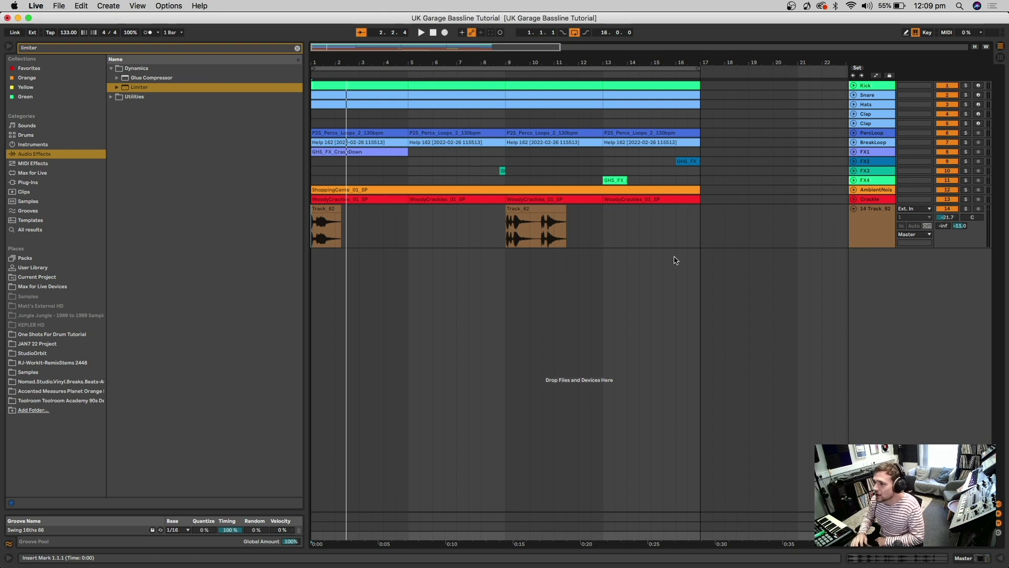
Step: Select the 16-bar arrangement loop and play the whole drum arrangement from the start, stopping after a short listen
click(433, 33)
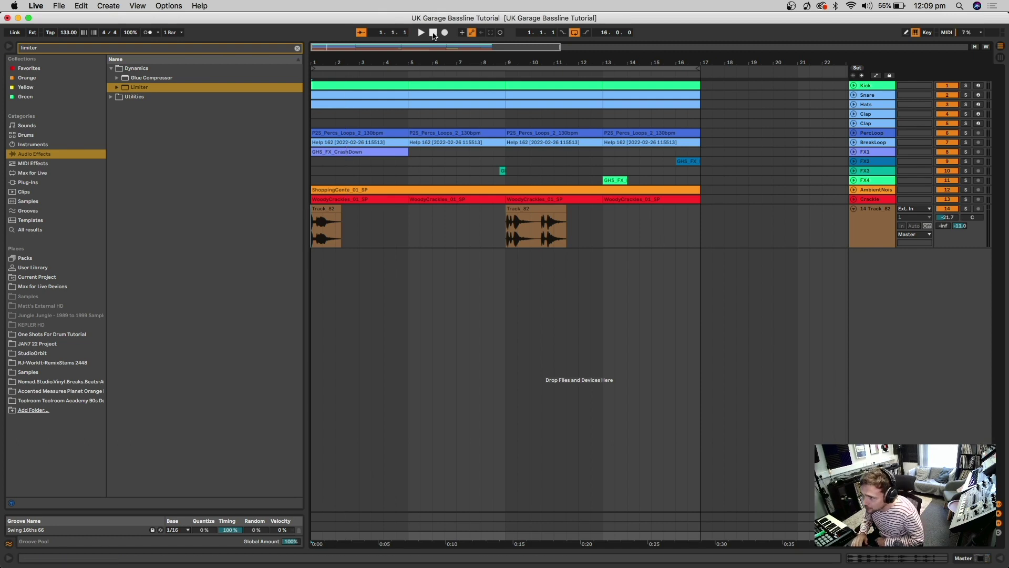
click(609, 67)
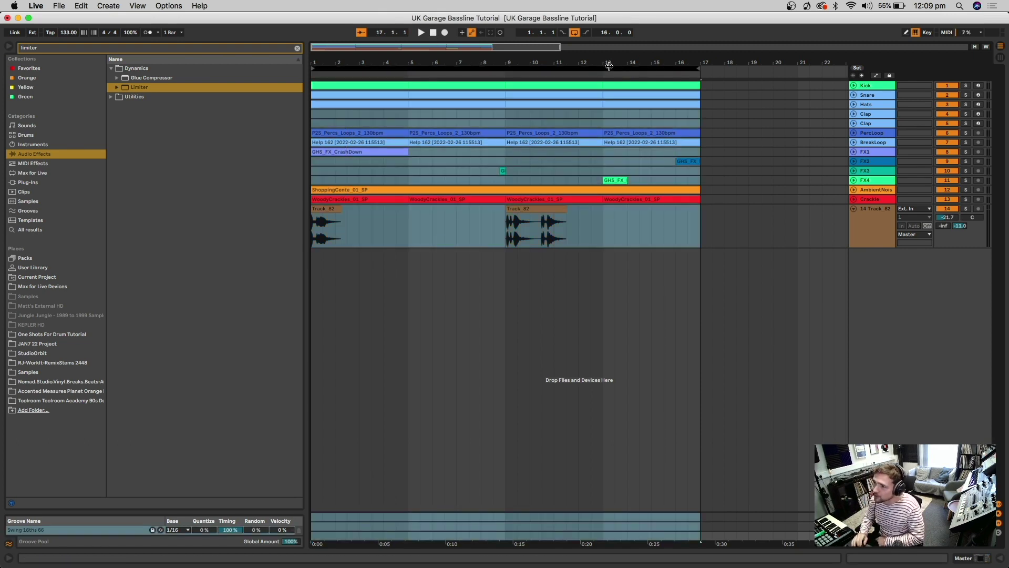
click(434, 34)
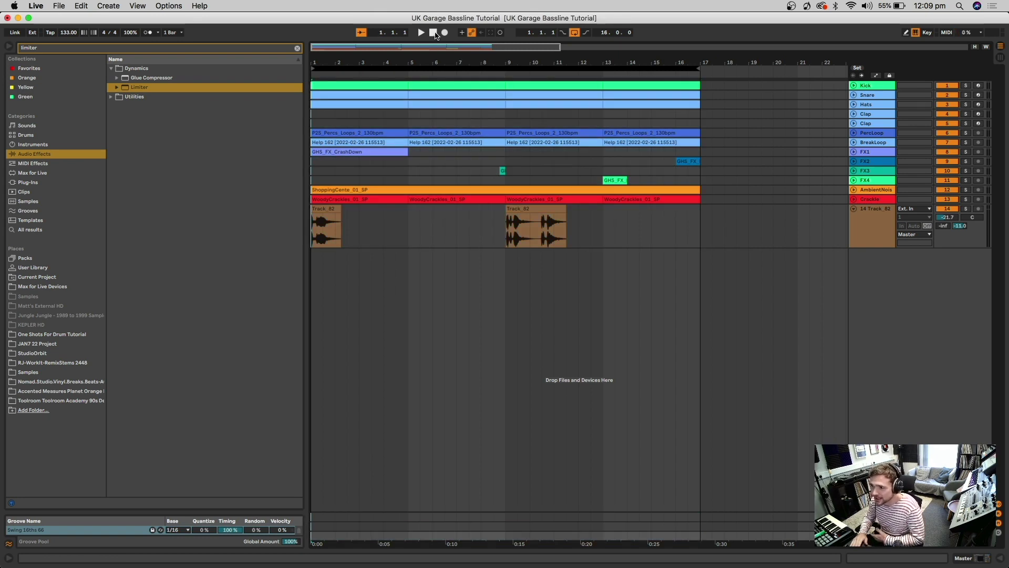
key(space)
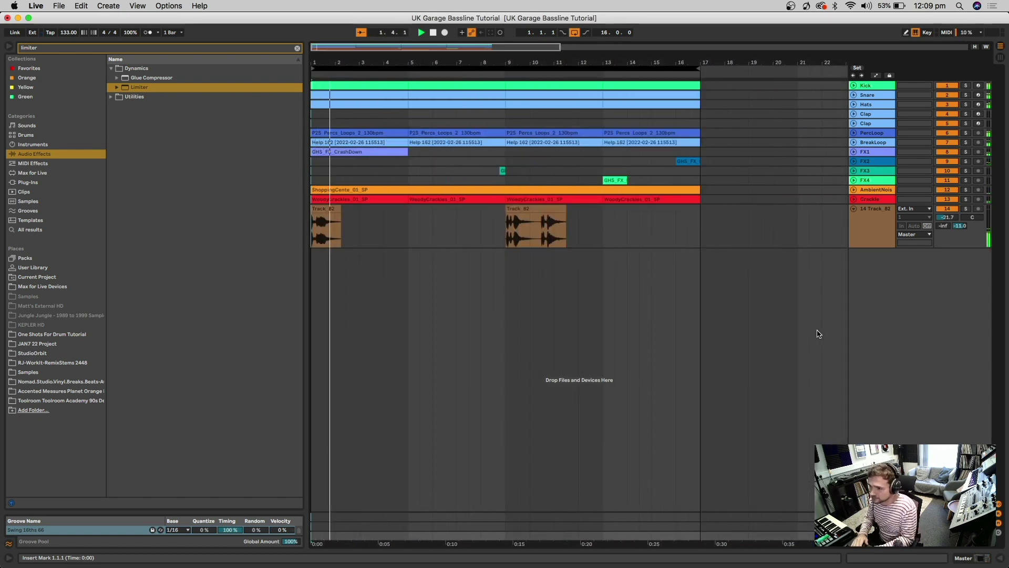
key(space)
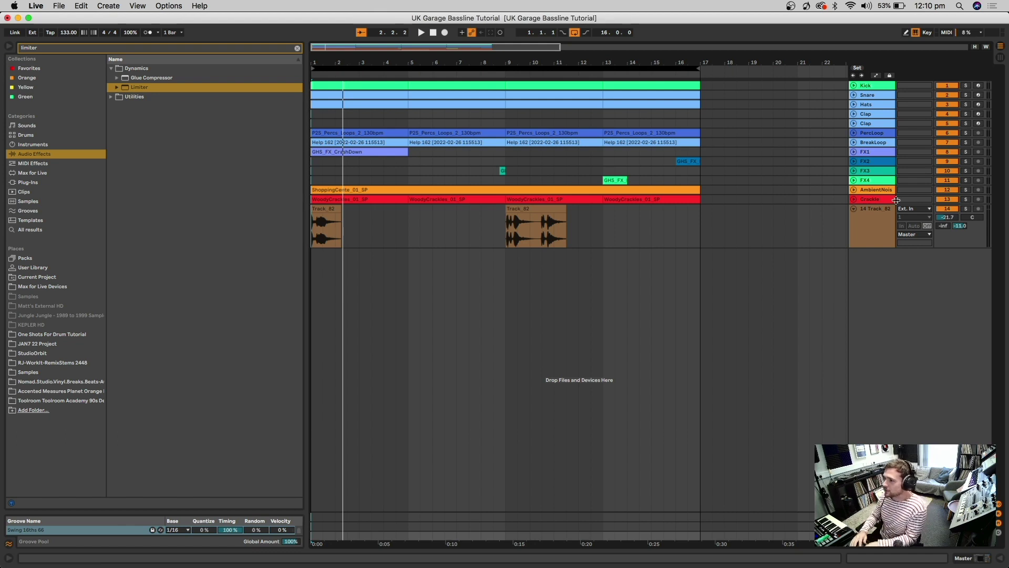
Step: Unfold the Kick track, show its Drum Rack device chain and audition the kick pad
click(854, 85)
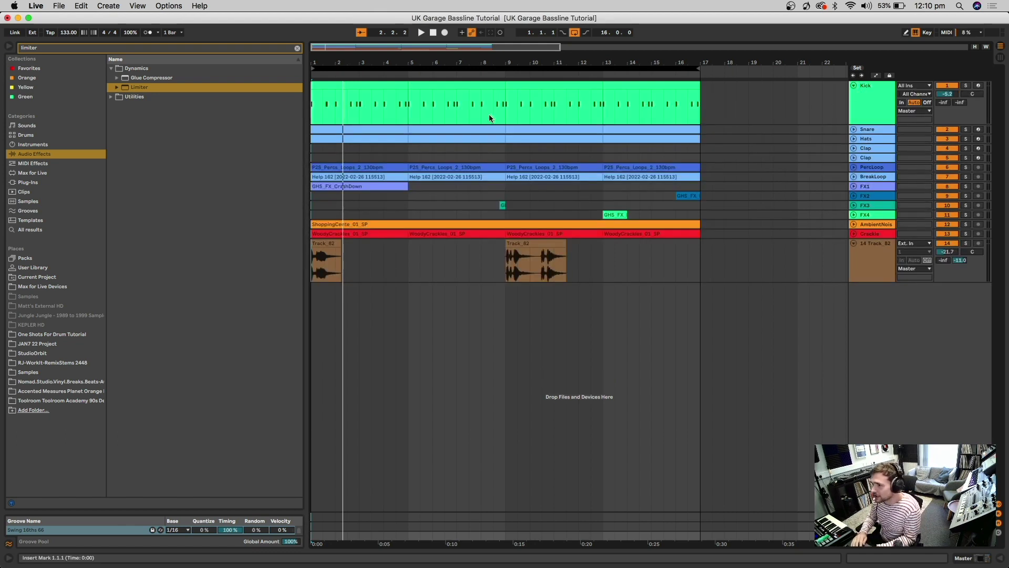
drag(356, 63, 423, 135)
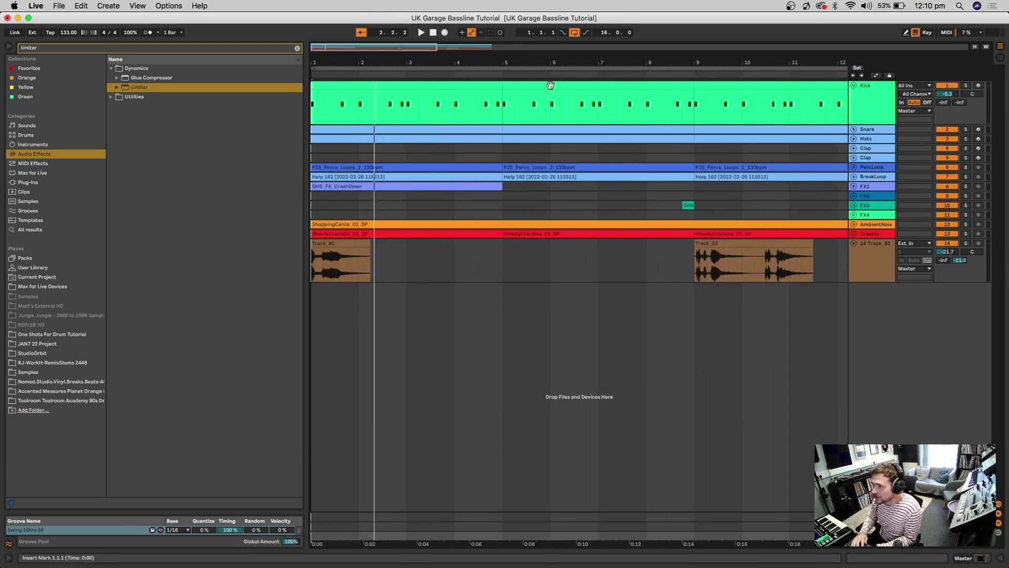
click(869, 92)
double_click(869, 92)
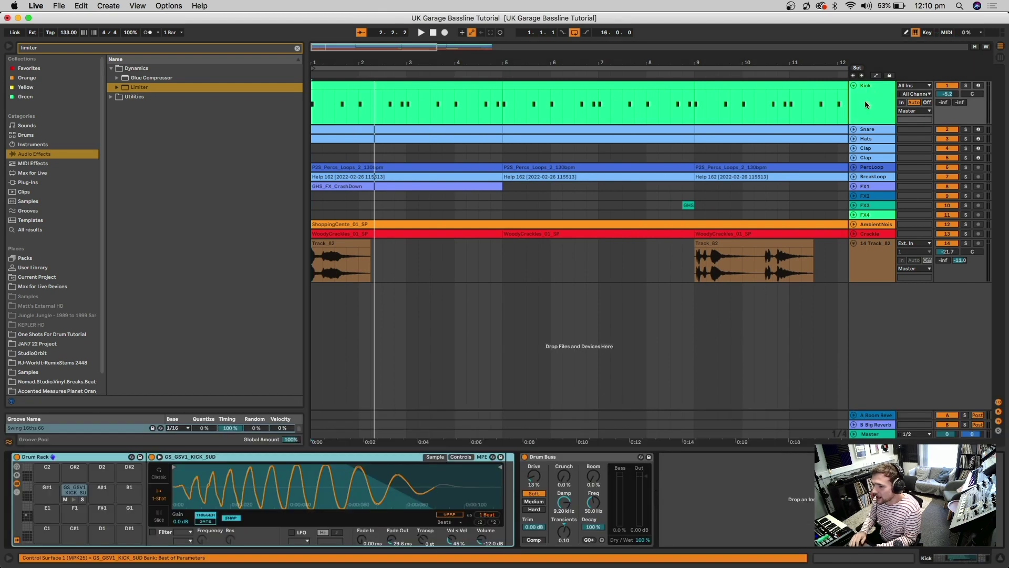
click(74, 499)
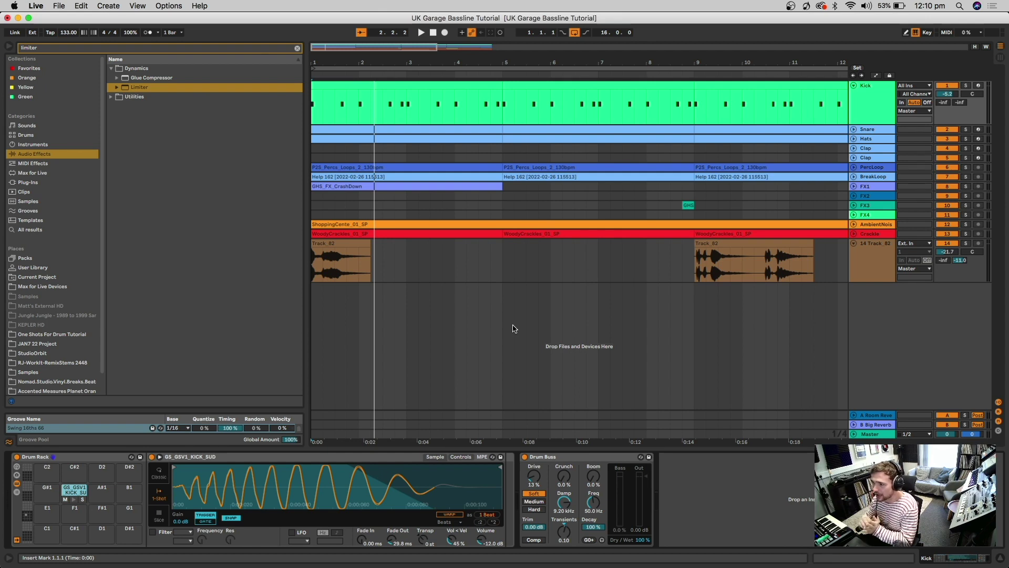
Step: Solo the Kick track and listen to its pattern on its own
drag(482, 67, 369, 63)
drag(450, 61, 451, 55)
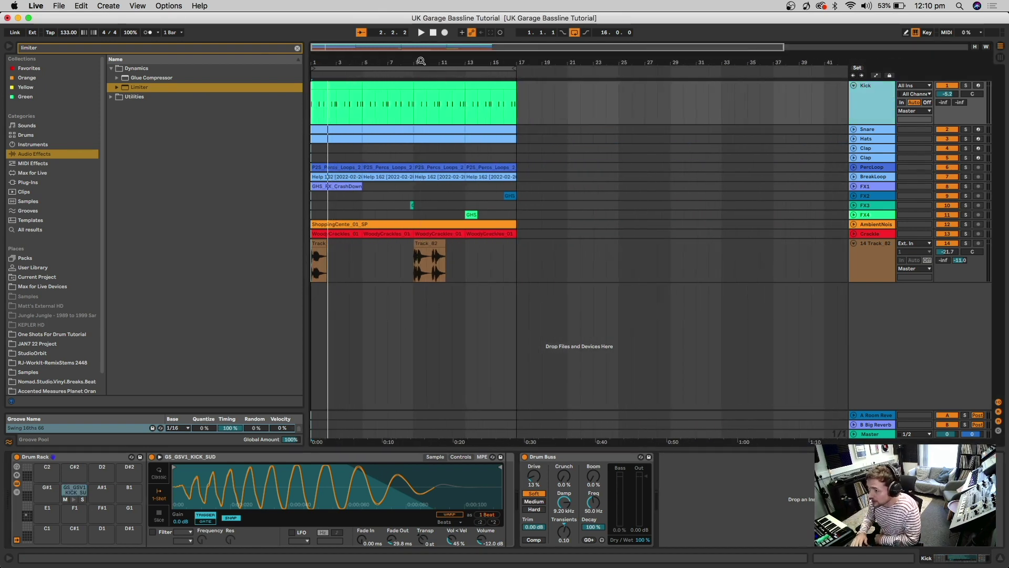
click(964, 86)
key(space)
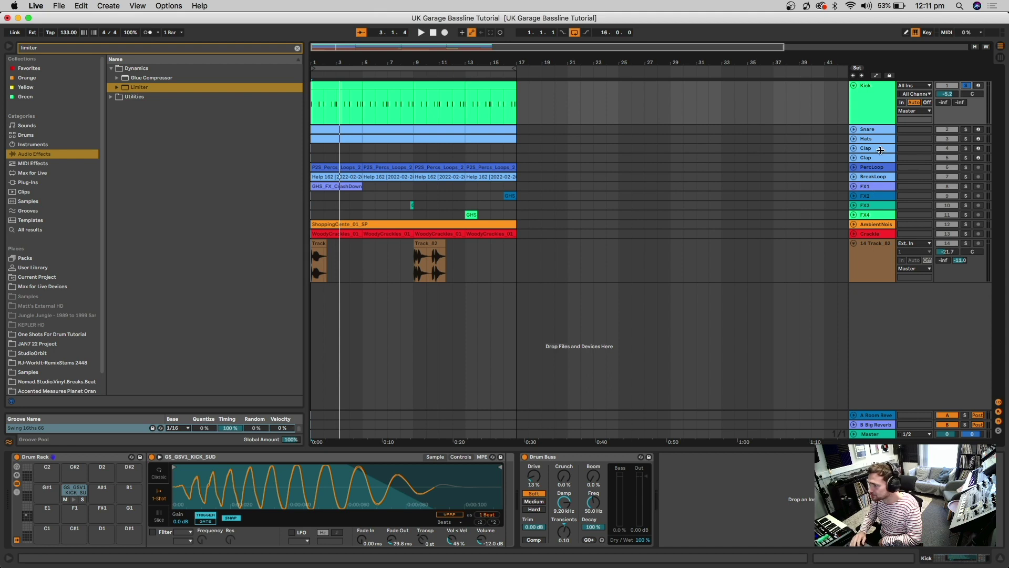
Step: Show the Snare track's devices, solo the track and play its pattern from the start
click(867, 130)
click(965, 130)
key(space)
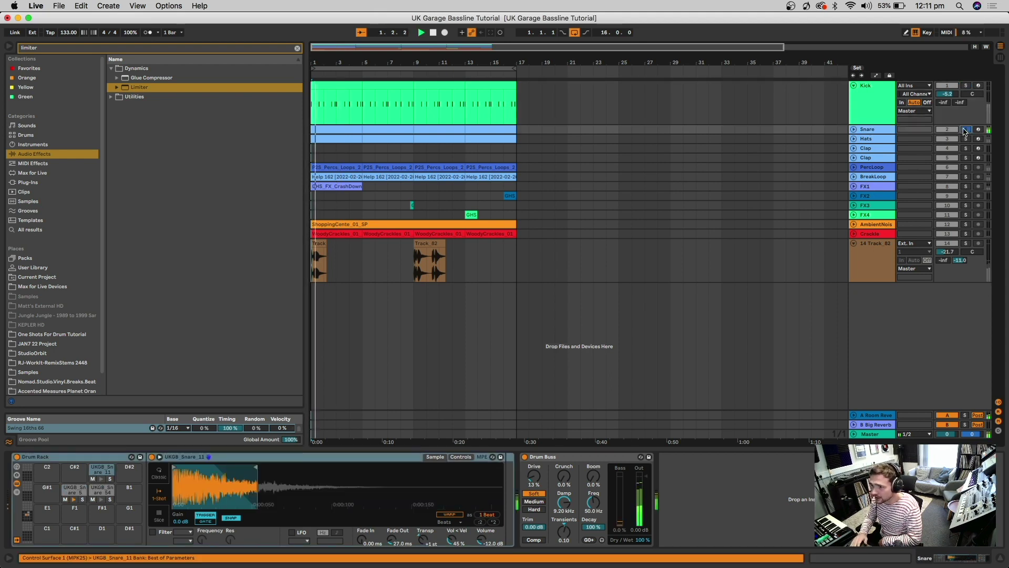
Step: Unfold the Snare track and open its first MIDI clip in the note editor
click(853, 130)
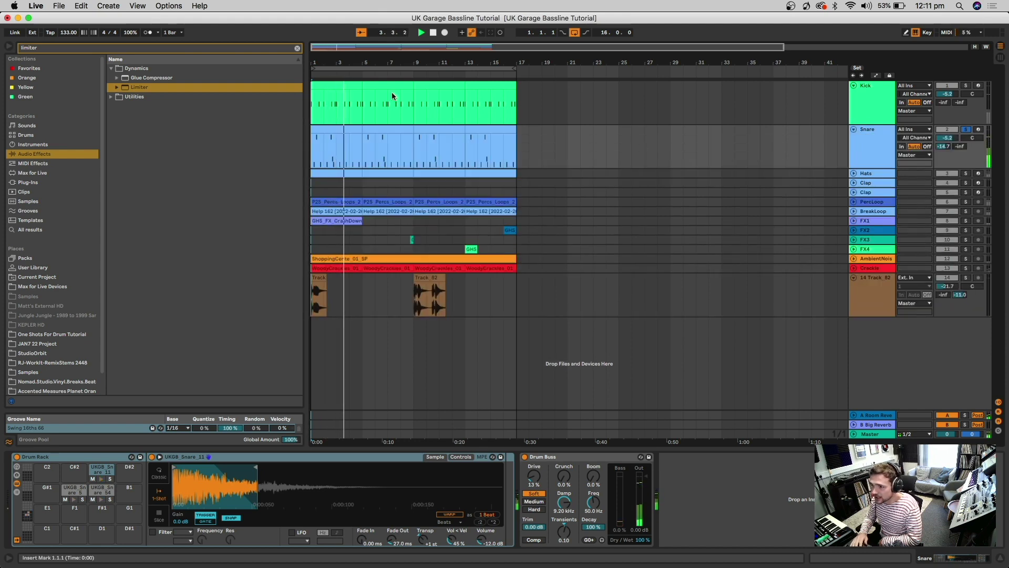
drag(326, 62, 435, 184)
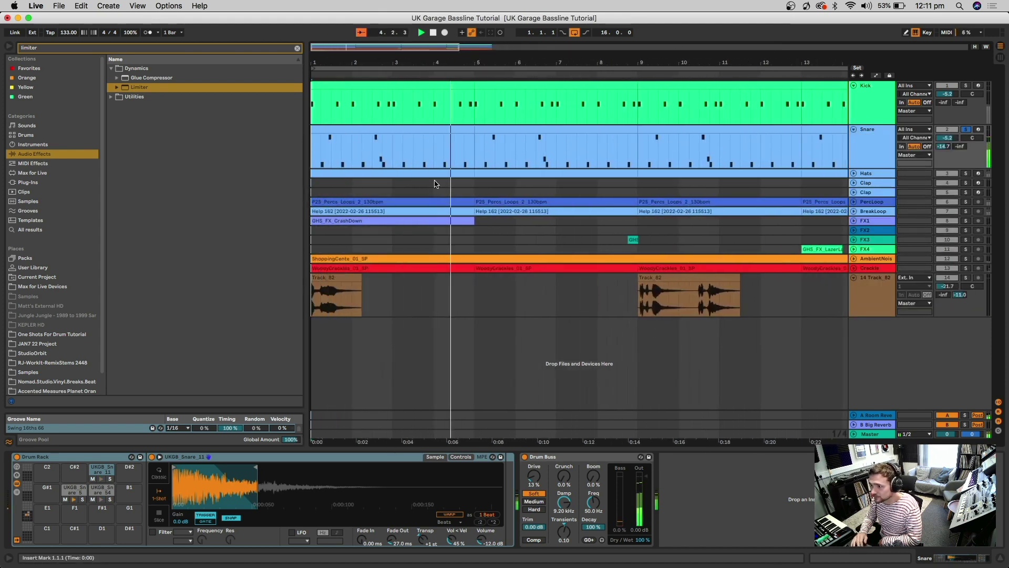
double_click(412, 128)
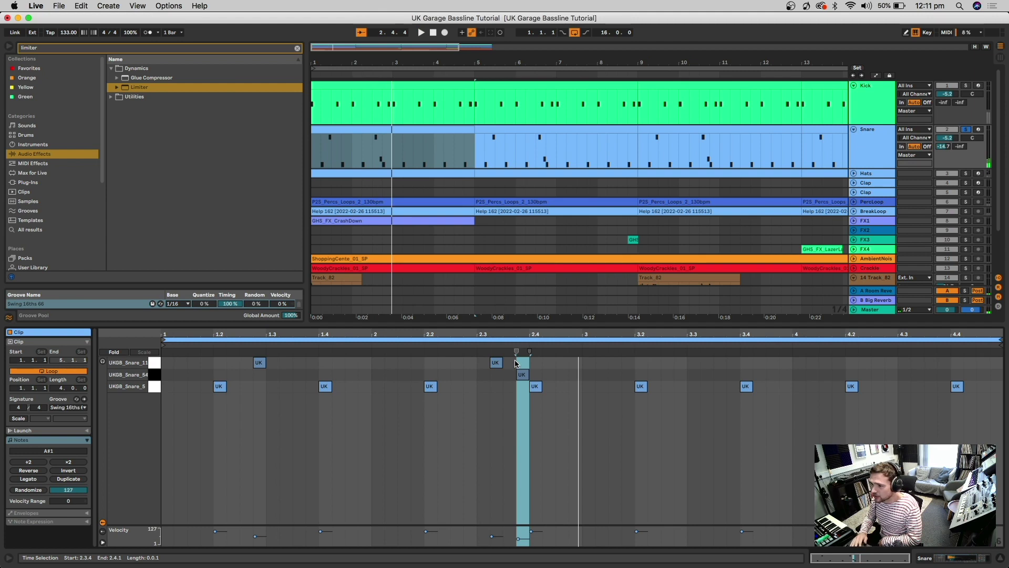
Step: Assign the Swing 16ths 66 groove to the first snare clip and shrink the clip editor's height
click(478, 59)
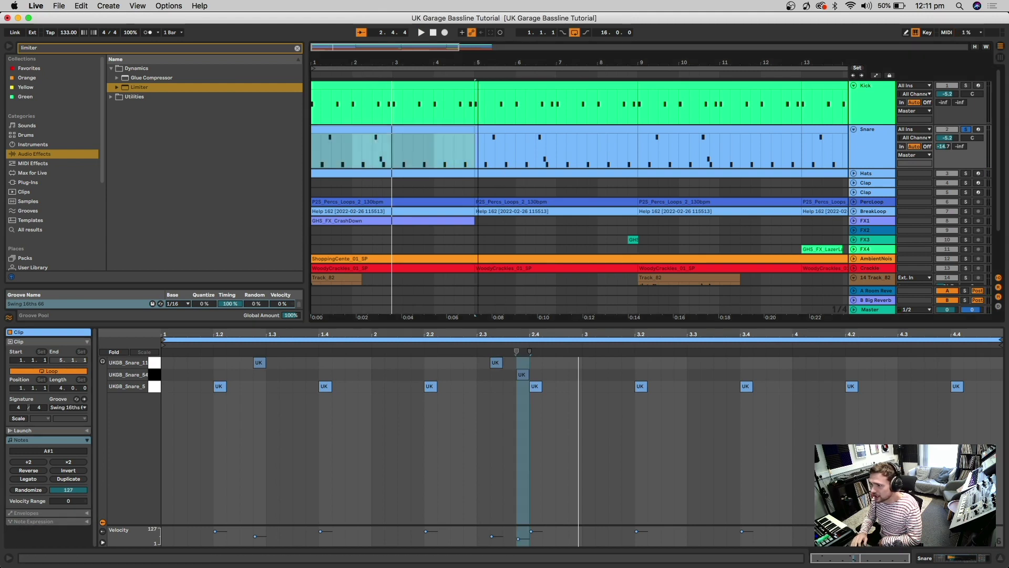
drag(478, 60, 396, 60)
click(966, 129)
click(82, 407)
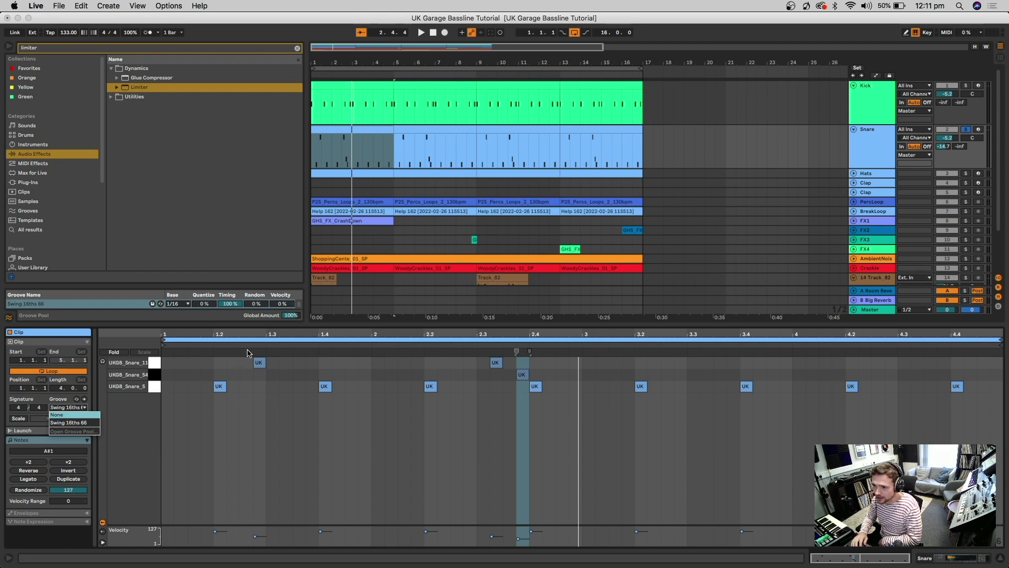
click(74, 423)
drag(352, 322, 352, 416)
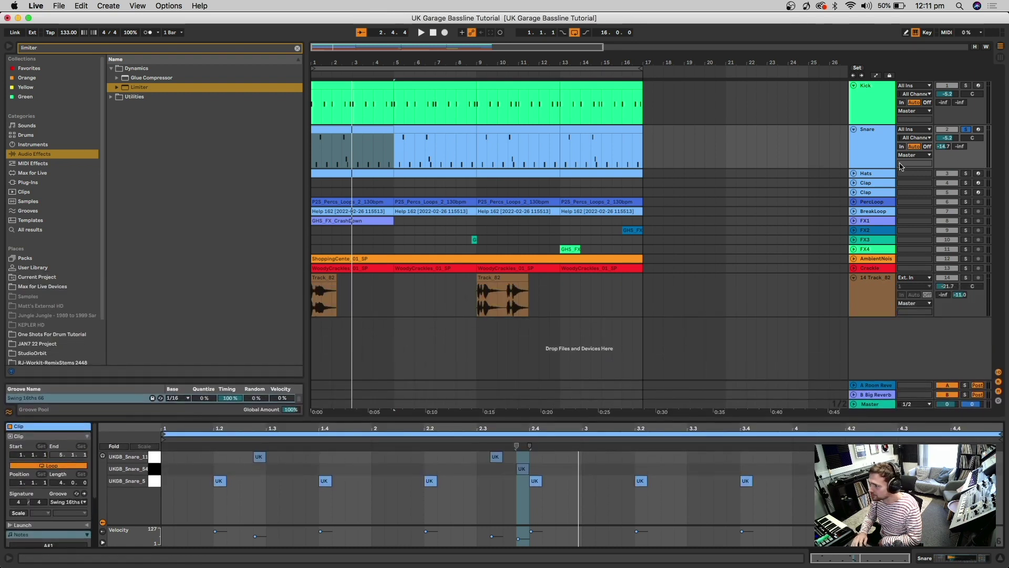
Step: Unfold the Hats track, solo it and play its pattern from the start
click(854, 174)
click(965, 172)
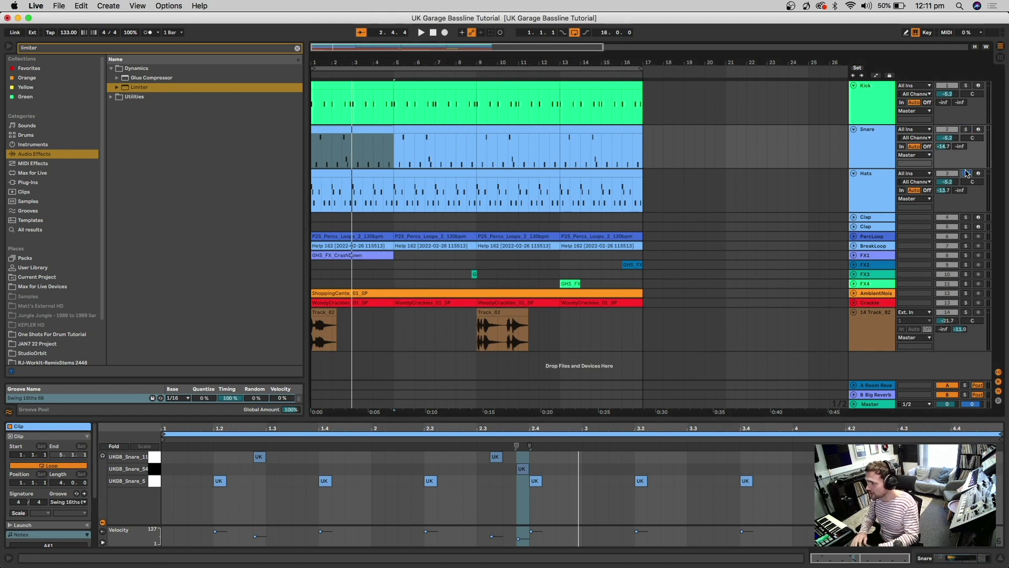
key(space)
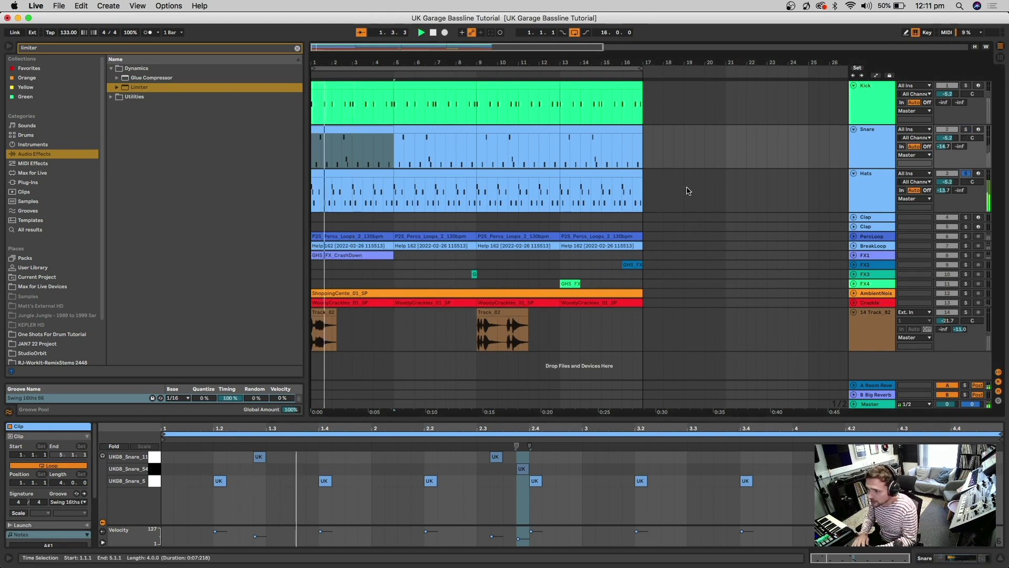
Step: Open the first Hats clip in a taller note editor and play the soloed hats
click(344, 173)
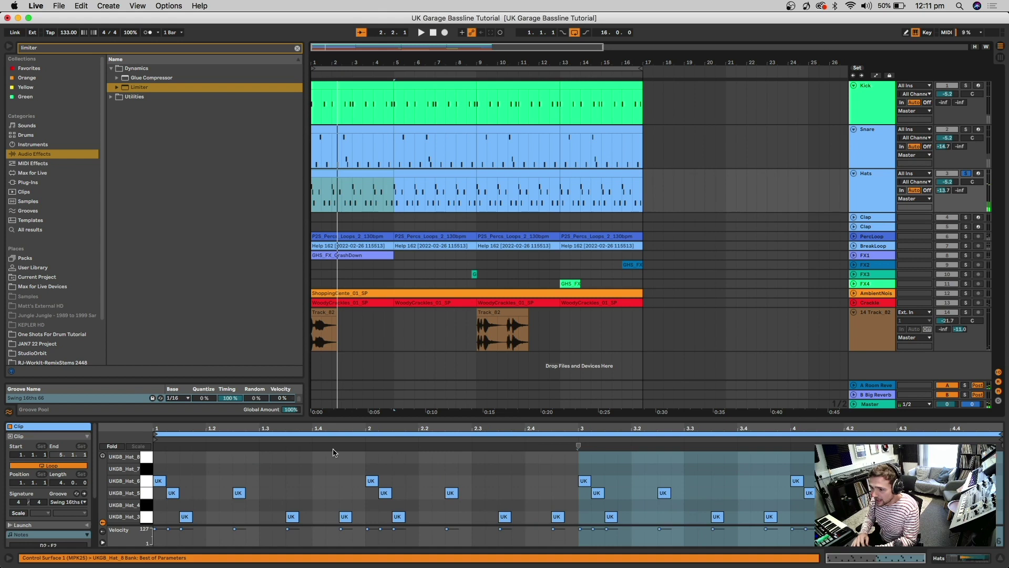
drag(332, 418, 333, 365)
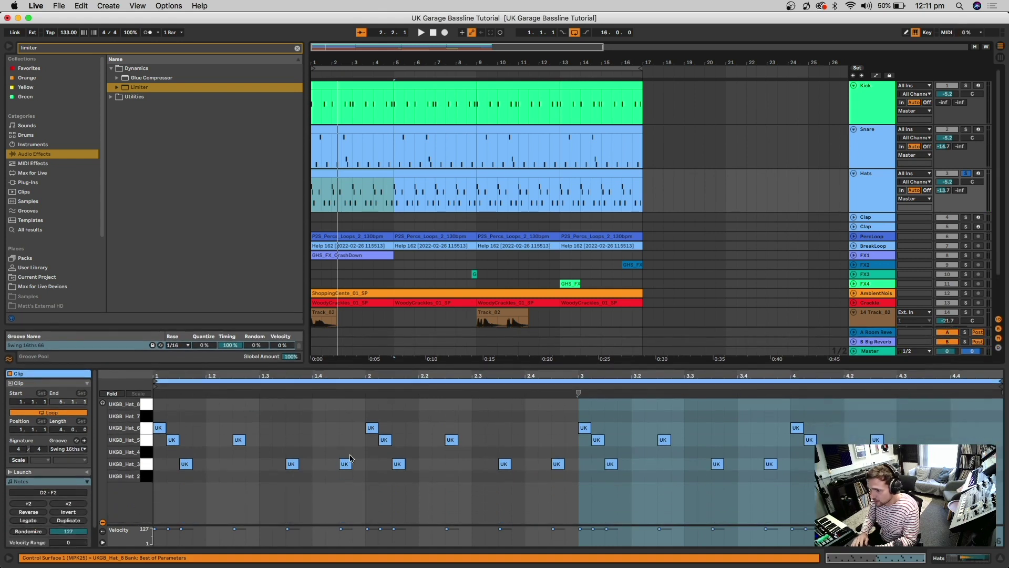
key(space)
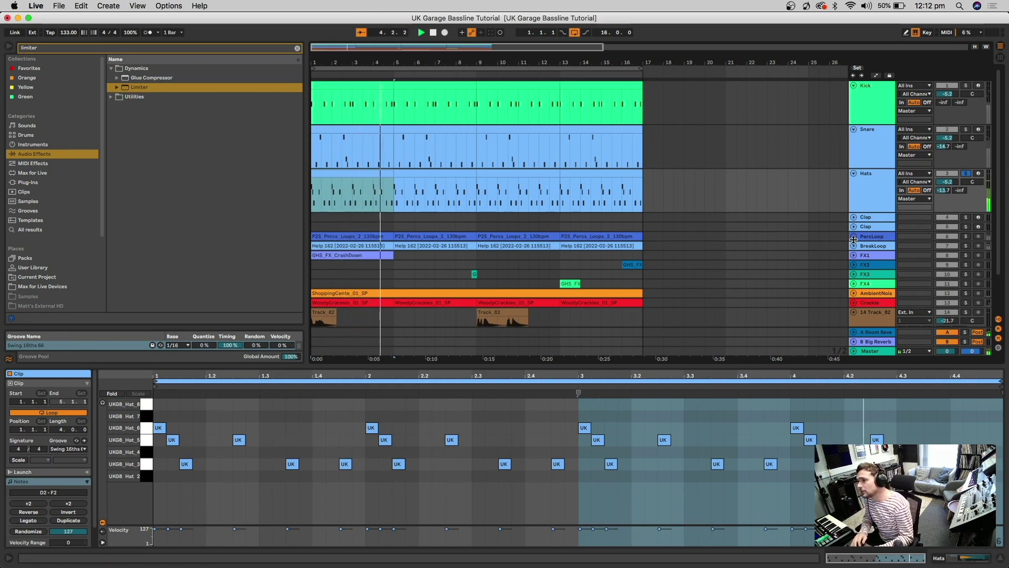
Step: Delete both empty Clap tracks from the arrangement
click(875, 217)
key(Delete)
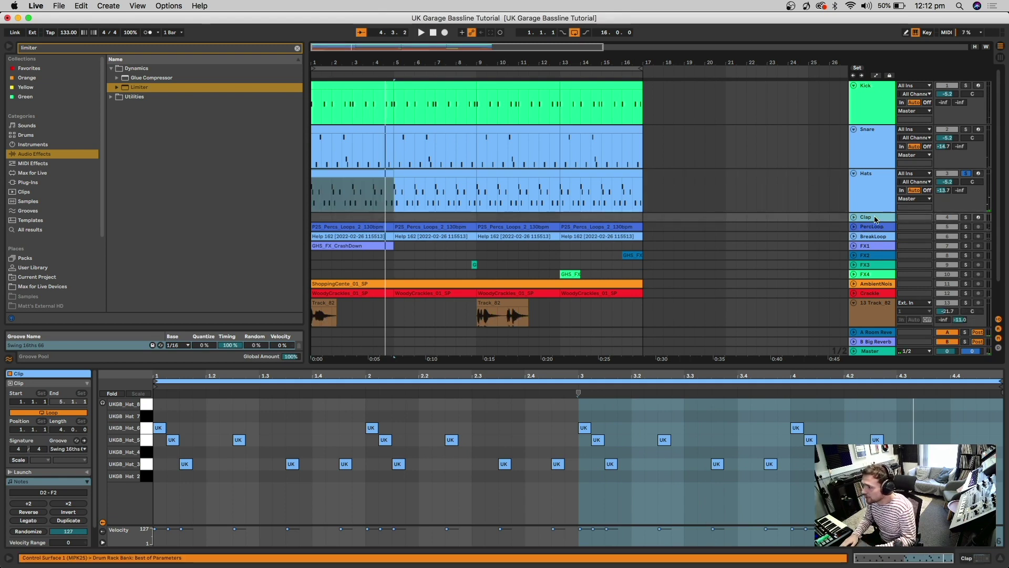
key(Delete)
Step: Solo the PercLoop track, open its first audio clip and play the loop through the first four bars
click(965, 217)
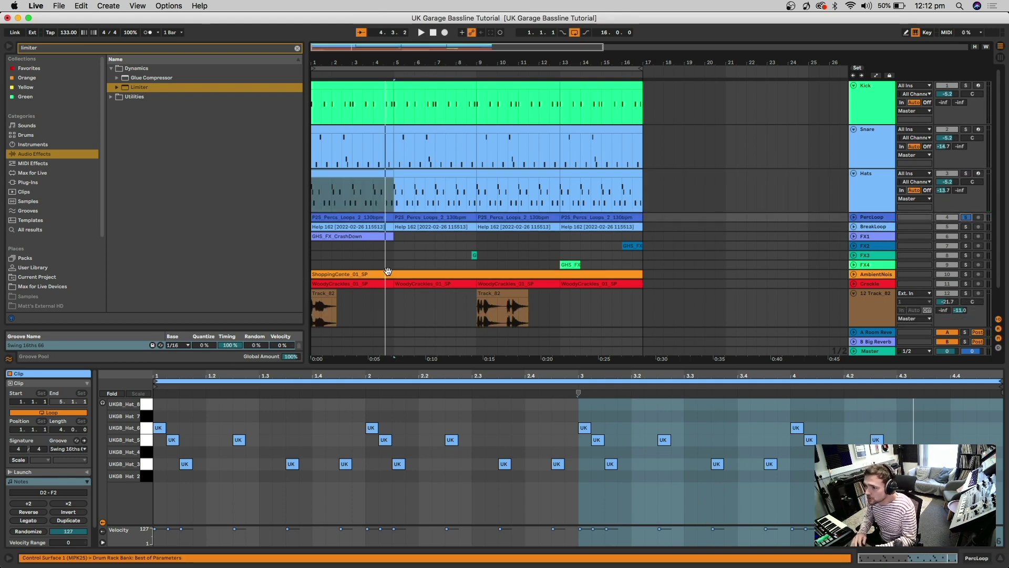
click(332, 217)
key(space)
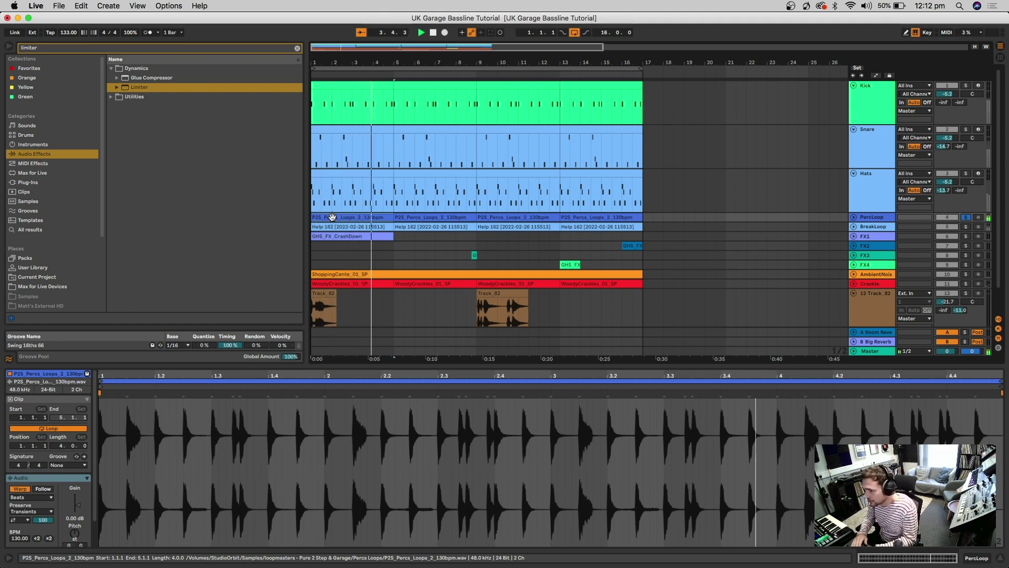
key(space)
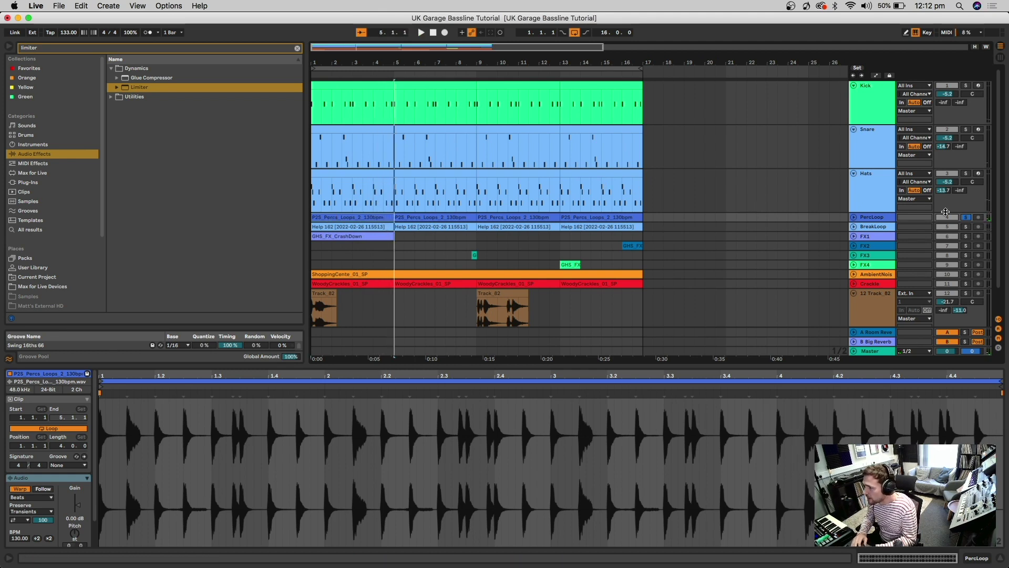
Step: Solo the BreakLoop track and open its first audio clip
click(966, 226)
click(349, 227)
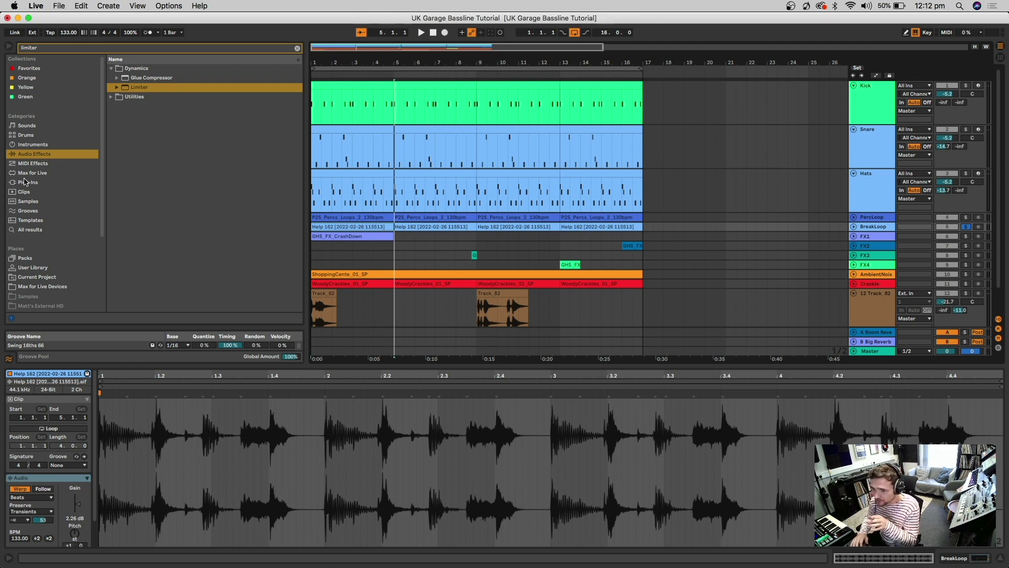
Step: Expand the Straight Loops folder of Zero.G - Jungle Warfare (Vol. 1) in the Samples place and select Limiter 162.wav
scroll(36, 185, down, 5)
click(32, 287)
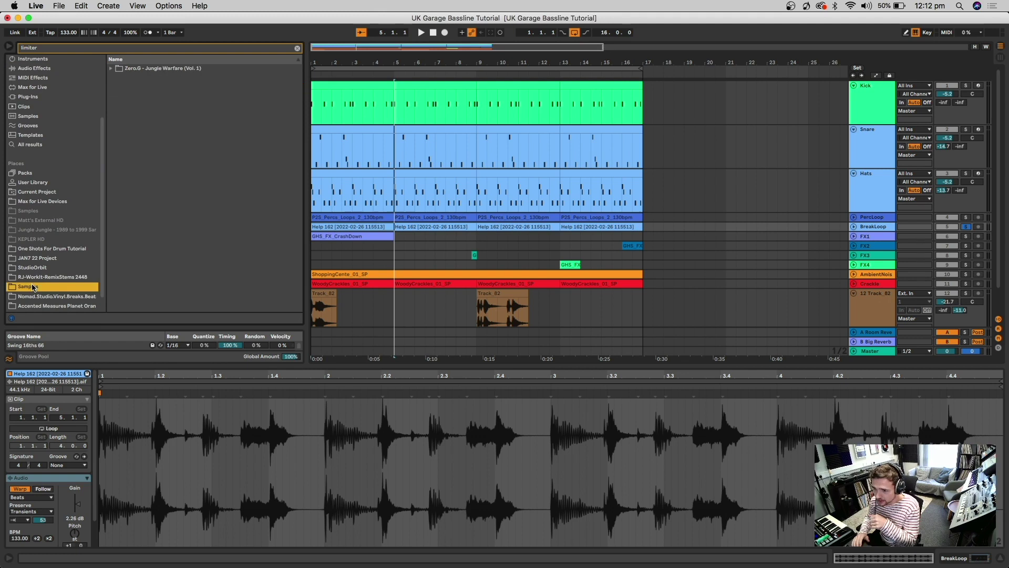
click(111, 68)
click(117, 77)
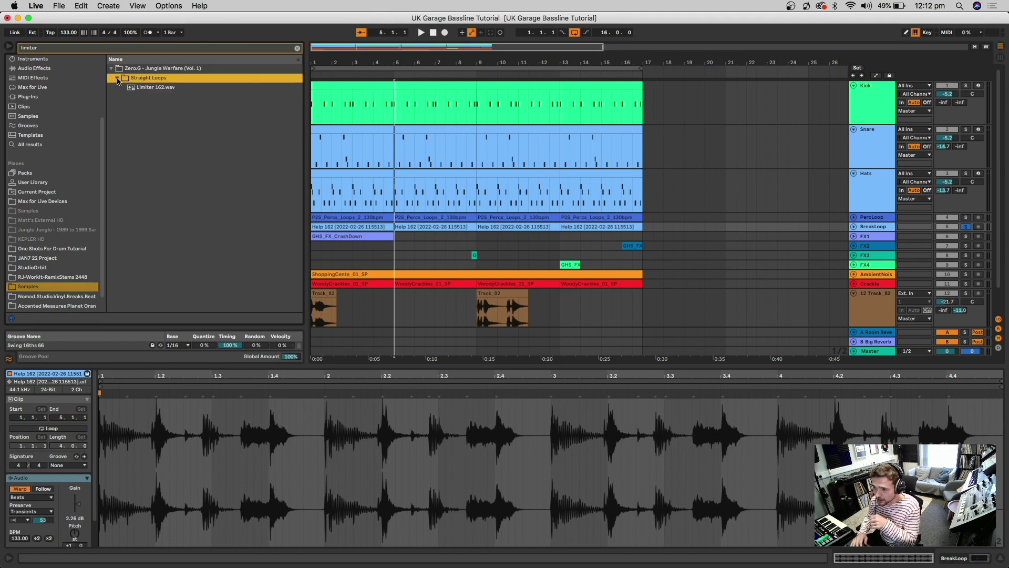
click(139, 87)
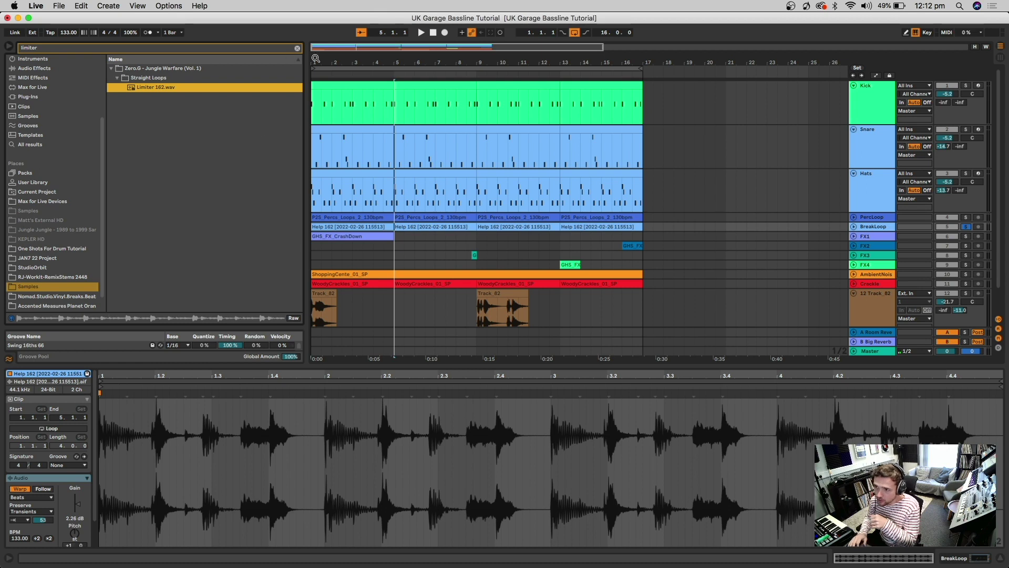
Step: Clear the browser search and audition the break loops Develop 162.wav and Craft 162.wav
click(297, 48)
scroll(244, 166, down, 15)
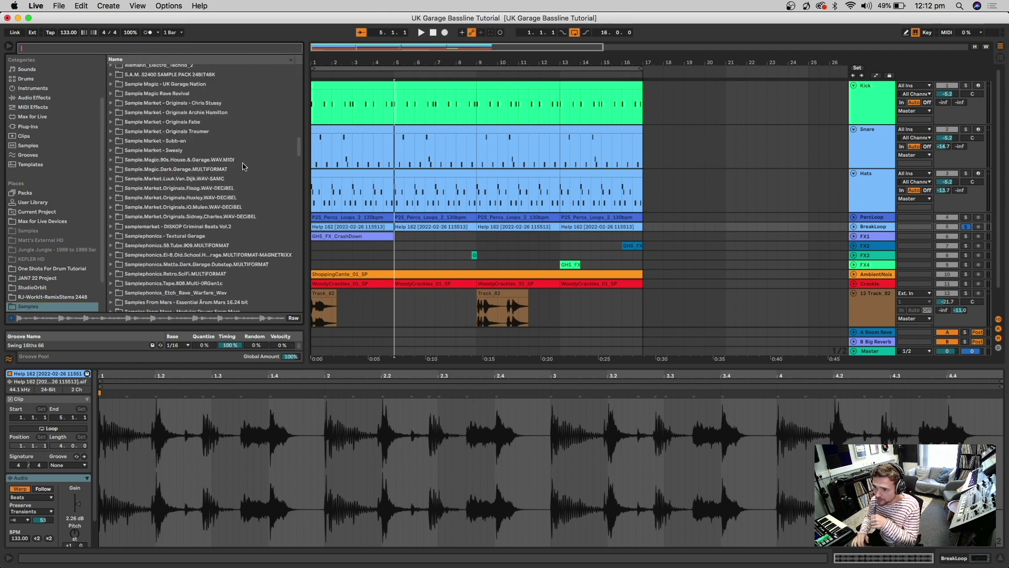
scroll(243, 166, up, 20)
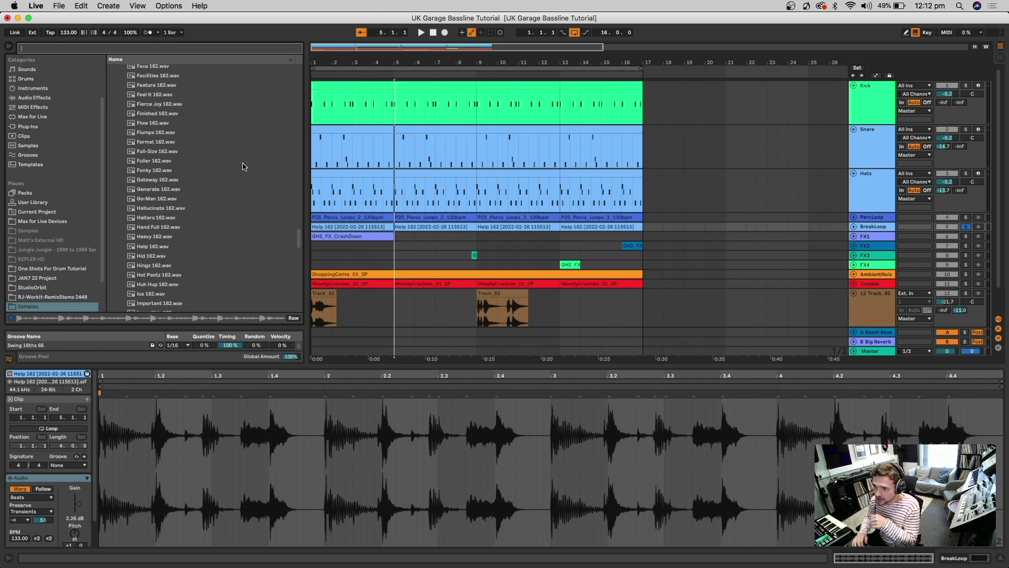
scroll(243, 166, up, 3)
click(162, 156)
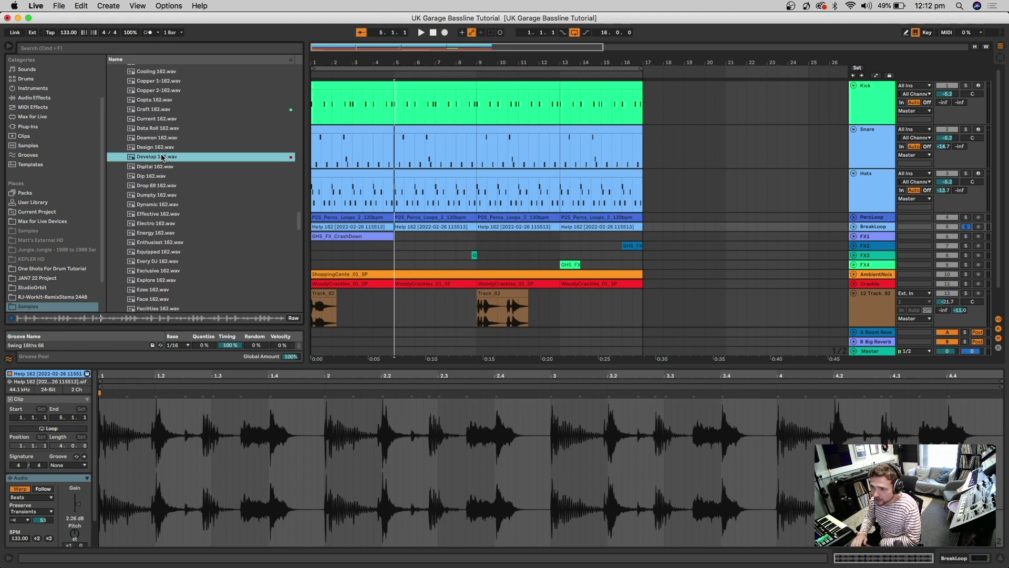
click(168, 110)
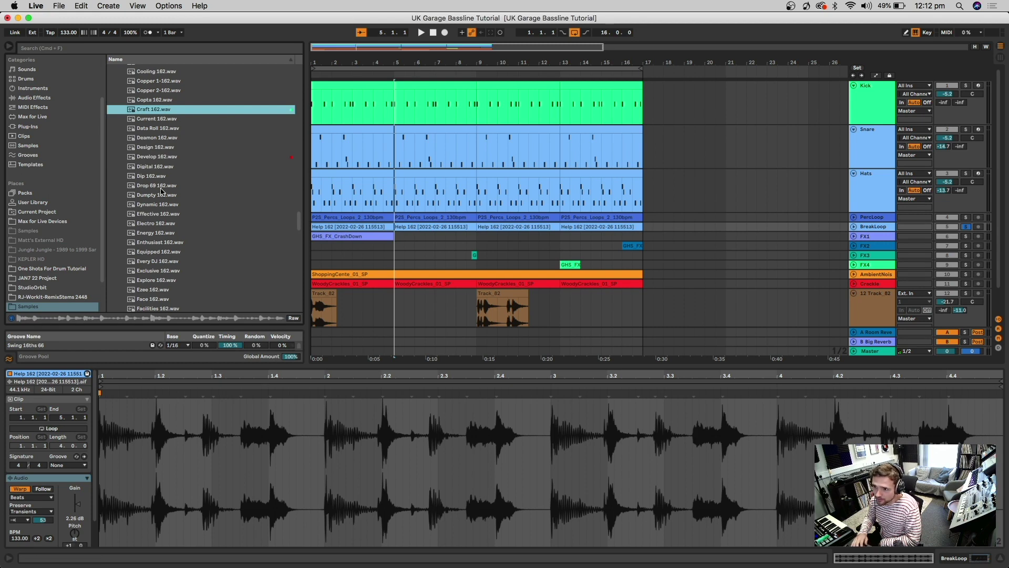
Step: Place Craft 162.wav on the FX1 track at bar 21, solo the track and play the clip
drag(149, 112, 724, 232)
scroll(741, 232, right, 5)
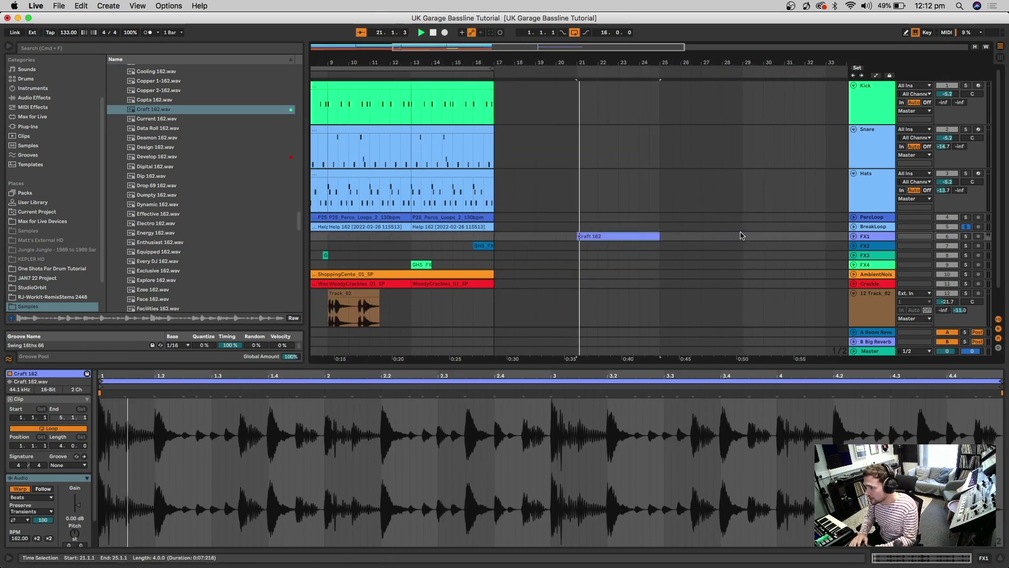
click(966, 236)
key(space)
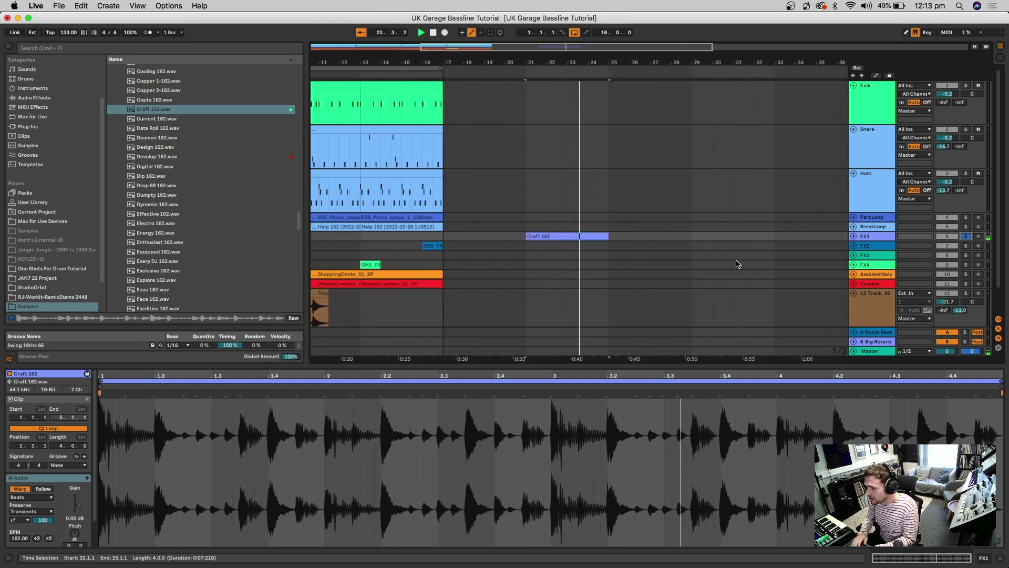
key(space)
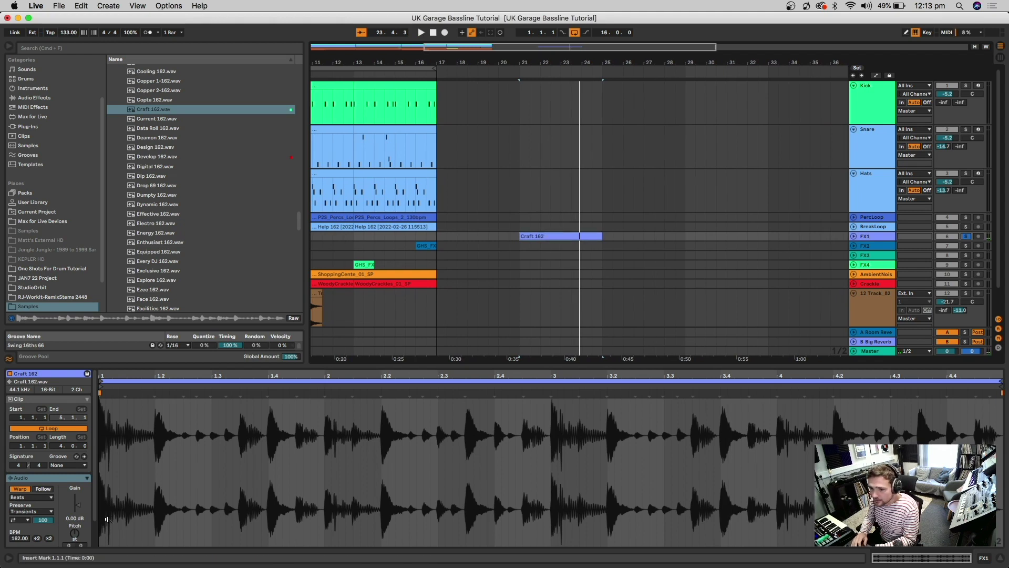
Step: Audition the Craft 162 clip with its warp mode set to Complex Pro and delete the clip from FX1
click(29, 498)
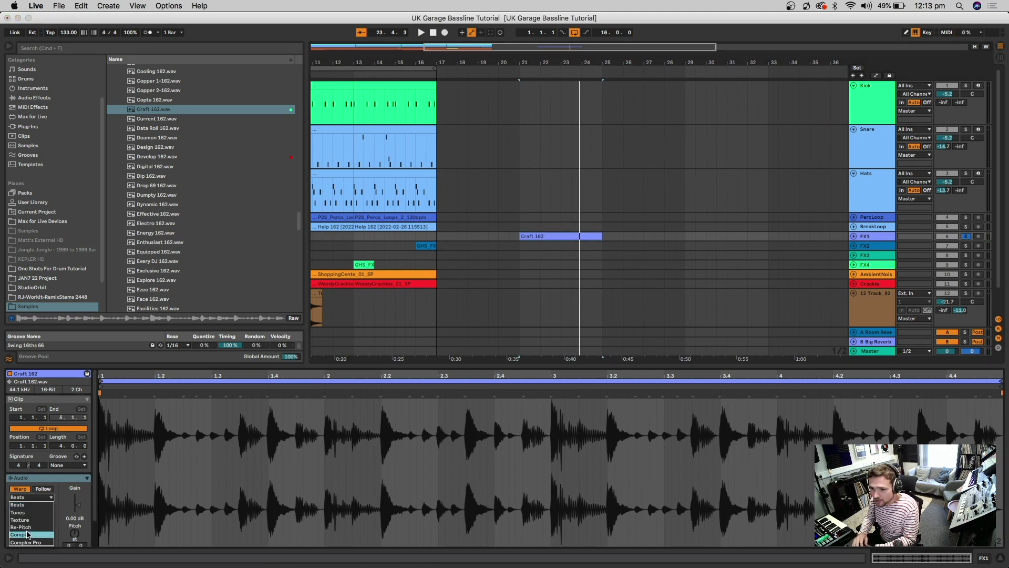
click(24, 543)
key(space)
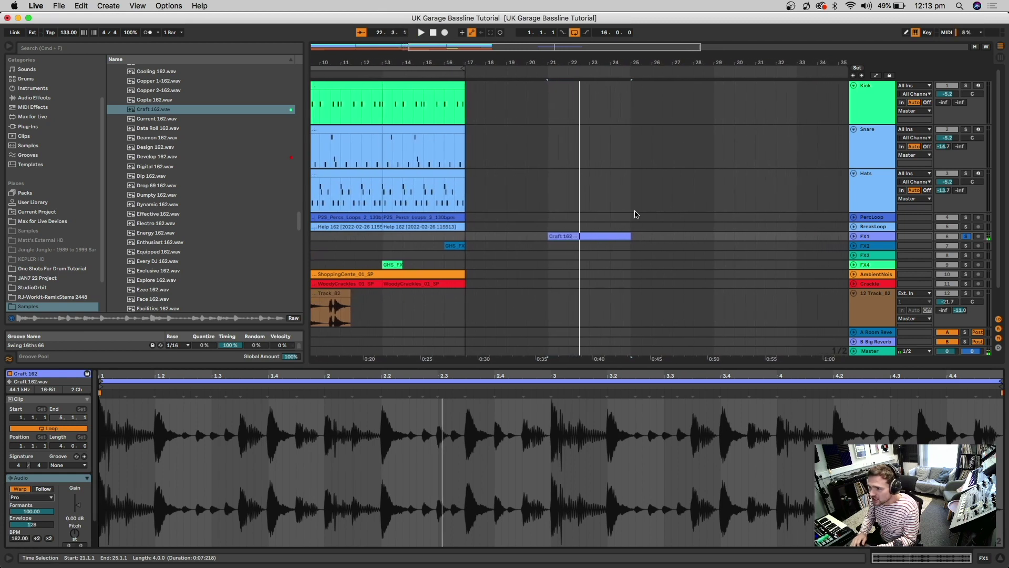
key(Delete)
scroll(592, 240, left, 5)
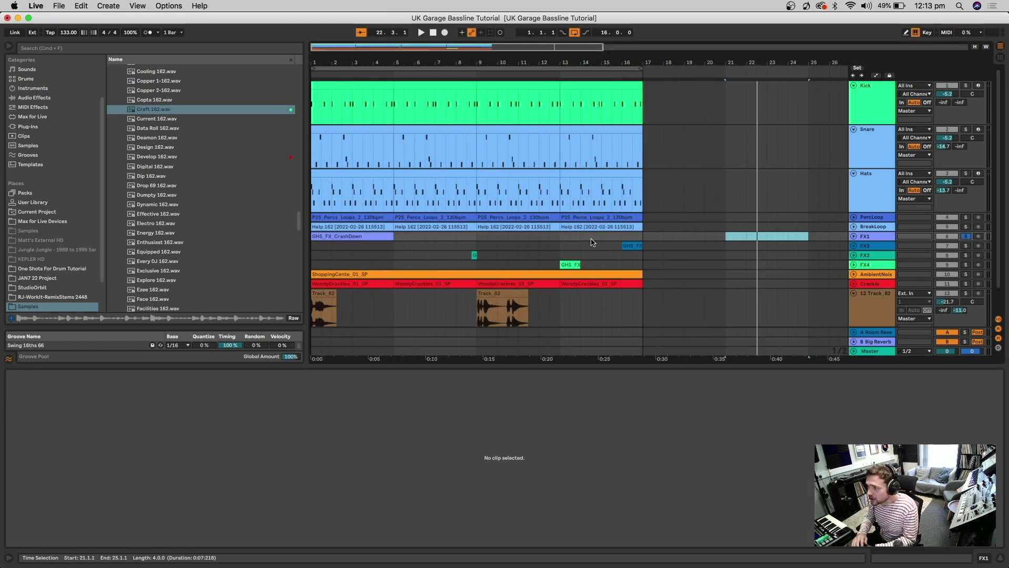
Step: Play the first BreakLoop clip soloed from the start, and unsolo the track to hear it within the full mix
click(964, 227)
click(326, 227)
key(space)
click(966, 226)
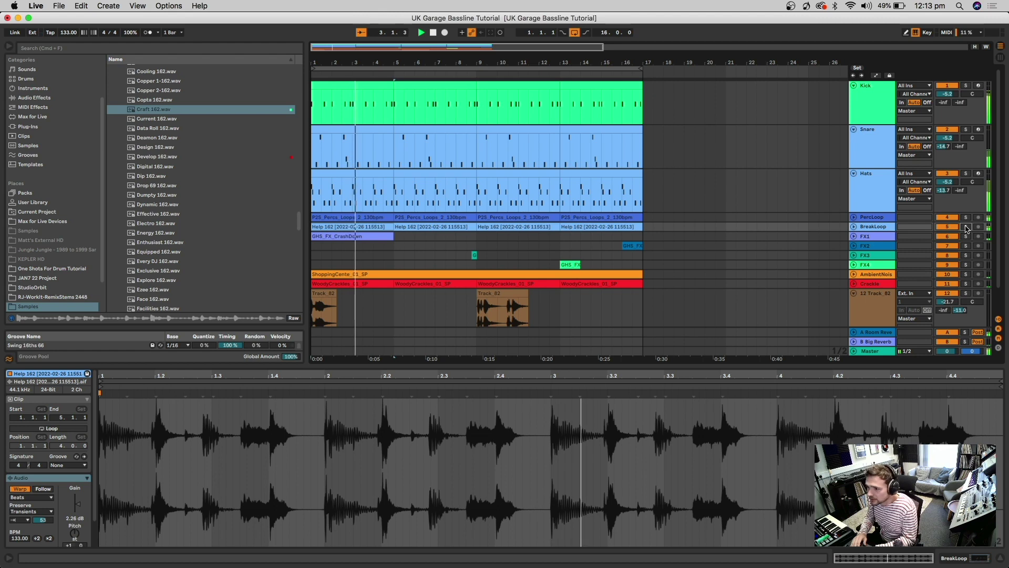
Step: Unfold the FX1, FX2, FX3 and FX4 tracks in the arrangement to show their clips and mixer controls
scroll(838, 248, down, 1)
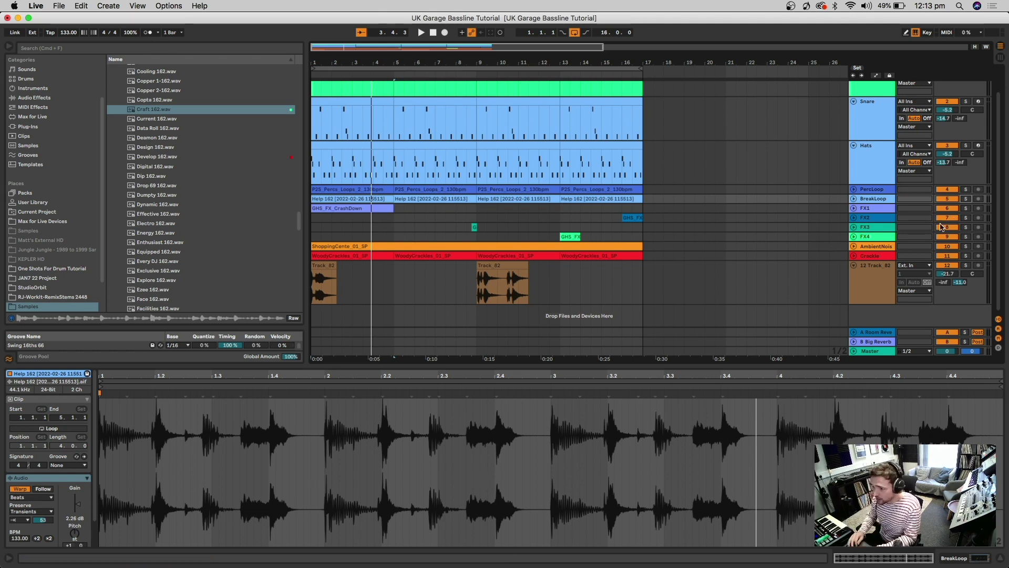
click(855, 209)
click(854, 253)
scroll(854, 276, down, 1)
click(854, 281)
scroll(854, 293, down, 3)
scroll(855, 295, down, 1)
click(853, 289)
click(853, 258)
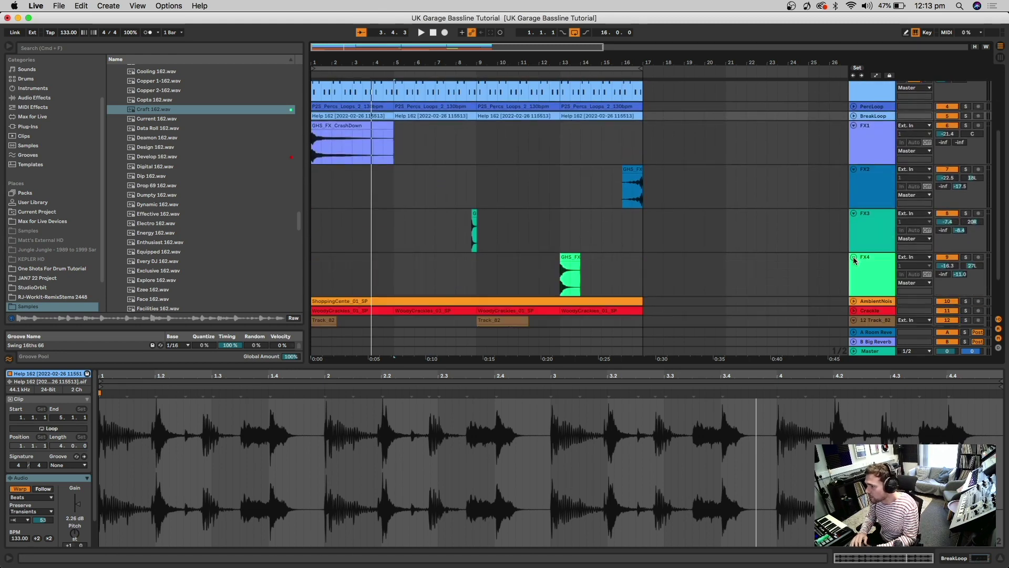
scroll(823, 256, up, 2)
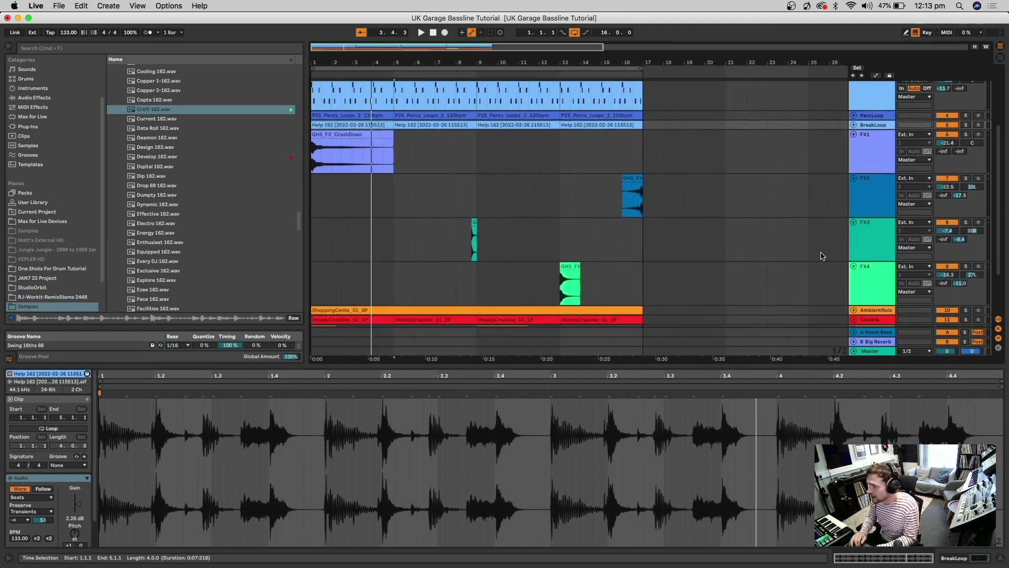
Step: Play the arrangement from the start and solo FX1 to hear the GHS_FX_CrashDown clip
click(880, 148)
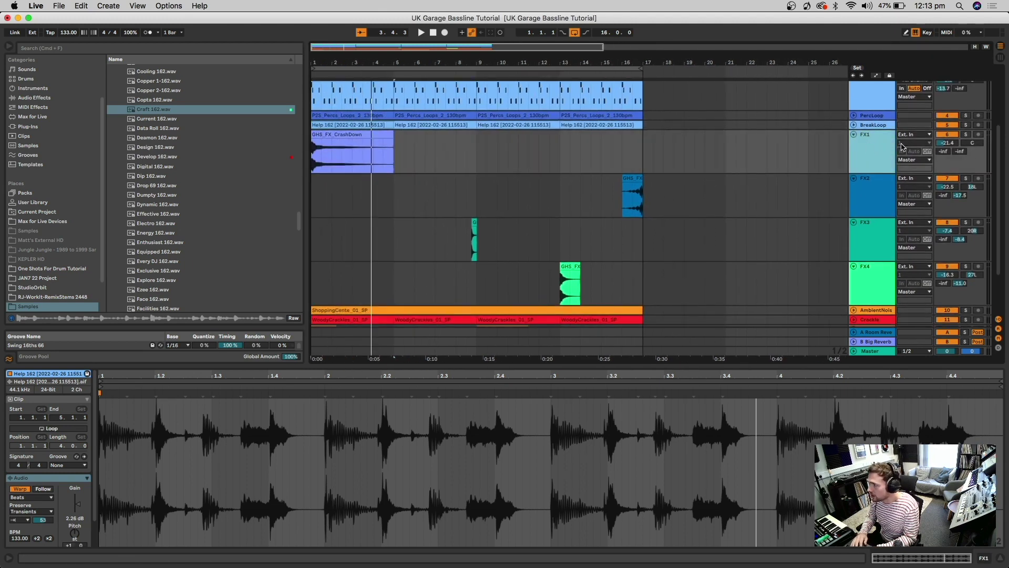
click(433, 35)
key(space)
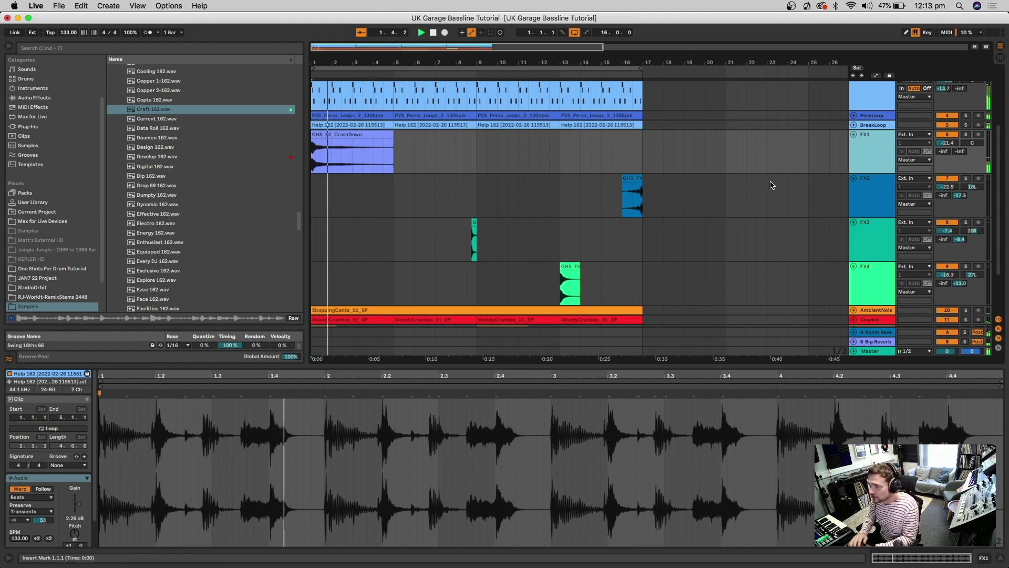
click(965, 135)
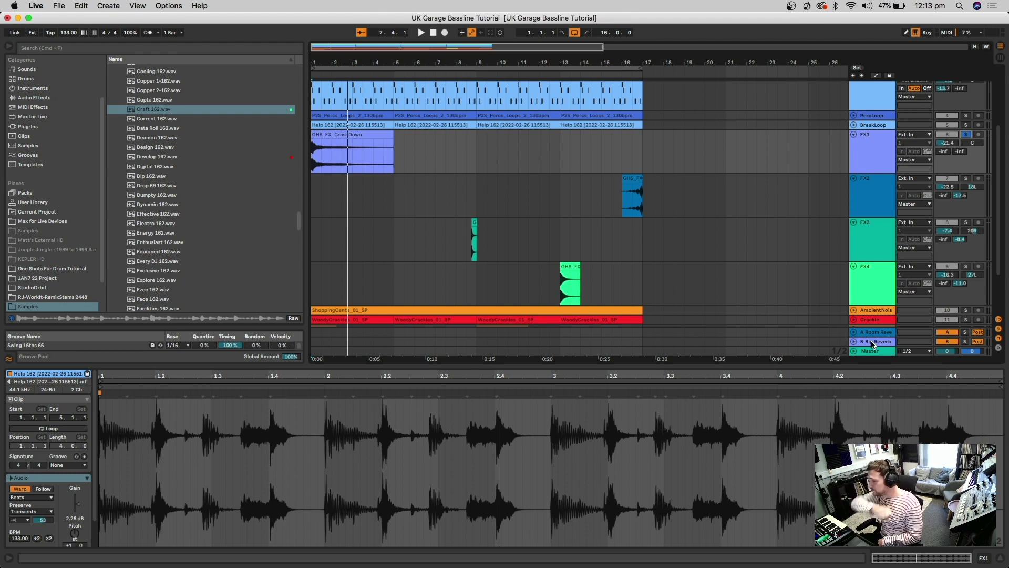
Step: Solo FX2, FX3 and FX4 in turn and play the effect clip on each track
click(625, 192)
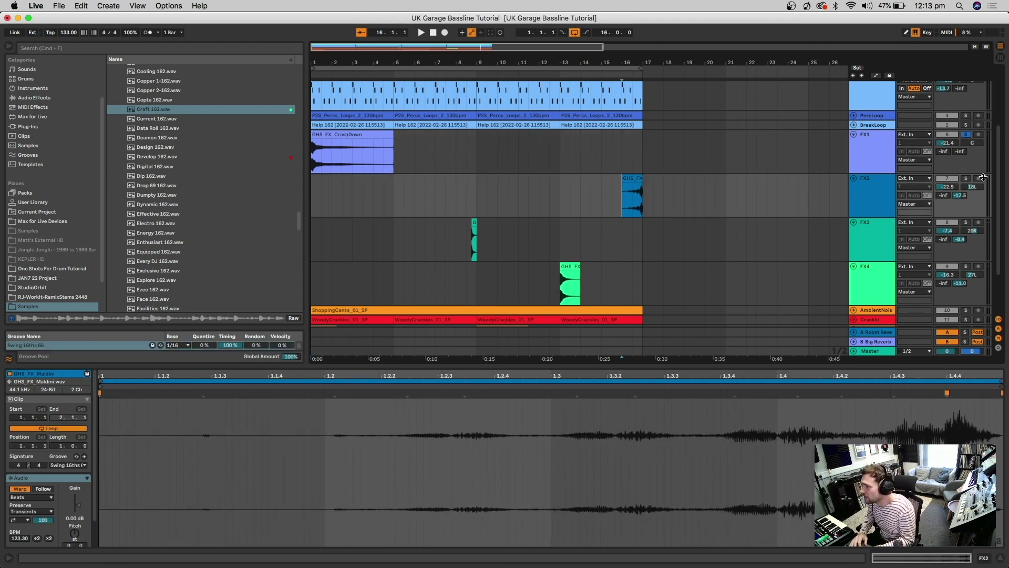
key(space)
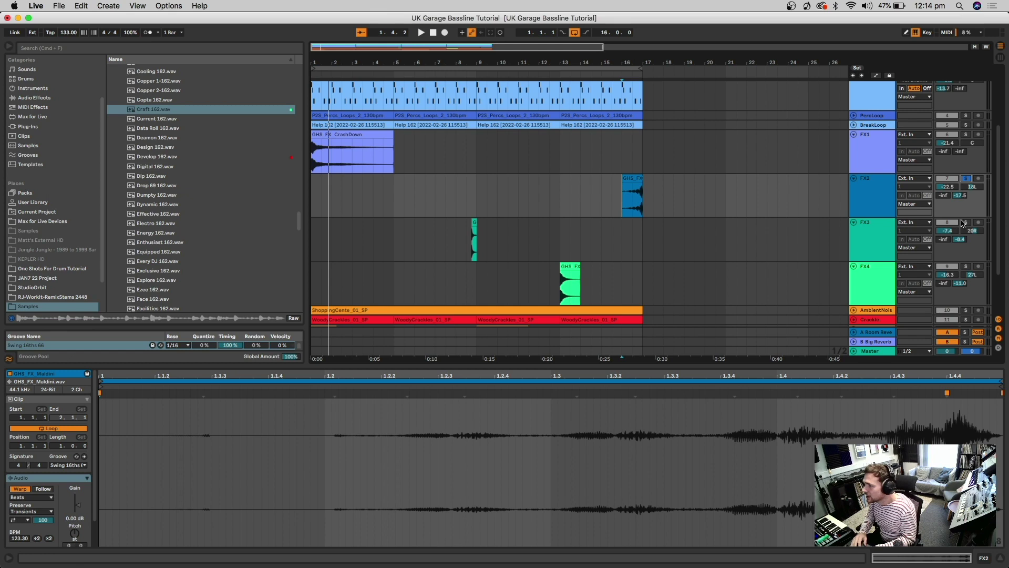
click(472, 248)
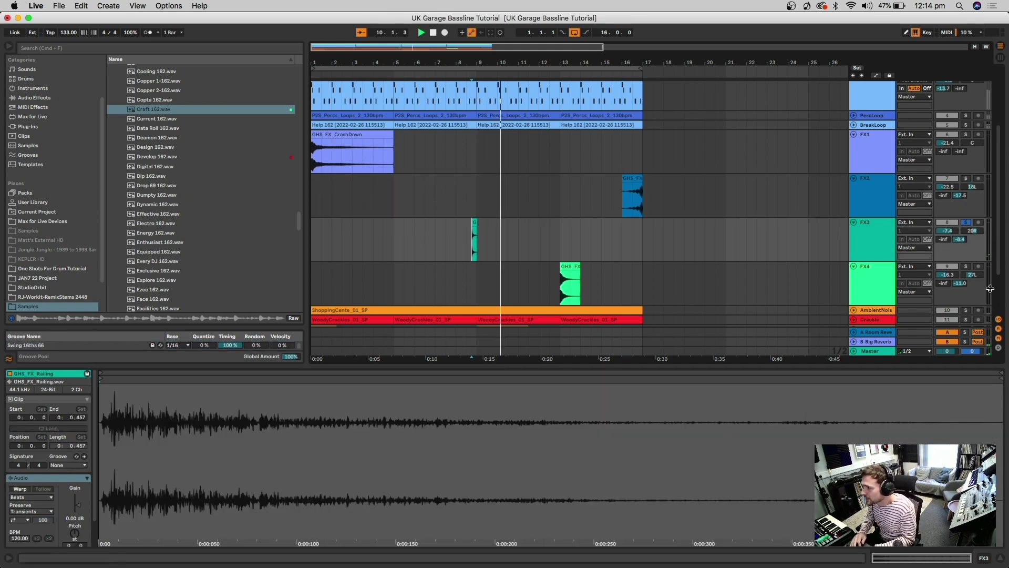
click(965, 267)
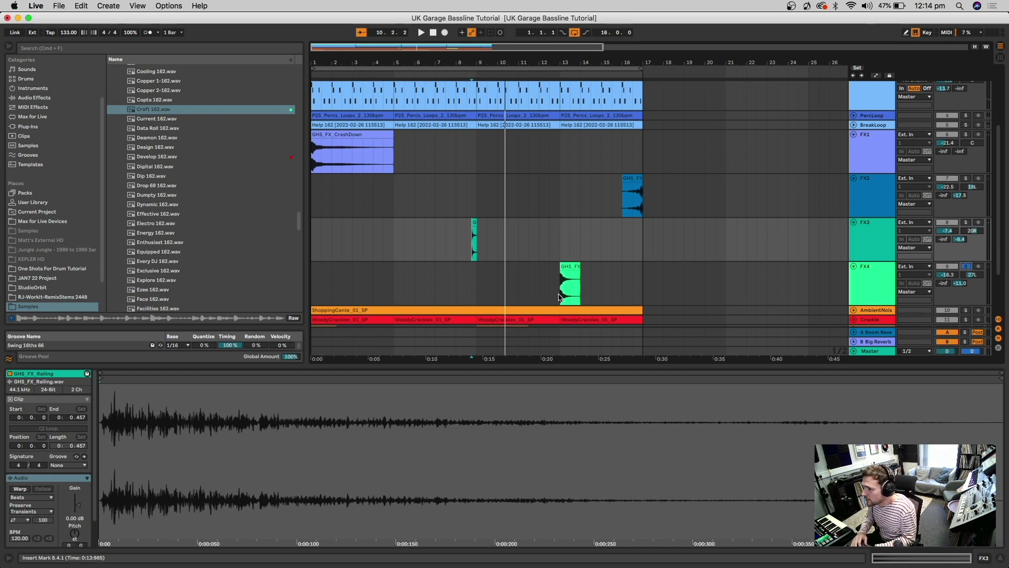
click(559, 298)
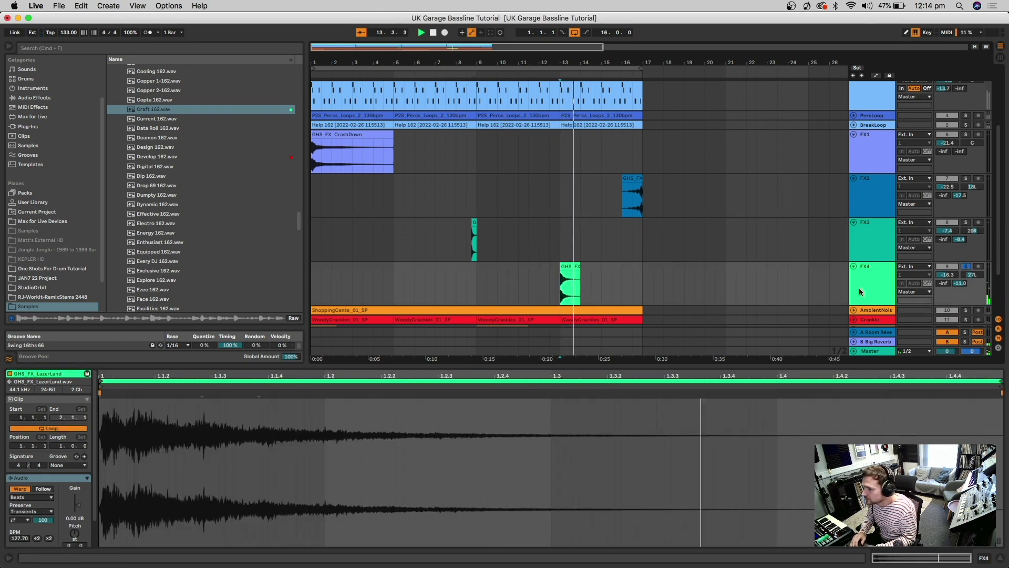
Step: Show the devices on the B Big Reverb return track, inspect the H-Reverb plug-in's settings and close its window
click(876, 342)
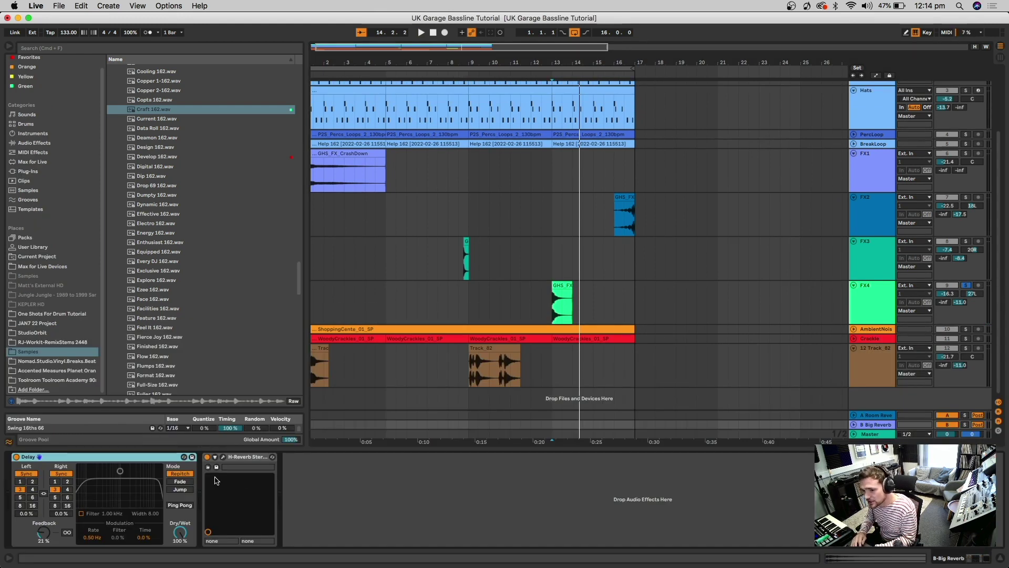
click(223, 457)
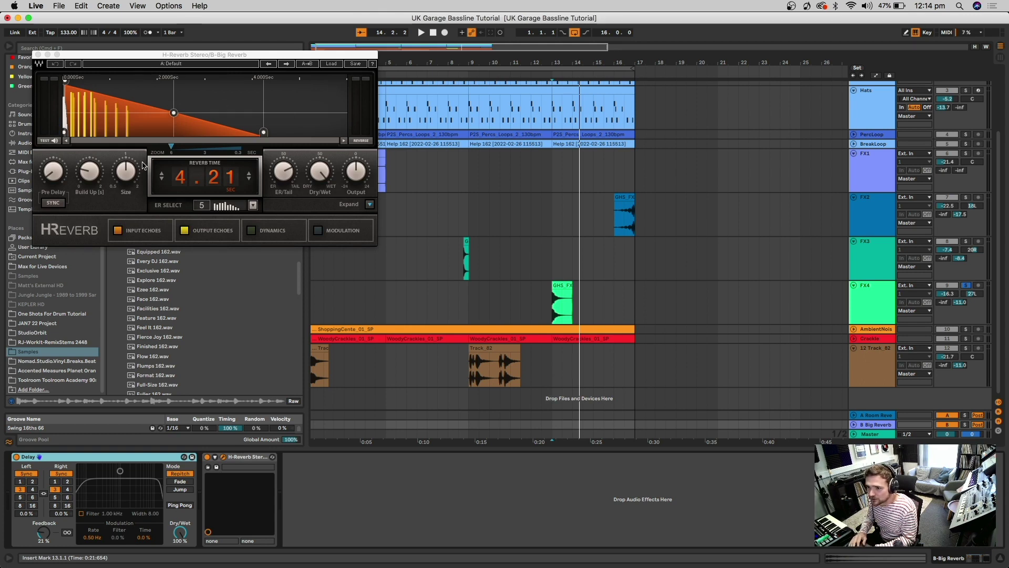
click(37, 55)
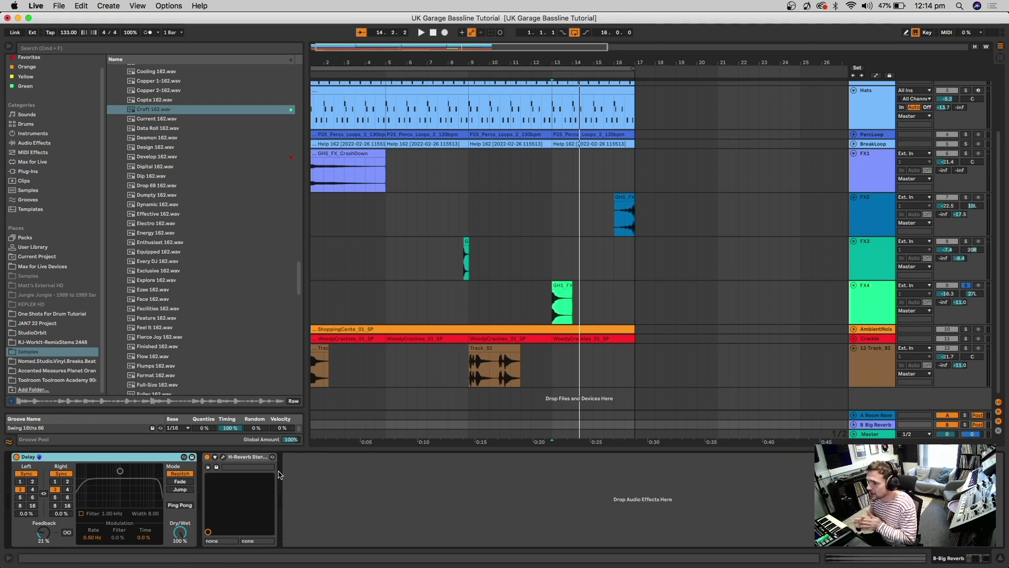
Step: Fold the FX1, FX2, FX3 and FX4 tracks in the arrangement
scroll(512, 153, left, 2)
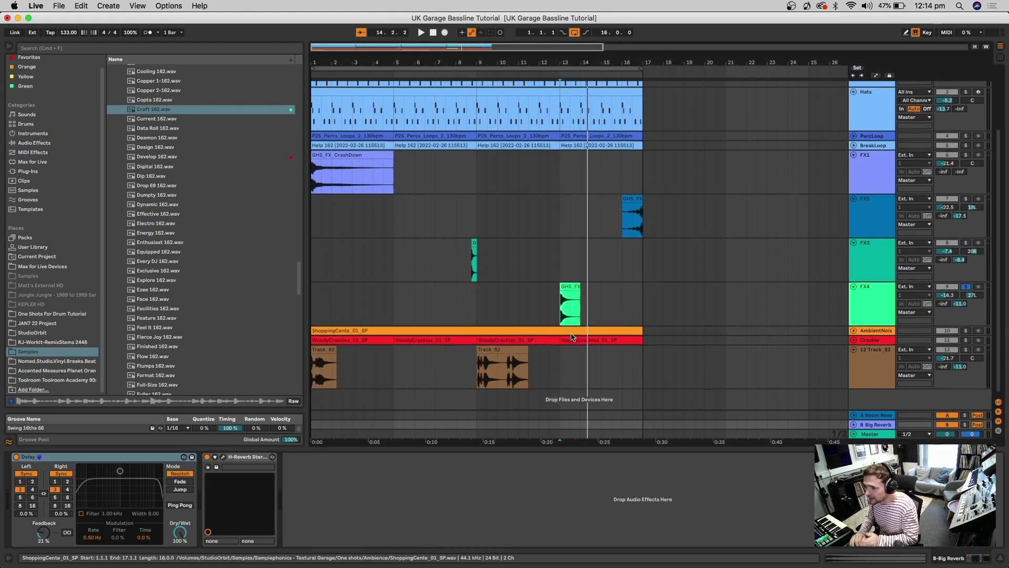
drag(404, 58, 415, 58)
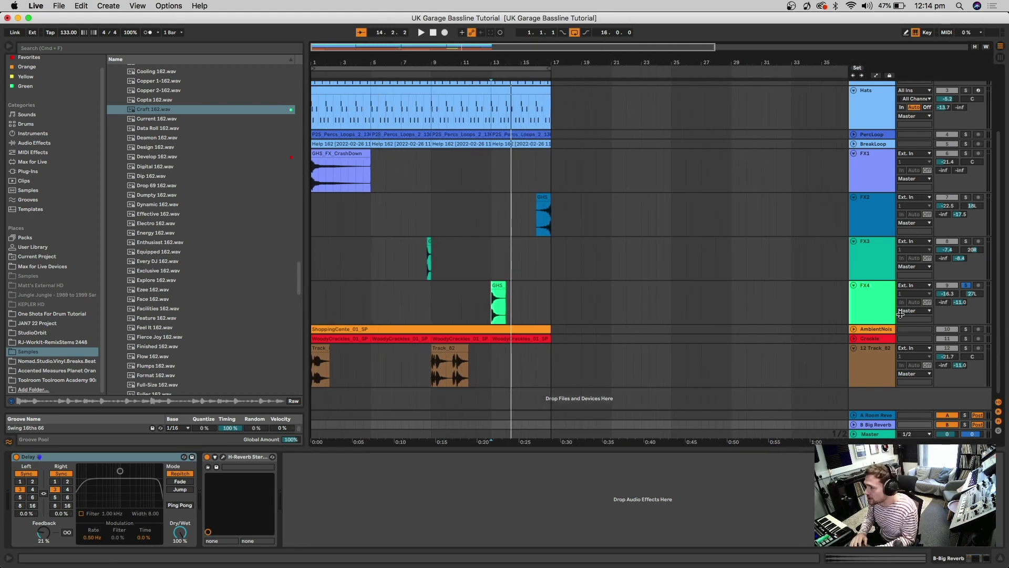
click(853, 285)
click(853, 242)
click(853, 198)
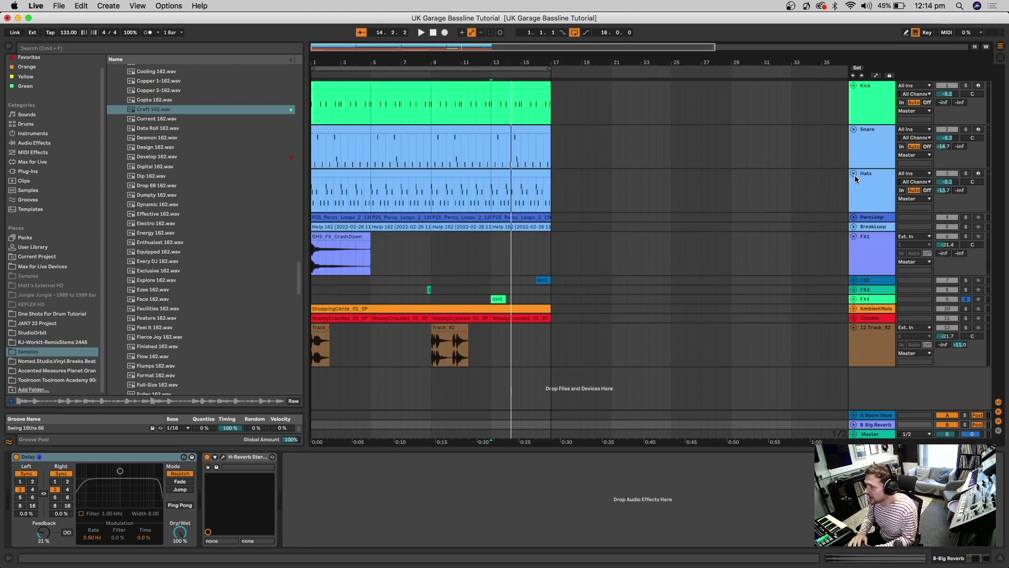
click(853, 236)
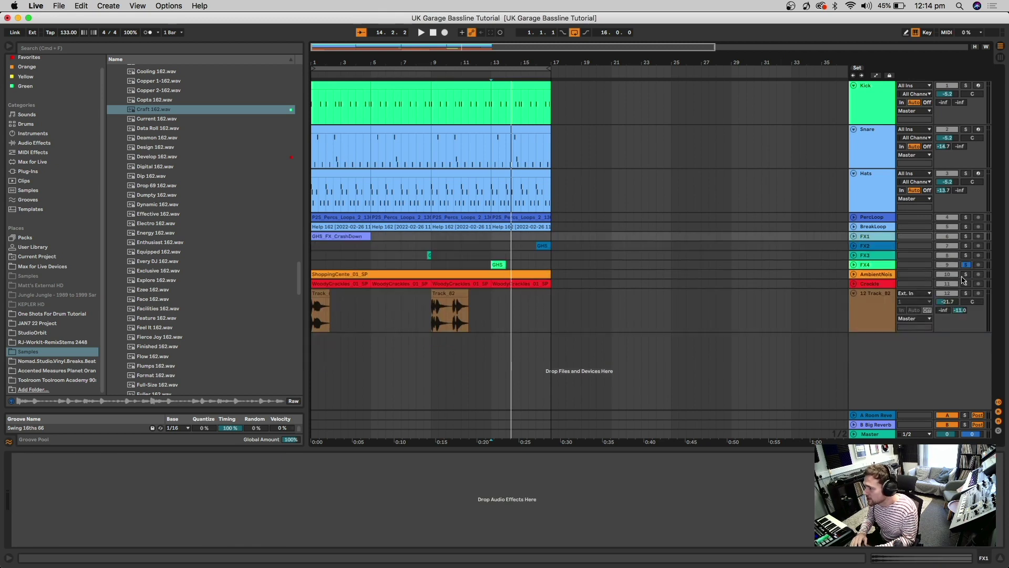
Step: Unfold the ambient noise track and play its ShoppingCente_01_SP clip soloed from bar 4 and within the full mix
key(space)
click(854, 275)
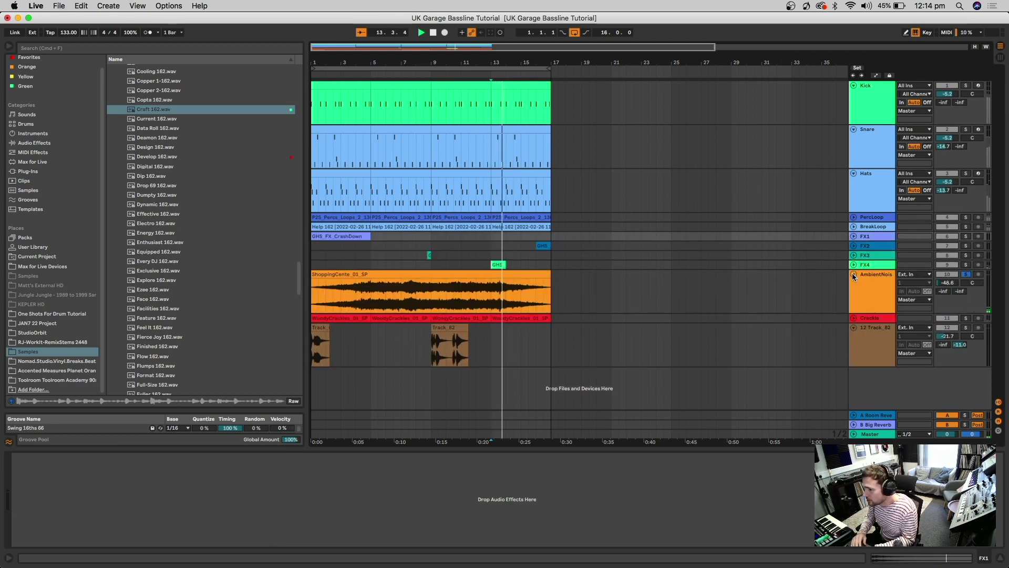
click(361, 298)
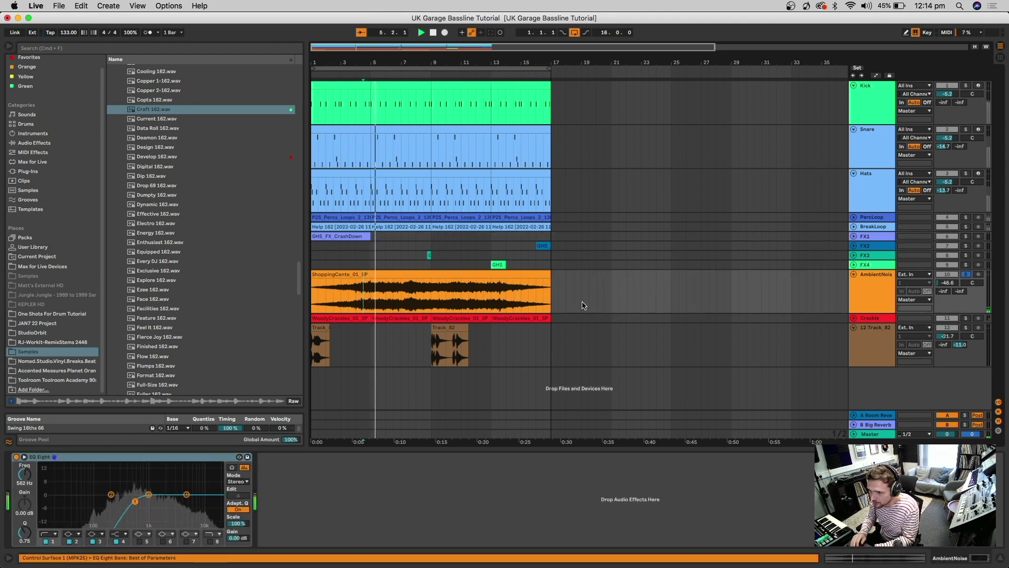
click(966, 274)
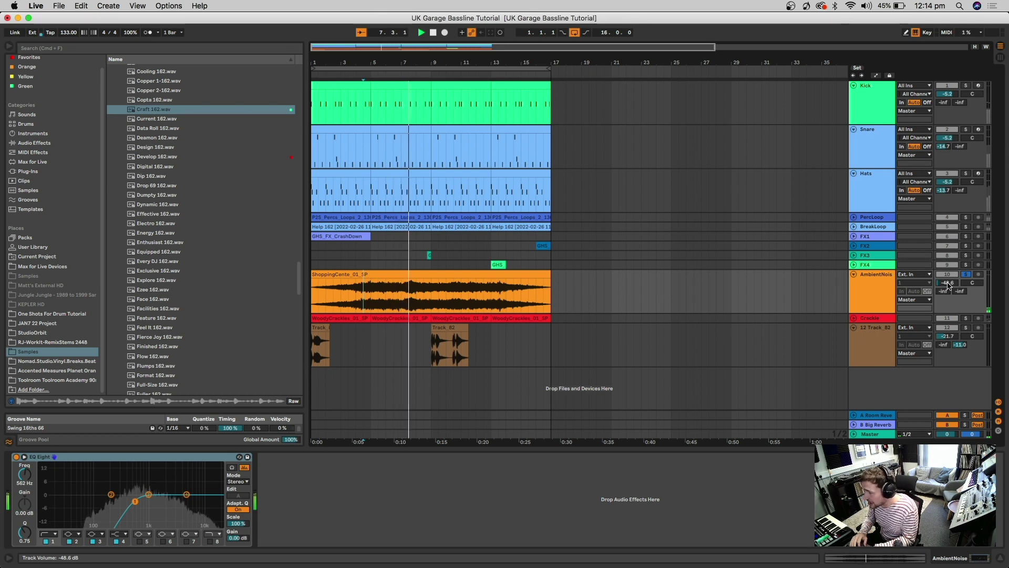
click(965, 274)
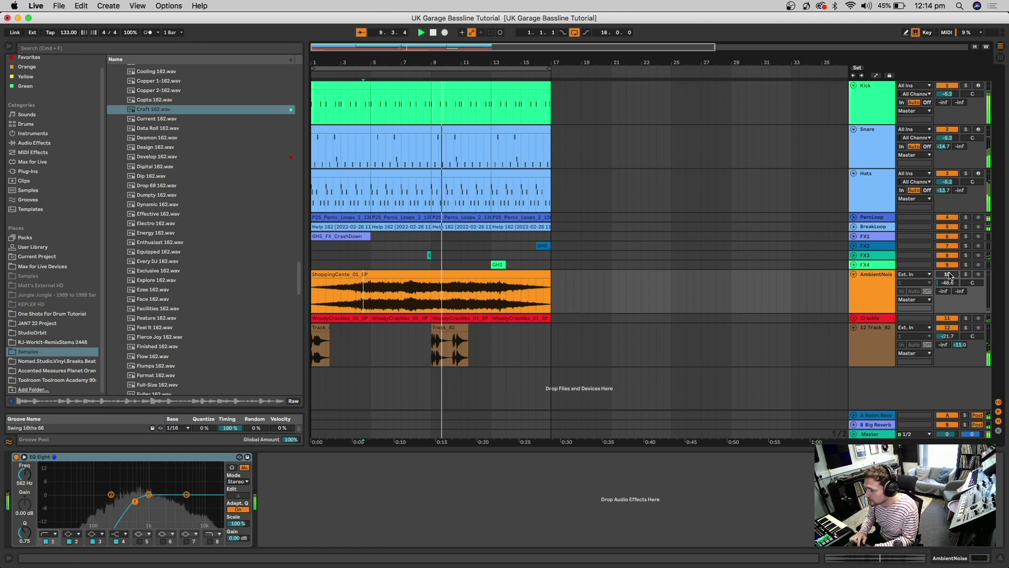
key(space)
key(space)
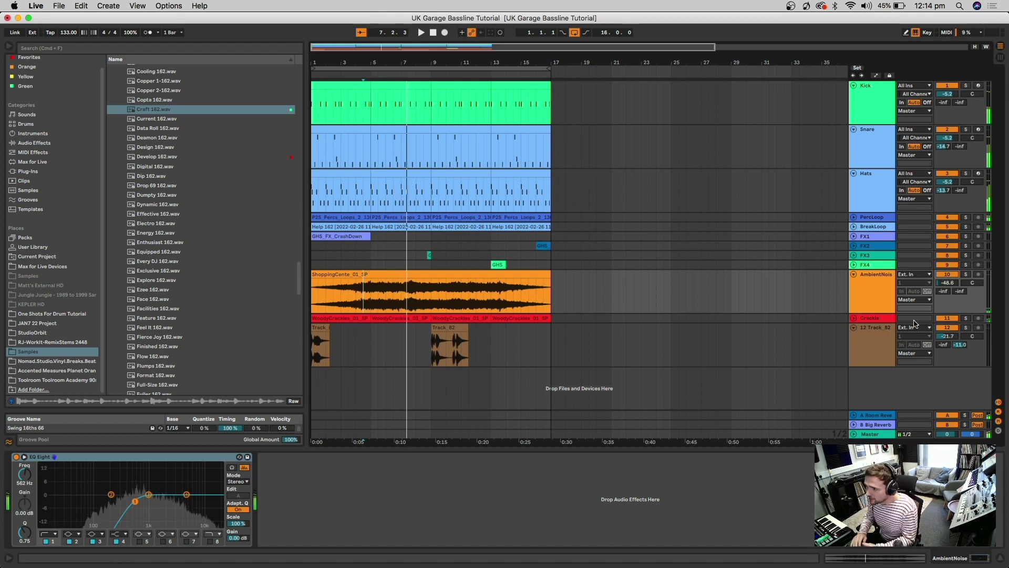
Step: Play the Crackle track soloed and unfolded, and set its volume to -39.6 dB
click(966, 319)
key(space)
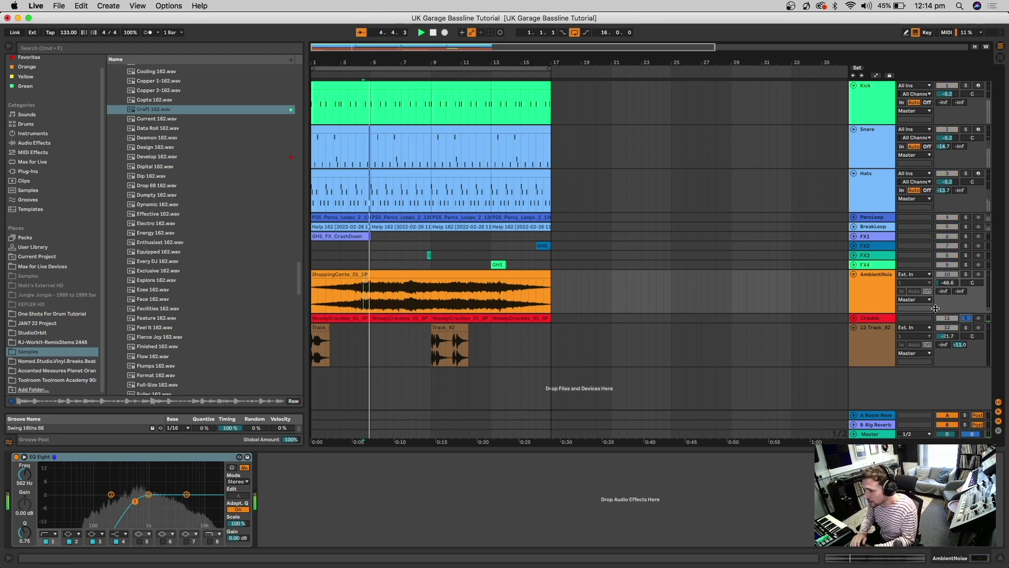
click(854, 319)
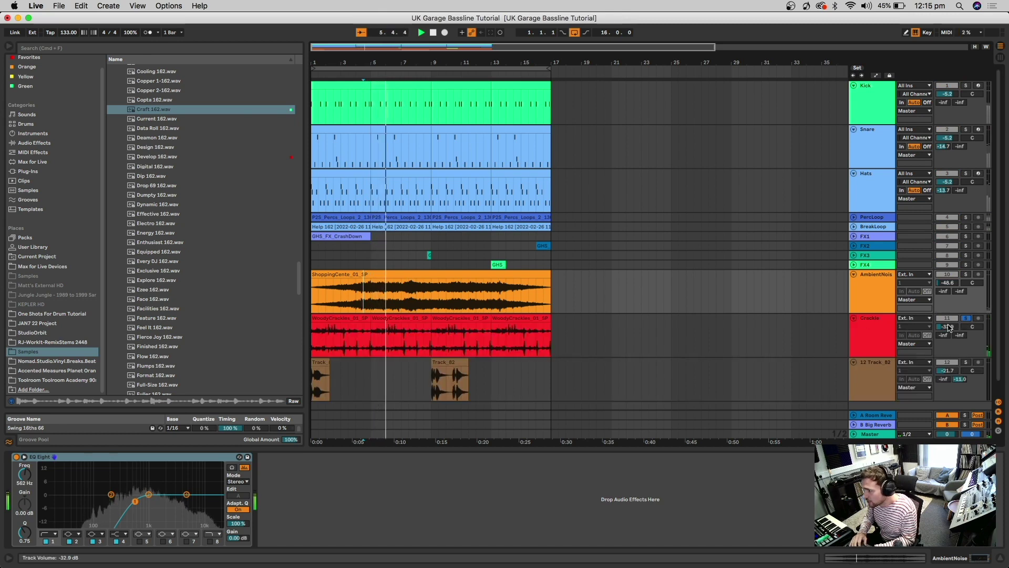
drag(947, 326, 946, 368)
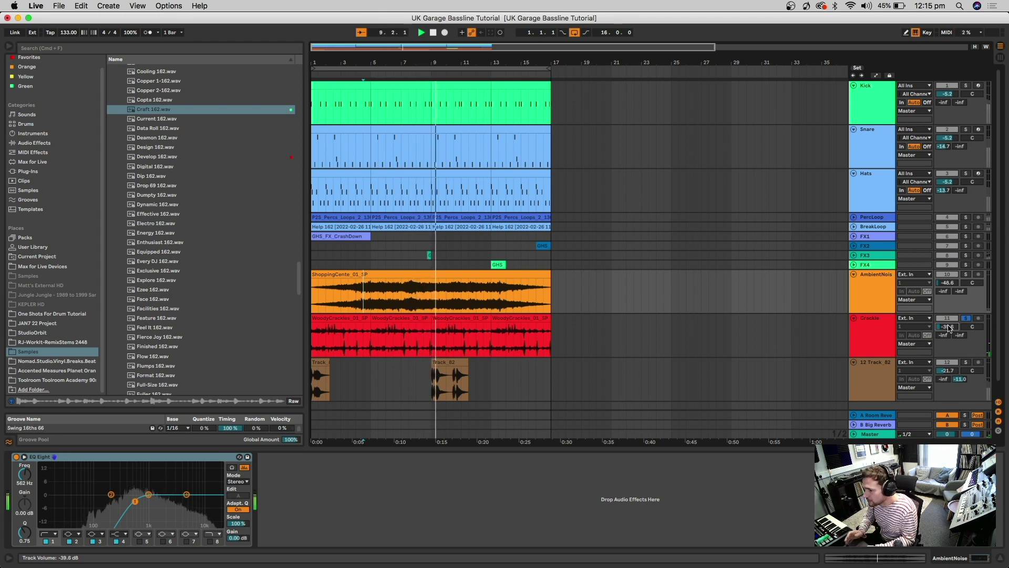
Step: Solo the 12 Track_82 track and play its first audio clip from the start
scroll(641, 342, down, 1)
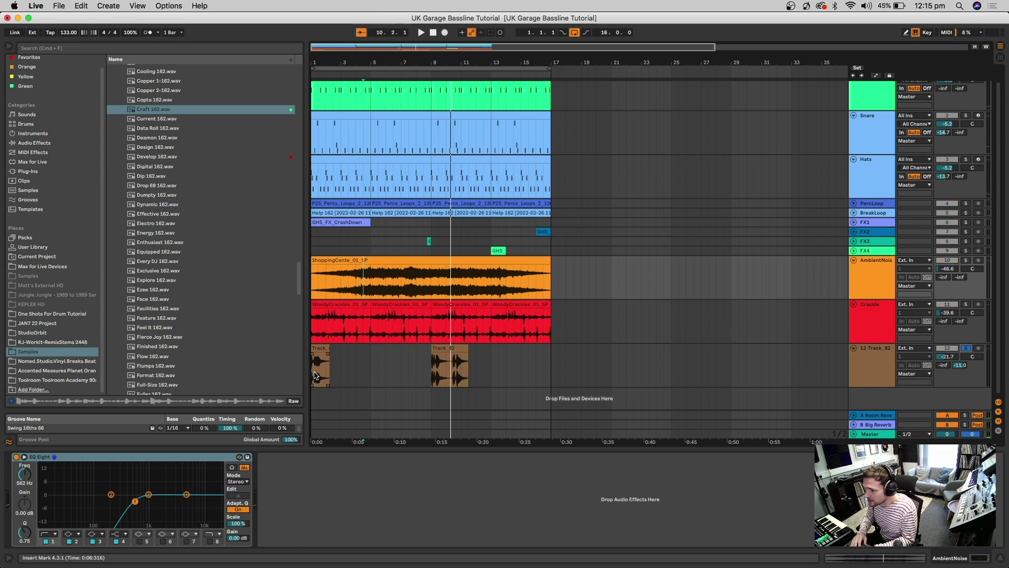
click(315, 375)
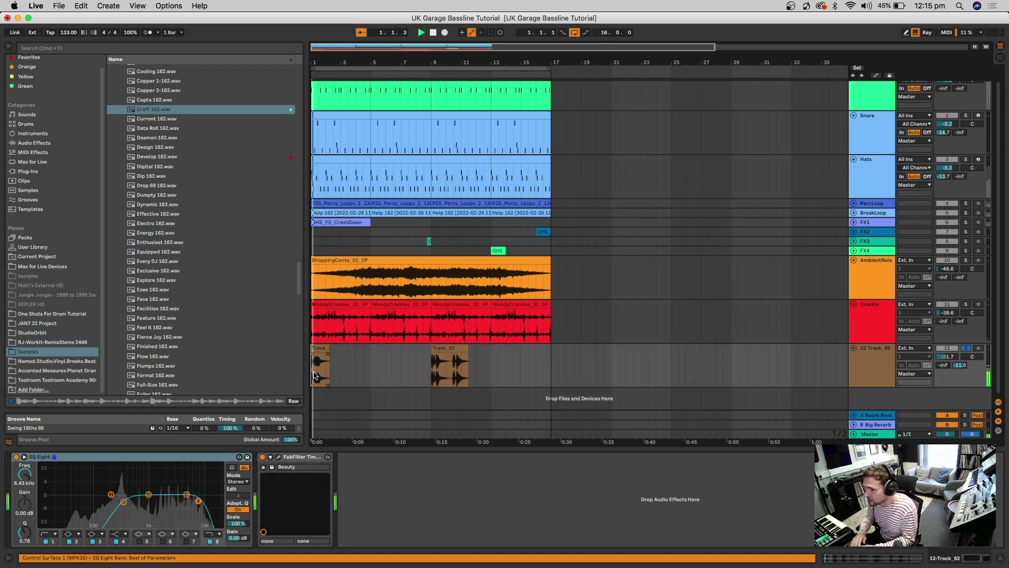
Step: In the Samples folder, collapse Zero.G - Jungle Warfare (Vol. 1) and expand Zero.G.Jungle.Flavour.1.CDDA-CHiC
click(33, 355)
scroll(112, 288, up, 15)
click(117, 135)
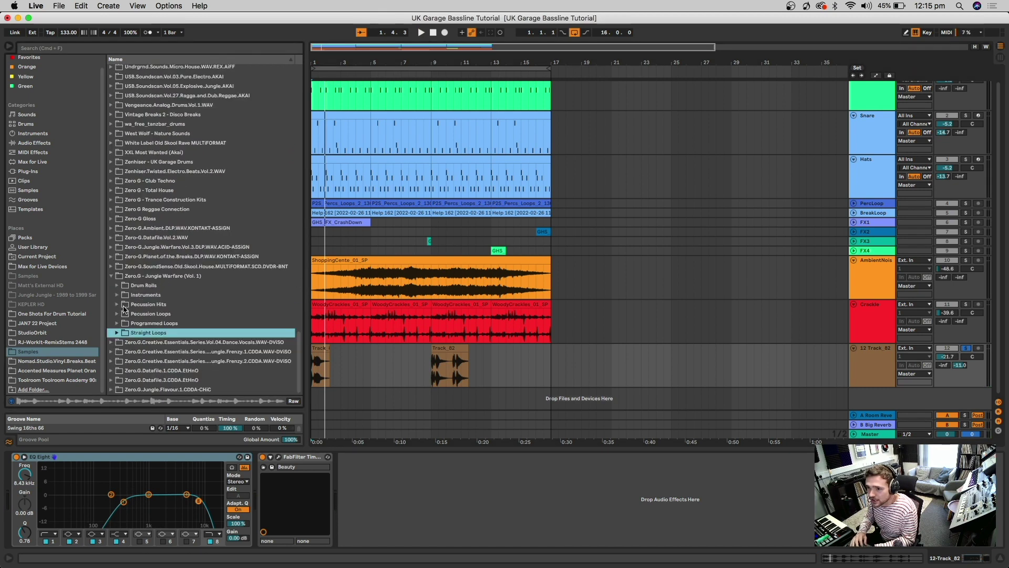
click(112, 277)
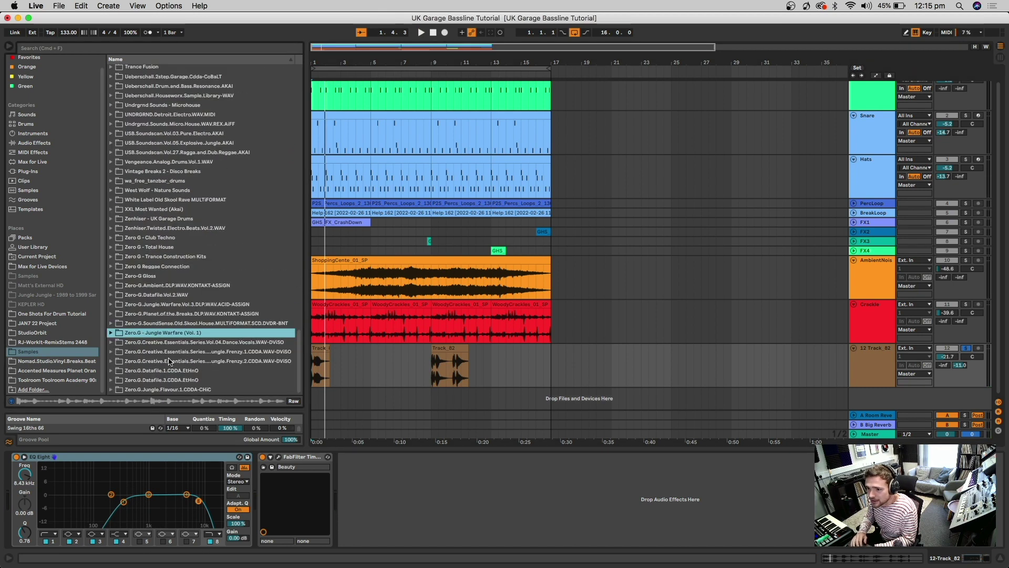
click(111, 389)
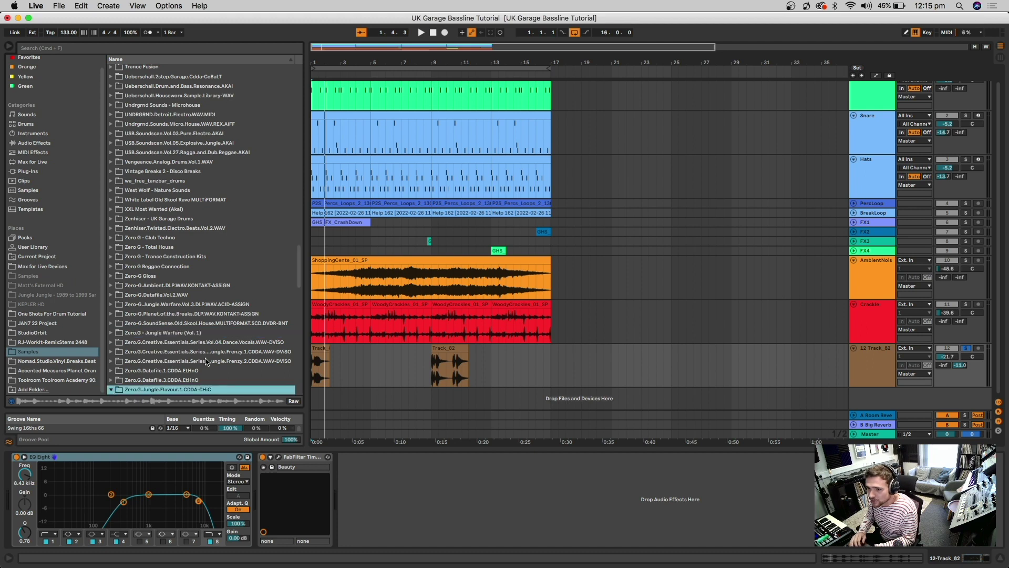
Step: Audition samples in the Jungle Flavour folder, working back from Track_86.wav to Track_78.wav
click(152, 383)
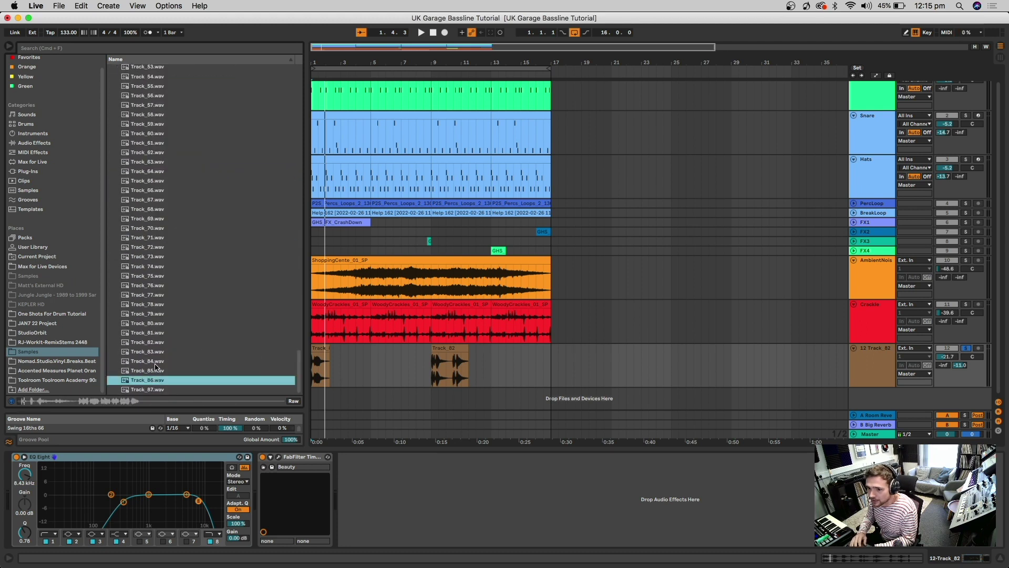
click(152, 371)
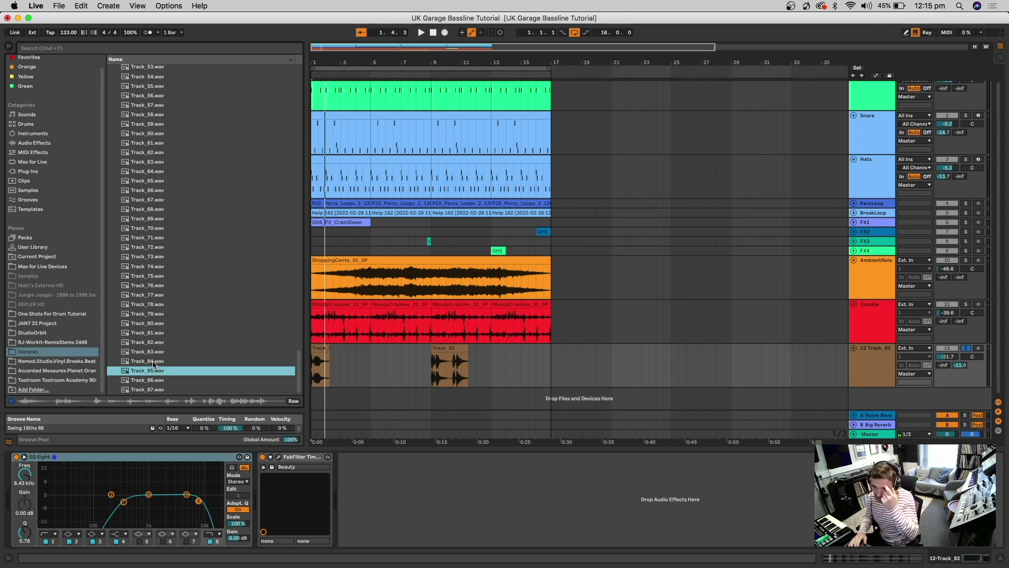
click(151, 343)
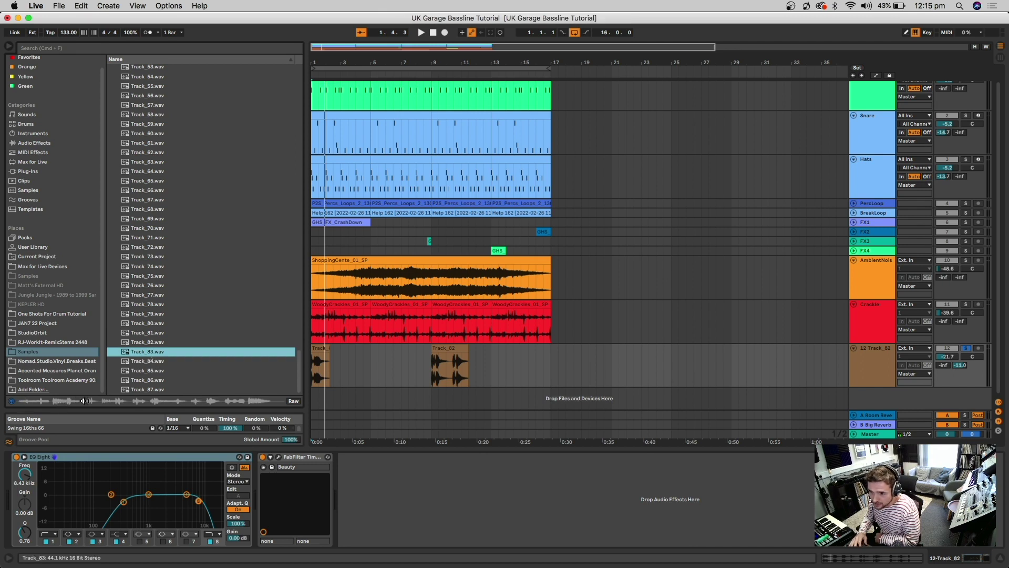
click(147, 334)
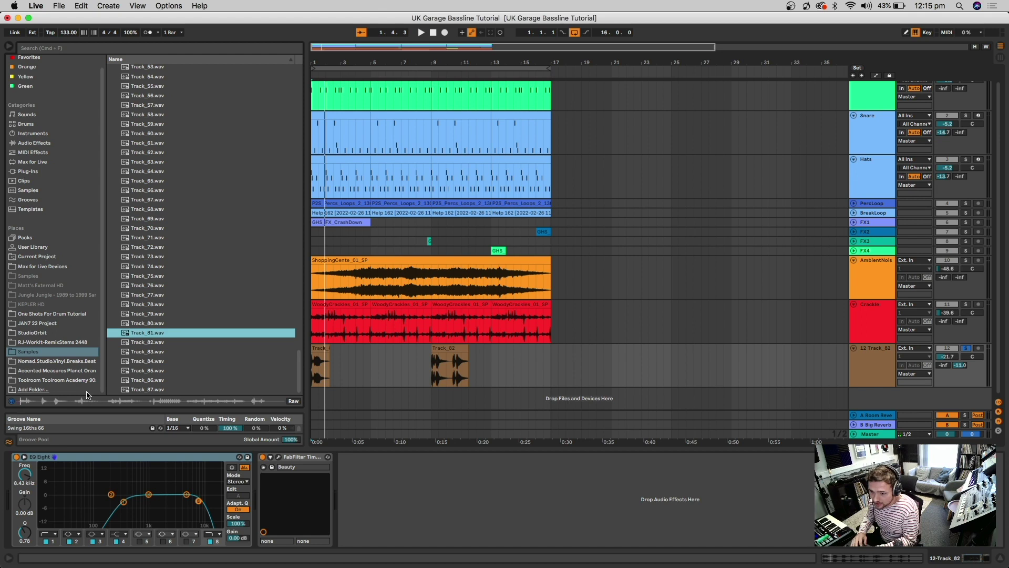
click(157, 323)
click(156, 315)
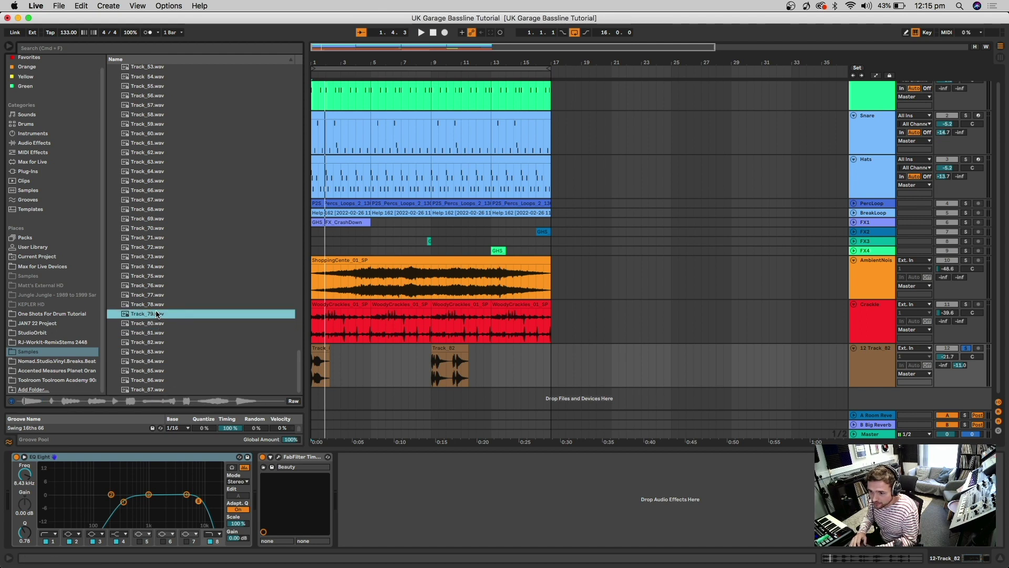
click(221, 304)
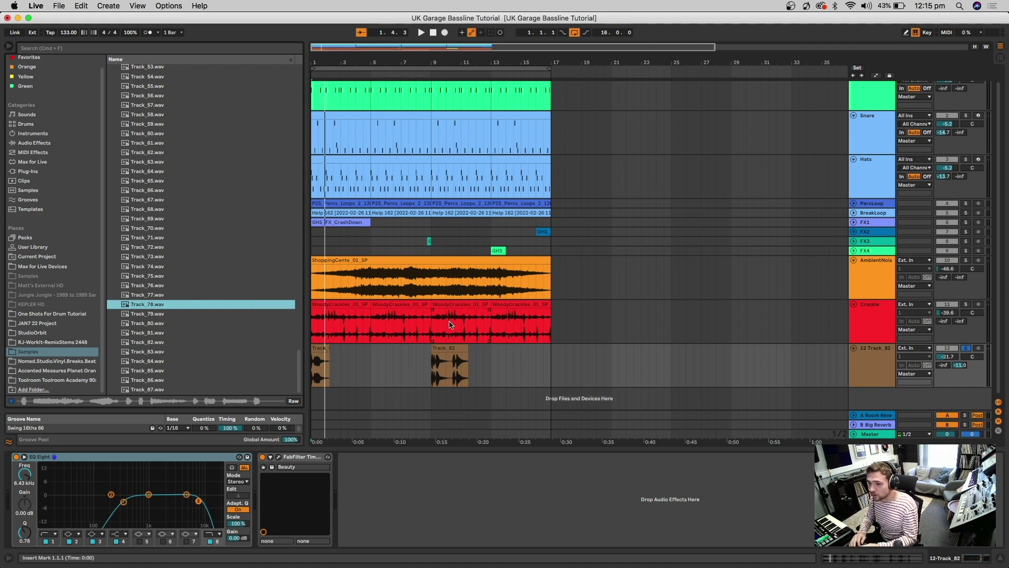
Step: Collapse the Zero.G.Jungle.Flavour.1.CDDA-CHiC folder and show the Audio Effects category in the browser
scroll(237, 295, up, 6)
scroll(236, 295, up, 5)
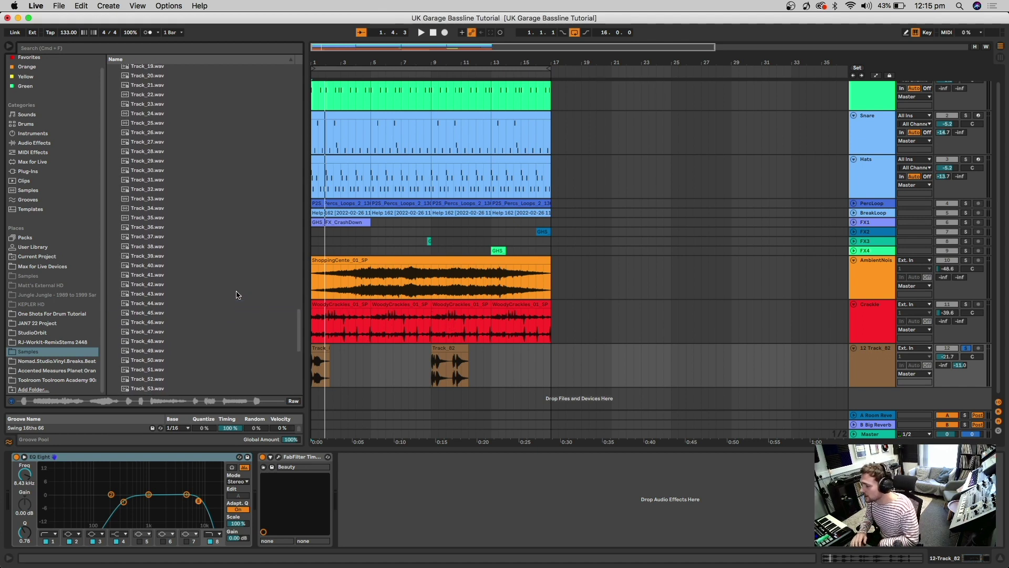
scroll(236, 295, up, 10)
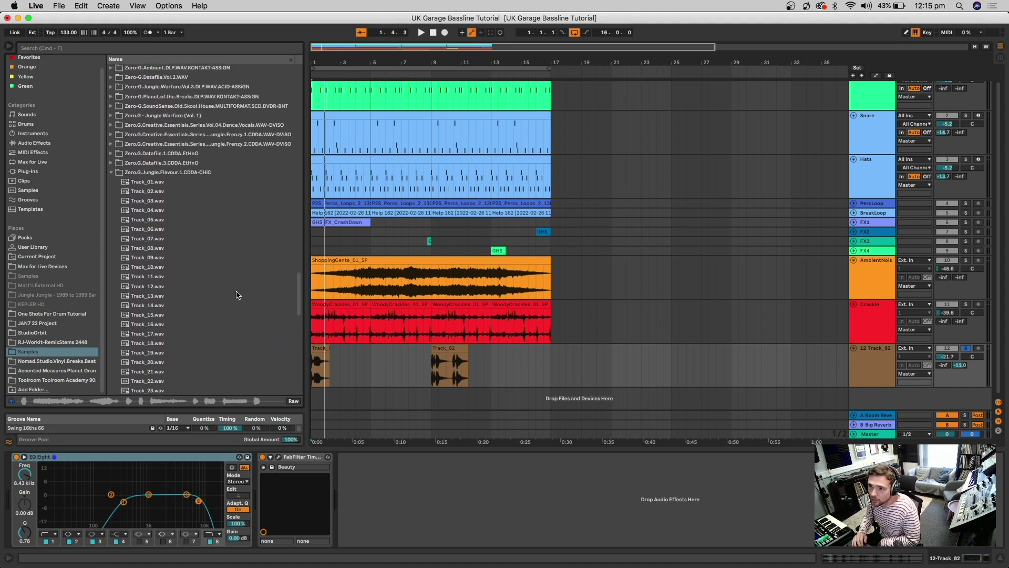
click(112, 172)
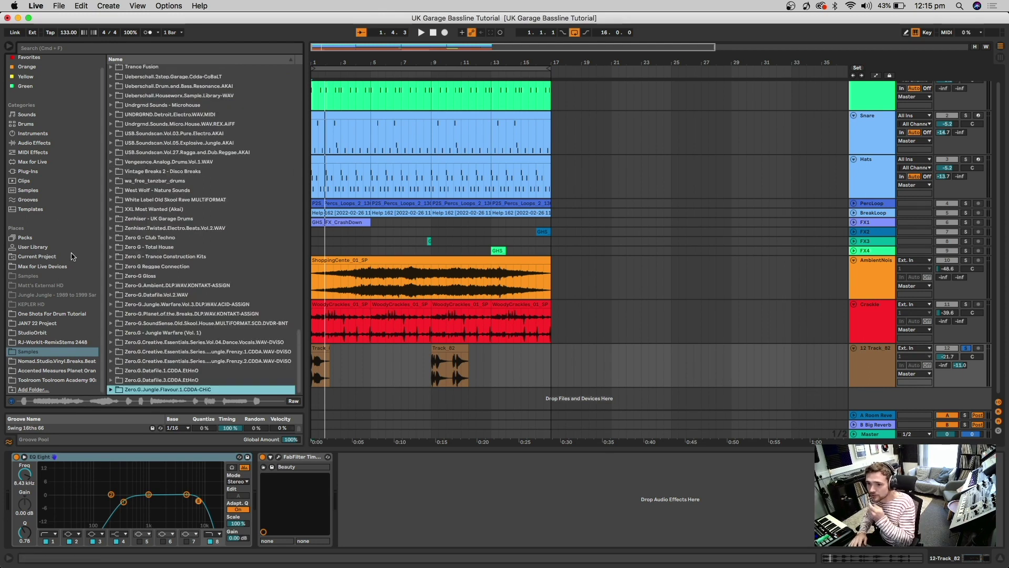
click(34, 143)
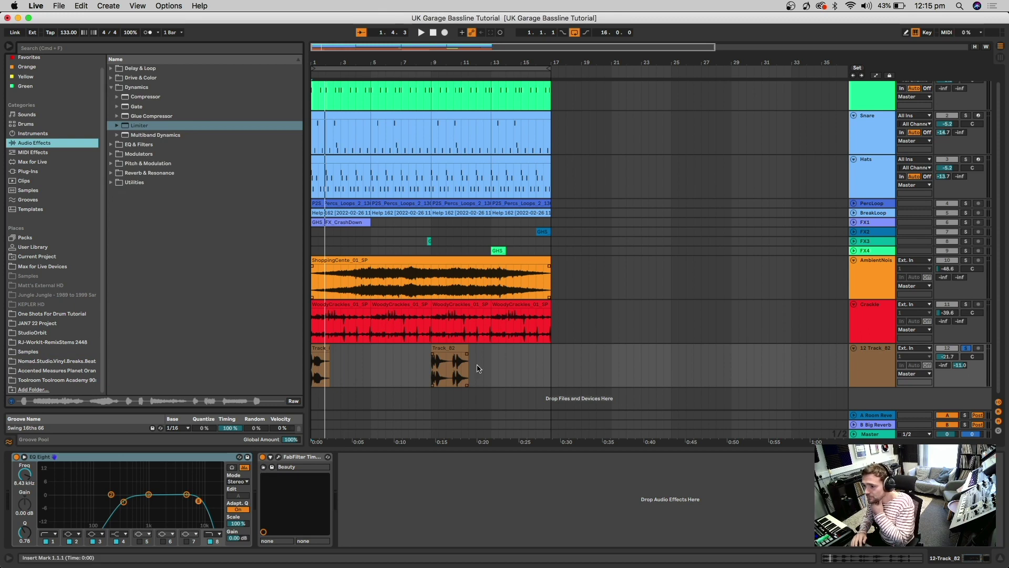
Step: Play the soloed 12 Track_82 track from the start and from bar 9, and unsolo it
key(space)
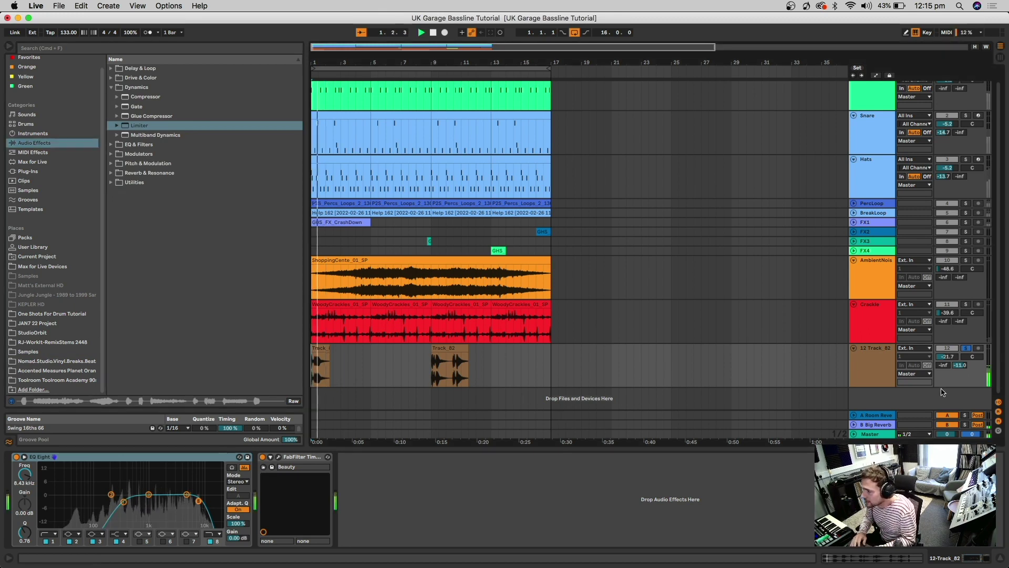
click(444, 377)
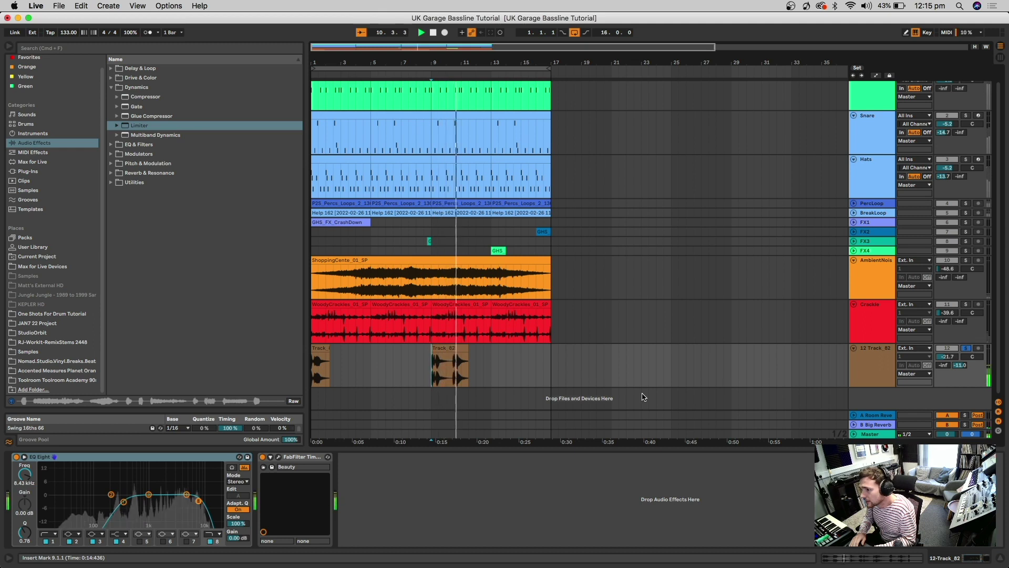
click(966, 348)
Step: Fold the Crackle, ambient noise, 12 Track_82, Hats, Snare and Kick tracks, and insert a MIDI track below 12 Track_82
scroll(732, 360, up, 2)
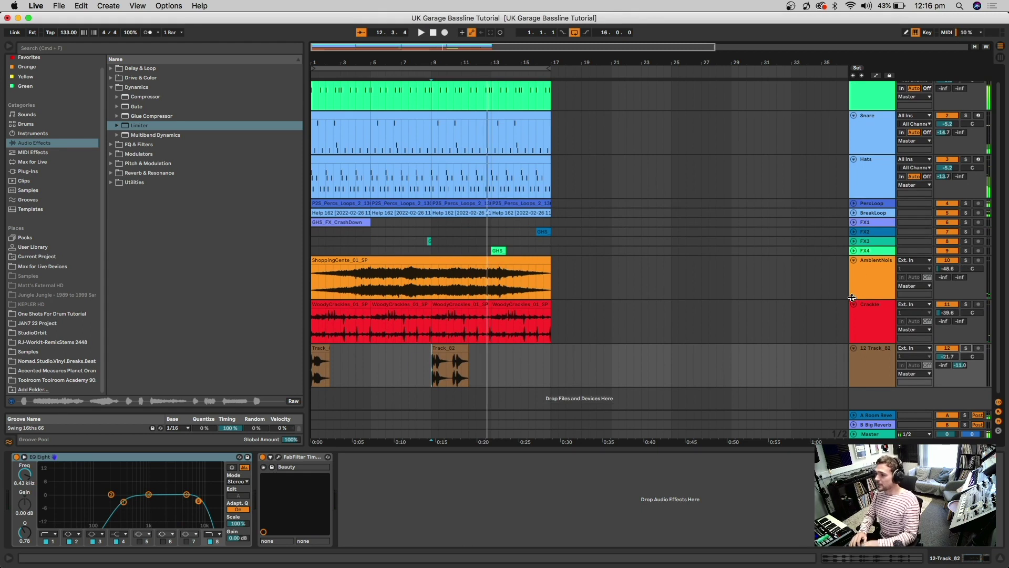
click(853, 304)
click(853, 275)
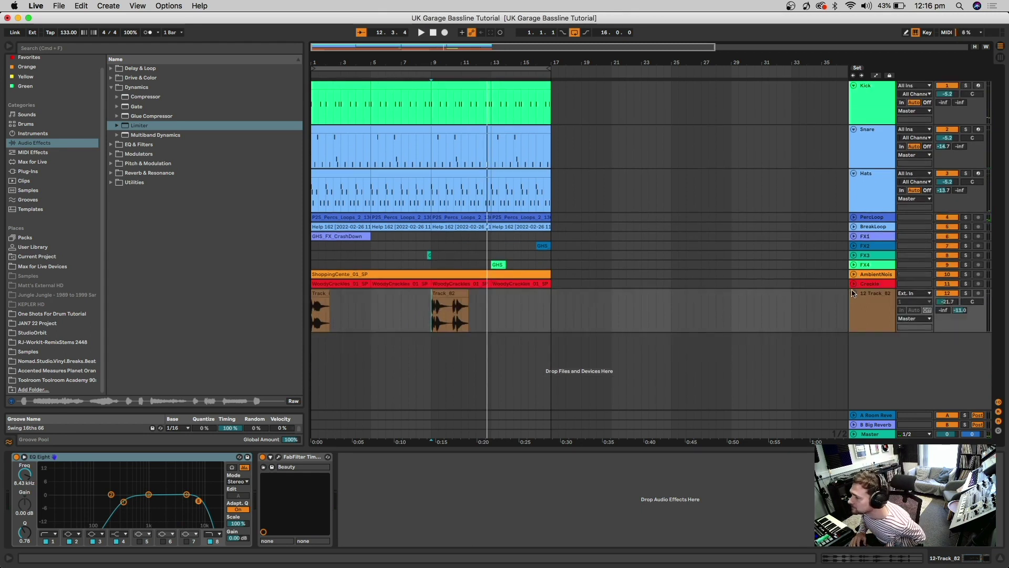
click(854, 293)
click(854, 173)
click(853, 129)
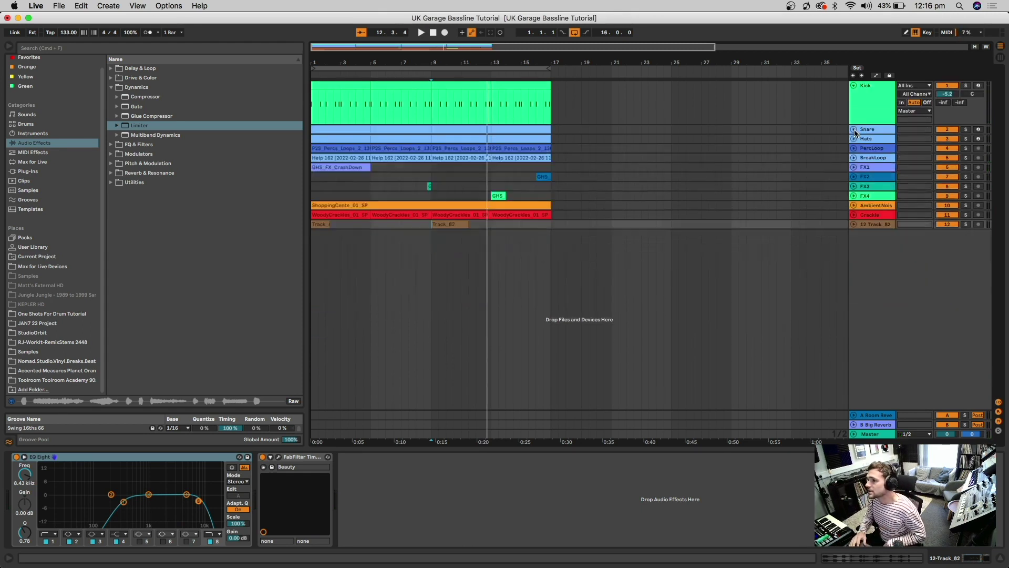
click(854, 86)
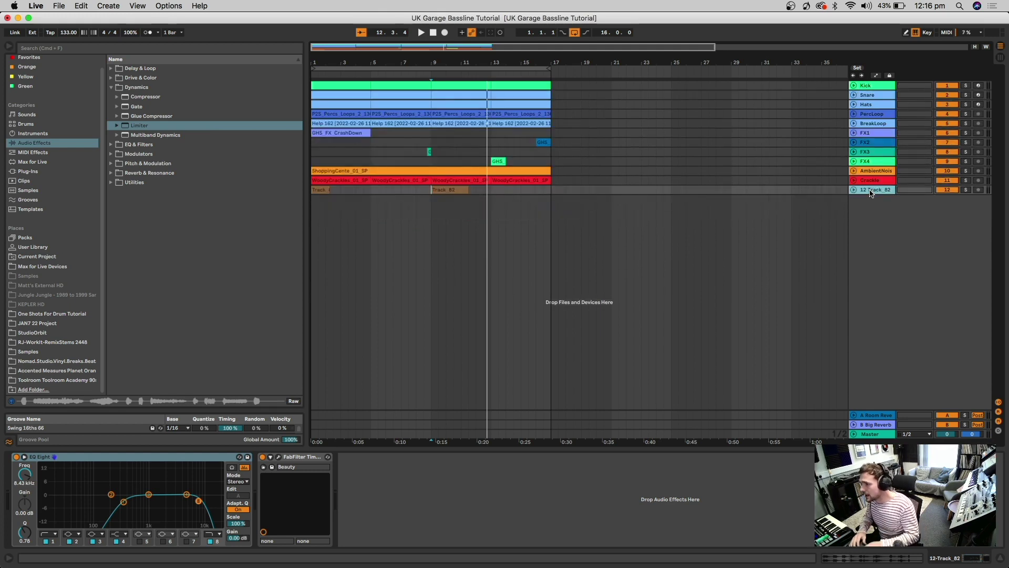
key(super+shift+t)
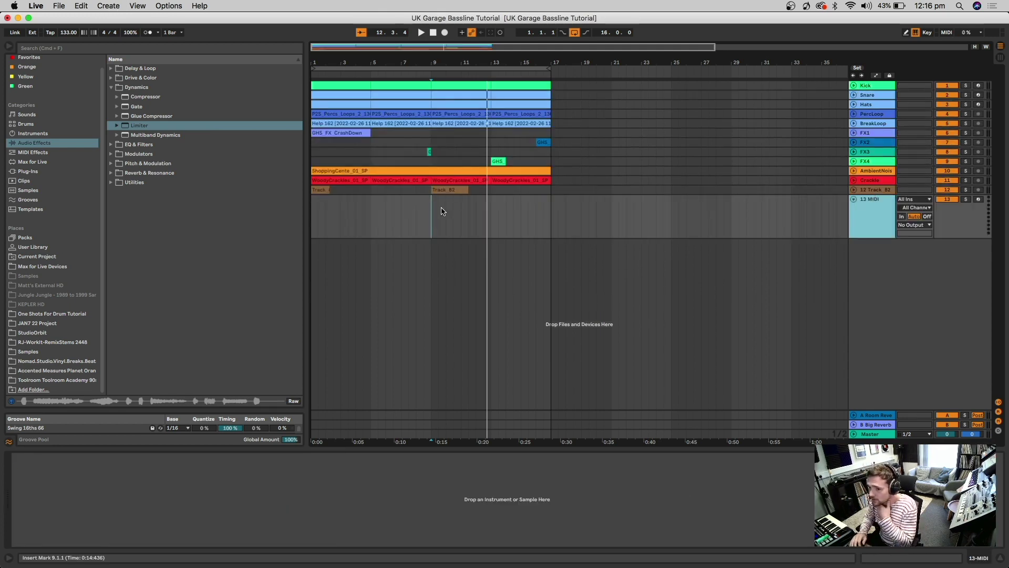
Step: Search the Samples folder for "garage" and expand the Bass OneShots folder in loopmasters - Pure 2 Step & Garage
click(40, 353)
scroll(187, 220, up, 15)
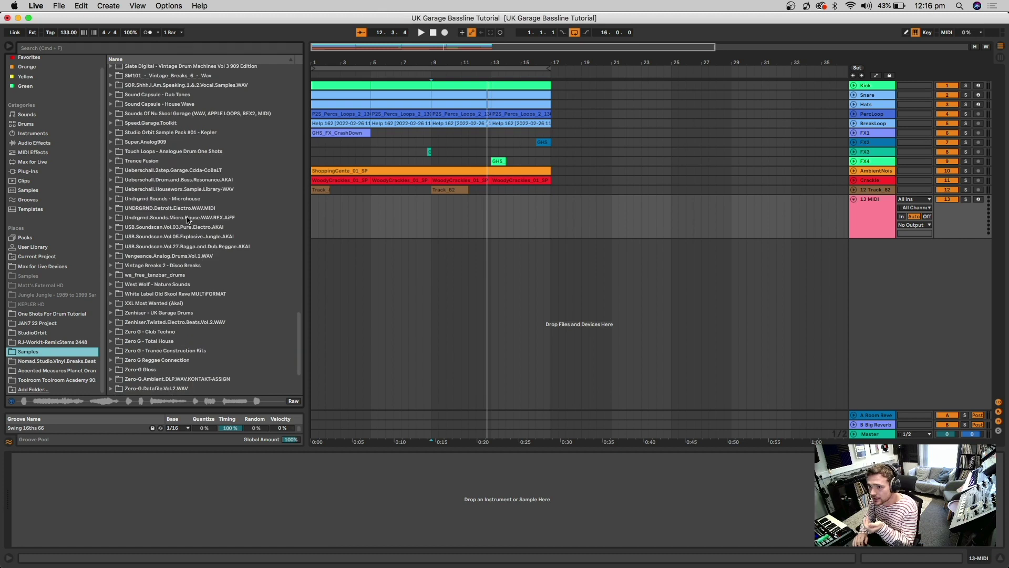
click(121, 49)
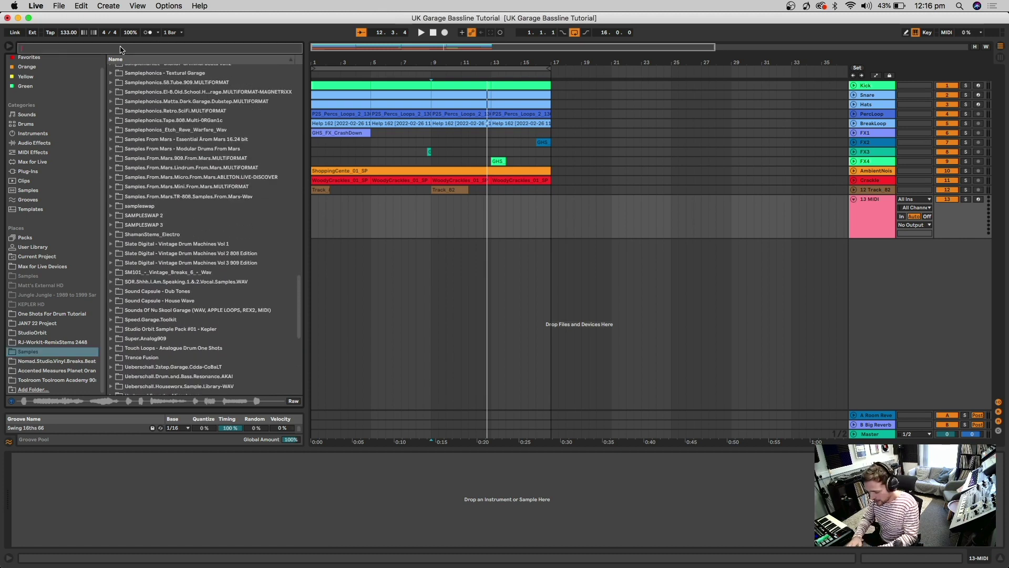
text(garage)
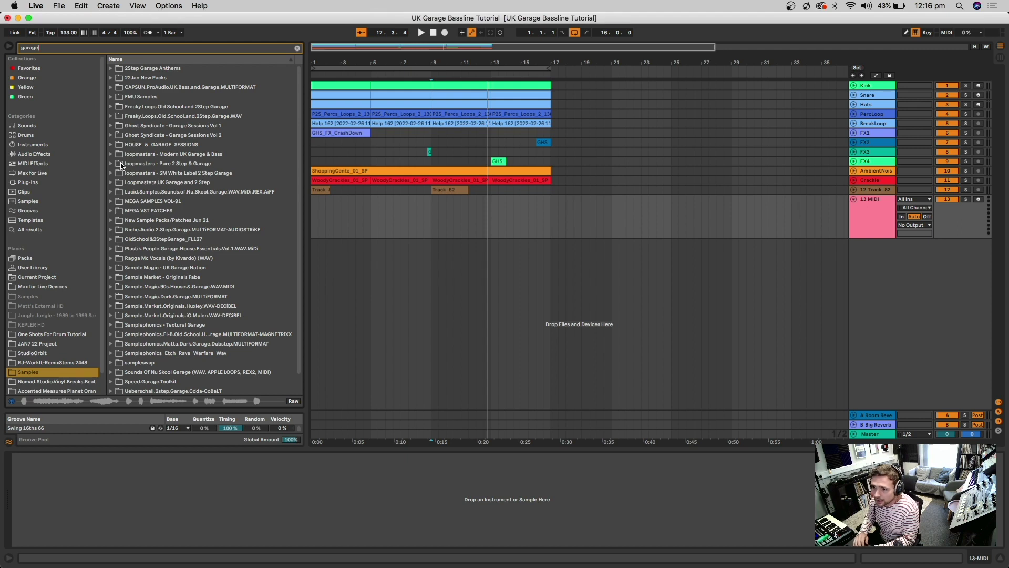
click(121, 164)
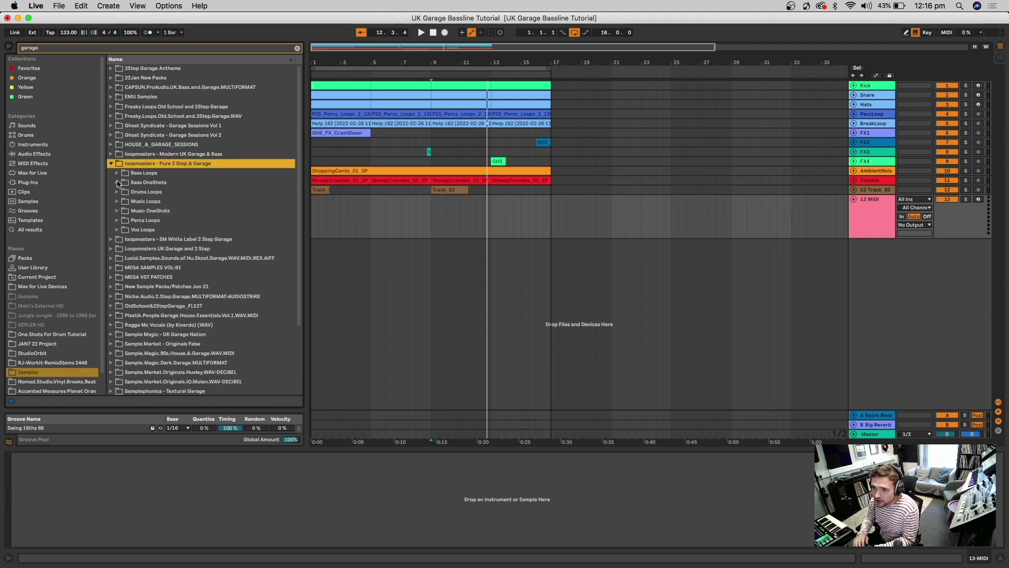
click(118, 183)
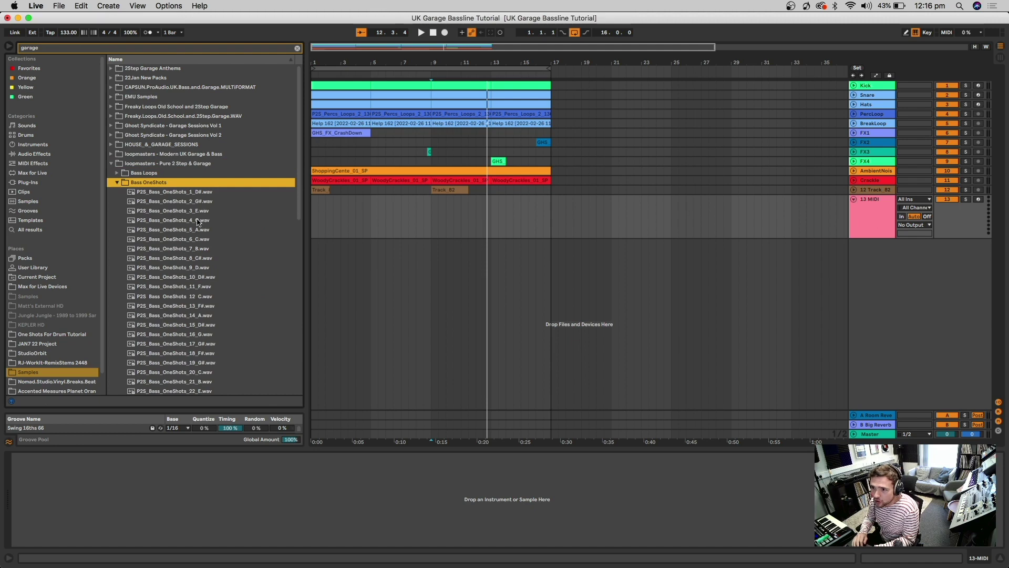
Step: Audition the bass one-shots from P2S_Bass_OneShots_6_C.wav through P2S_Bass_OneShots_24_C.wav
click(220, 241)
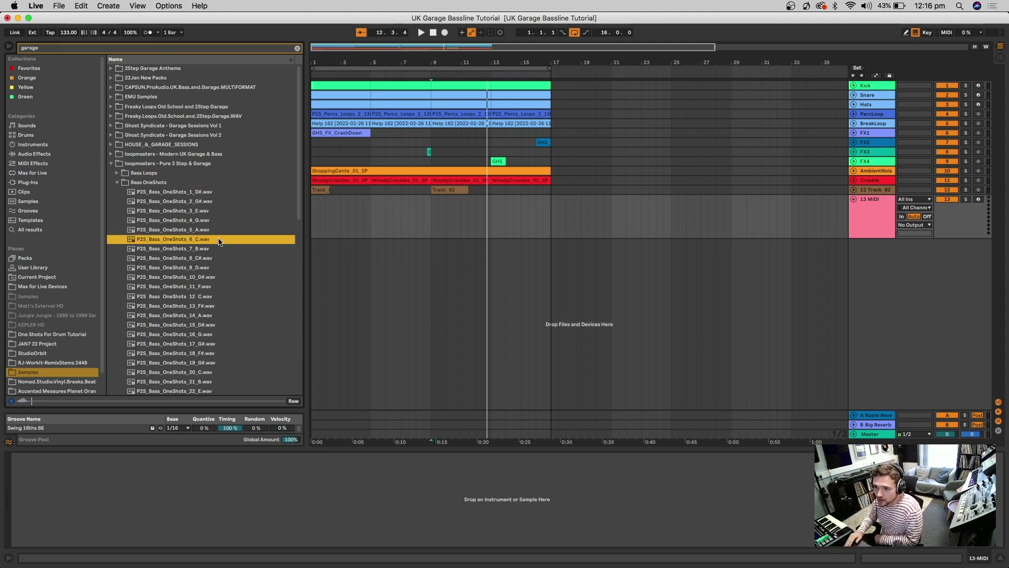
key(Down)
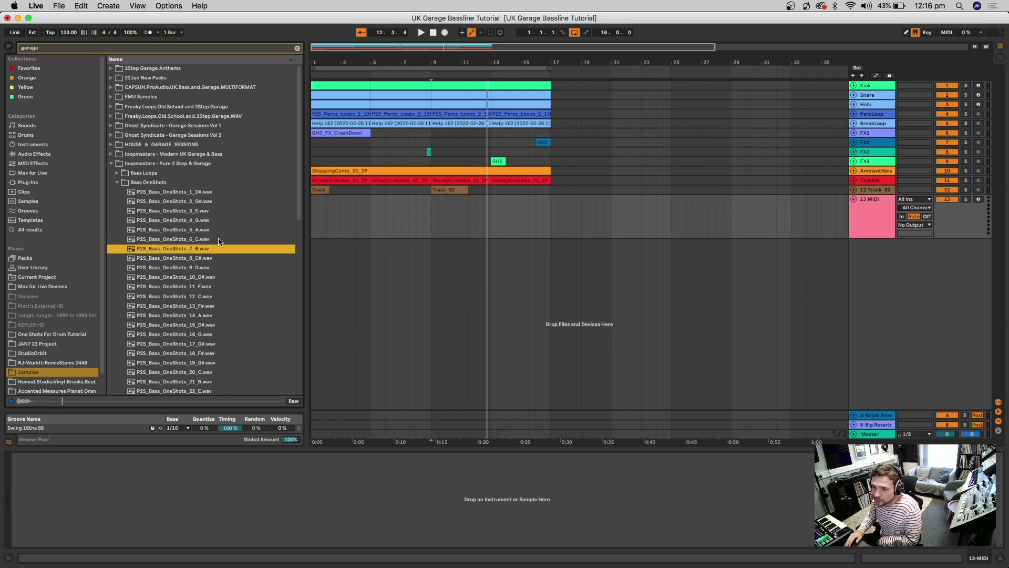
key(Down)
key(Down)
scroll(219, 241, down, 3)
click(220, 241)
key(Down)
key(Down)
key(Down)
key(Down)
key(Down)
key(Down)
key(Down)
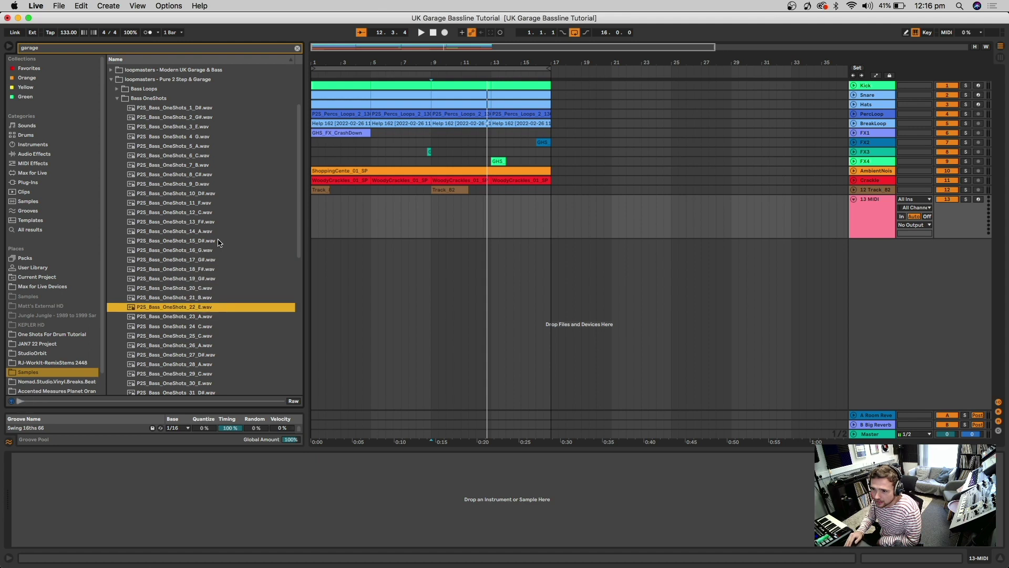
key(Down)
key(Down)
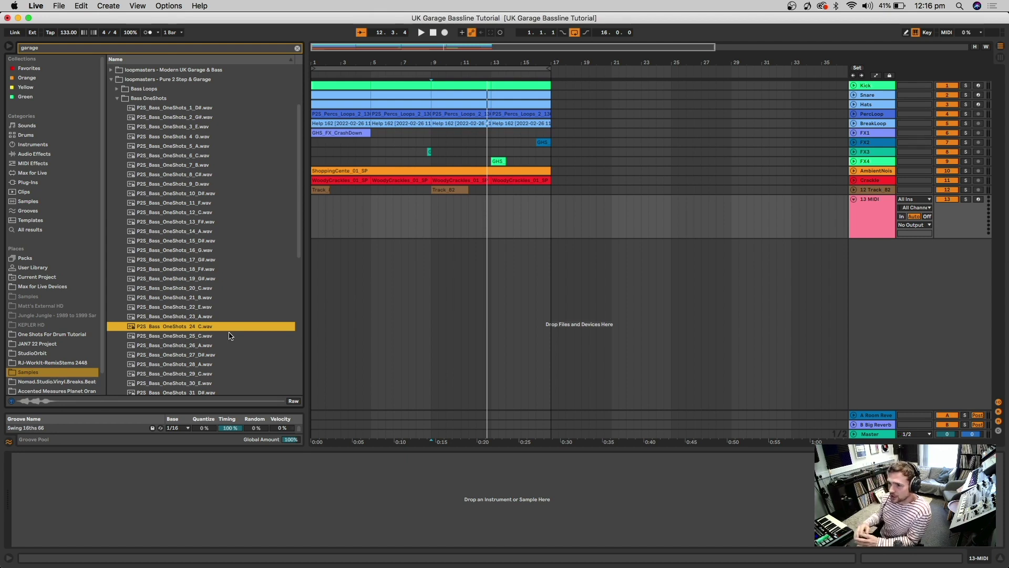
Step: Place P2S_Bass_OneShots_24_C.wav at bar 1 on a new audio track at -13.9 dB and open its clip for editing
drag(226, 336, 314, 245)
key(space)
mouse_move(949, 251)
mouse_down()
mouse_move(949, 275)
mouse_move(948, 258)
mouse_up()
key(space)
key(space)
Step: Try stretching the bass one-shot with a warp marker, play it in the mix, and remove the marker
key(space)
double_click(318, 242)
drag(187, 393, 320, 393)
key(space)
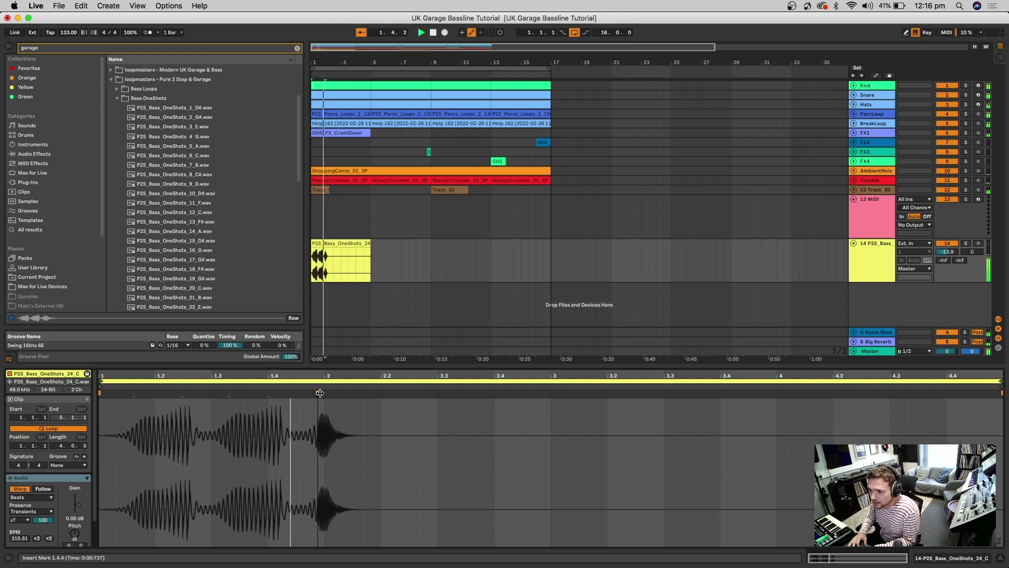
key(space)
double_click(319, 393)
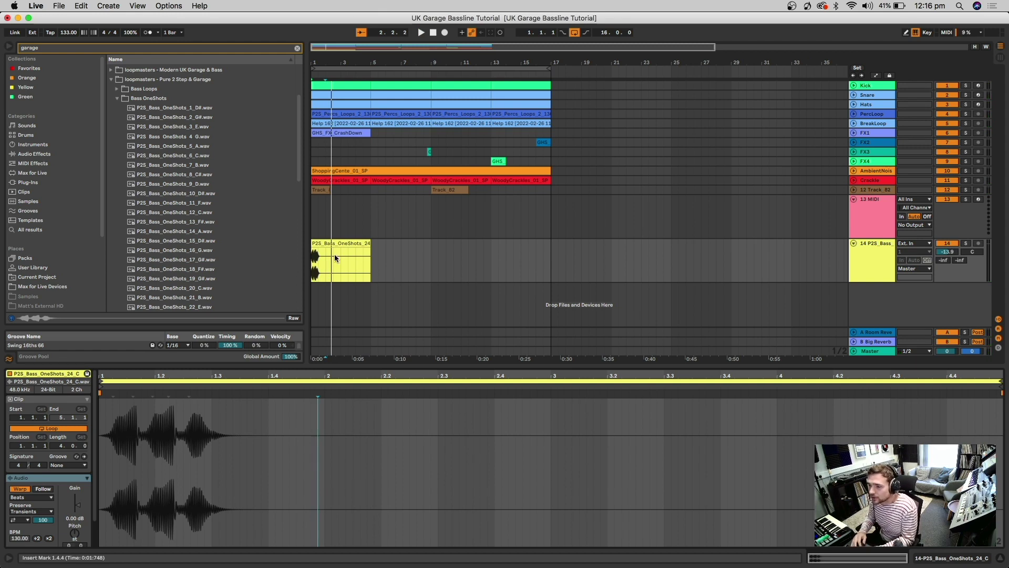
Step: Shorten the bass clip to end at bar 2, transpose it down, and play it with the mix
drag(373, 247, 323, 243)
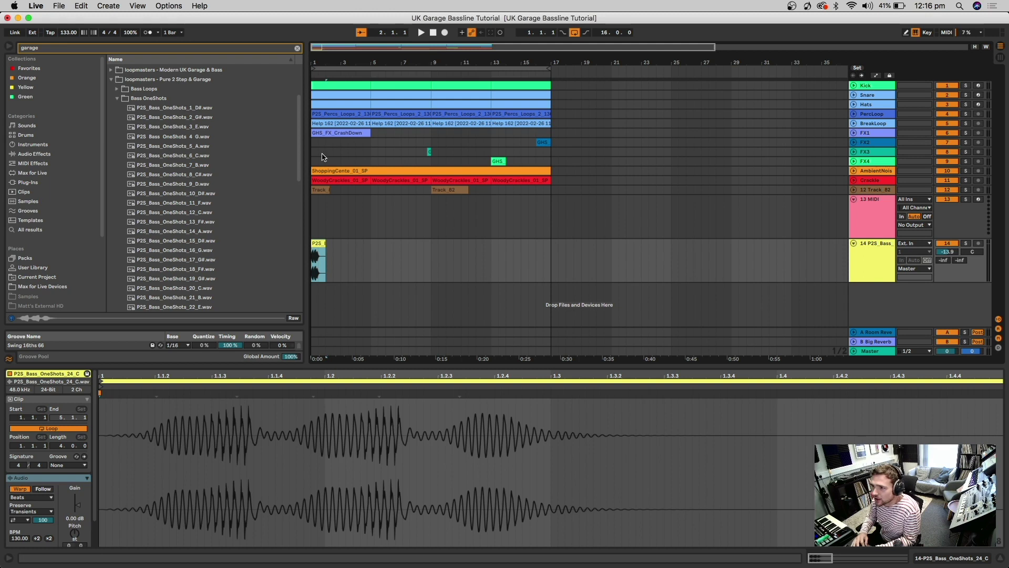
drag(314, 62, 317, 260)
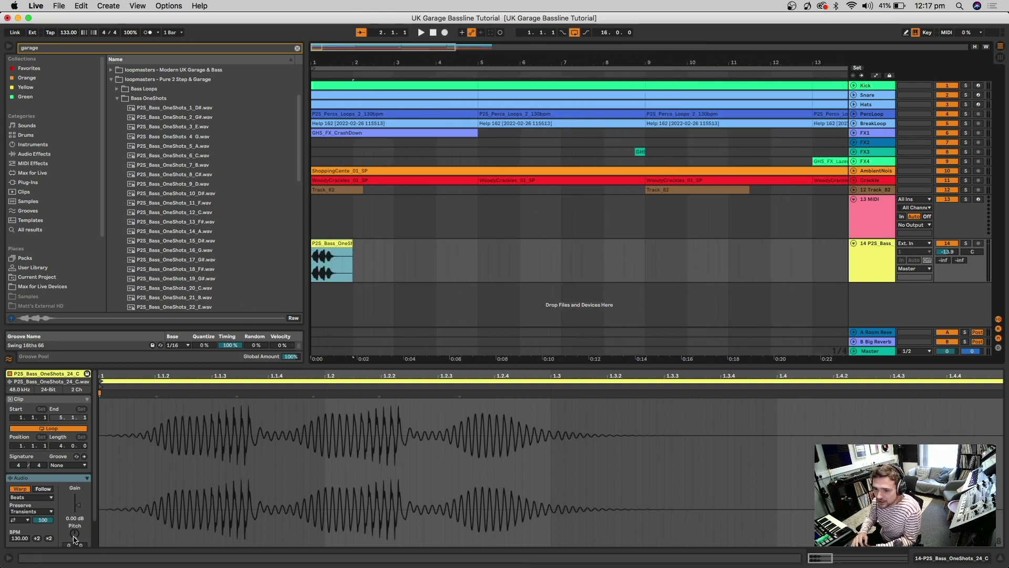
click(75, 537)
key(space)
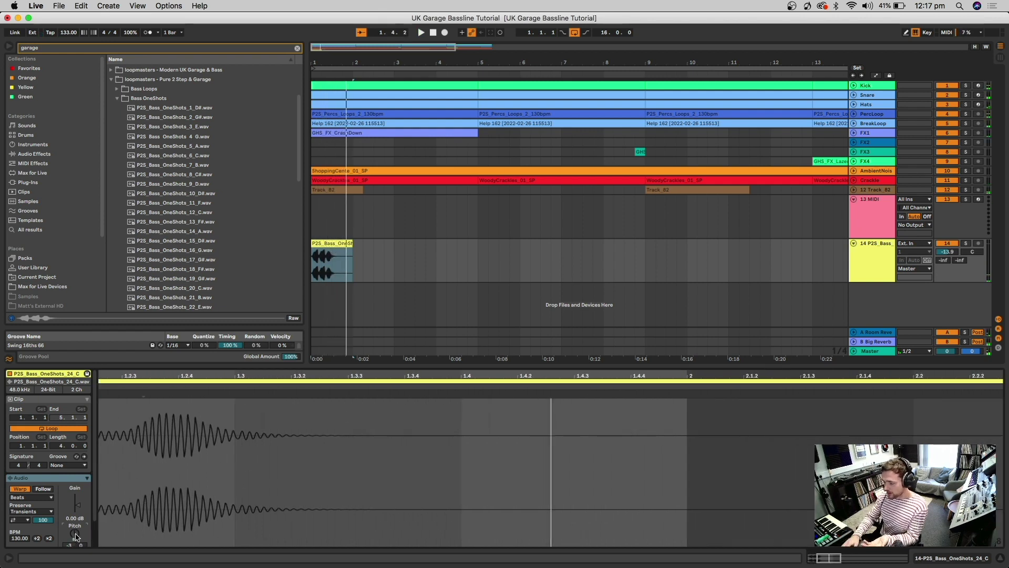
scroll(259, 274, down, 5)
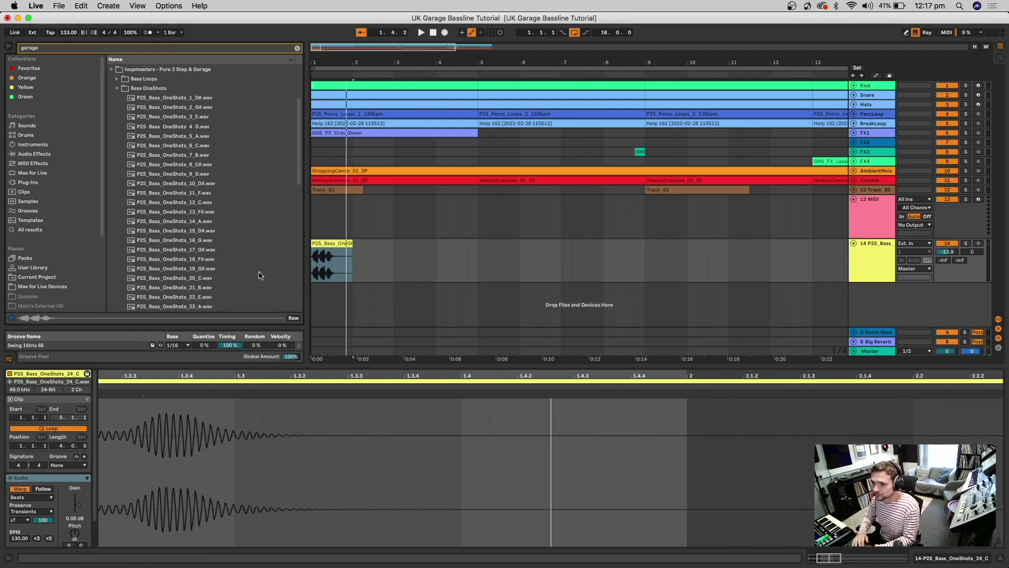
Step: Delete the P2S_Bass_OneShots_24_C clip and its audio track, and audition P2S_Bass_OneShots_15_D#.wav
click(332, 245)
key(Delete)
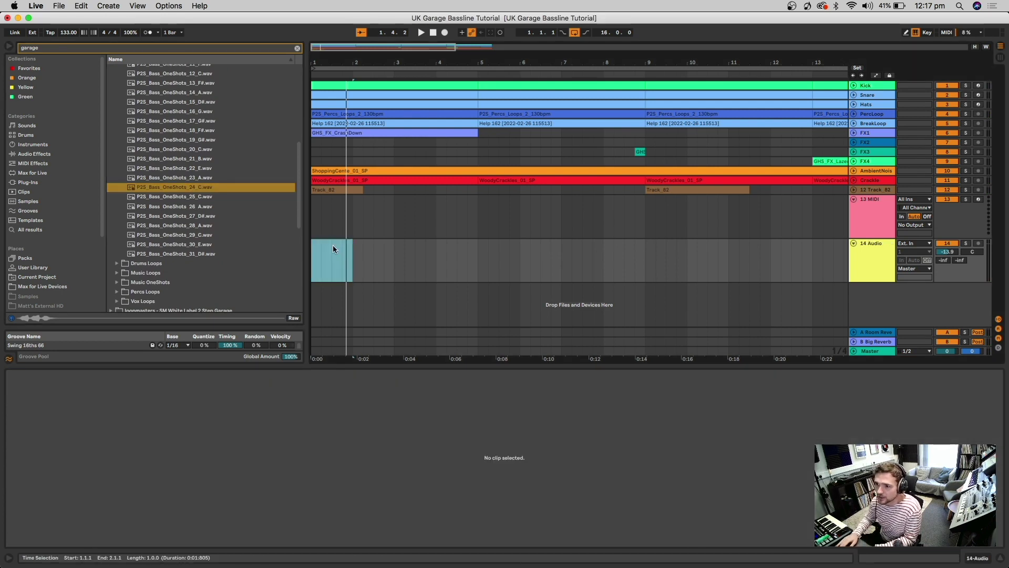
scroll(213, 171, up, 3)
click(199, 189)
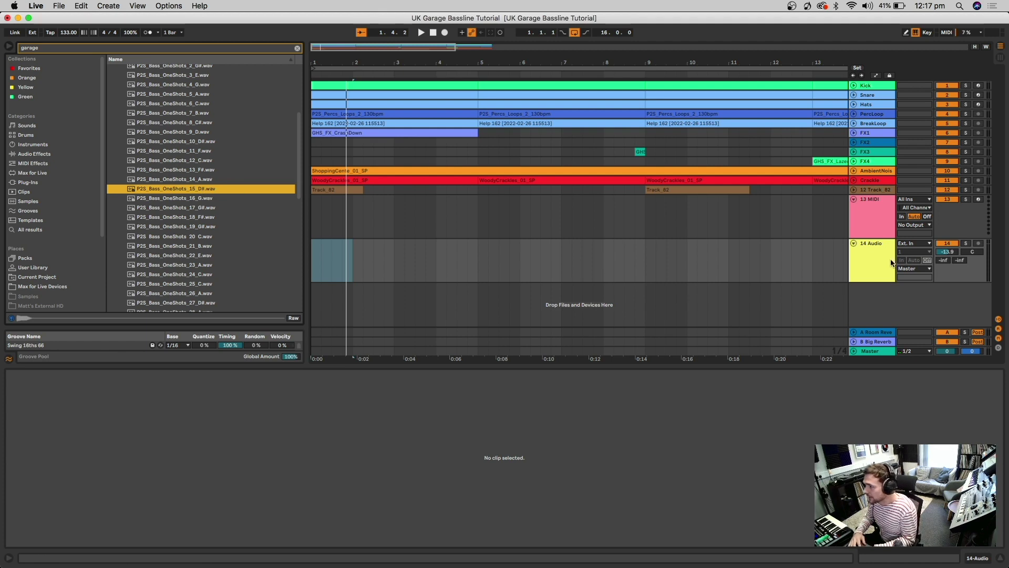
click(869, 247)
key(Delete)
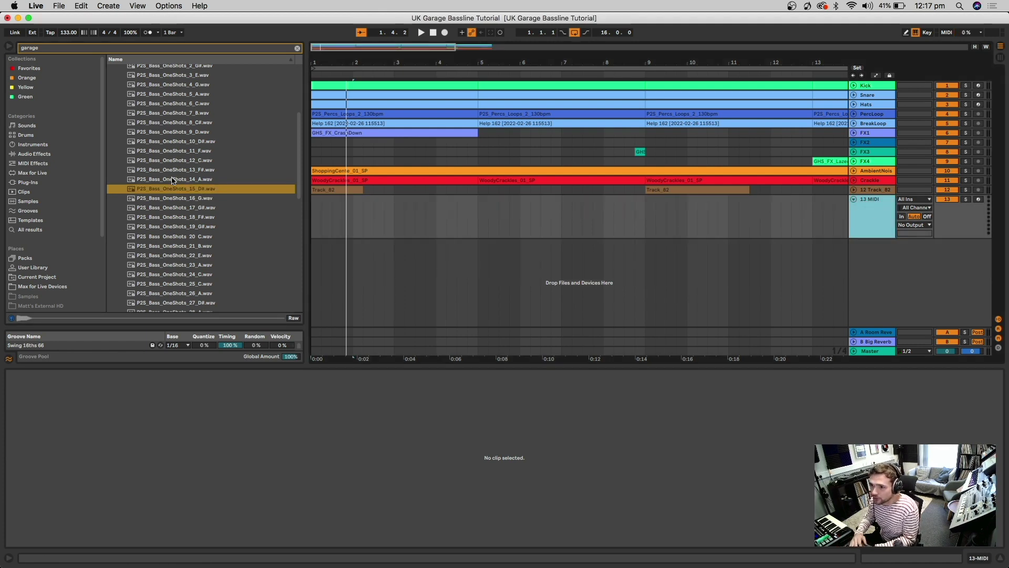
Step: Replace the empty MIDI track with a new one and load P2S_Bass_OneShots_15_D#.wav onto it as a sampler instrument
click(166, 190)
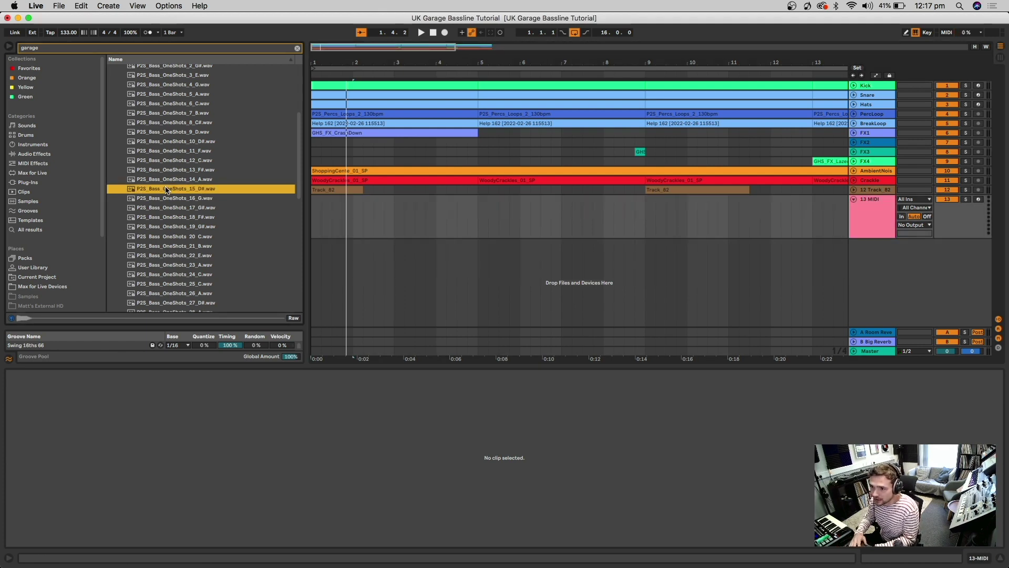
click(866, 196)
drag(177, 193, 868, 212)
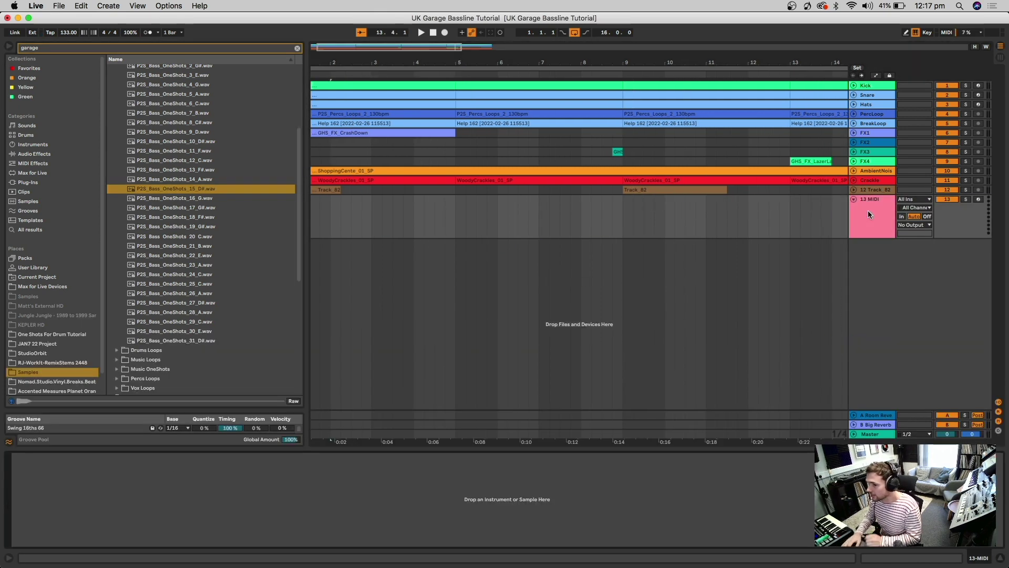
click(872, 208)
key(Delete)
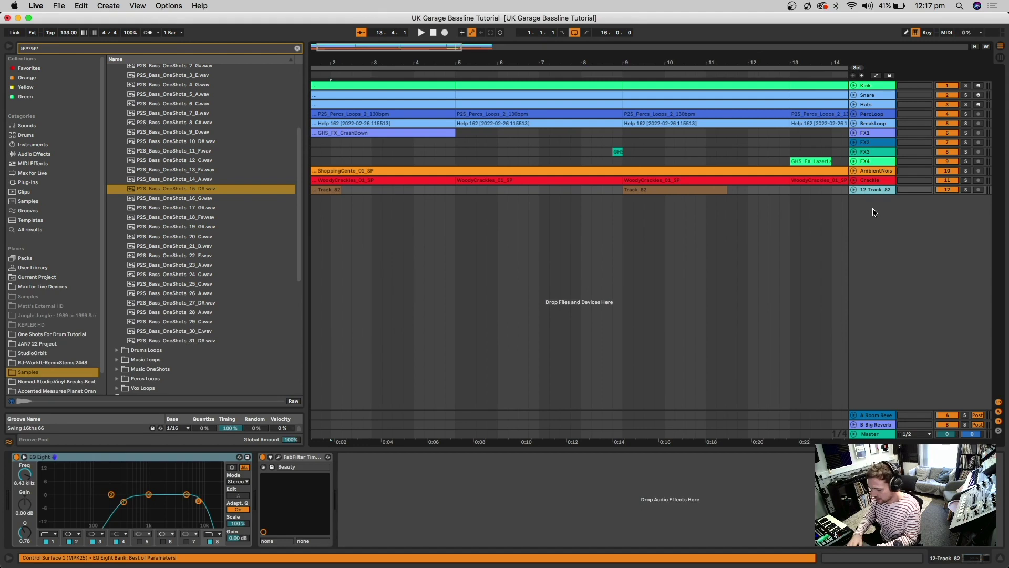
key(super+shift+t)
drag(200, 189, 210, 493)
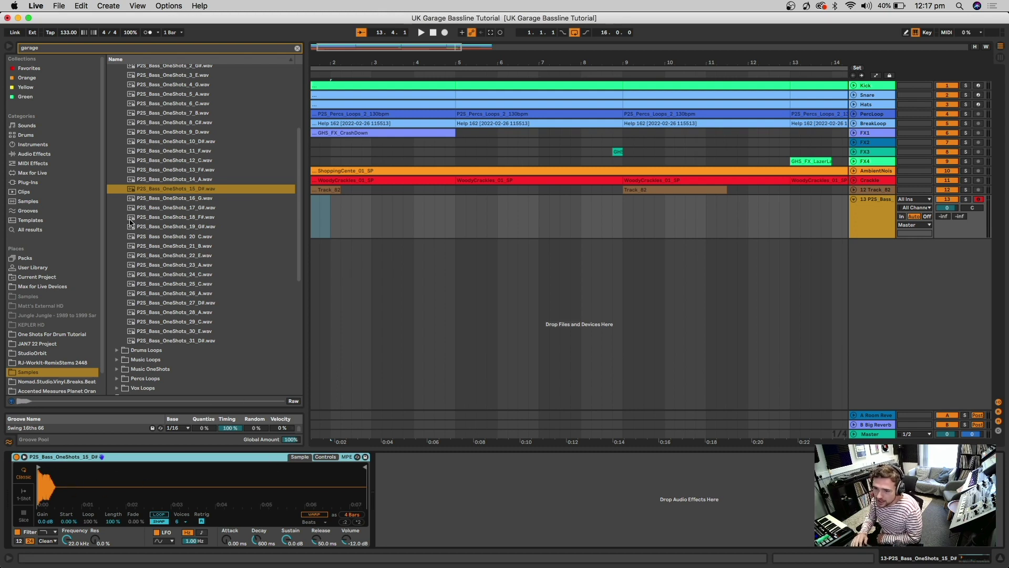
Step: Search the audio effects for "tuner" and add the Tuner after the bass sampler
click(30, 154)
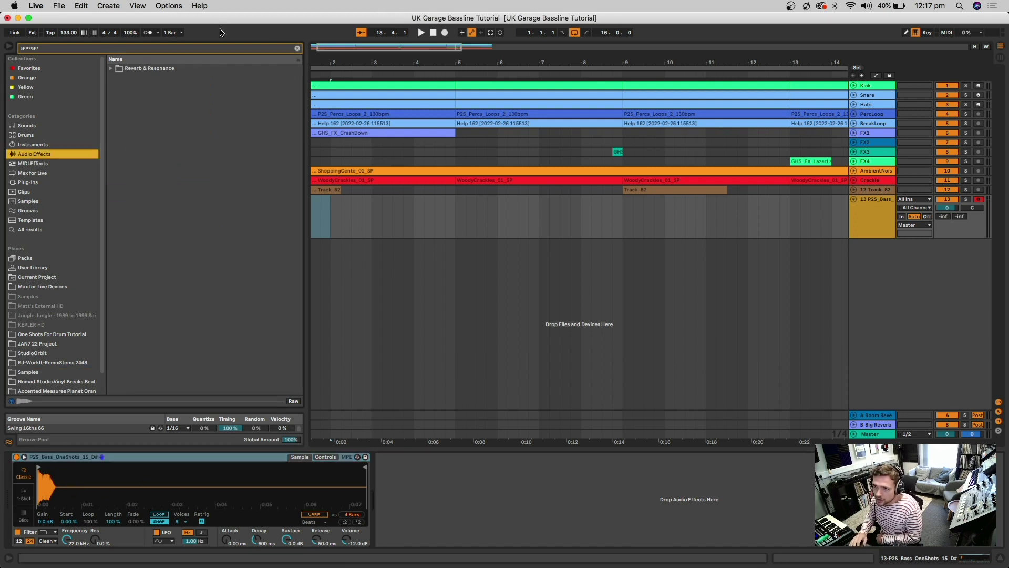
click(297, 49)
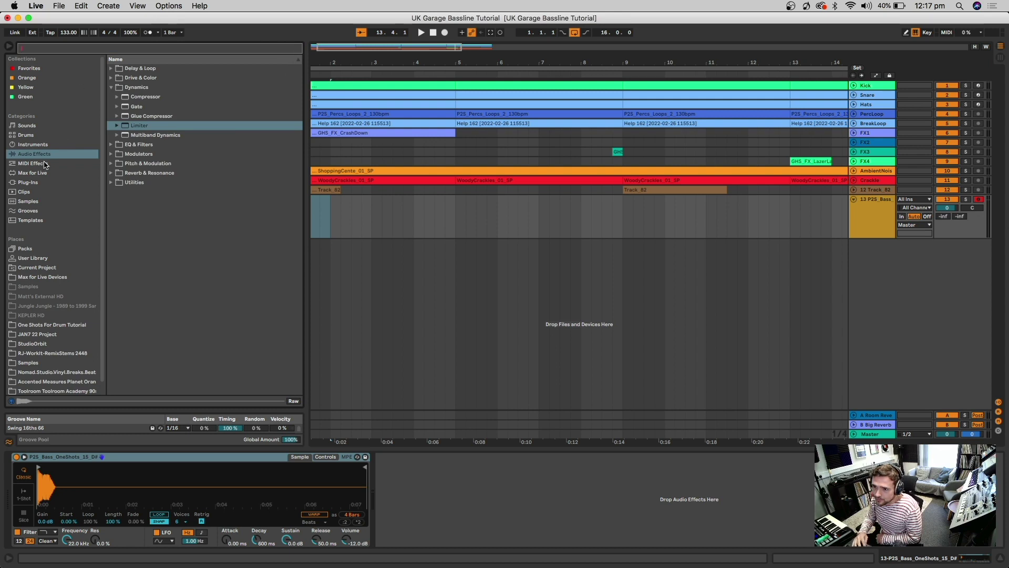
text(tuner)
click(111, 69)
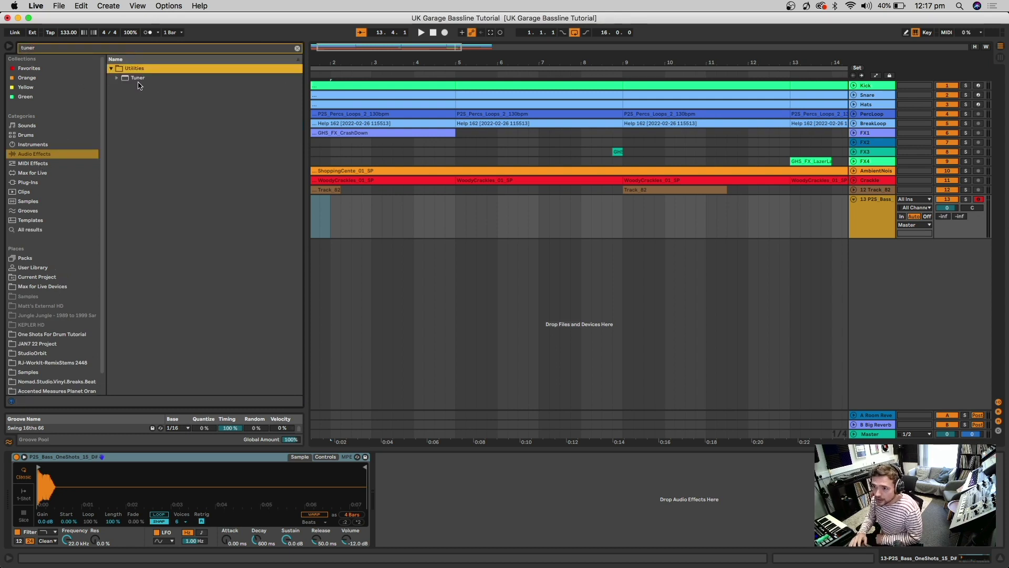
click(135, 79)
drag(421, 444, 452, 494)
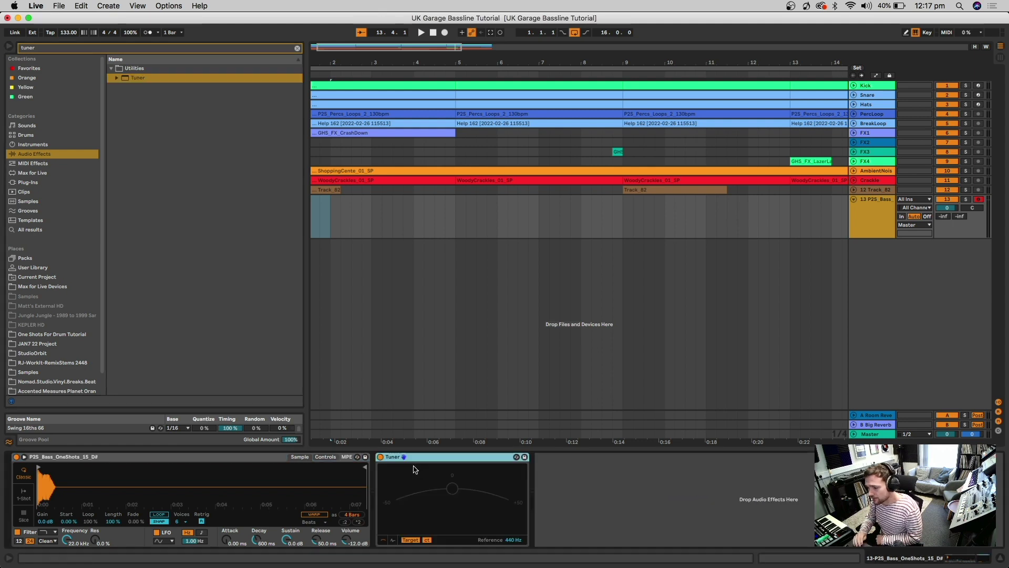
Step: Solo the bass track, shorten the arrangement loop to the first two bars, and insert an empty MIDI clip there
click(327, 211)
scroll(326, 211, left, 2)
drag(351, 213, 312, 213)
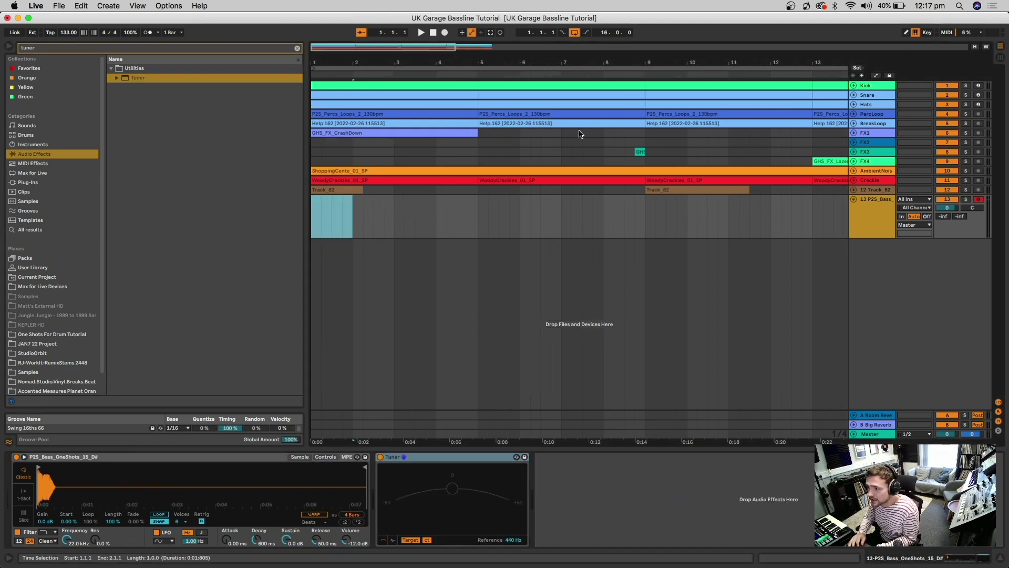
click(966, 200)
drag(609, 66, 333, 68)
key(super+shift+m)
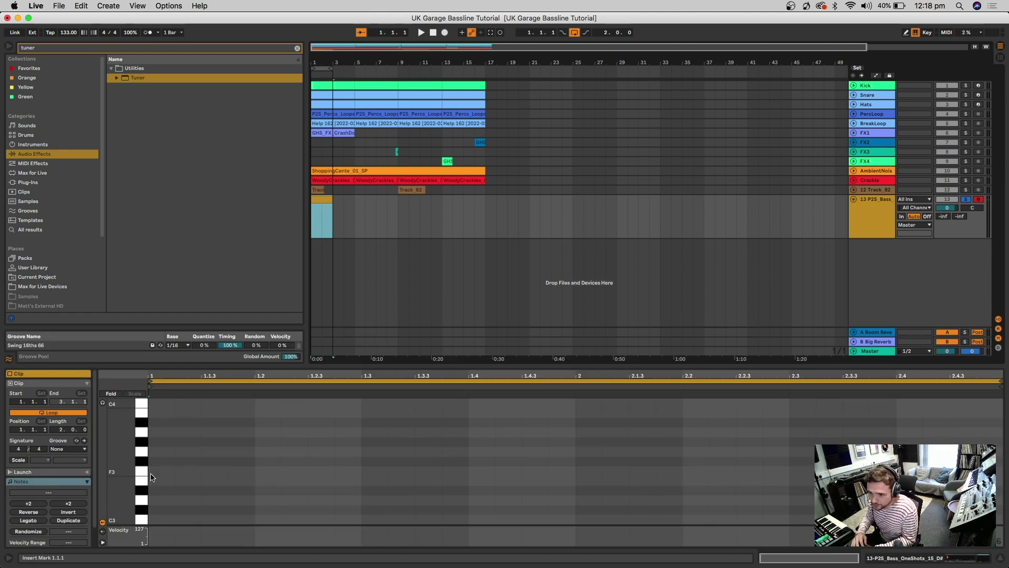
Step: Draw five consecutive one-beat C3 notes from the start of the clip through the first beat of bar 2 and play them
click(151, 488)
key(b)
scroll(158, 473, down, 3)
click(158, 468)
click(205, 468)
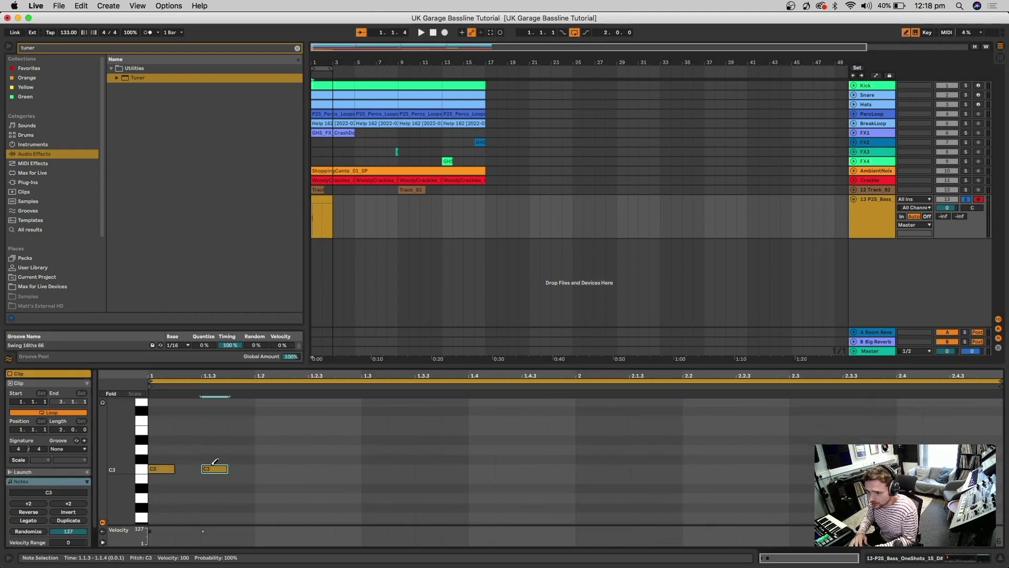
click(223, 467)
drag(172, 469, 639, 477)
key(space)
alt+drag(401, 468, 322, 470)
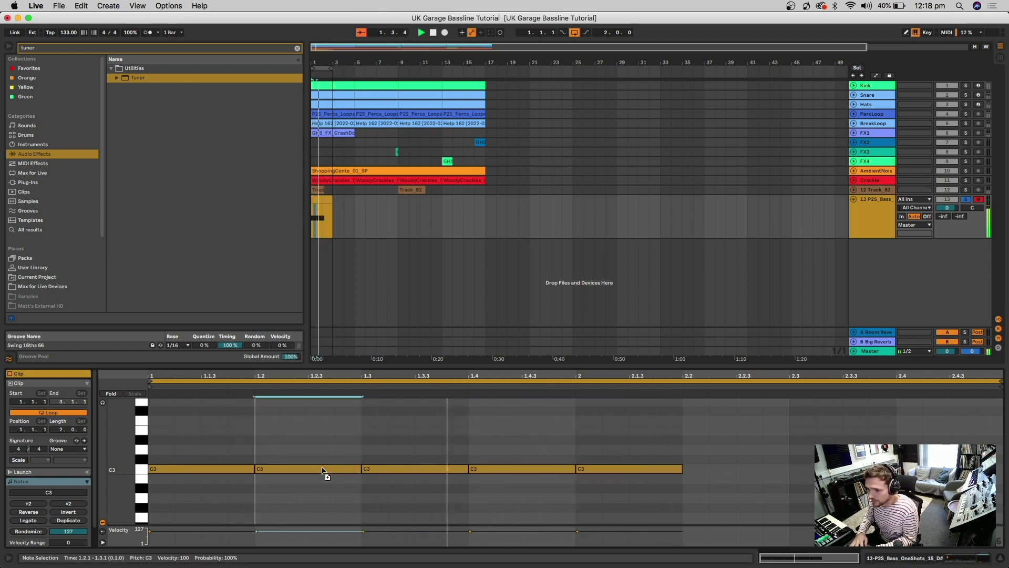
key(space)
Step: Duplicate the first bar of the bass clip into bar 2 and play it through the Tuner
drag(322, 232, 292, 214)
key(super+d)
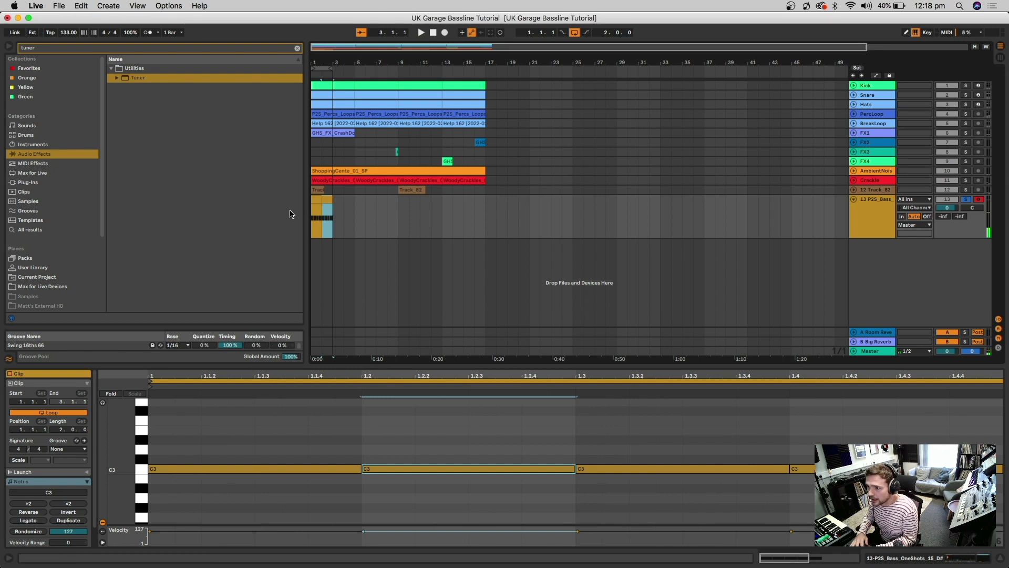
key(shift+Tab)
key(space)
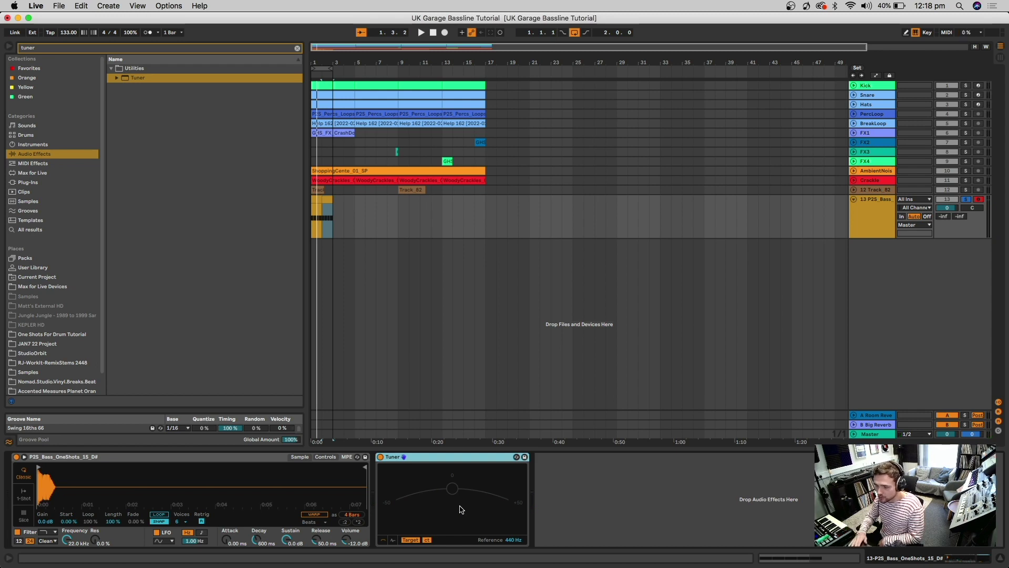
Step: Set the bass sampler's transpose to +8 st and detune to +12 ct while checking the pitch on the Tuner
click(24, 457)
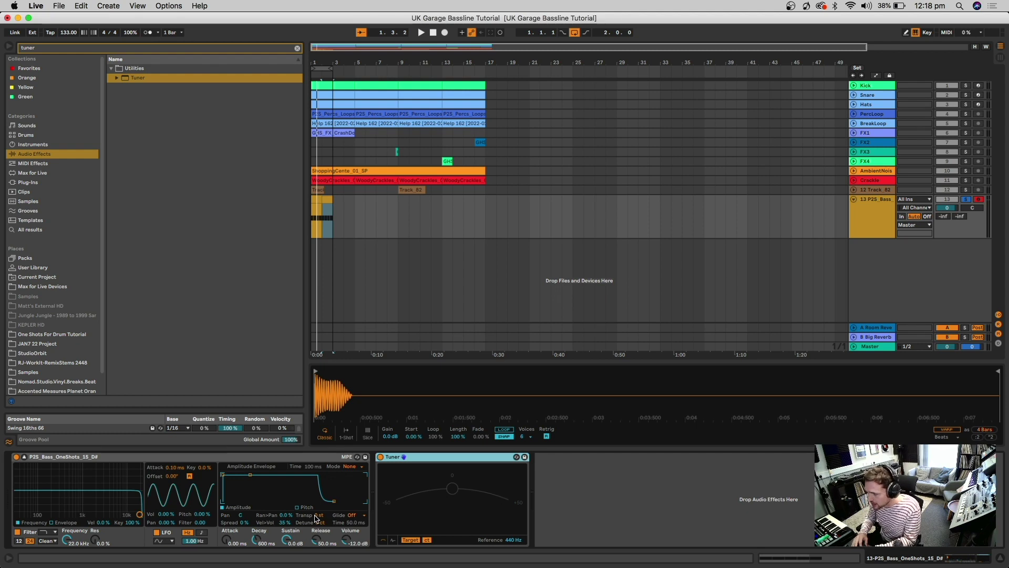
key(space)
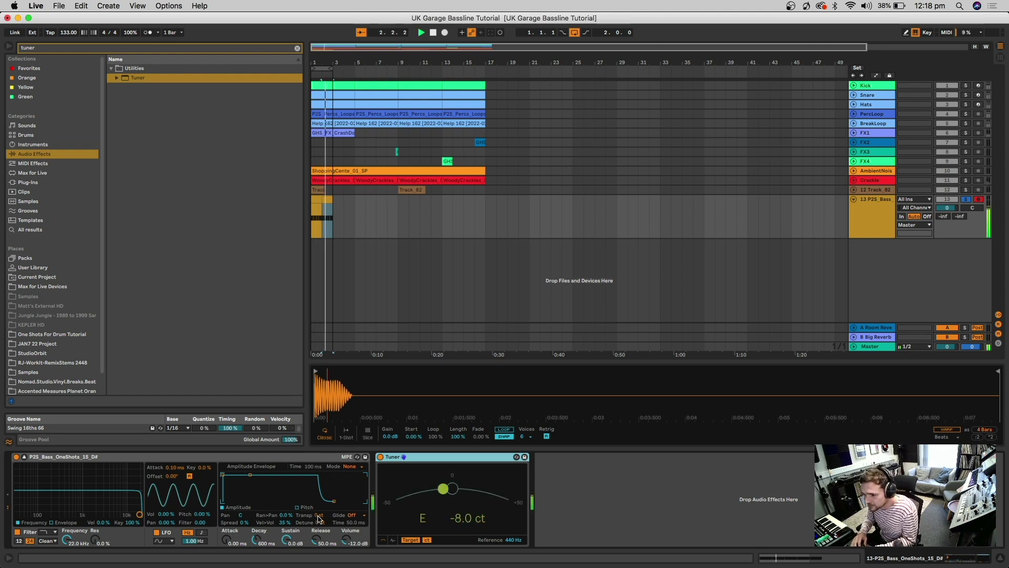
key(Up)
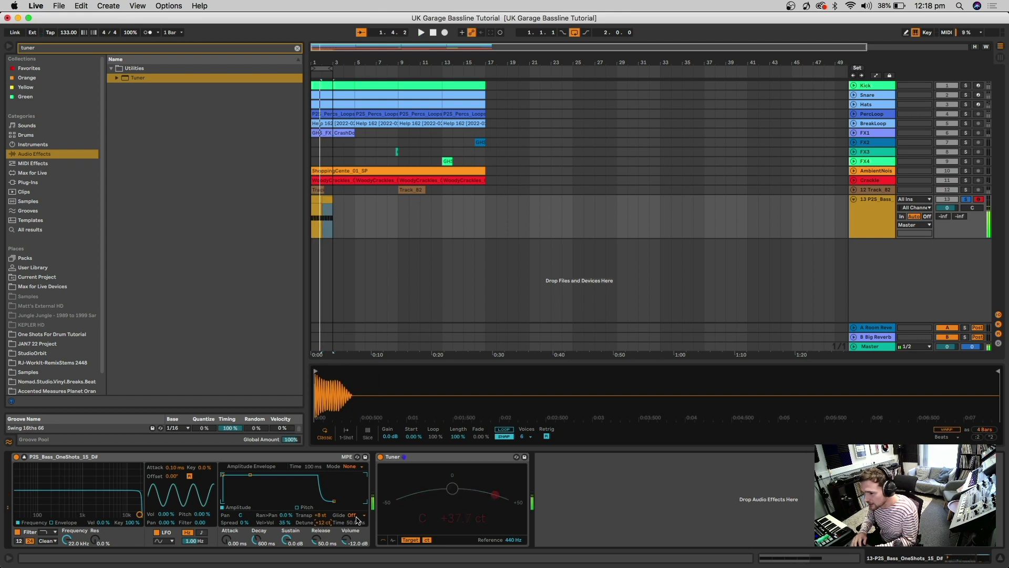
Step: Delete the C3 notes after the first one, extend that note to 1.3, and play it
key(shift+Tab)
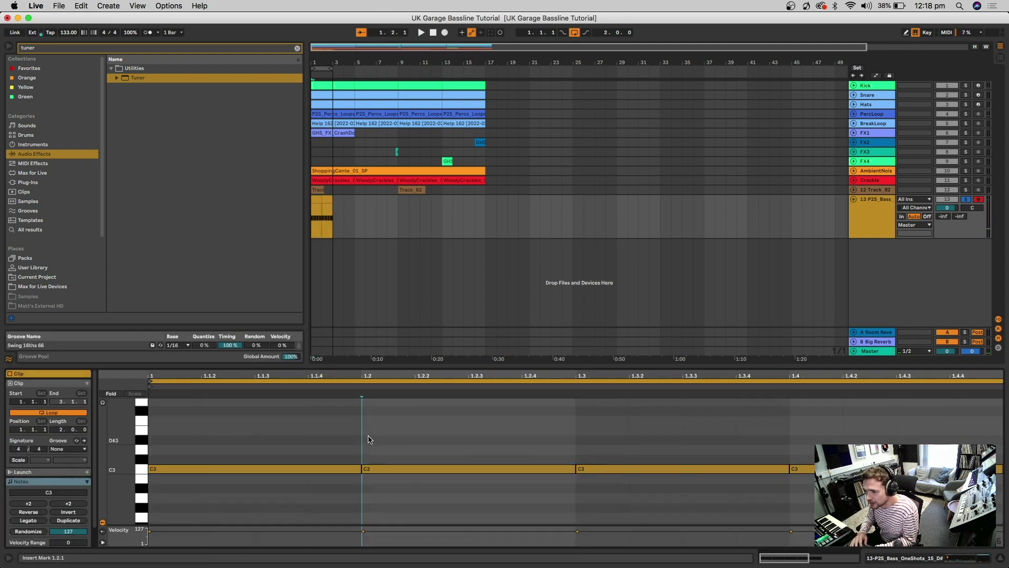
drag(489, 441, 794, 479)
key(Delete)
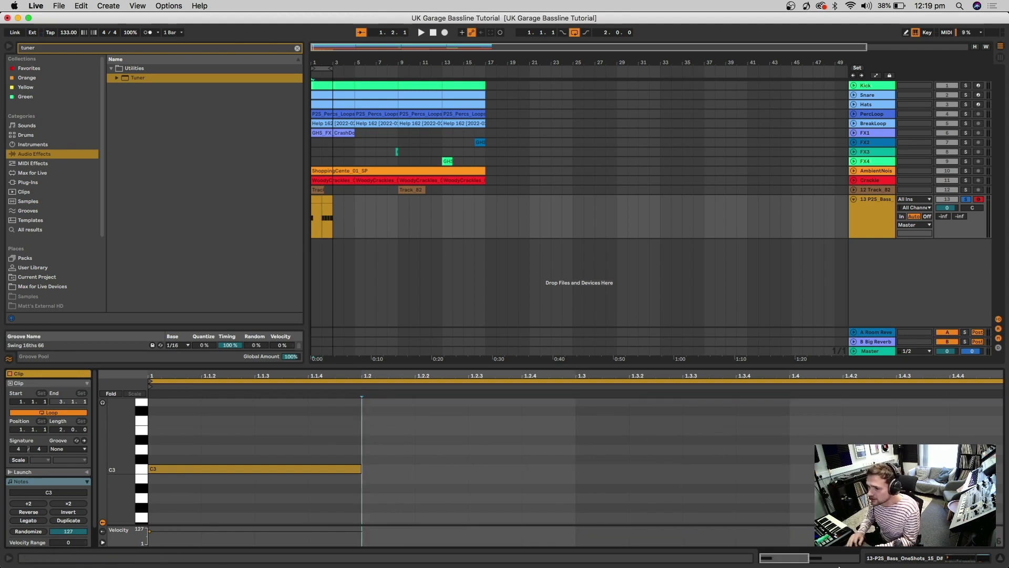
click(360, 469)
drag(359, 468, 575, 468)
key(space)
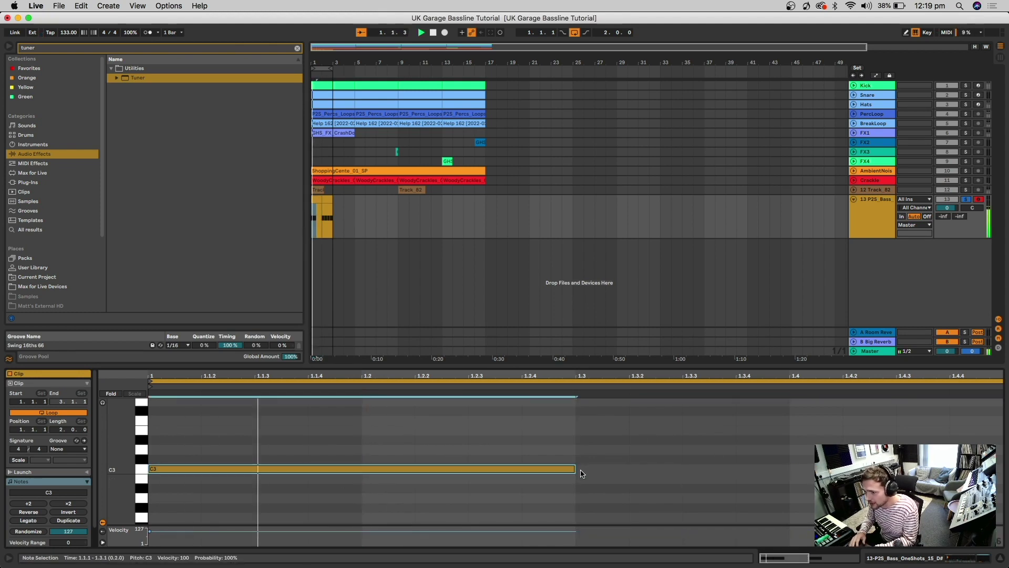
Step: Set the bass sampler's detune to +15 ct, replaying the held C3 note to check it on the Tuner
click(865, 218)
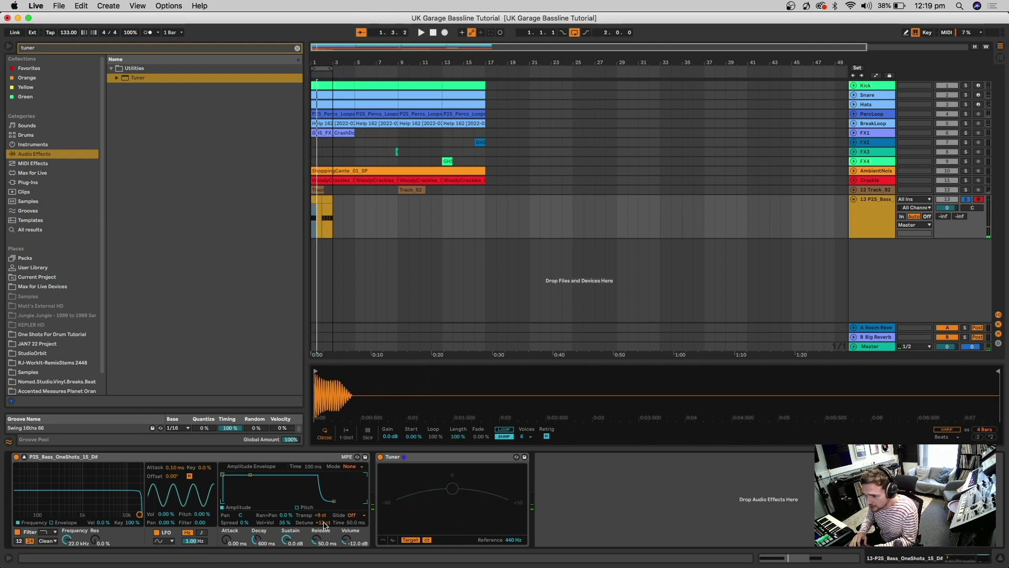
key(space)
drag(321, 522, 321, 523)
key(space)
key(space)
key(space)
key(space)
key(space)
key(space)
key(space)
key(space)
key(space)
key(space)
key(space)
key(space)
key(space)
key(space)
key(space)
key(space)
key(space)
key(space)
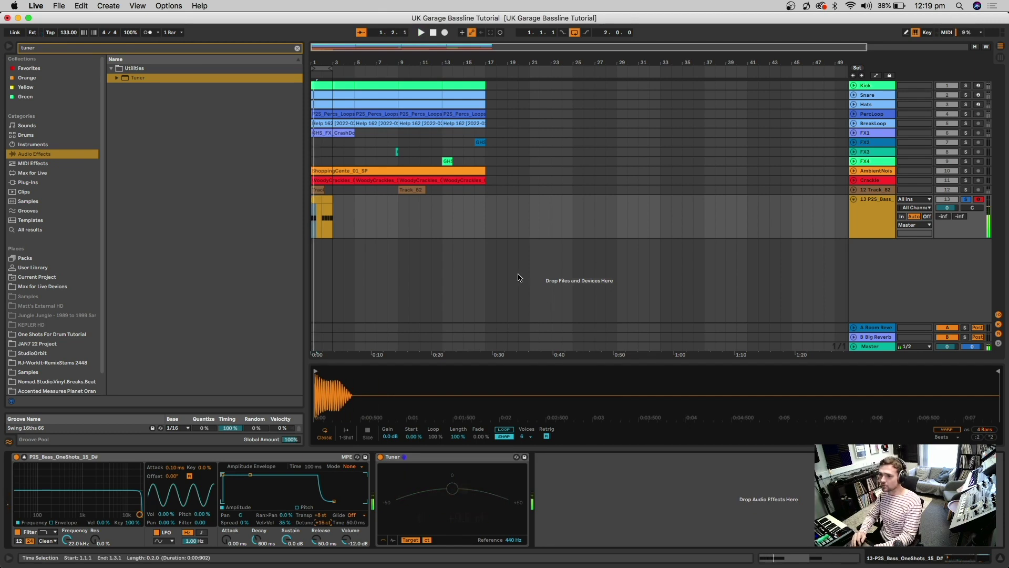
Step: Clear the test clips from the bass track and show the unfiltered Samples folder in the browser
drag(343, 210, 310, 207)
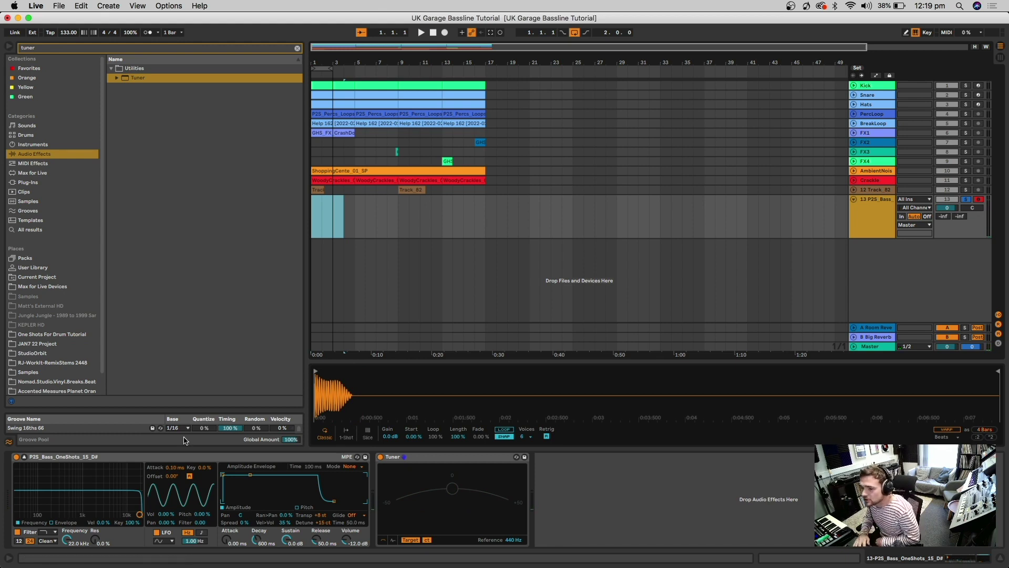
click(24, 457)
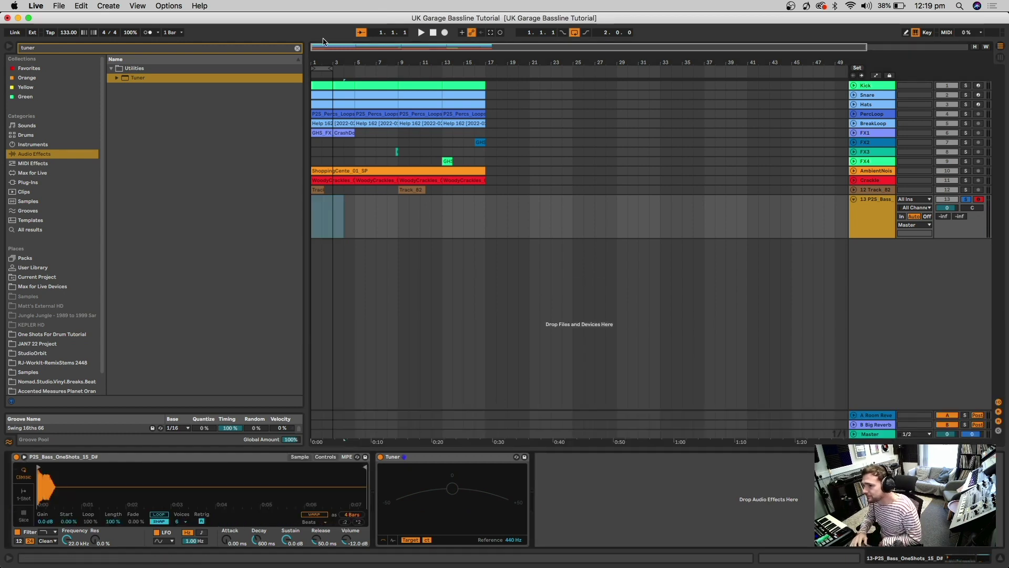
click(31, 373)
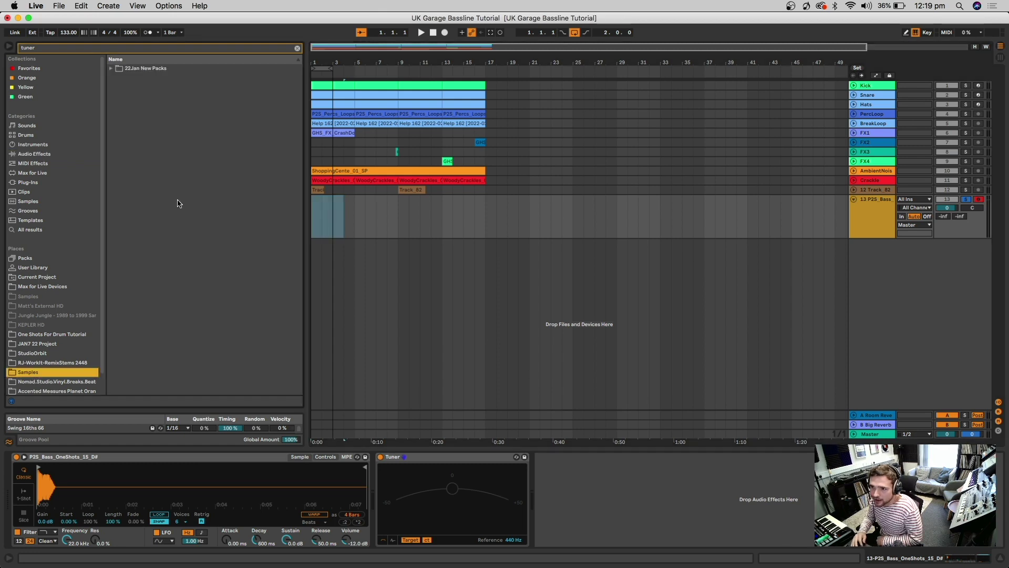
click(297, 48)
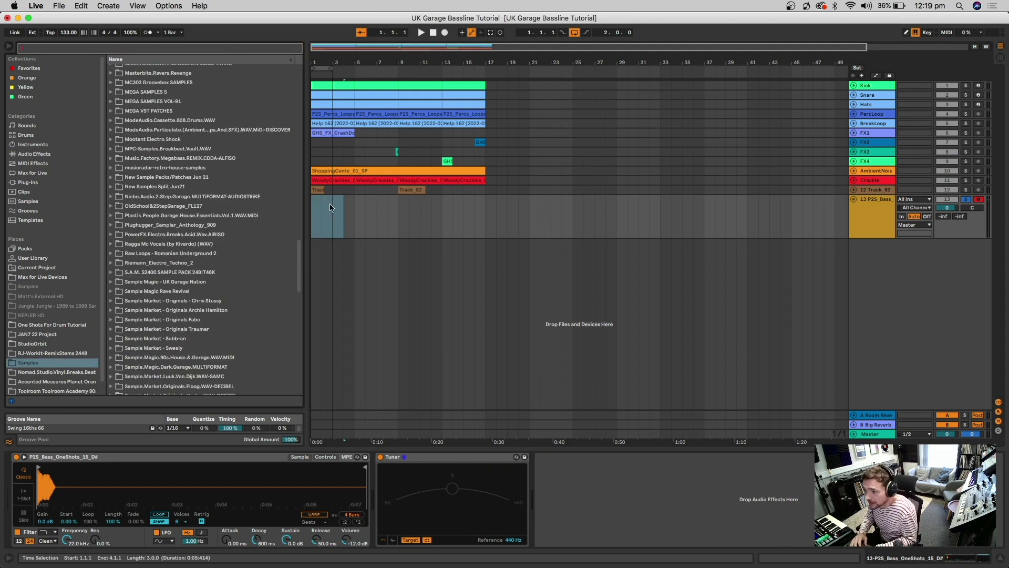
Step: Insert a two-bar MIDI clip on the bass track, turn off its solo, and draw E3 at 1.1.3 and D3 at 1.2.3
key(super+shift+m)
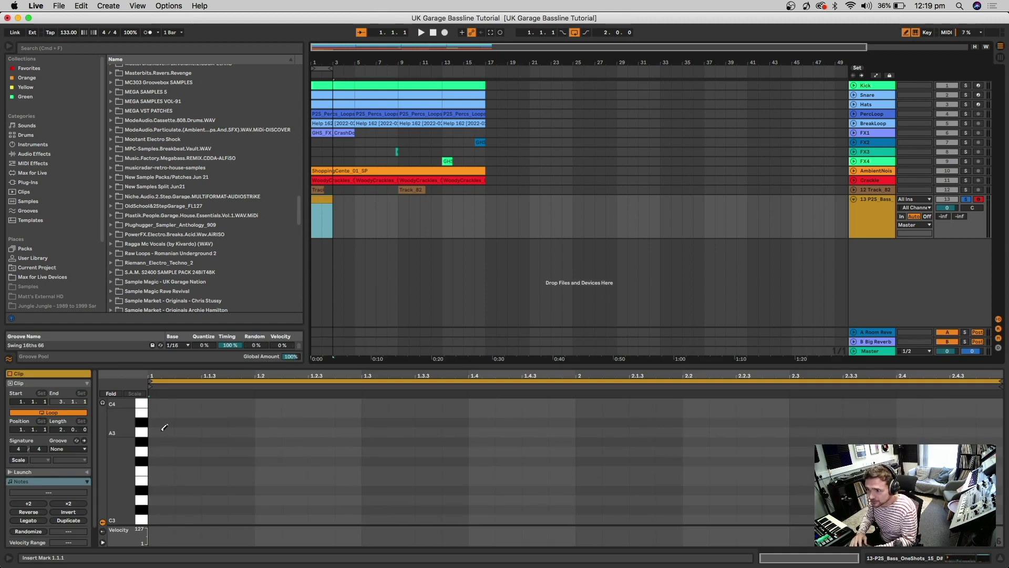
click(163, 431)
key(space)
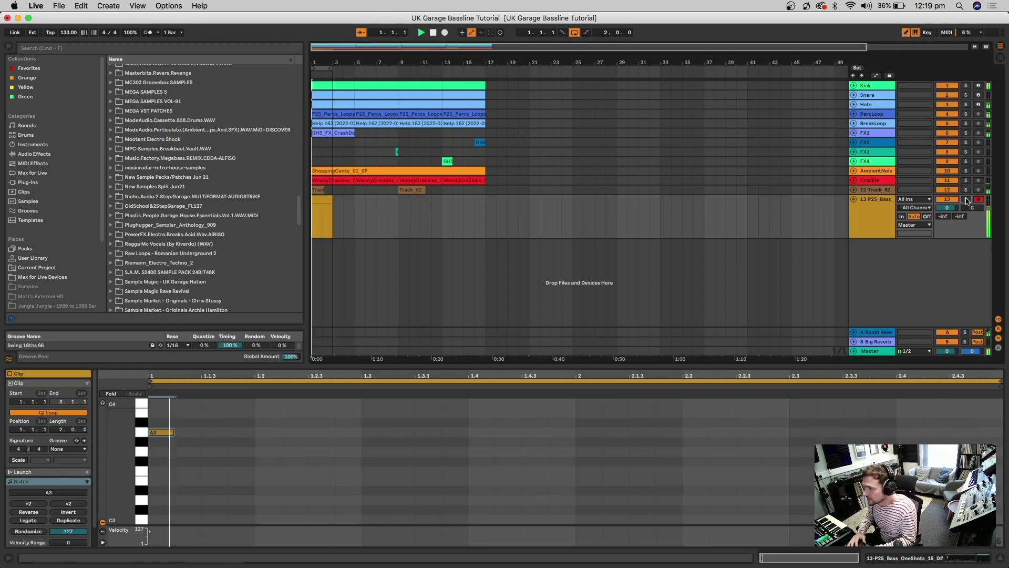
click(158, 429)
click(215, 481)
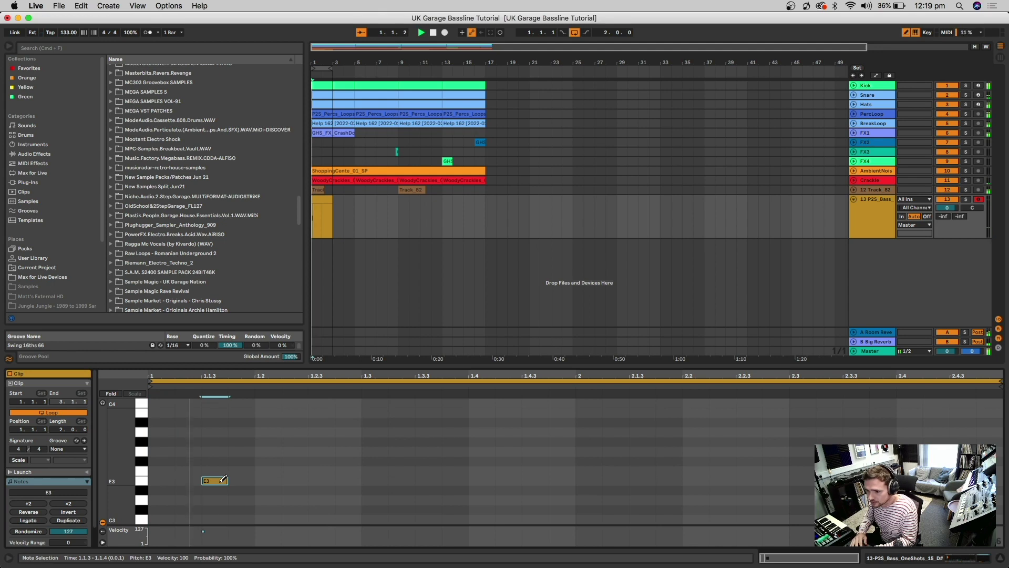
click(321, 500)
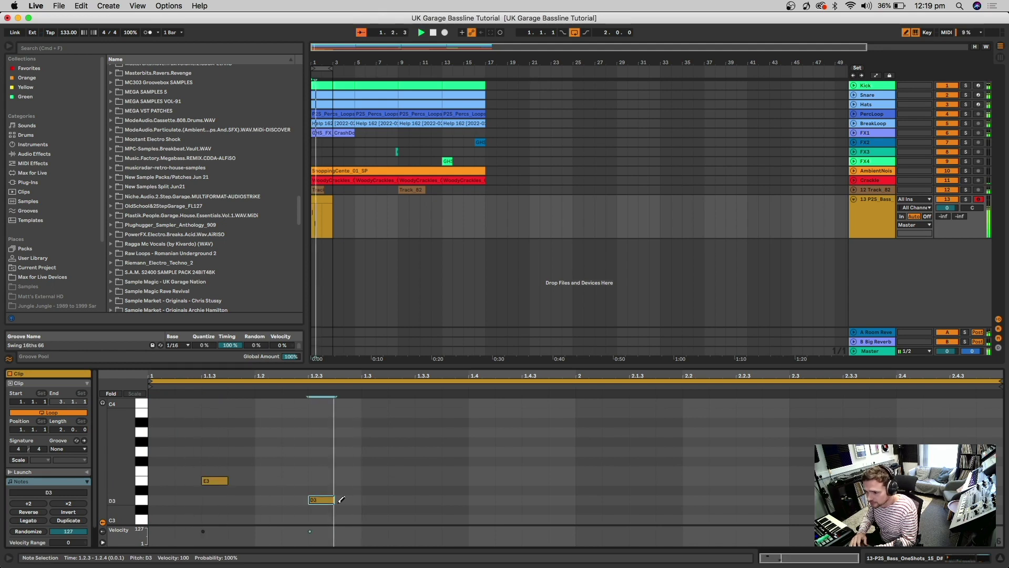
Step: Replace the D3 note at 1.2.3 with a G#2 extended to 1.3, and play it with the mix
drag(330, 367, 330, 228)
click(322, 361)
click(322, 419)
drag(332, 420, 361, 420)
click(447, 444)
key(space)
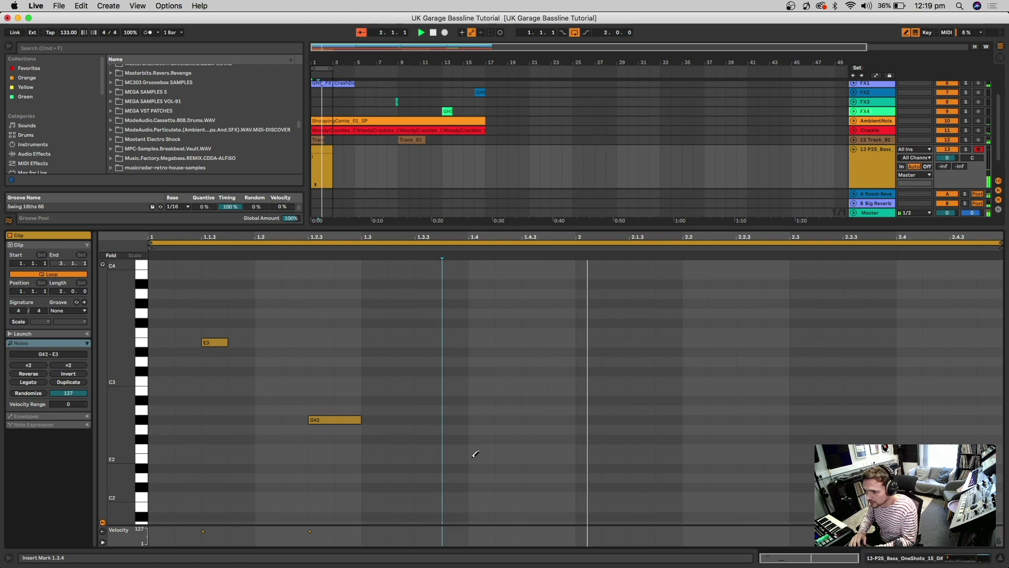
click(457, 478)
click(457, 477)
click(427, 477)
click(426, 478)
click(426, 487)
click(426, 488)
click(454, 495)
click(458, 496)
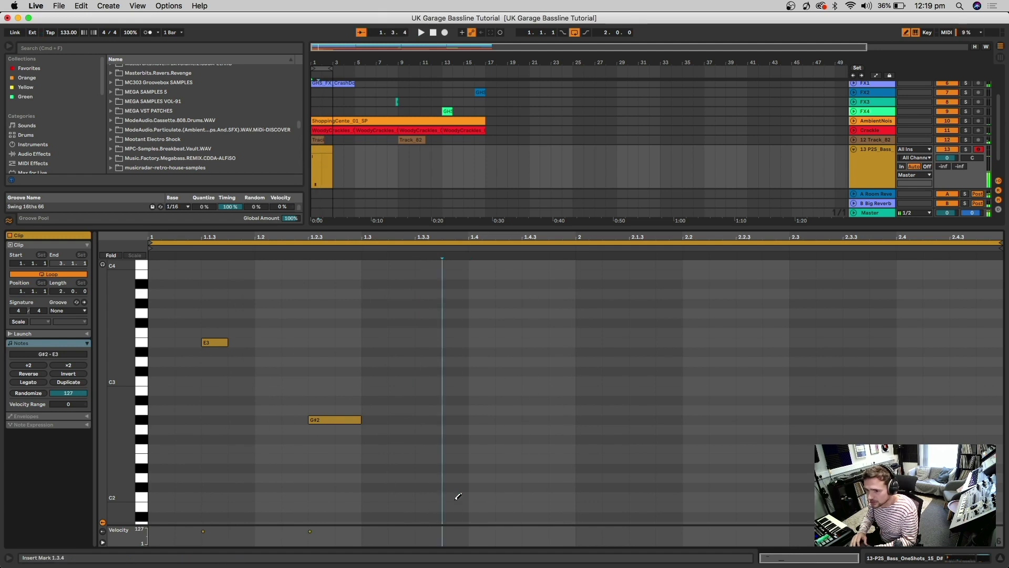
Step: Apply the Swing 16ths 66 groove to the two-bar bass clip and play it with the mix
click(68, 311)
click(67, 326)
key(space)
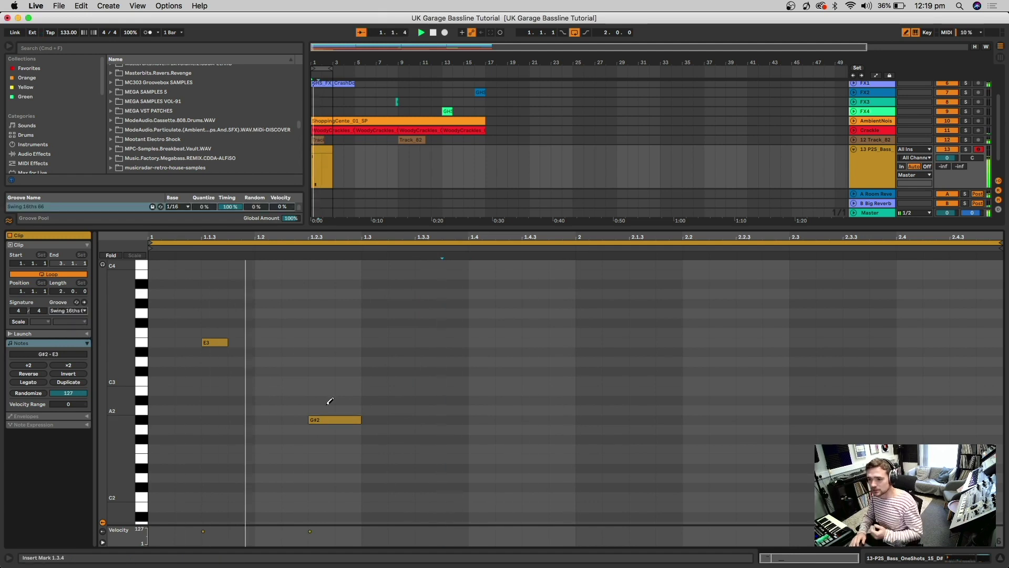
Step: Extend the arrangement loop to eight bars, fill it with duplicates of the two-bar bass clip, and play it
click(324, 165)
key(super+d)
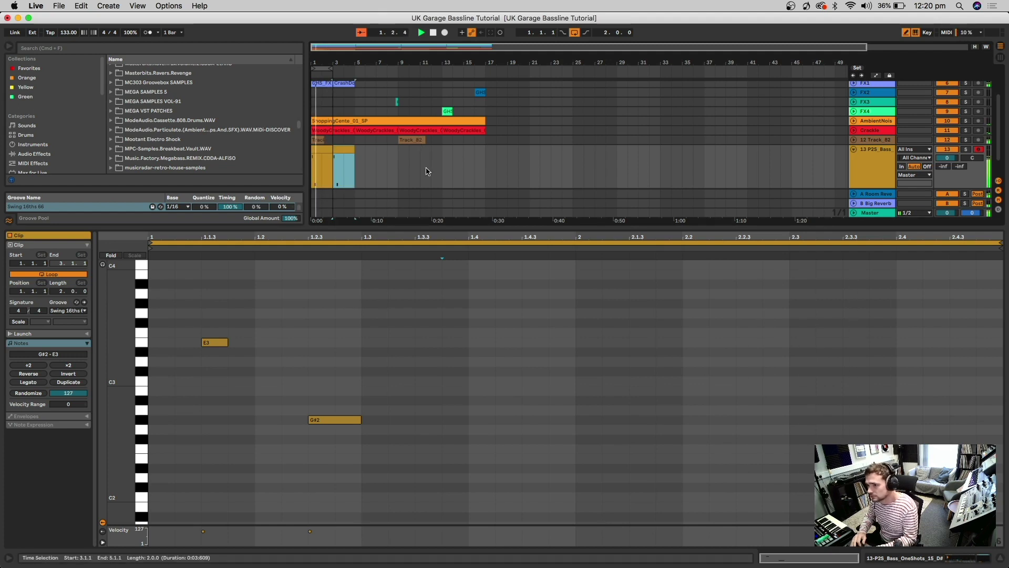
key(super+alt+l)
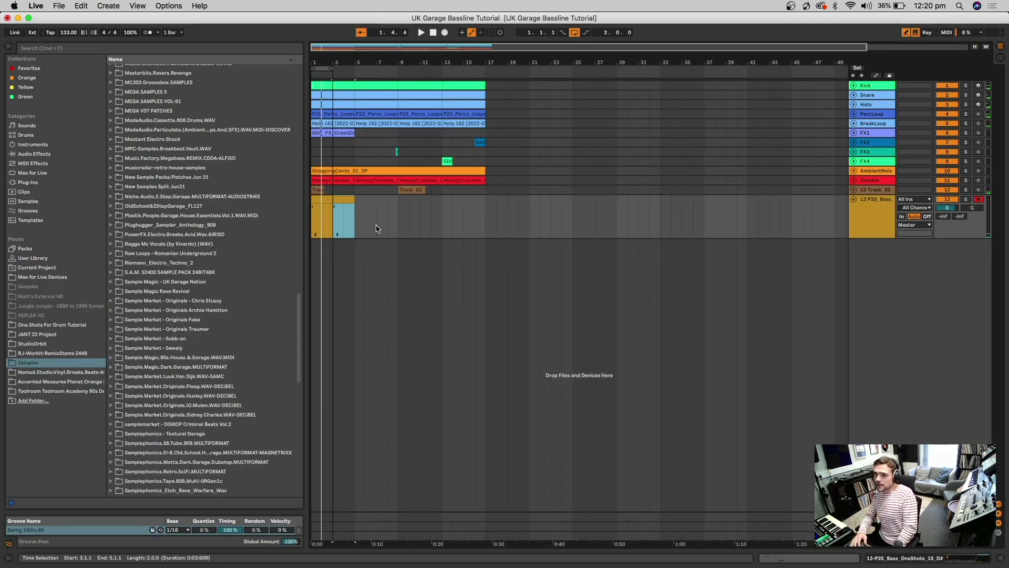
drag(331, 70, 401, 67)
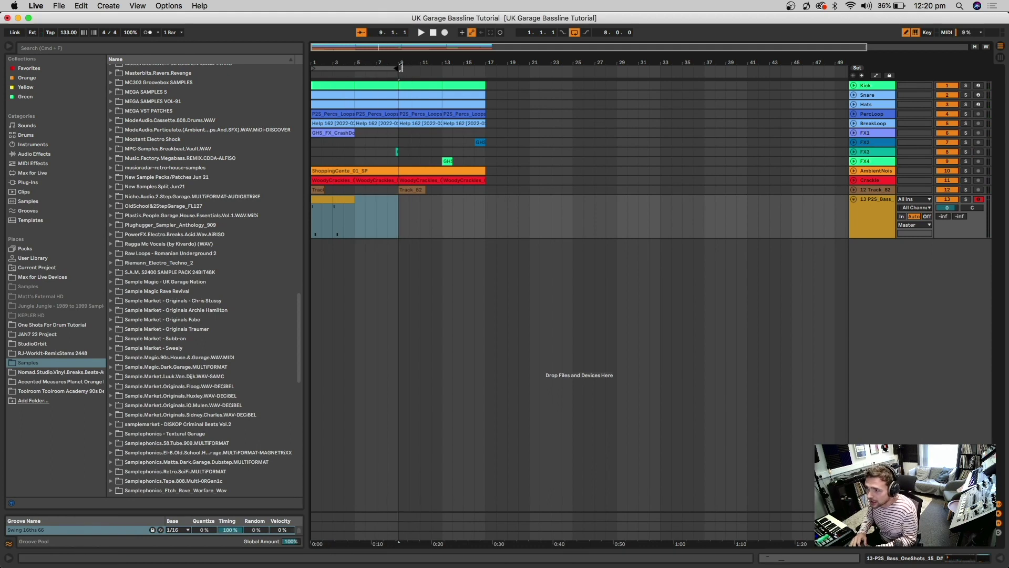
drag(353, 211, 312, 190)
click(345, 216)
key(super+d)
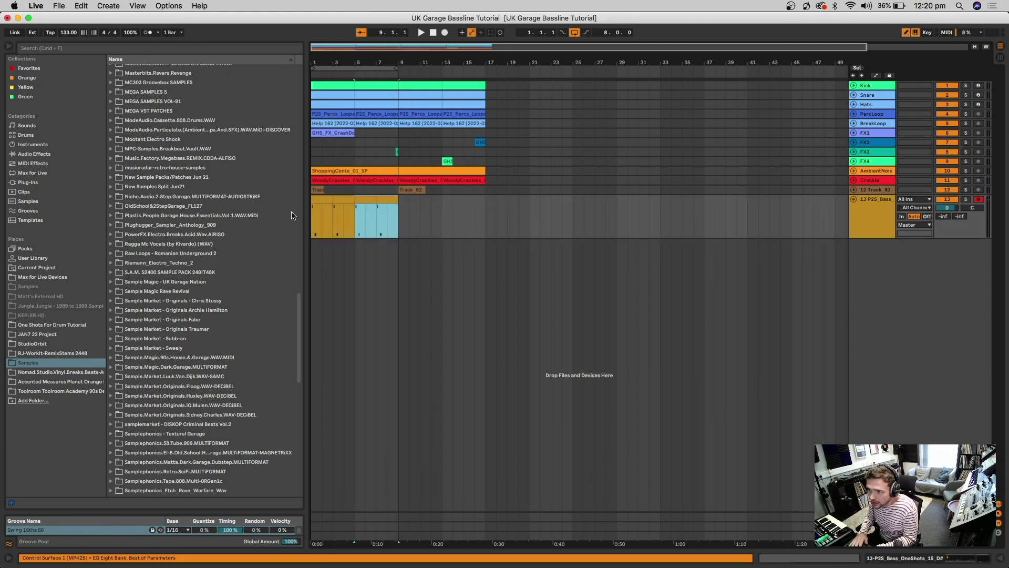
key(space)
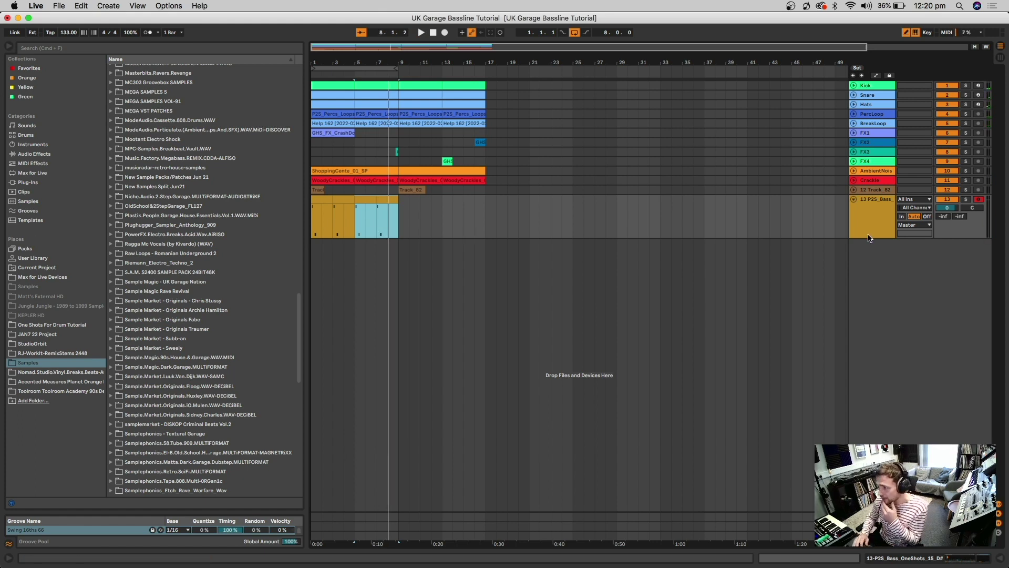
Step: Add an Auto Filter from the EQ & Filters effects to the bass track
click(42, 155)
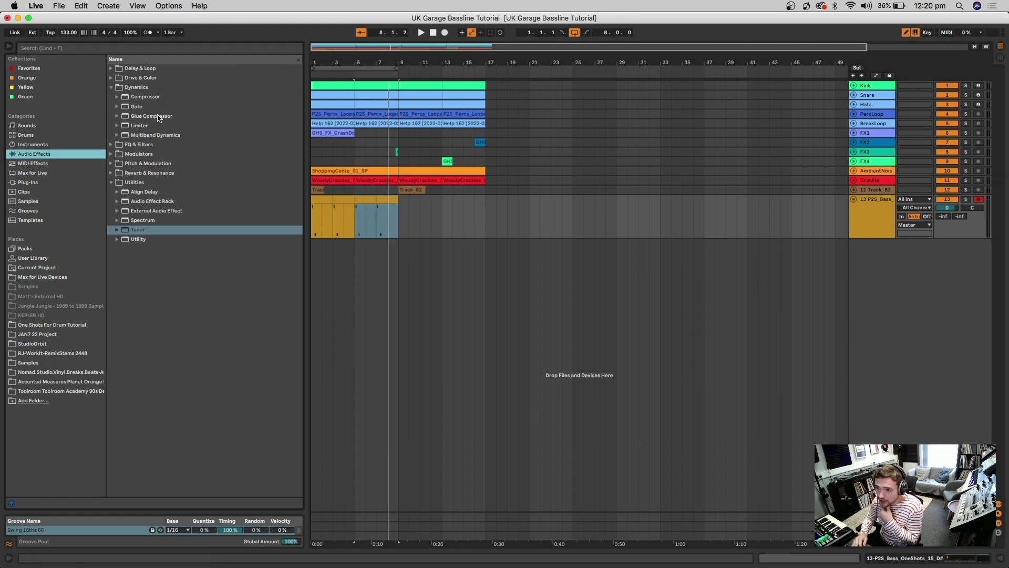
click(123, 86)
click(112, 87)
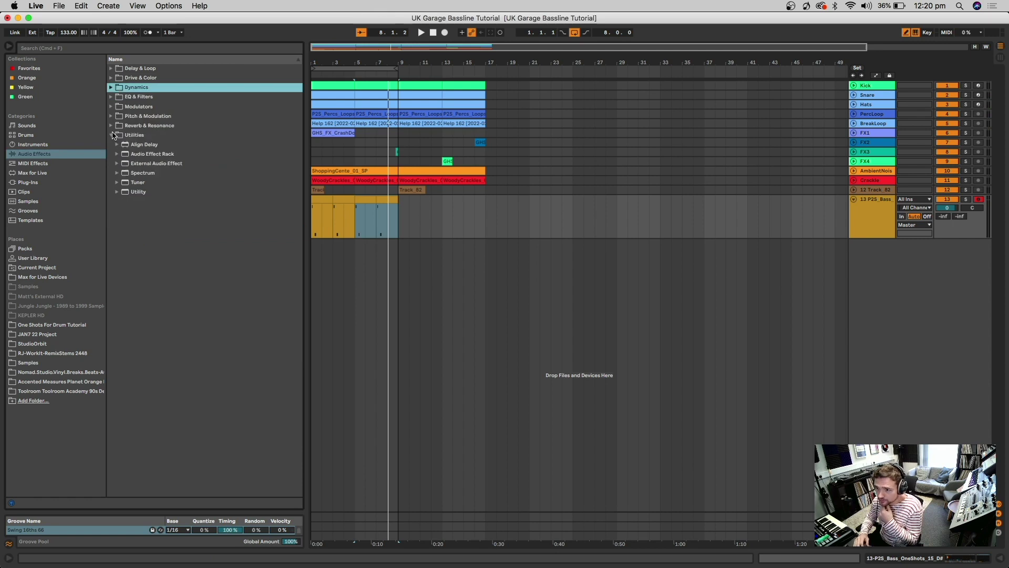
click(112, 135)
click(117, 99)
click(111, 97)
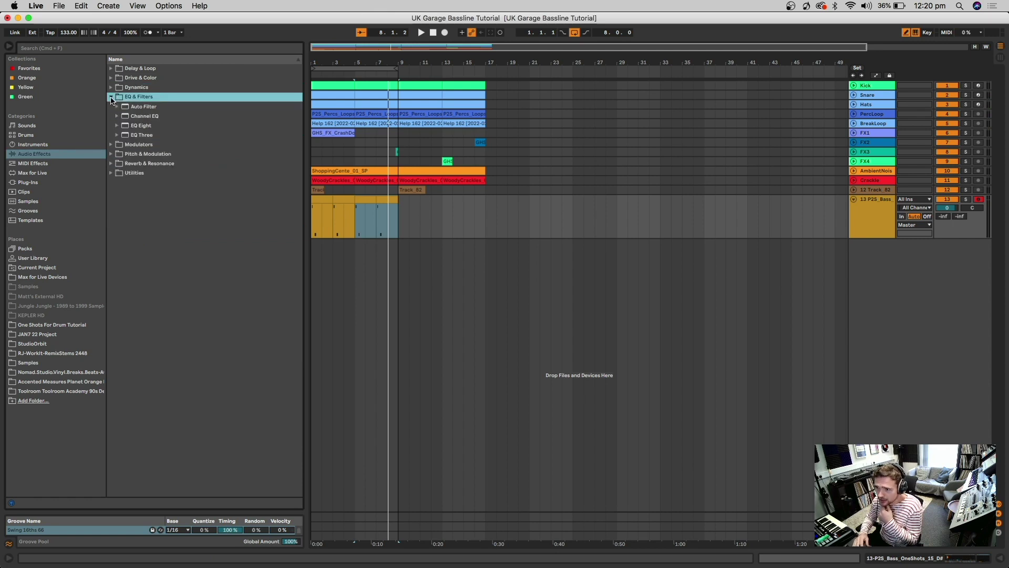
click(142, 107)
drag(341, 227, 343, 225)
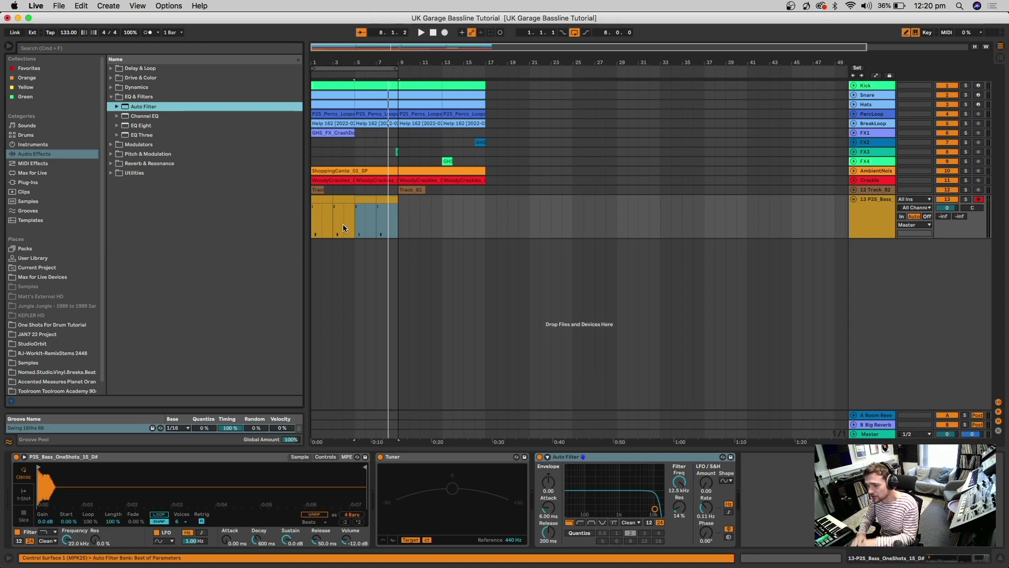
Step: Set the Auto Filter's low-pass frequency to about 386 Hz and resonance to about 55%, auditioning it with the mix
drag(654, 508, 607, 496)
key(space)
key(space)
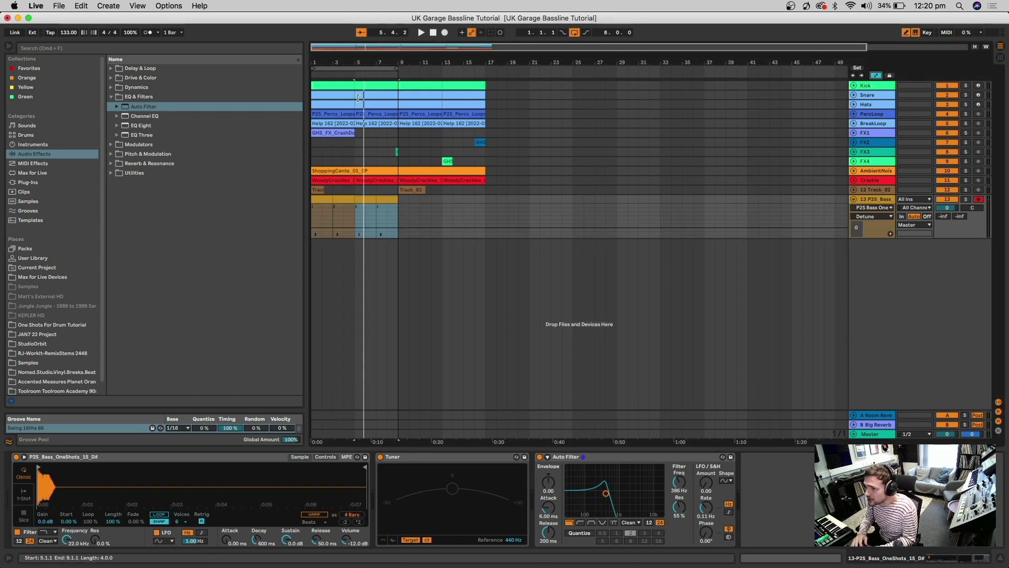
Step: Show automation in the arrangement and select the Auto Filter's Frequency as the bass track's automation parameter
click(875, 75)
drag(357, 62, 357, 94)
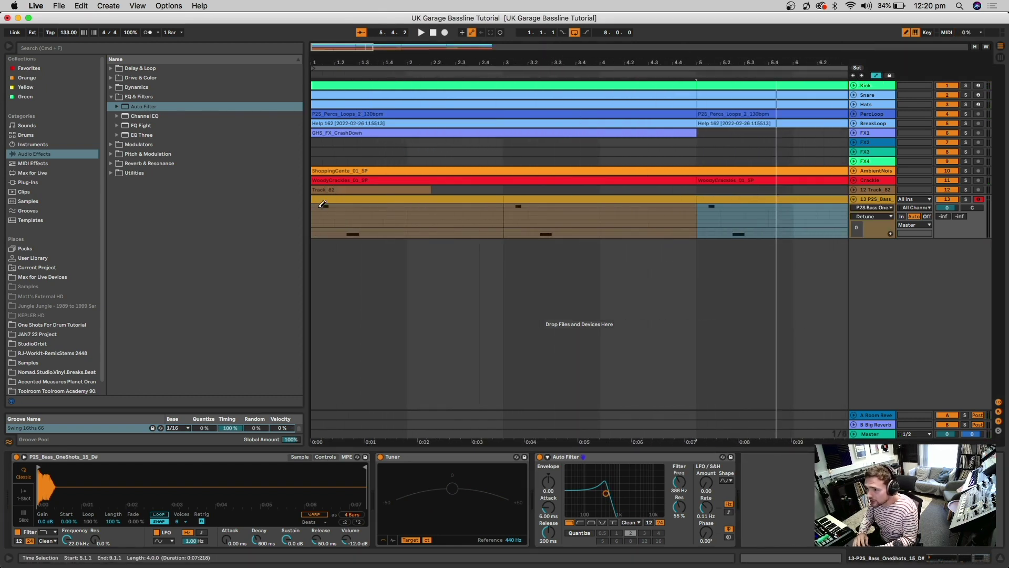
click(872, 216)
click(872, 209)
click(870, 208)
click(869, 237)
click(873, 216)
click(874, 262)
Step: Draw filter-frequency peaks over the two notes of the first bass clip and play from the start
mouse_move(314, 227)
mouse_down()
mouse_move(323, 207)
mouse_move(340, 207)
mouse_move(340, 228)
mouse_move(370, 209)
mouse_move(371, 230)
mouse_up()
key(space)
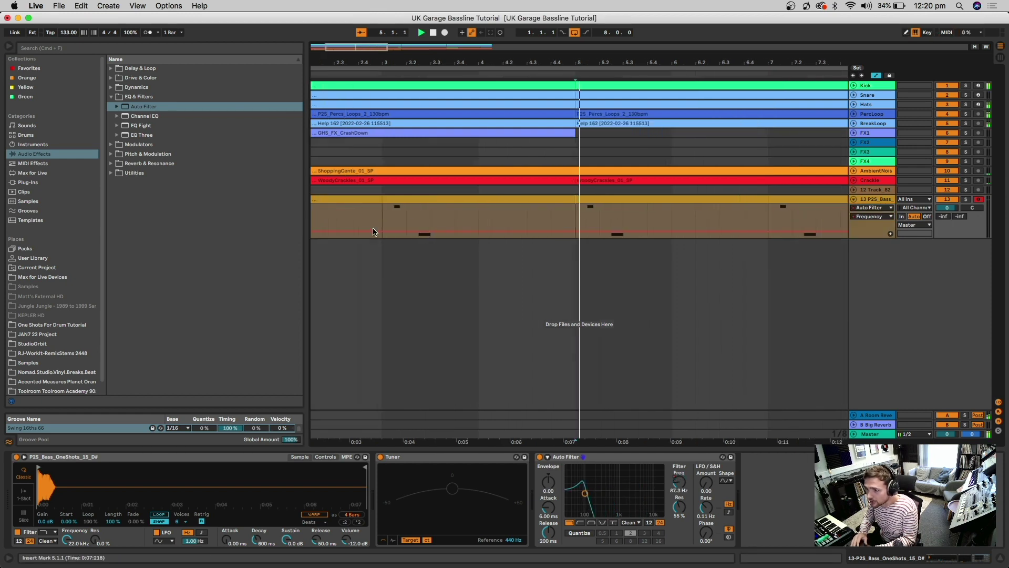
key(space)
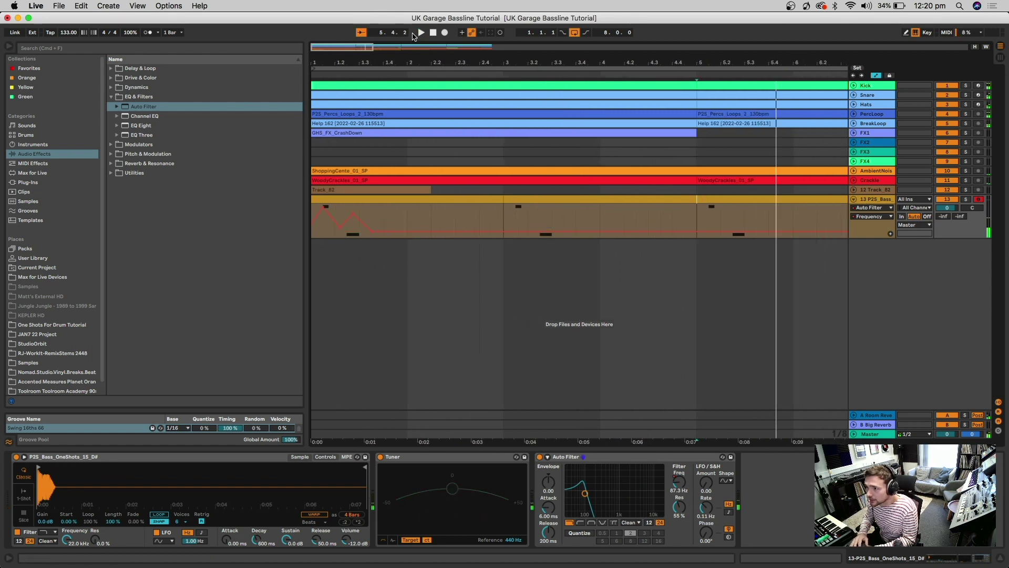
click(317, 265)
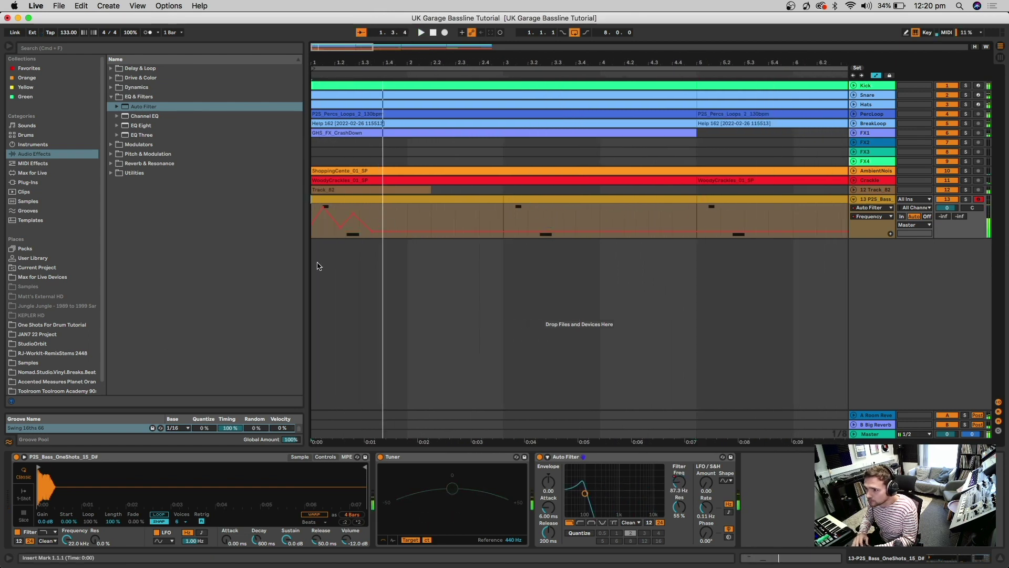
Step: Reshape the first clip's filter-frequency curve with an added dip and rise between the two notes, and play it
drag(342, 229, 347, 235)
click(338, 73)
drag(329, 50, 404, 169)
mouse_move(395, 215)
mouse_down()
mouse_move(396, 230)
mouse_move(413, 220)
mouse_up()
key(space)
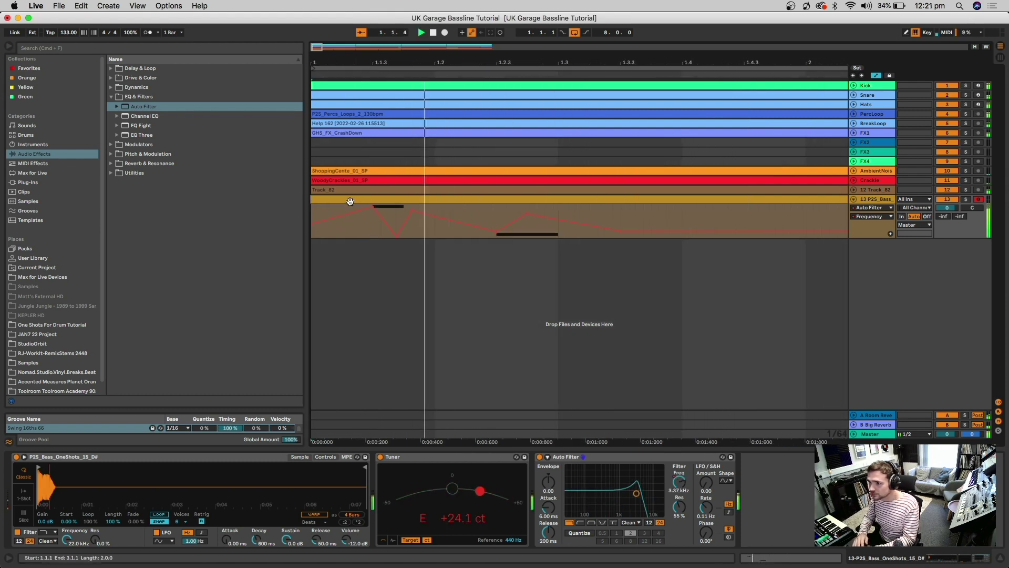
Step: Draw a filter-frequency peak falling to a lower level over the bass clip at bar 3, and audition it
key(x)
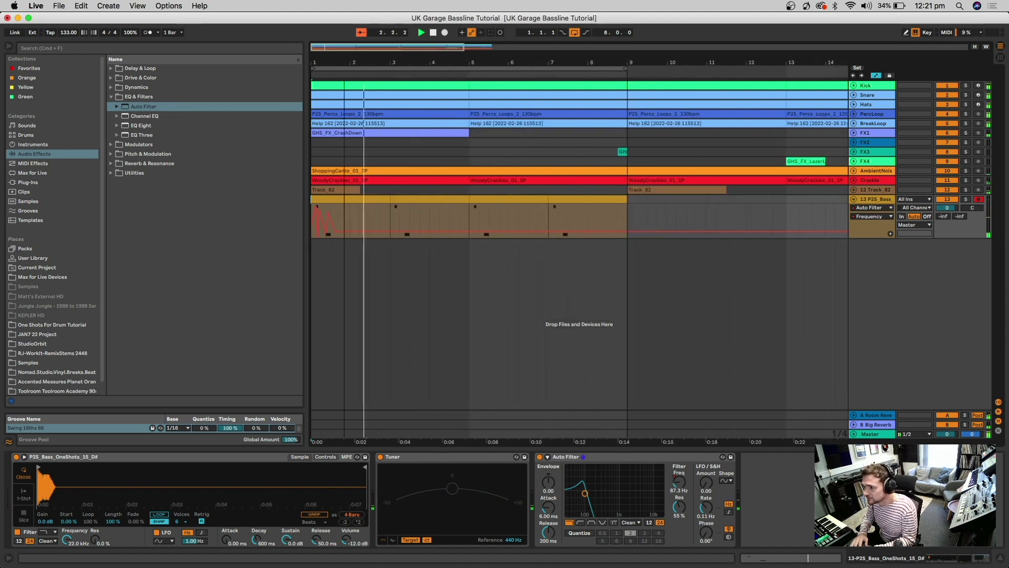
click(389, 231)
mouse_move(392, 231)
mouse_down()
mouse_move(393, 213)
mouse_move(405, 225)
mouse_up()
key(space)
key(space)
key(space)
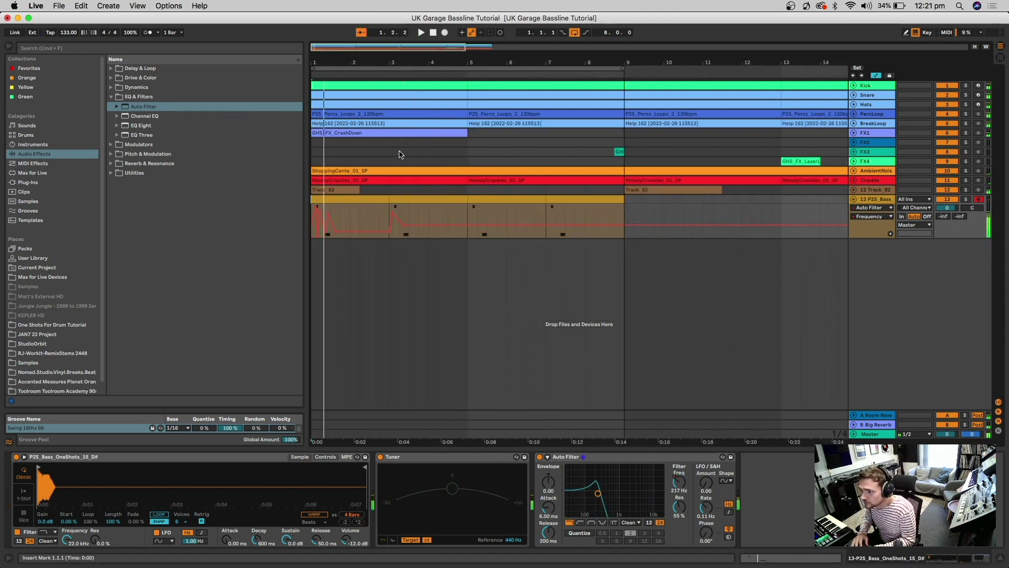
click(388, 70)
click(388, 74)
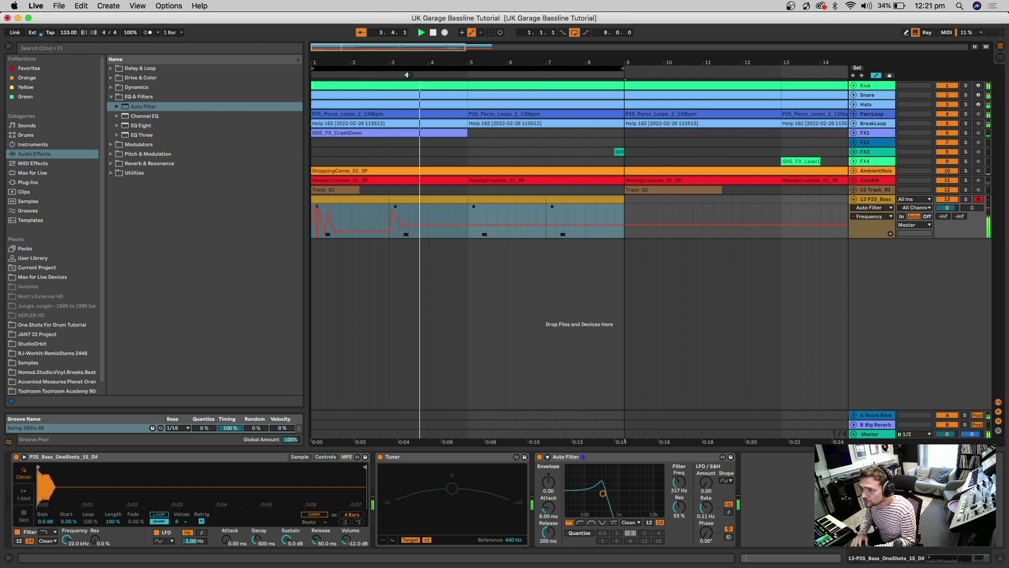
key(space)
Step: Draw filter-frequency dips around the two notes of the bass clip at bar 5, returning to about 471 Hz, and audition it
key(minus)
drag(427, 63, 413, 68)
drag(424, 222, 455, 227)
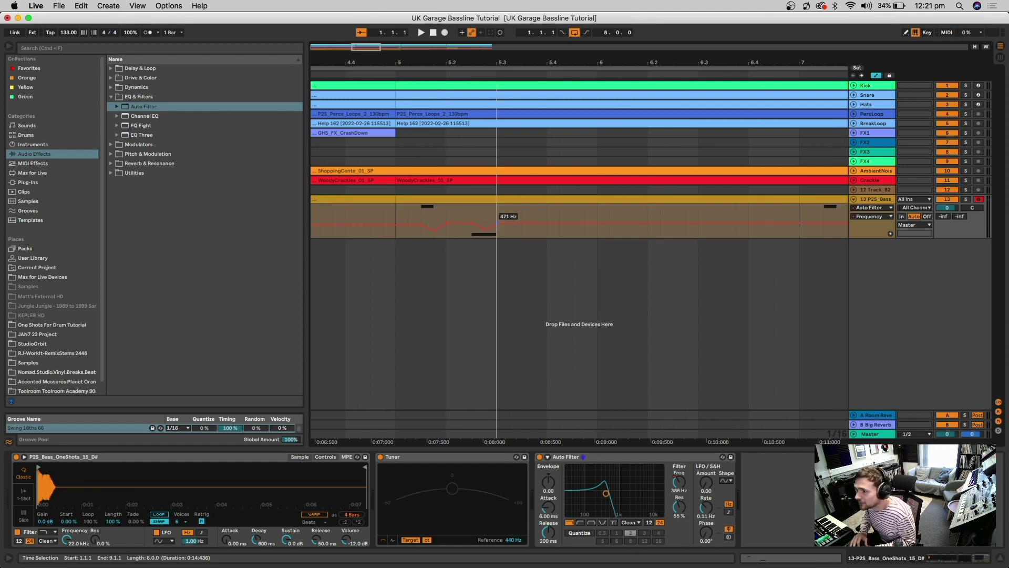
click(421, 213)
key(space)
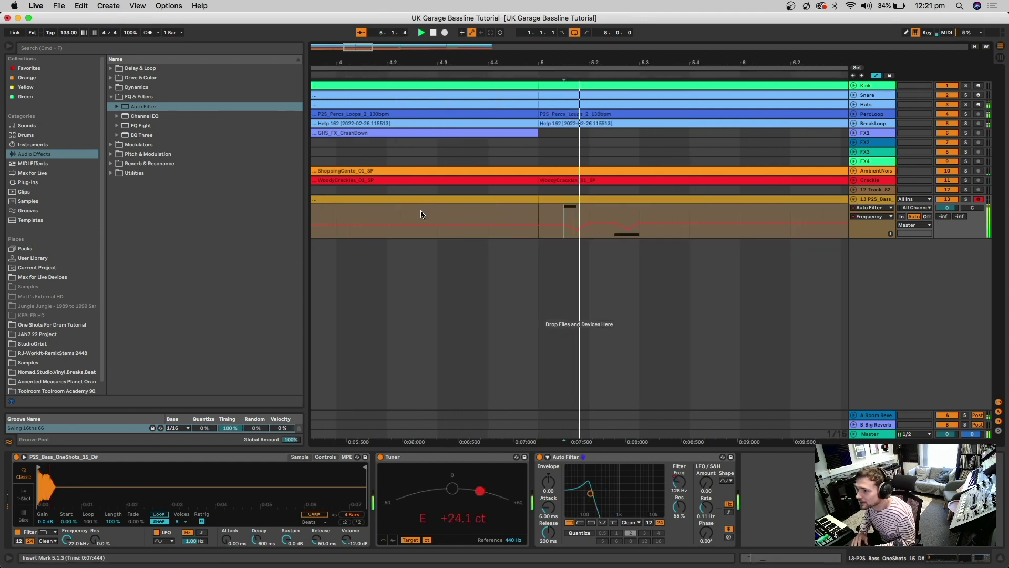
Step: Duplicate the automated bass clip at bar 5 to bar 7 and play the eight-bar loop from the start
drag(433, 67, 434, 62)
click(459, 211)
key(ctrl+d)
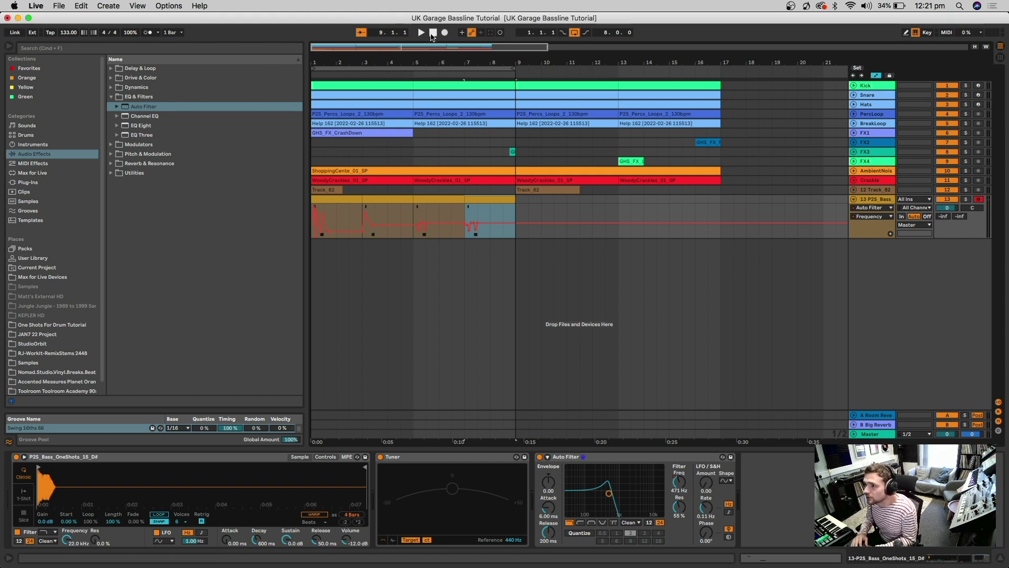
click(433, 32)
key(space)
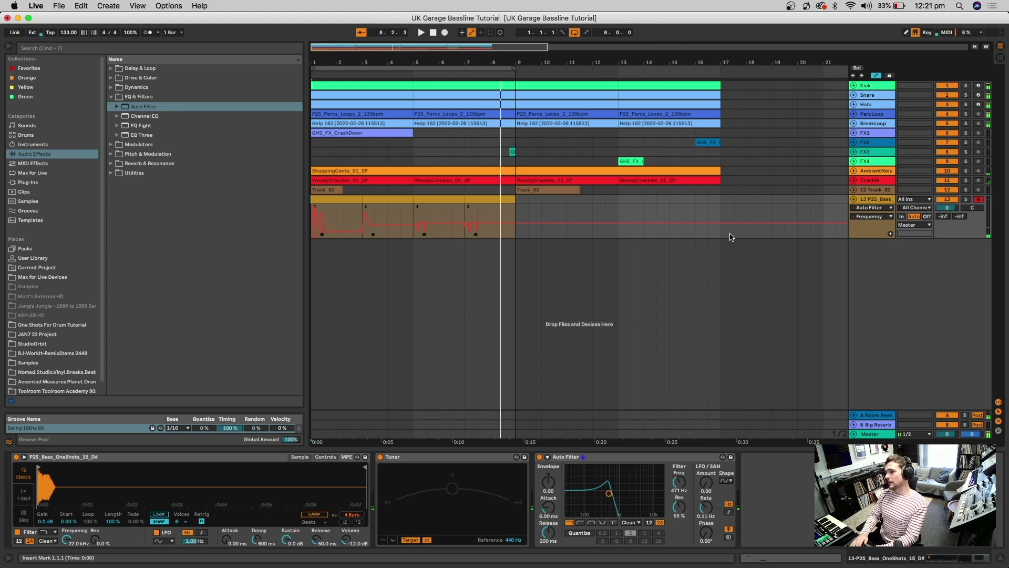
Step: Insert a new MIDI track below the bass track and load the Analog instrument on it
click(854, 199)
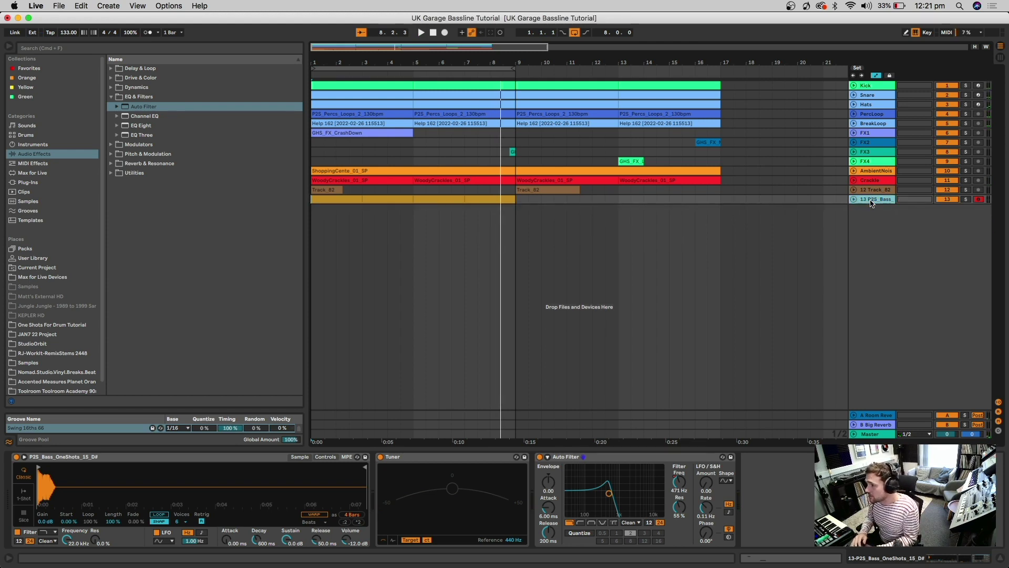
click(854, 199)
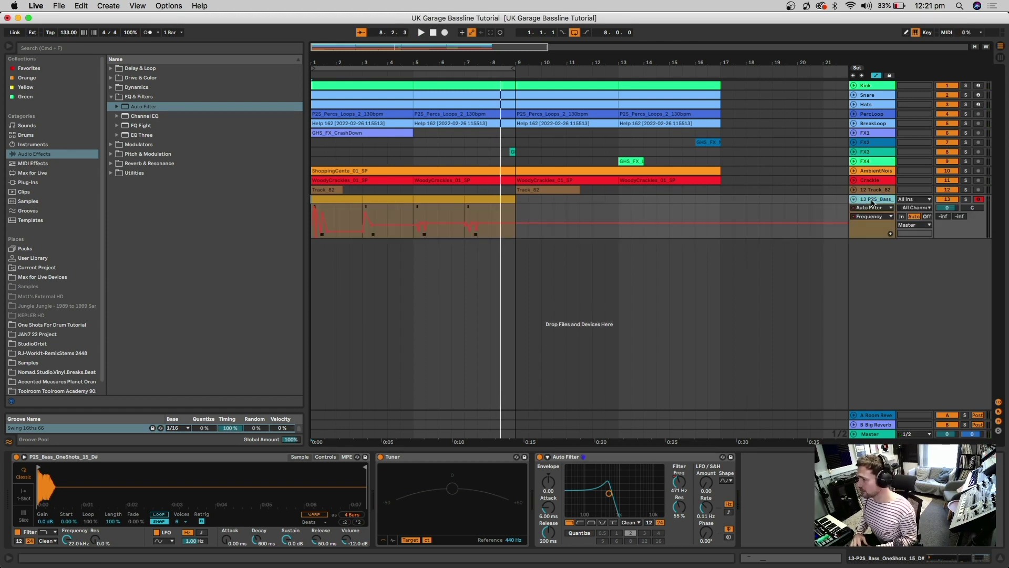
key(super+shift+t)
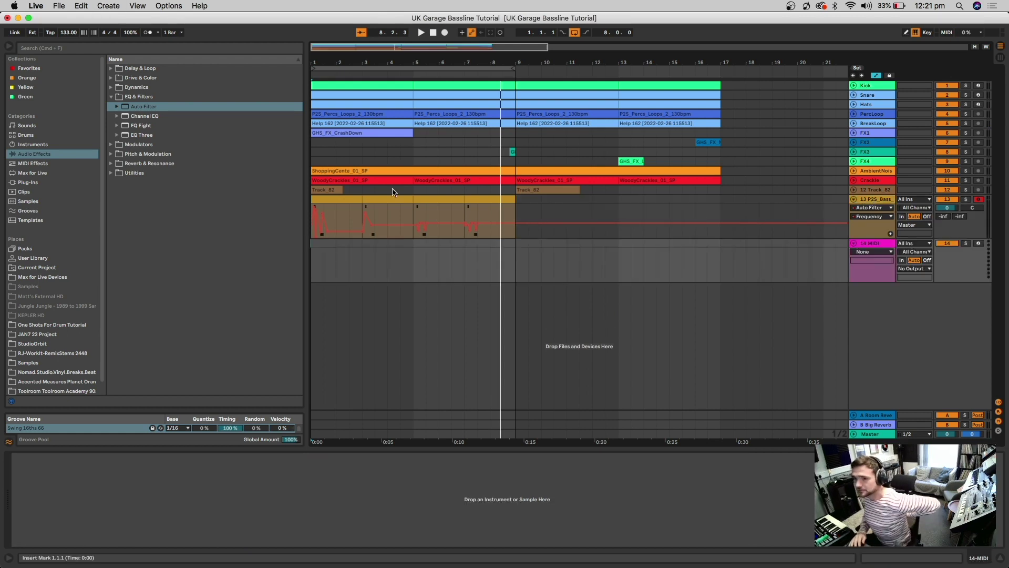
click(19, 143)
drag(130, 69, 359, 268)
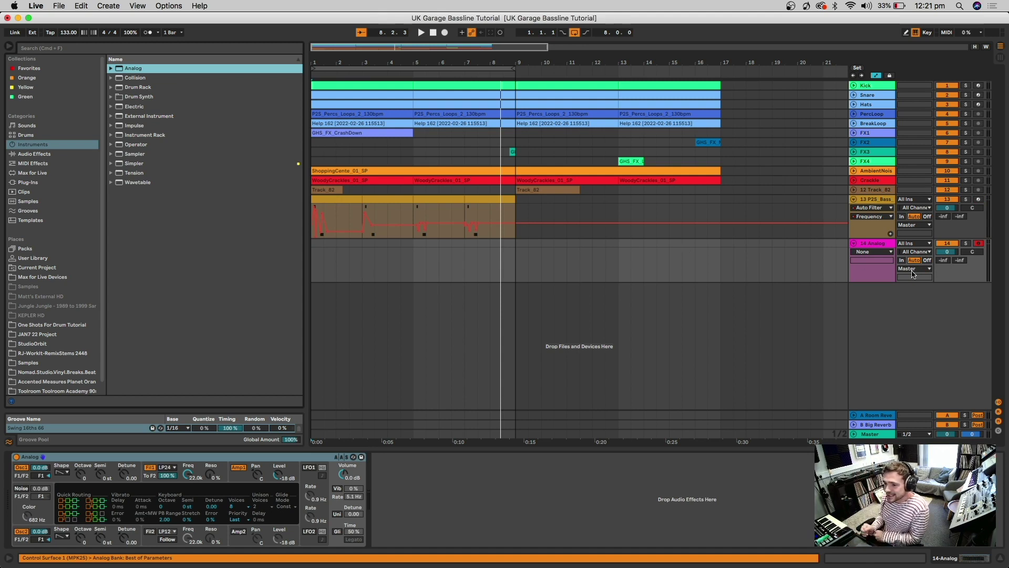
Step: Set both Analog oscillators to a sine shape and oscillator 2's octave to 1
click(64, 471)
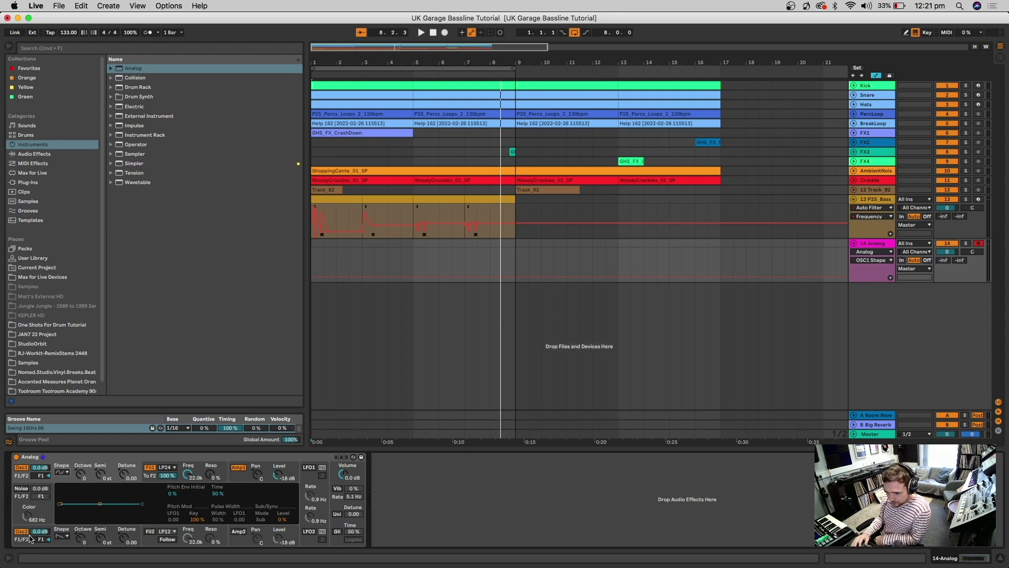
click(64, 537)
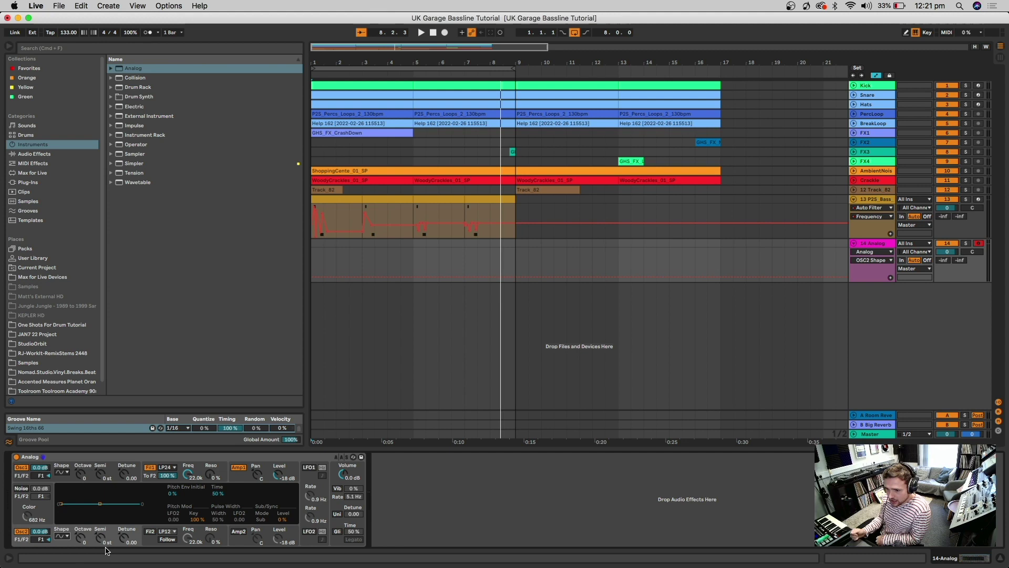
click(81, 536)
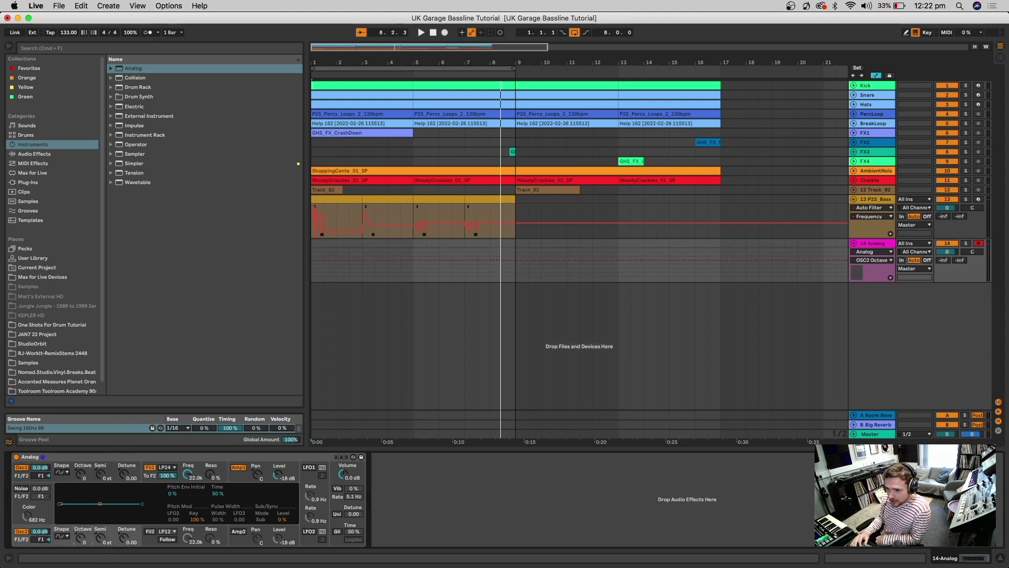
Step: Set oscillator 2's semitone offset to 5 st while playing low test notes over the running loop
click(105, 543)
drag(101, 538, 101, 548)
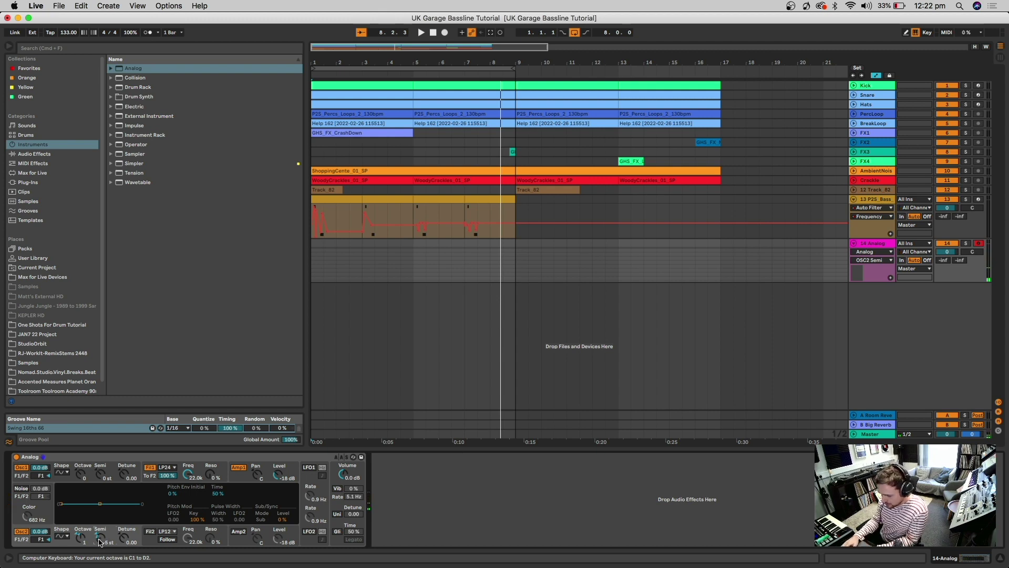
key(x)
key(space)
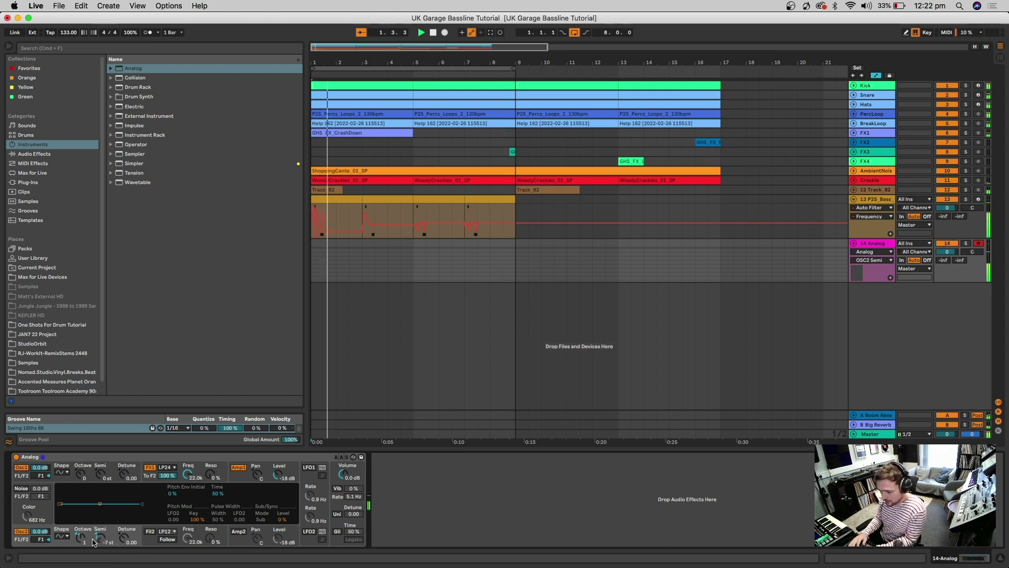
key(z)
key(z)
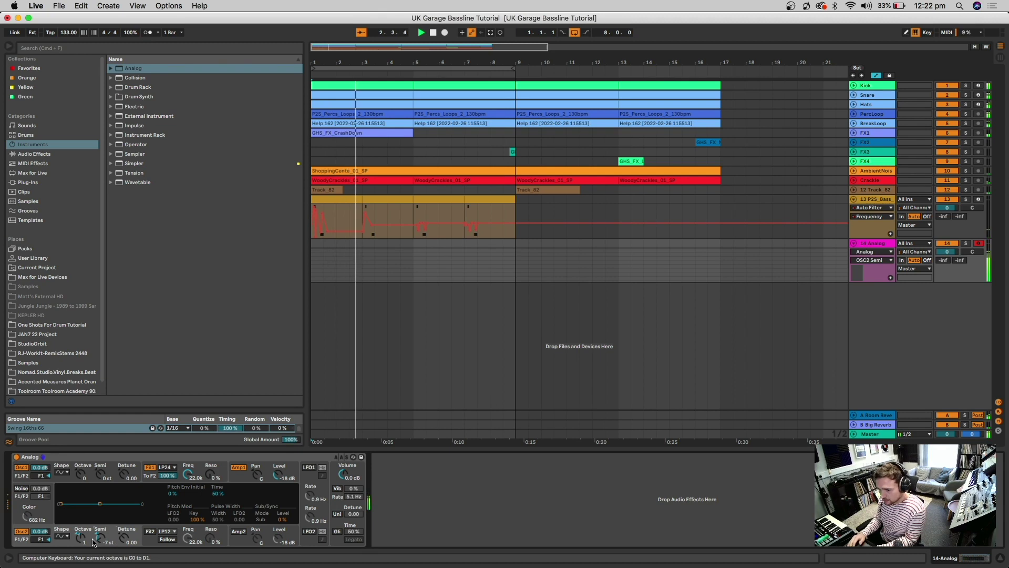
drag(98, 544, 98, 541)
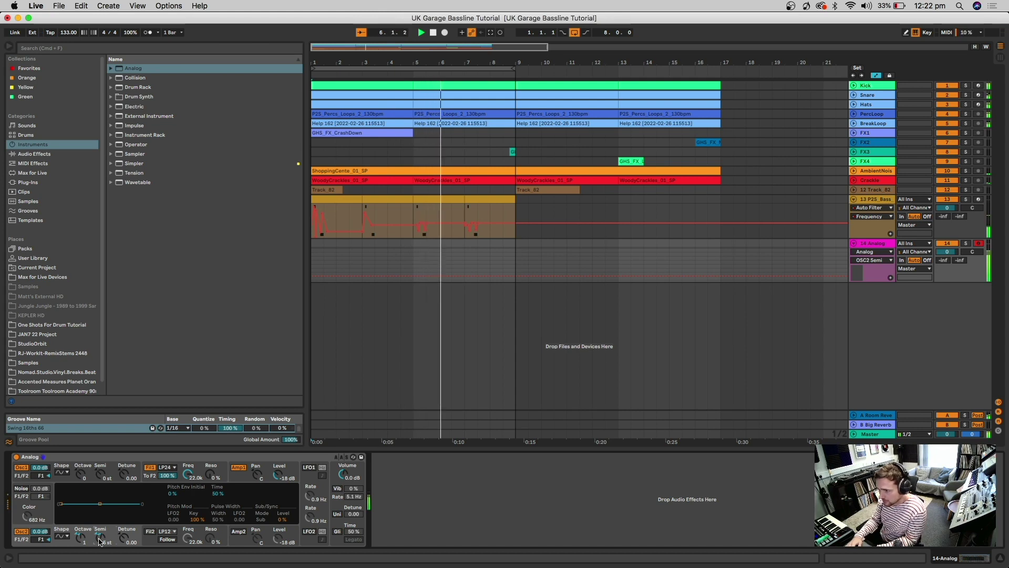
key(z)
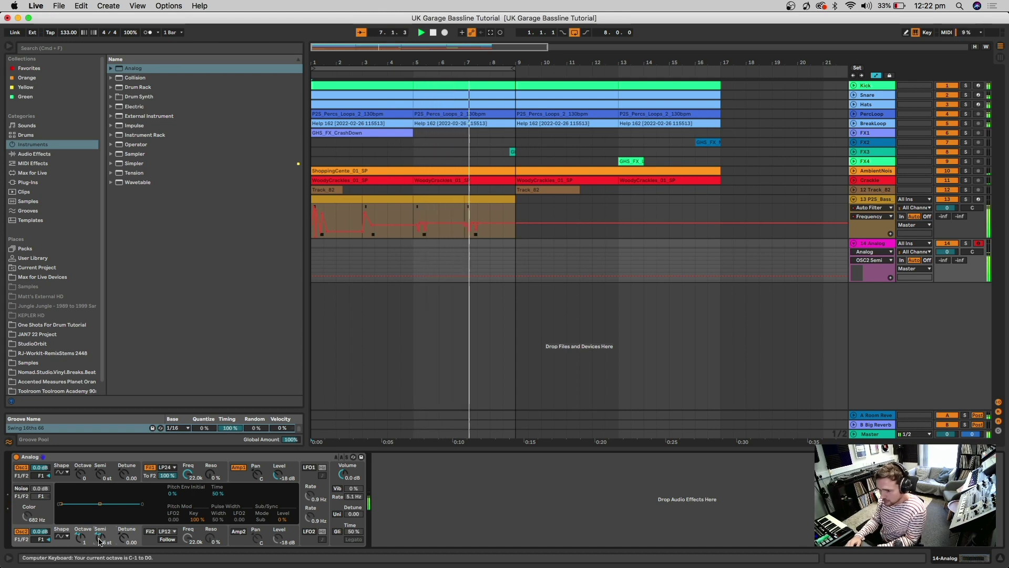
key(c)
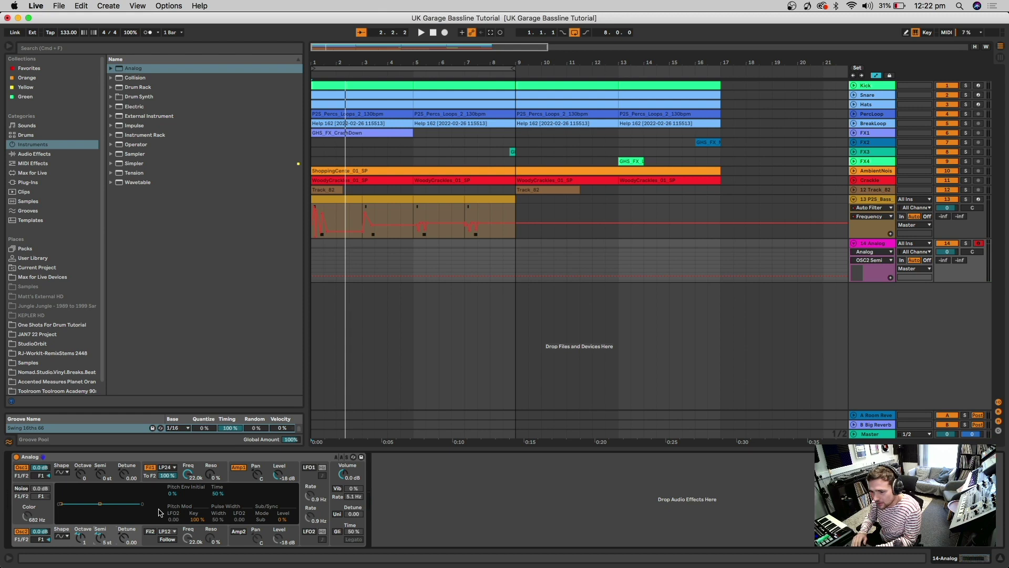
Step: Enable LFO 1 with tempo sync at a 1/4t rate and set its amp 1 level modulation to 1.00
click(244, 481)
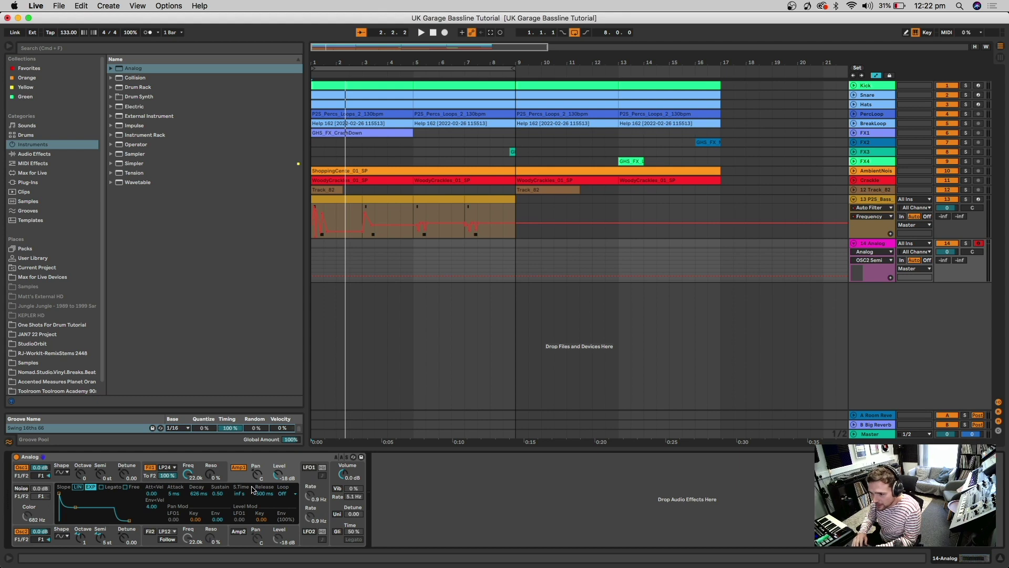
click(308, 469)
click(322, 475)
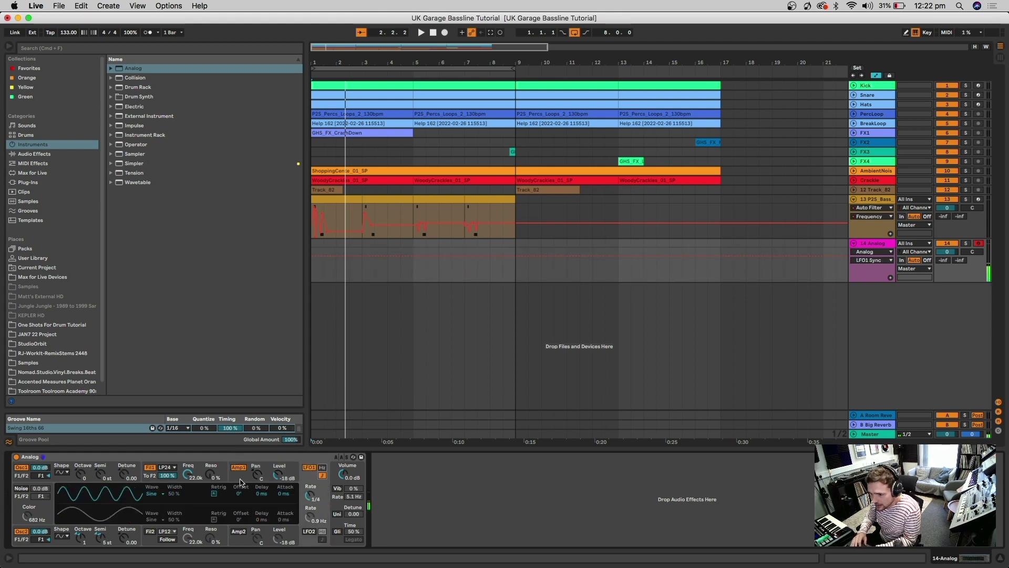
drag(308, 495, 309, 492)
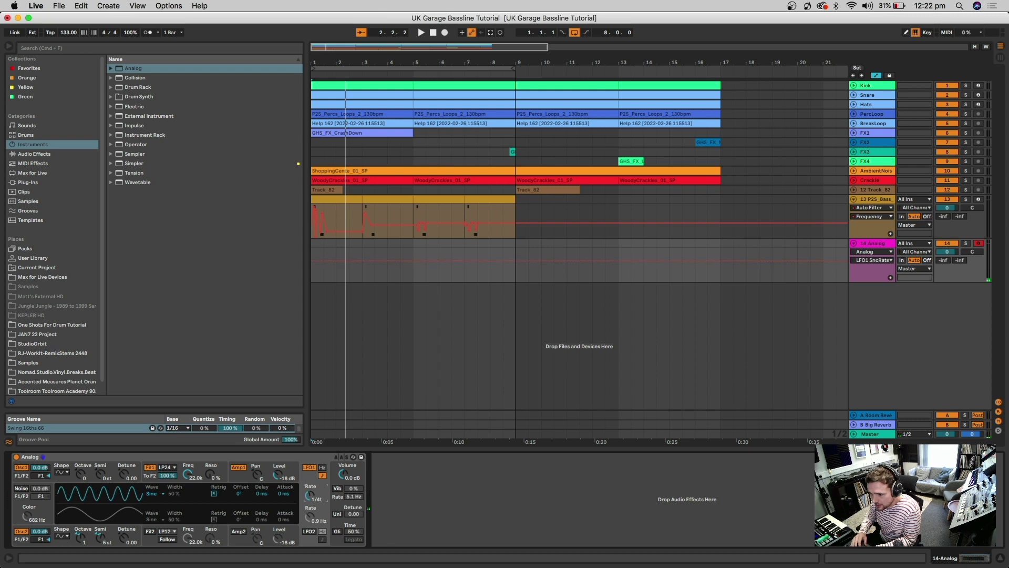
click(231, 479)
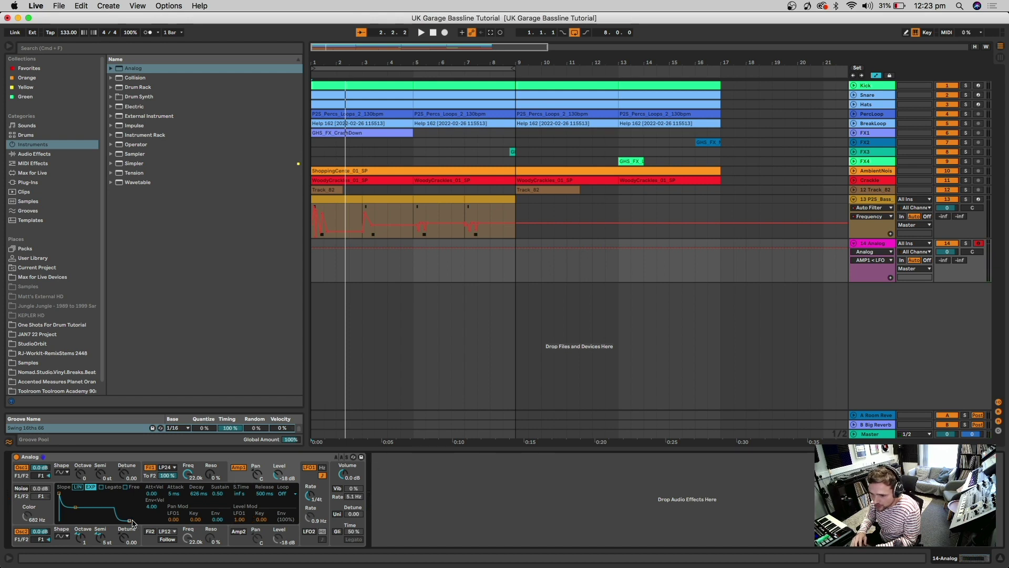
Step: Shorten amp 1's release to about 61 ms and set the instrument's voices to Mono
drag(124, 521, 122, 520)
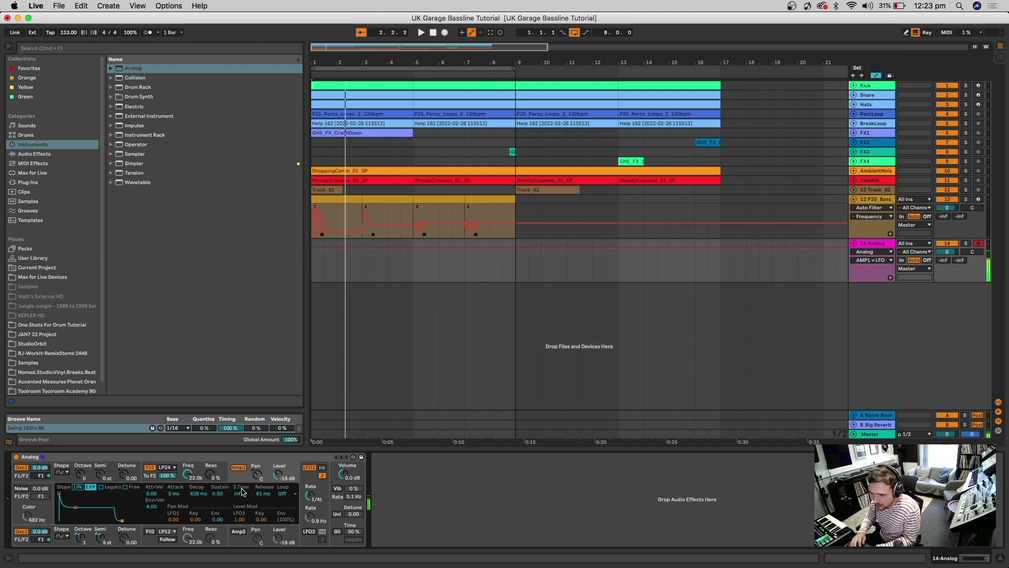
click(333, 485)
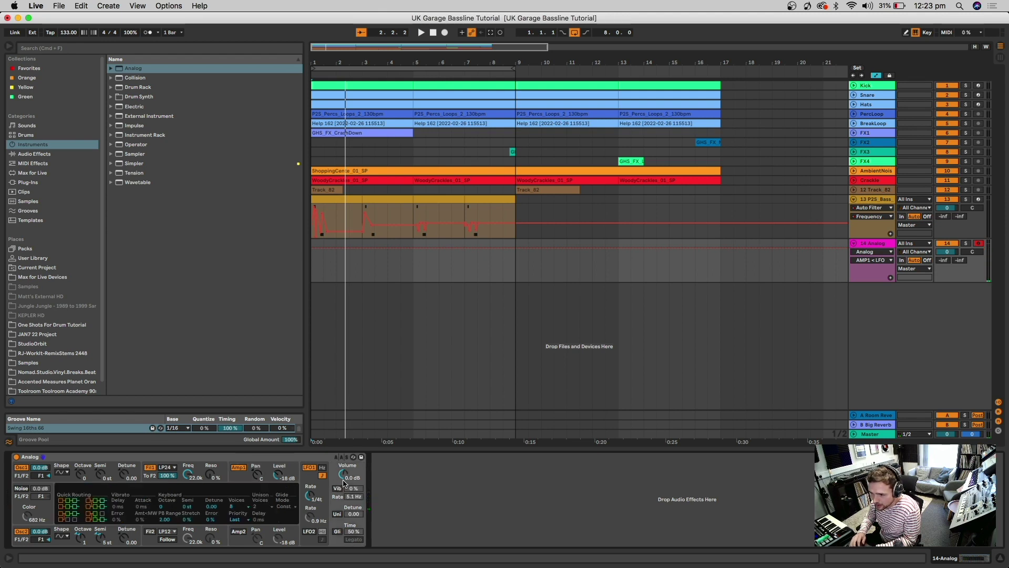
click(243, 511)
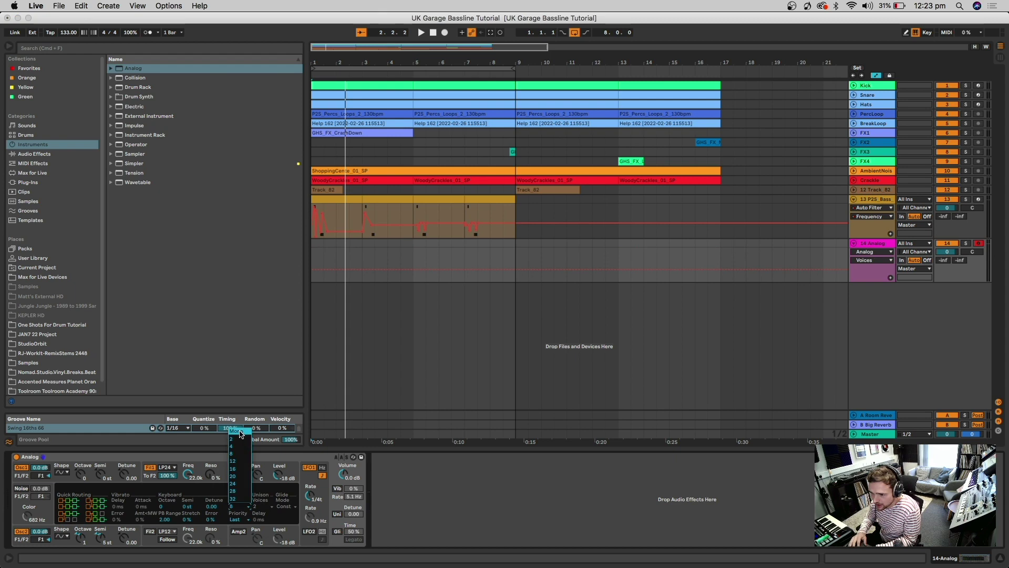
click(241, 432)
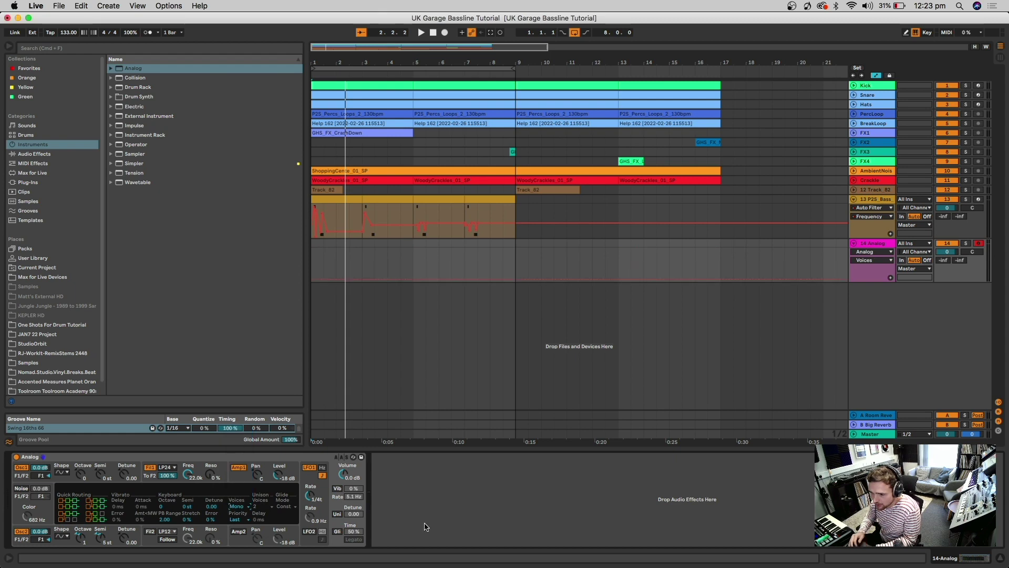
click(237, 480)
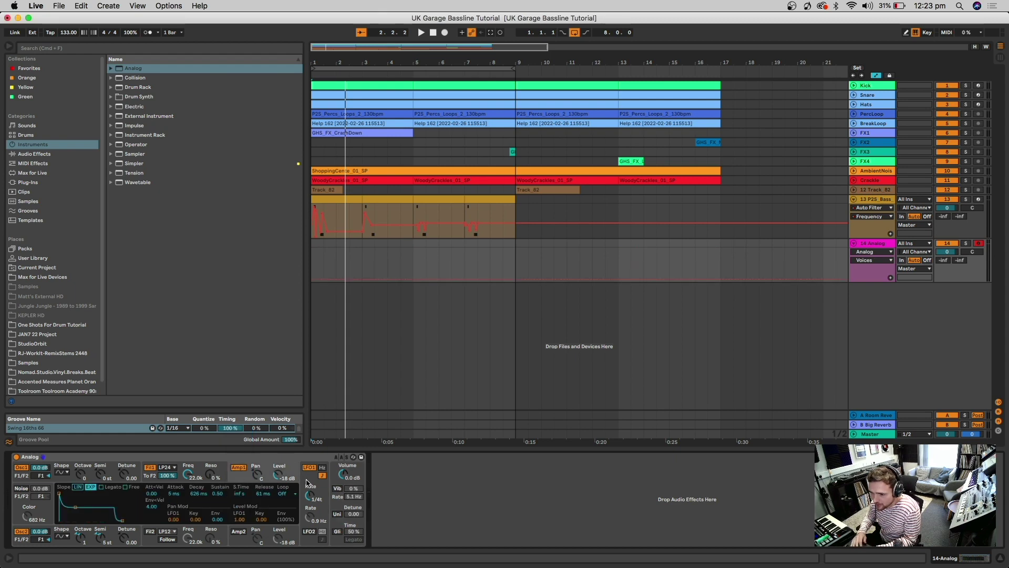
Step: Lower oscillator 2's level to -2.7 dB and audition the sound against the loop
mouse_move(40, 532)
mouse_down()
mouse_move(40, 520)
mouse_move(41, 544)
mouse_up()
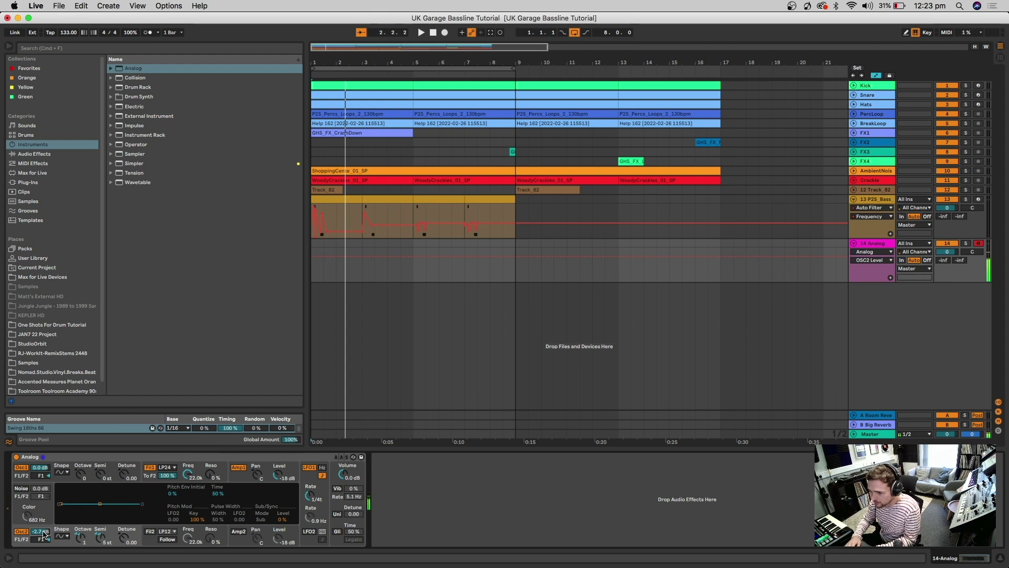
key(space)
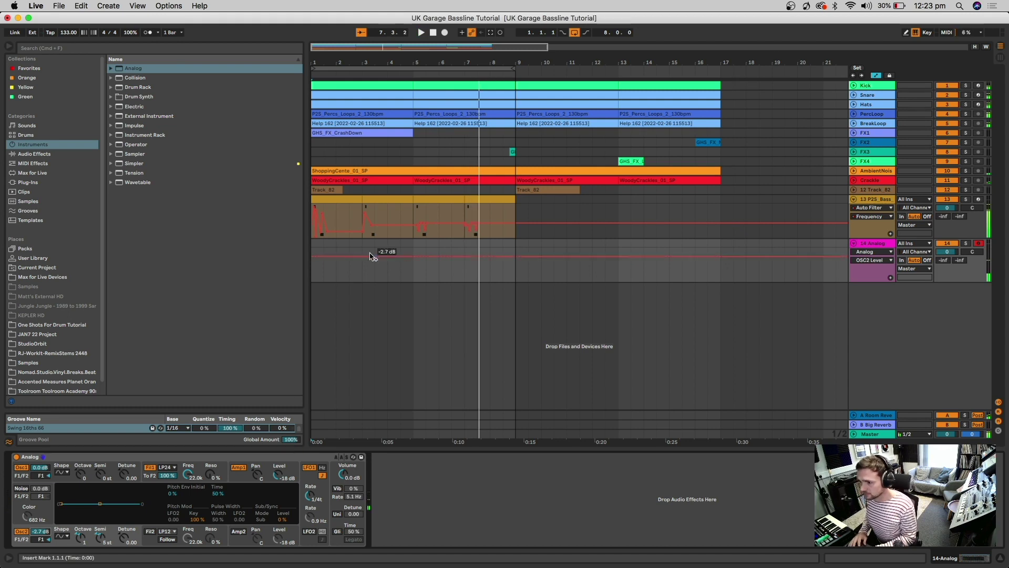
Step: Record a bass take on the Analog track from bar 1 and trim the clip to cover only bar 2
click(322, 245)
key(space)
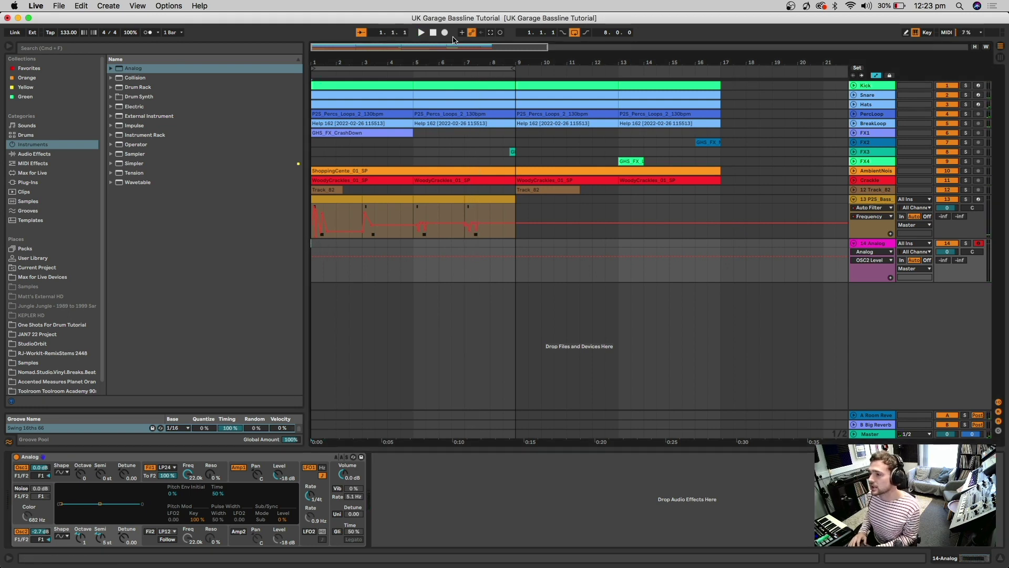
click(443, 33)
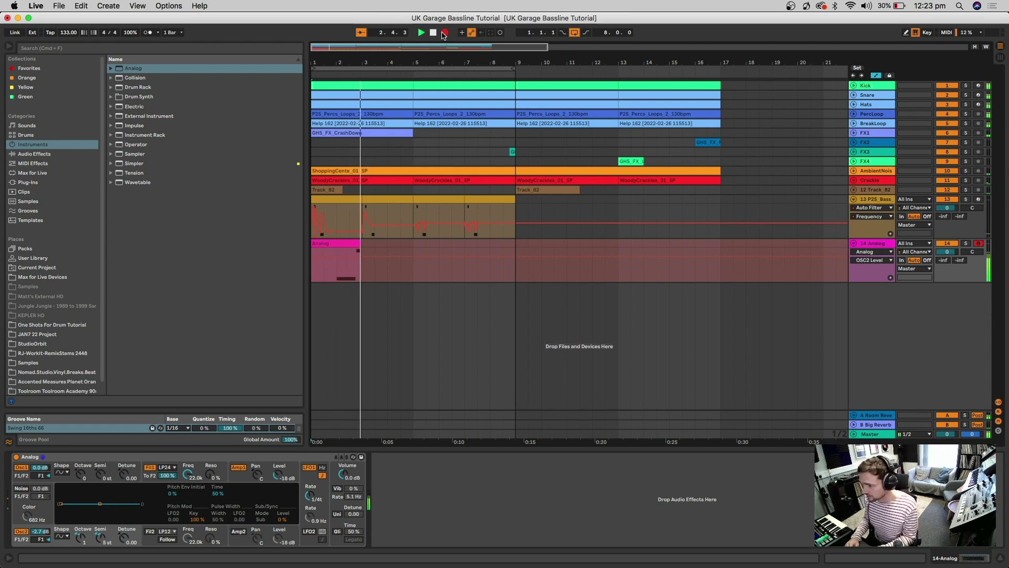
key(space)
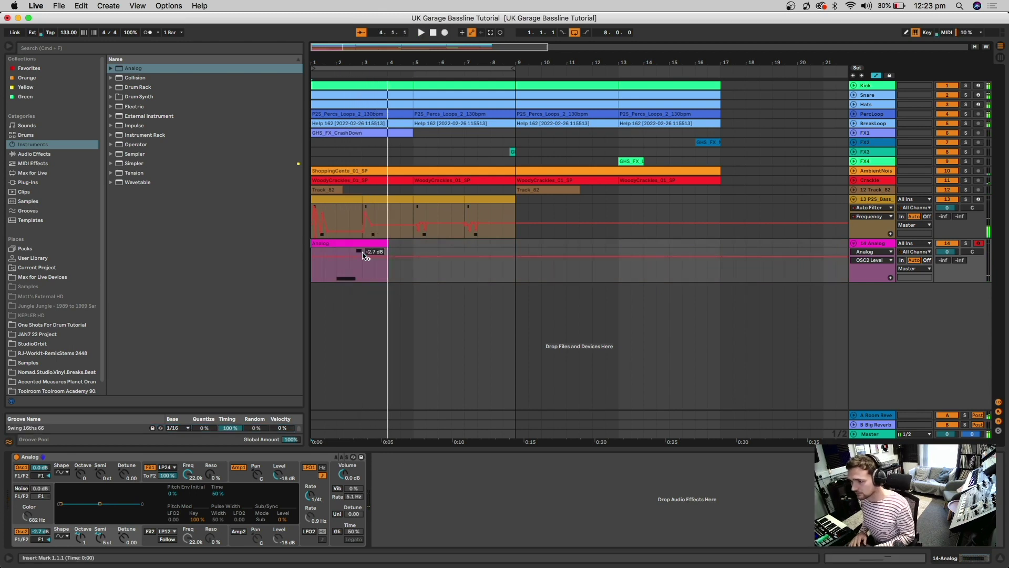
drag(384, 245, 337, 244)
Step: Align the clip's E0 note to the start of bar 2 and its B0 note to beat 2.4, and apply the Swing 16ths 66 groove
double_click(347, 244)
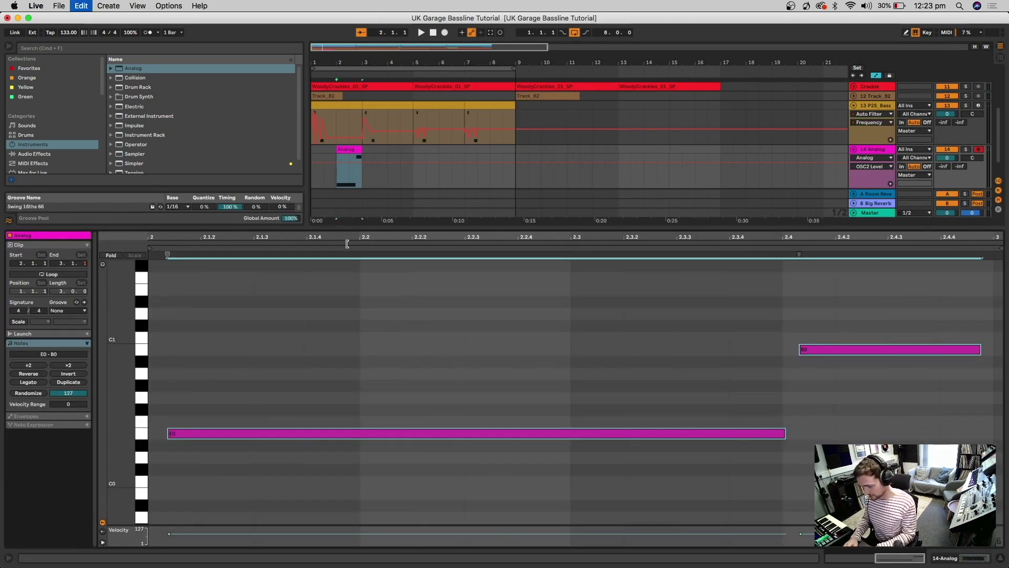
key(space)
key(space)
click(364, 387)
drag(322, 435, 293, 437)
drag(848, 349, 810, 352)
key(space)
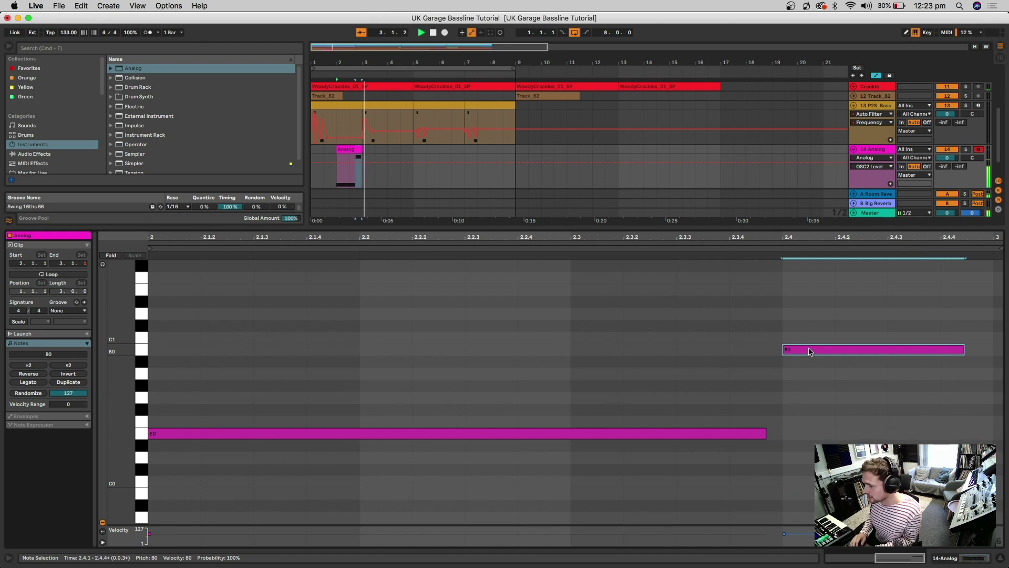
click(68, 311)
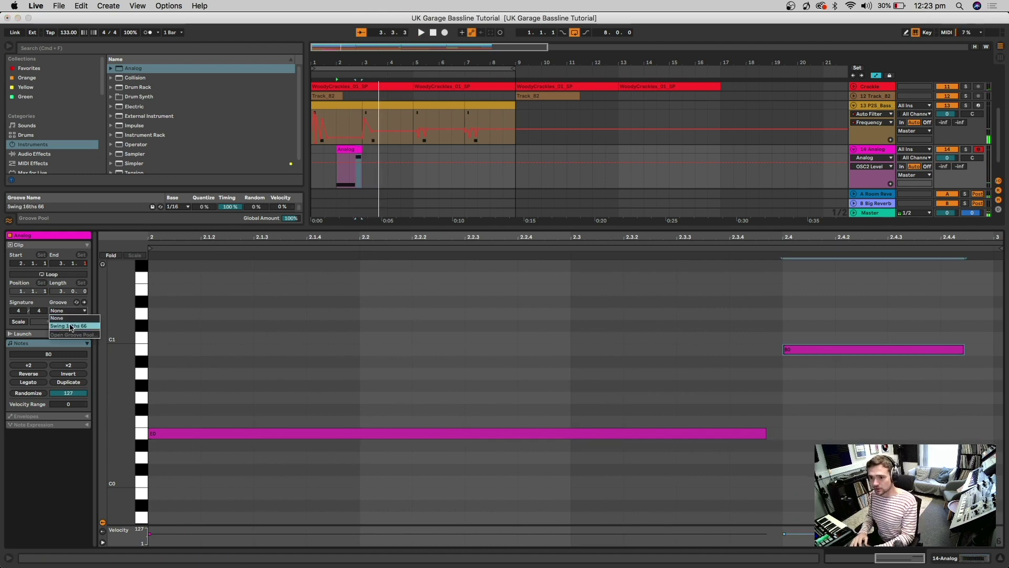
click(71, 326)
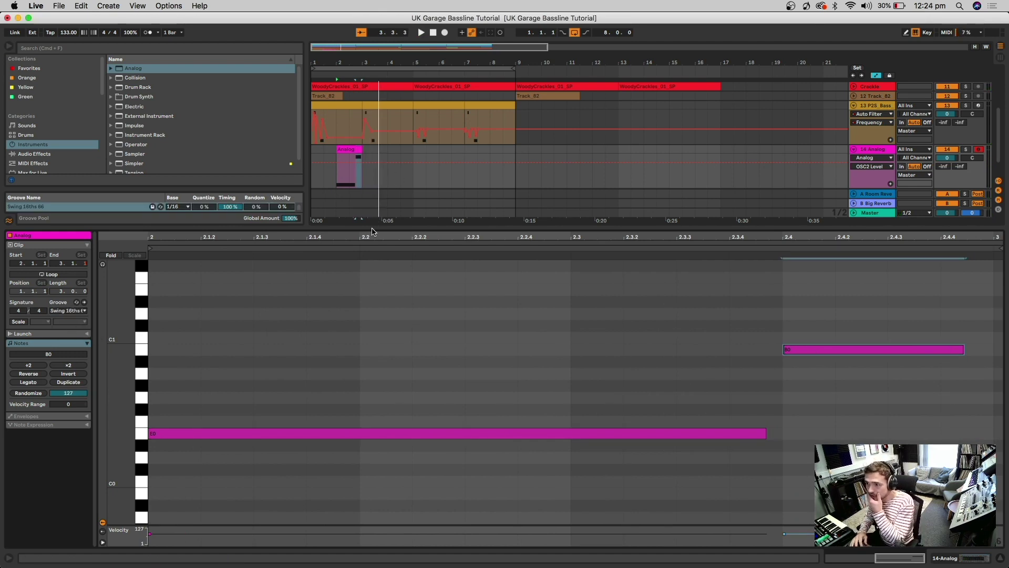
Step: Repeat the Analog clip every two bars at bars 4, 6 and 8 and play the loop
key(super+alt+l)
key(super+d)
key(super+d)
key(super+d)
key(space)
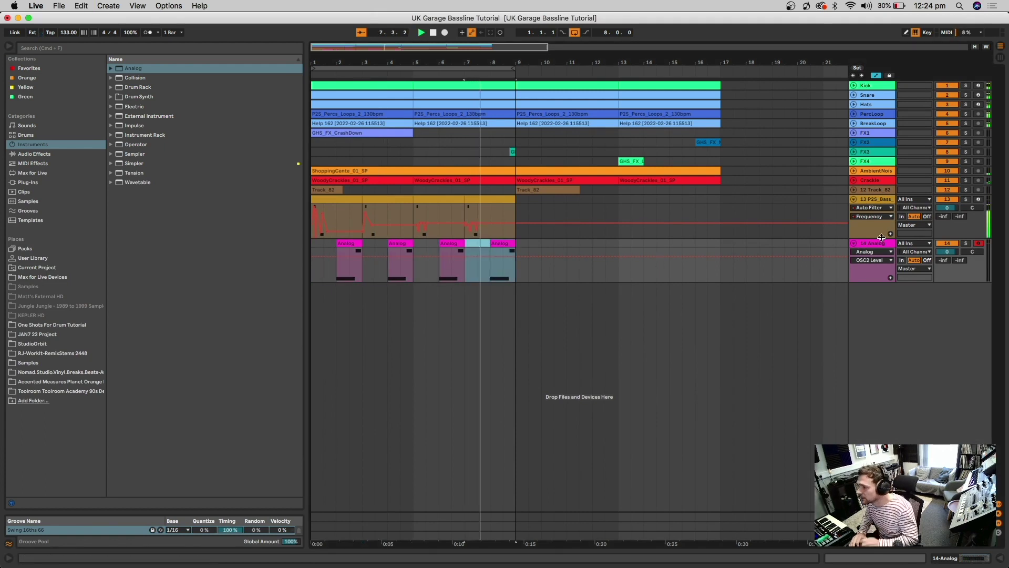
Step: Set LFO 1's synced rate to 1/16 while auditioning the Analog bass in the loop
key(super+alt+l)
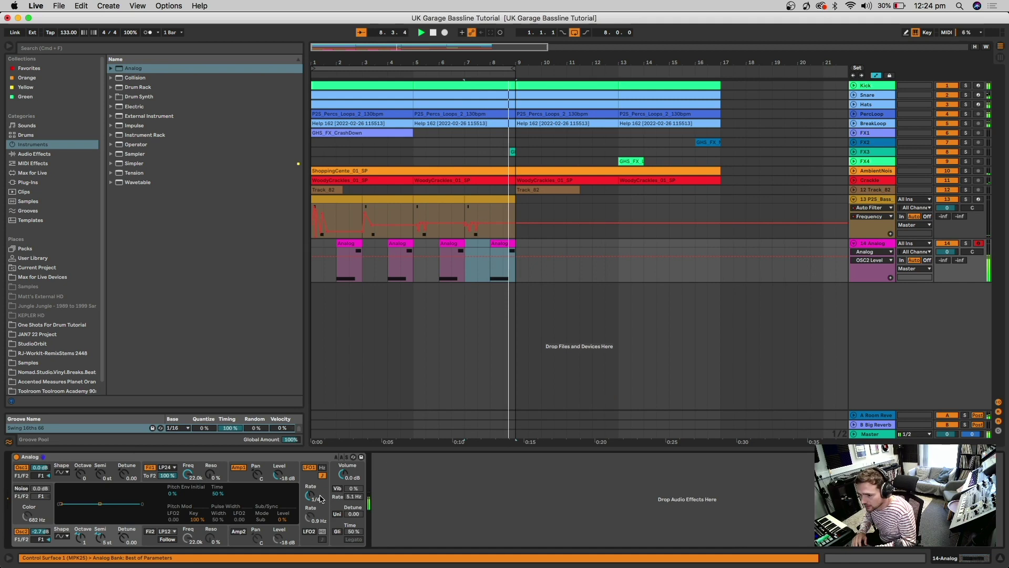
click(311, 497)
drag(310, 496, 311, 499)
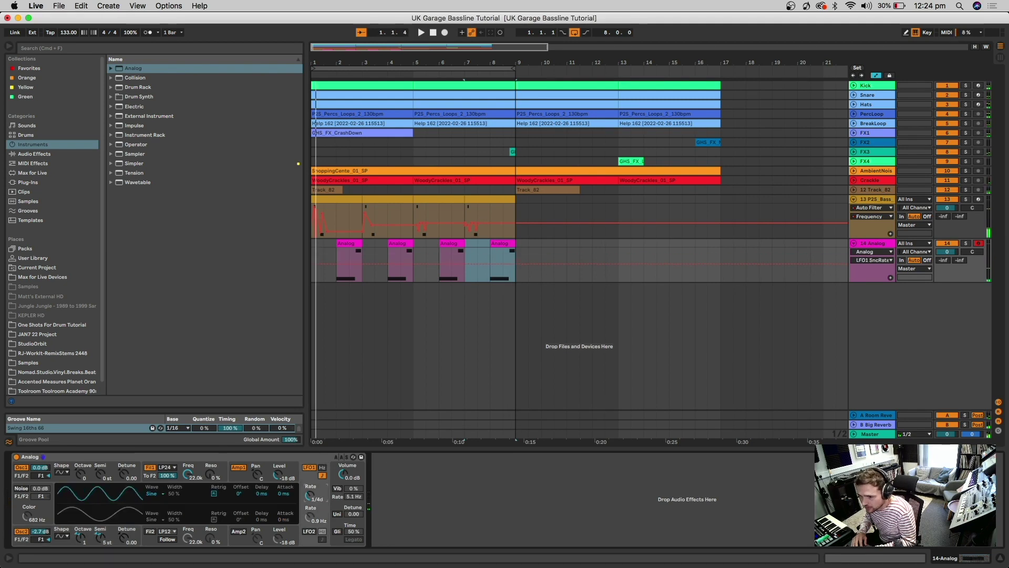
key(space)
drag(310, 495, 310, 500)
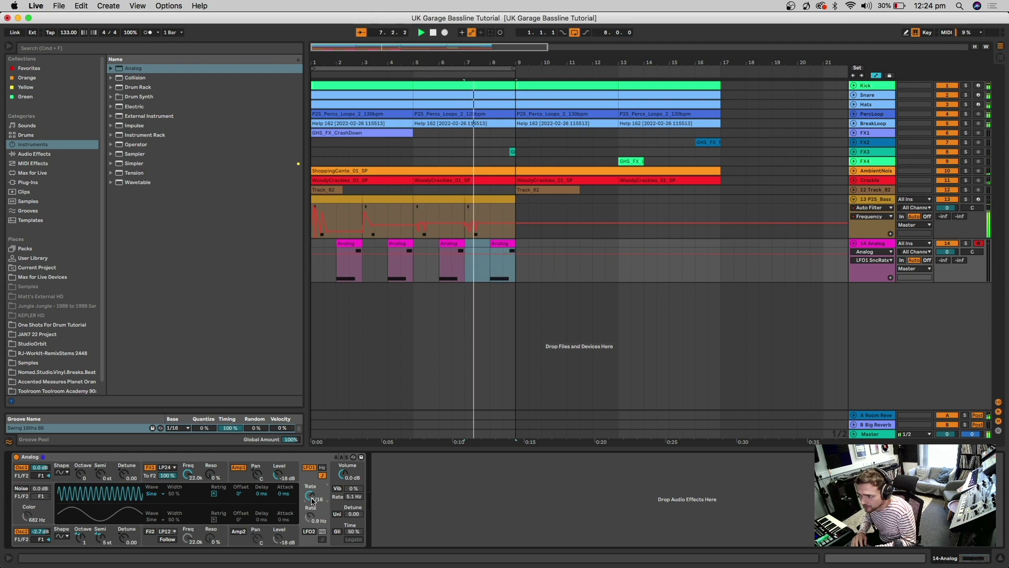
click(438, 273)
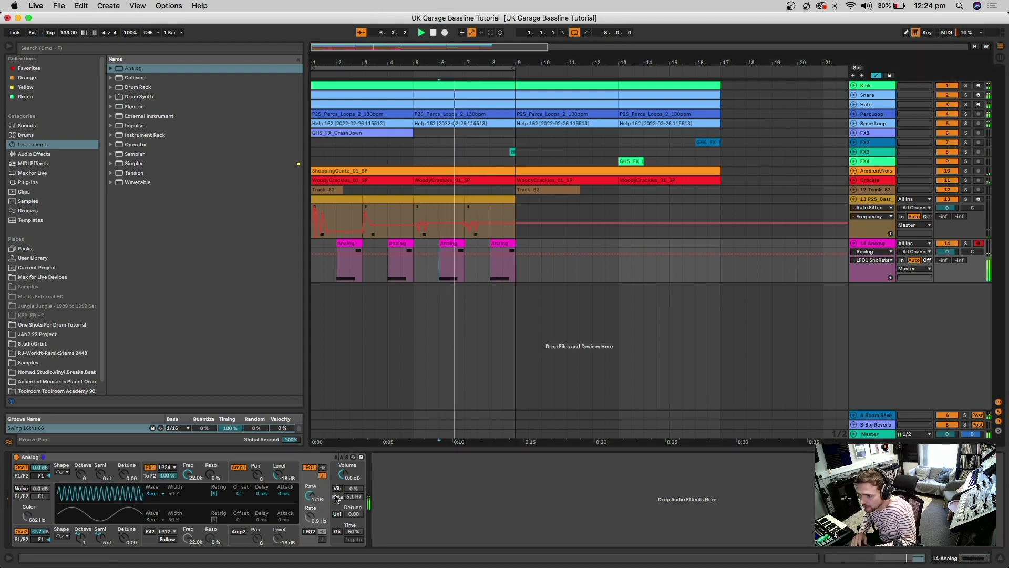
Step: Turn on LFO 1's retrigger and audition the Analog bass from bar 4 and from bar 2
click(310, 494)
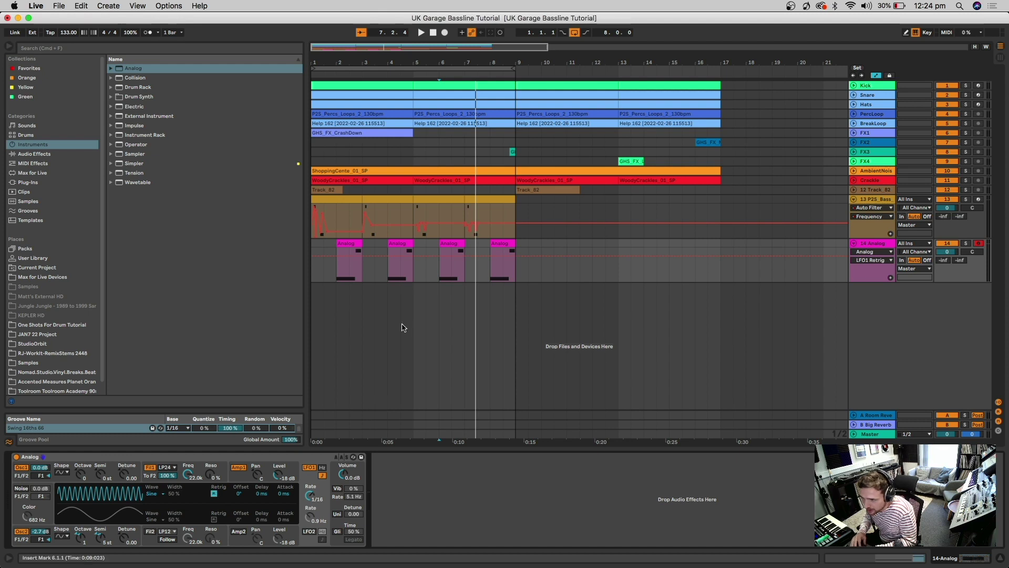
click(389, 276)
key(space)
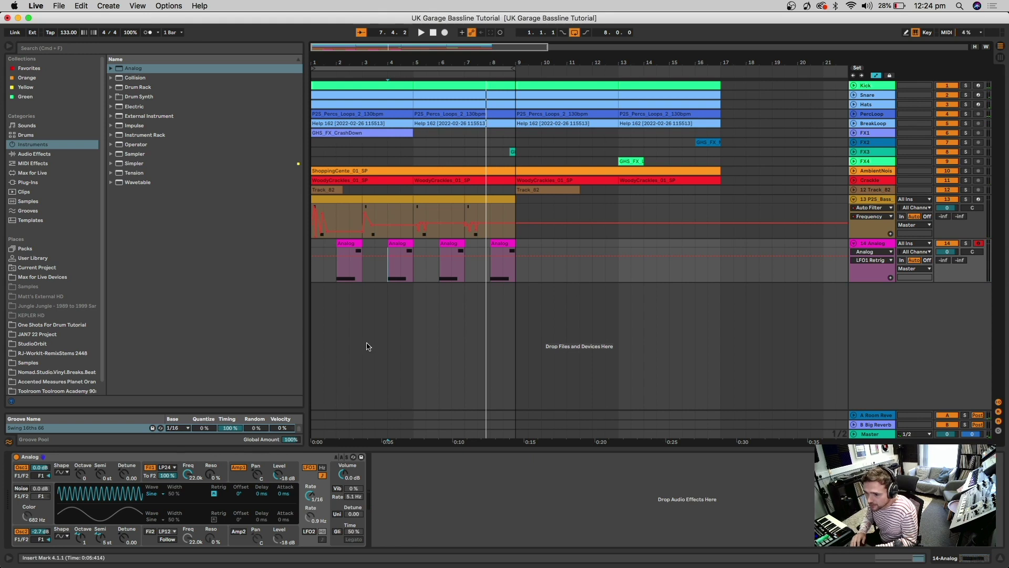
drag(350, 66, 352, 212)
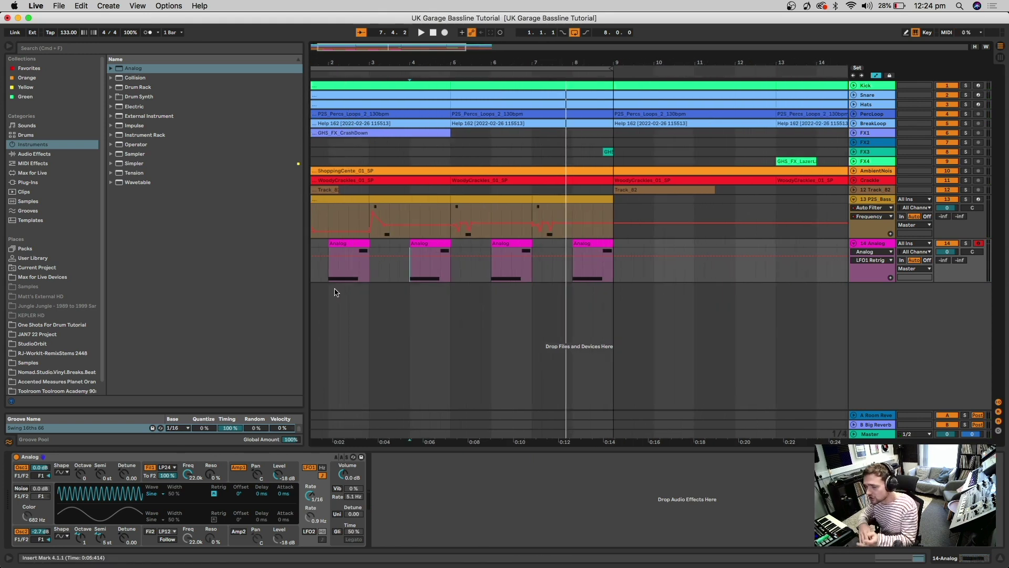
click(332, 251)
key(space)
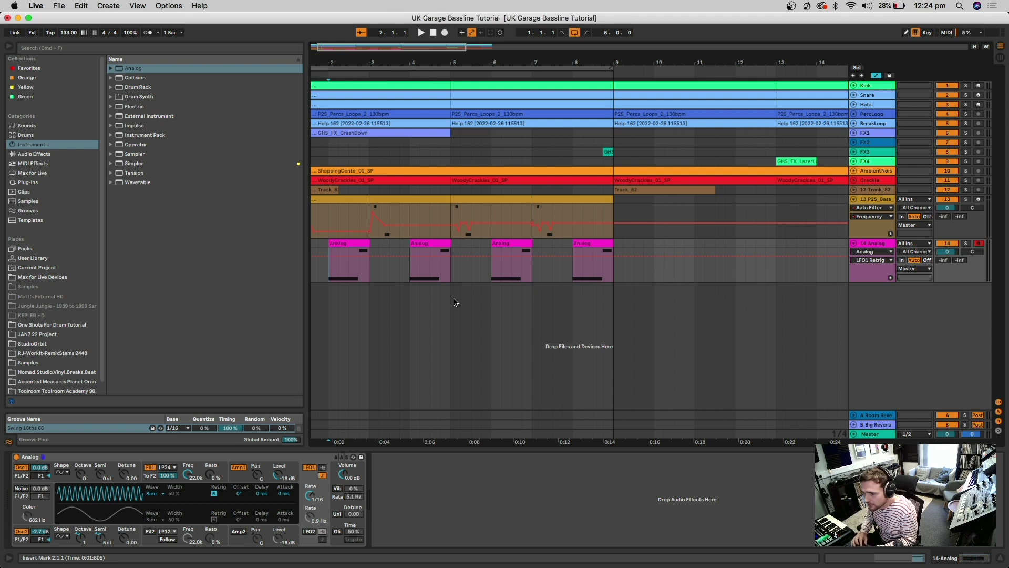
key(space)
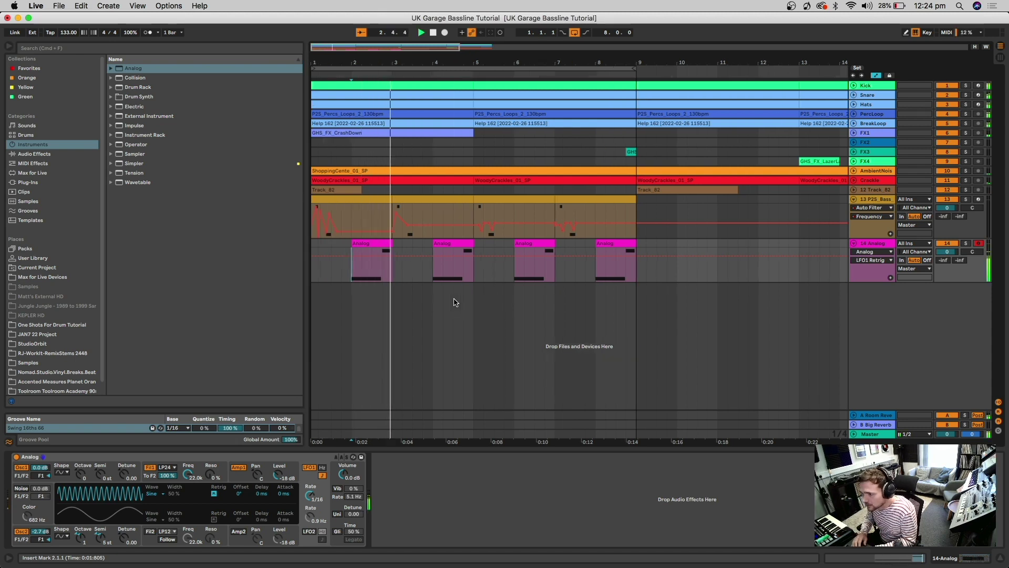
Step: Set LFO 1's synced rate to 1/8t and play the Analog bass from bar 2
key(space)
drag(311, 495, 311, 499)
key(space)
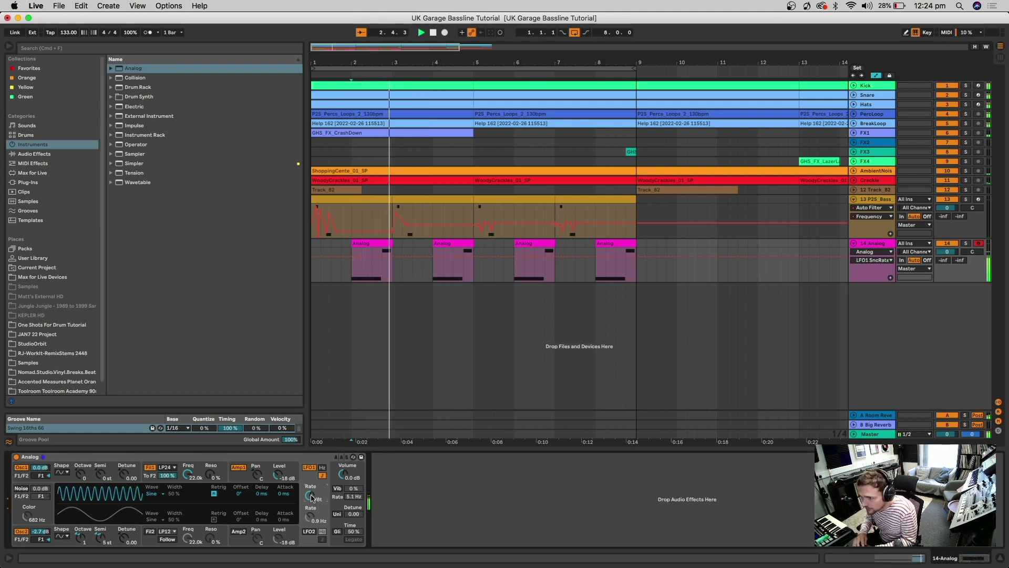
Step: Lower the Analog track's volume to -2.3 dB and fold the Analog and P25_Bass tracks
drag(948, 252, 950, 255)
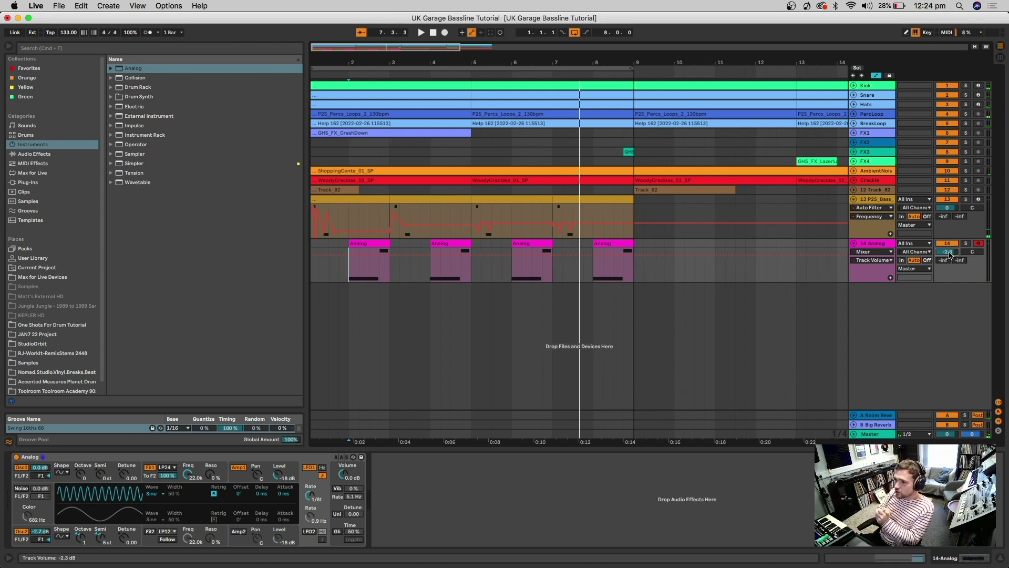
click(854, 243)
click(853, 199)
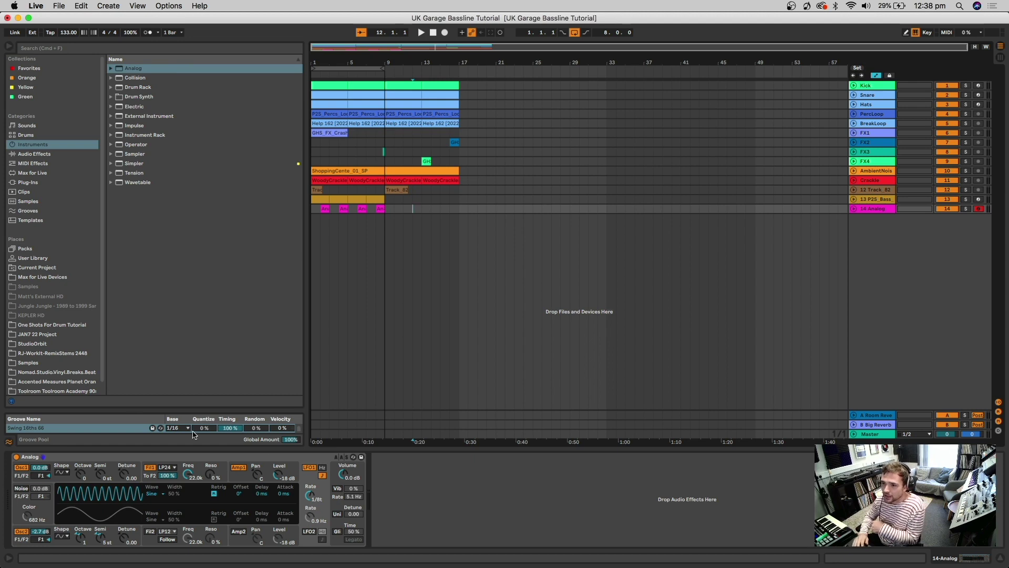
Step: Search the plug-ins for "massive"
click(53, 363)
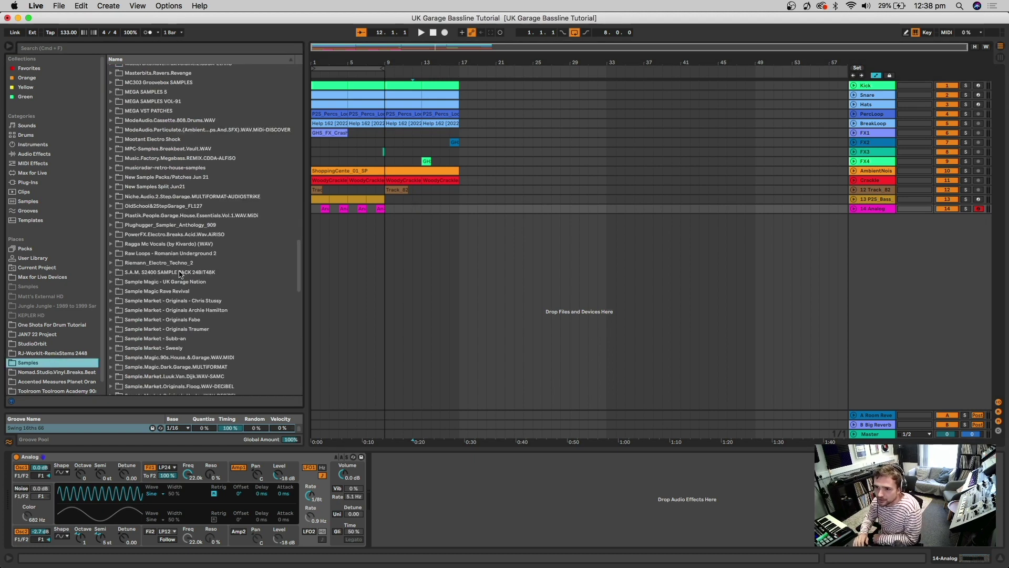
click(21, 181)
click(111, 79)
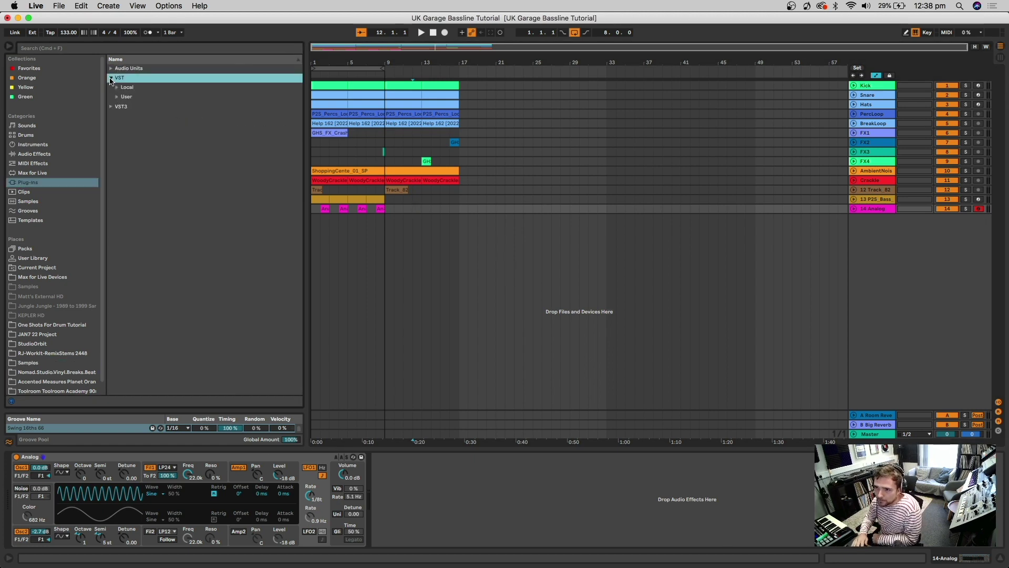
click(117, 88)
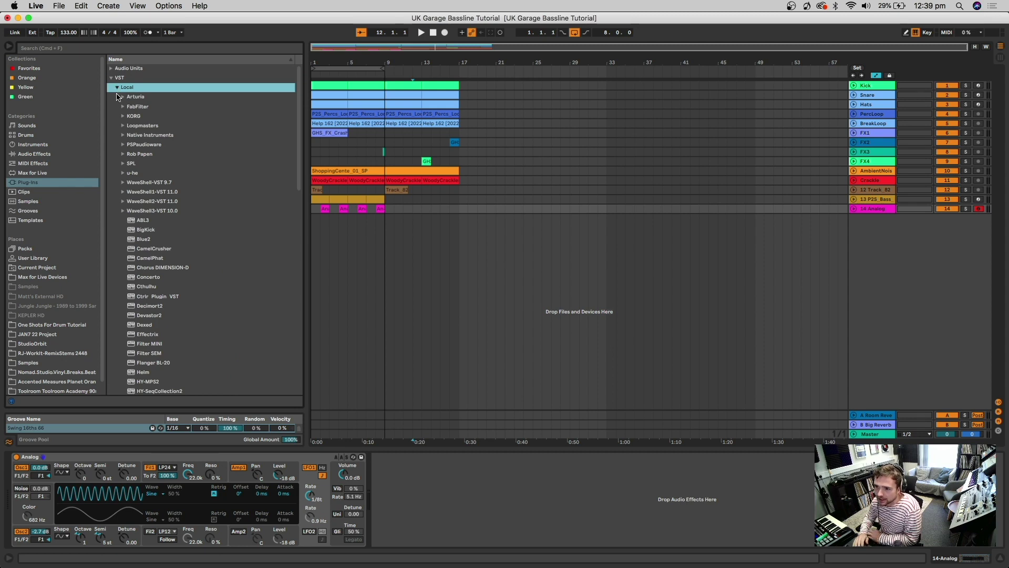
click(105, 48)
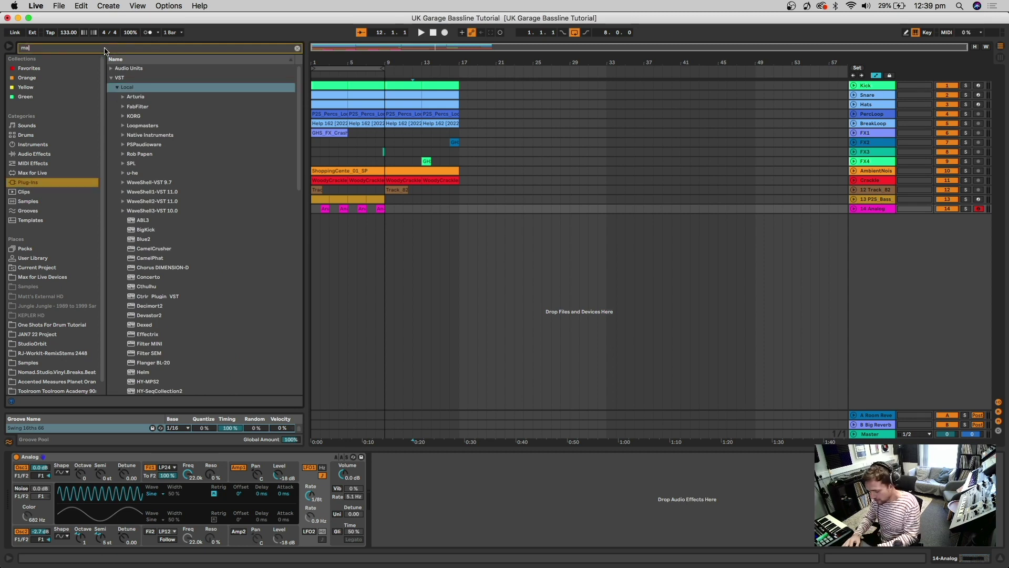
text(massive)
Step: Load the Audio Unit version of Native Instruments Massive onto a new MIDI track below the Analog track
click(111, 77)
click(111, 68)
click(116, 78)
drag(138, 87, 222, 168)
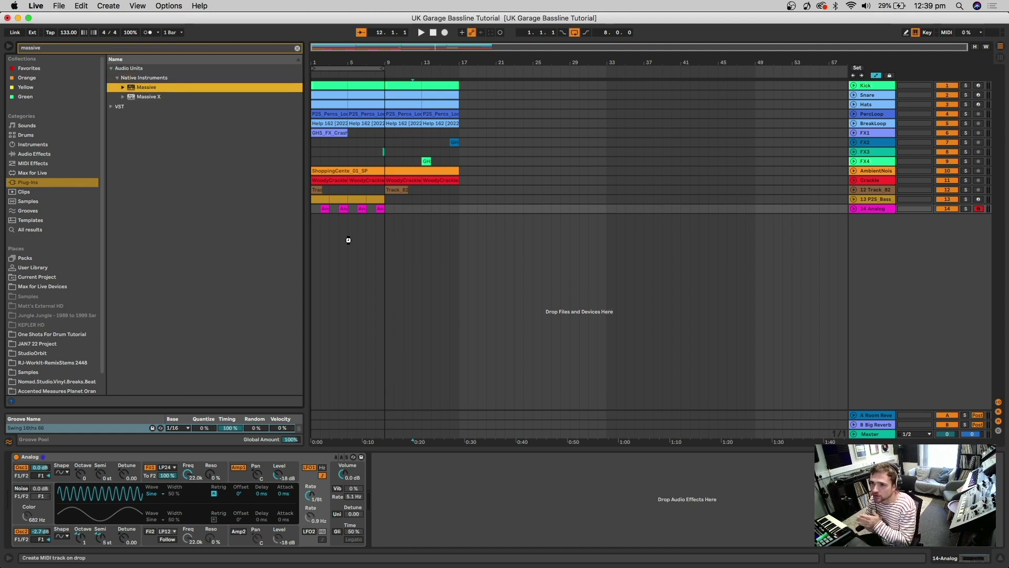
drag(349, 240, 347, 239)
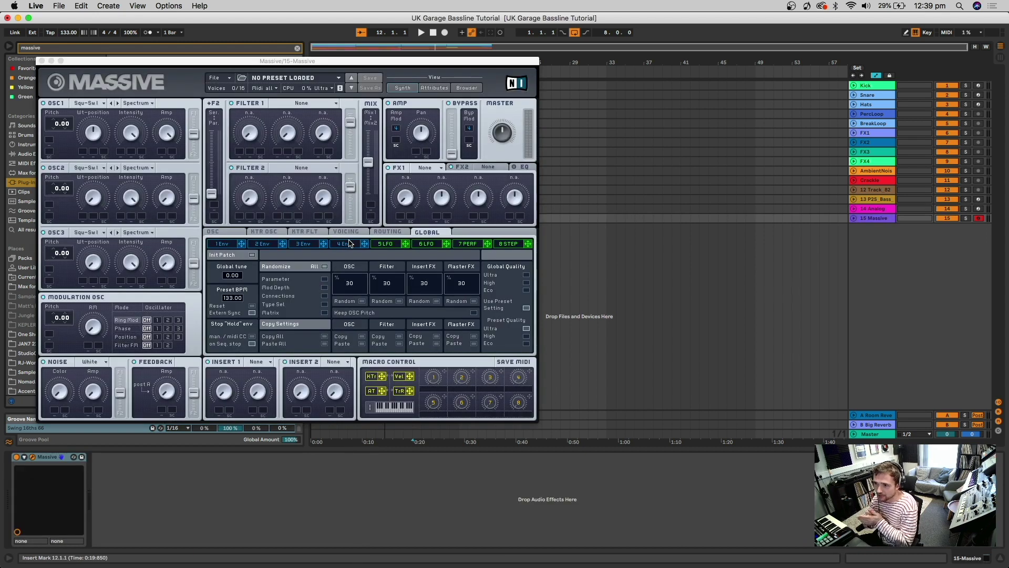
Step: Load the Bruva preset from the Modern UK Garage and Bass folder in Massive's browser
click(460, 89)
scroll(205, 287, down, 2)
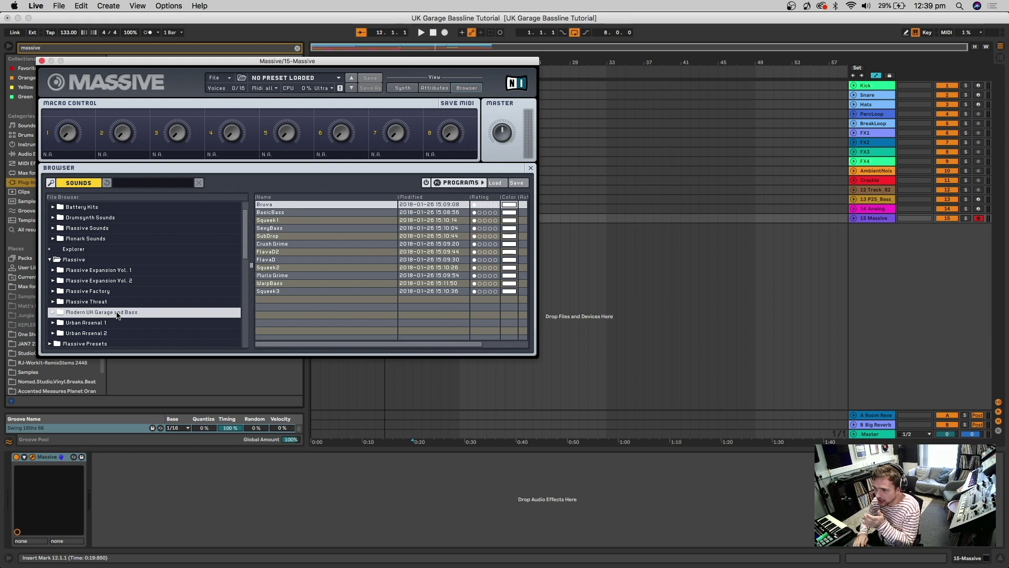
click(291, 206)
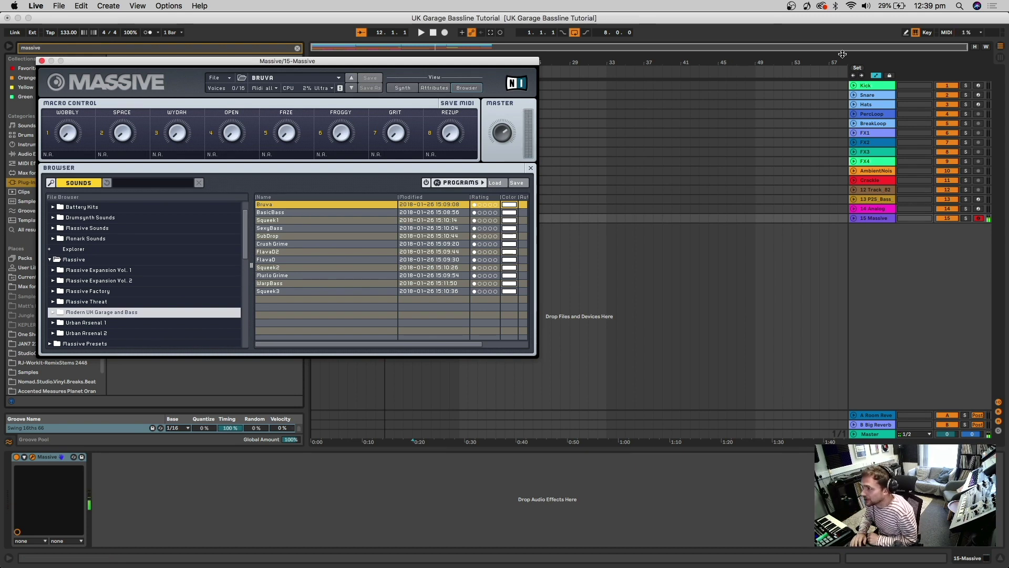
Step: Raise the system volume, and view the Bruva patch's synth page before closing the Massive window
click(864, 6)
click(886, 56)
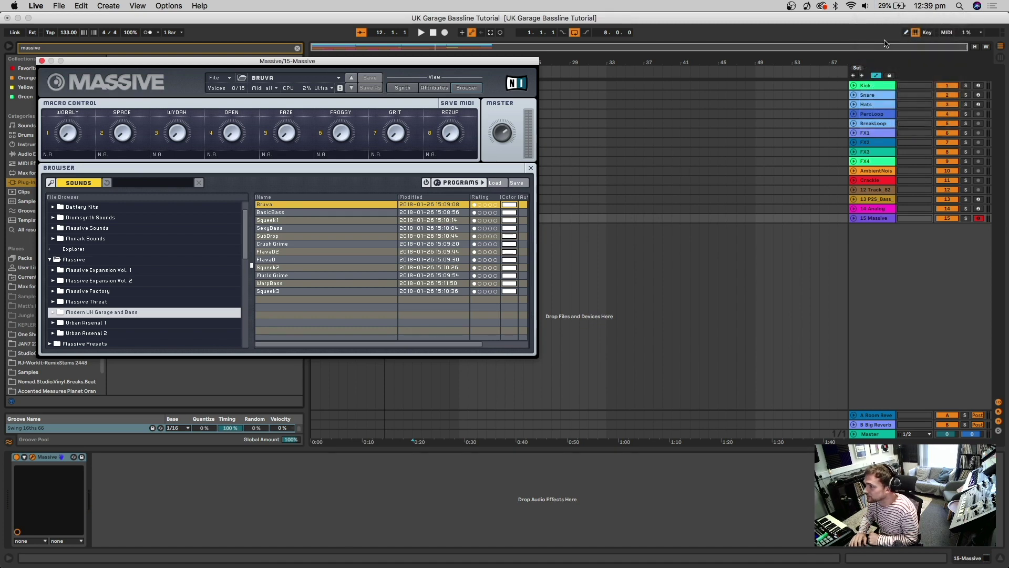
key(XF86AudioRaiseVolume)
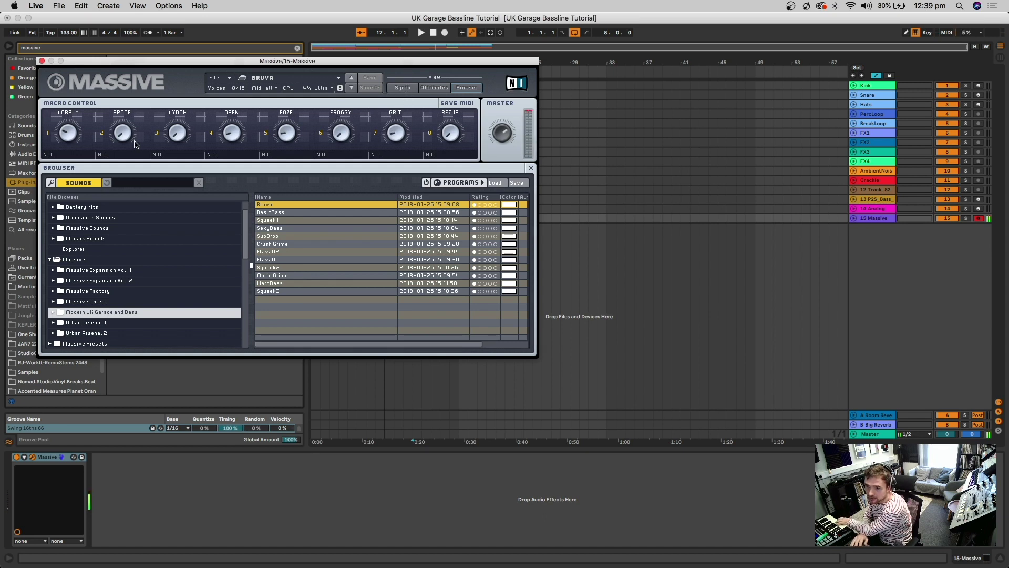
click(402, 88)
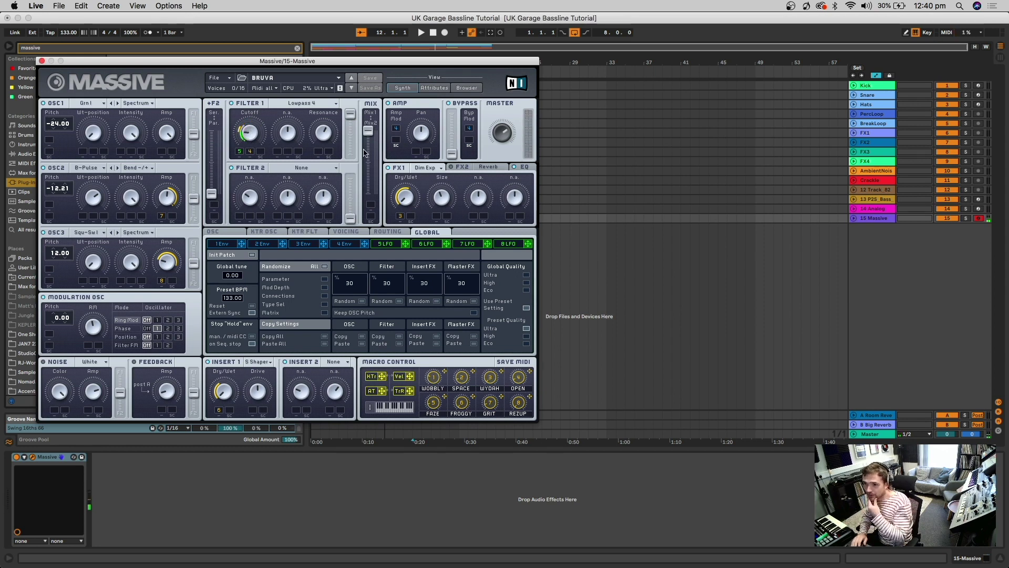
click(42, 61)
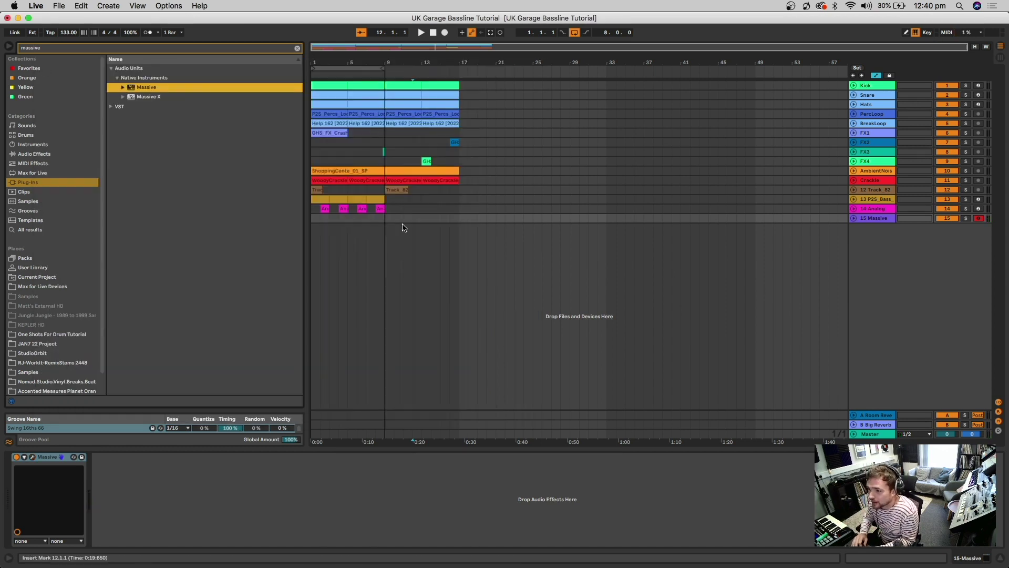
Step: Play from the start and insert an empty one-bar MIDI clip at bar 3 on the Massive track
click(433, 33)
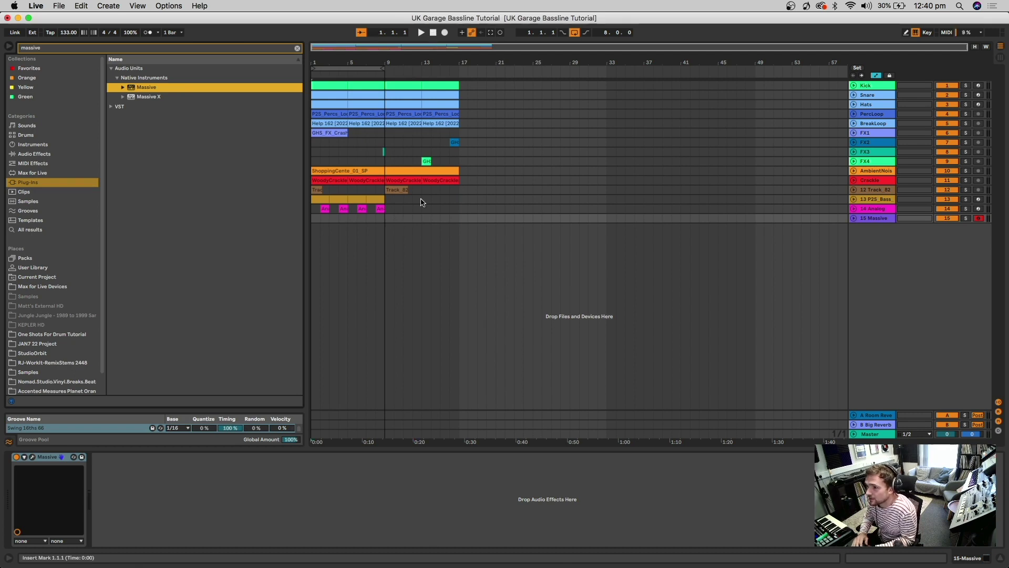
key(space)
drag(321, 63, 321, 169)
drag(363, 219, 401, 218)
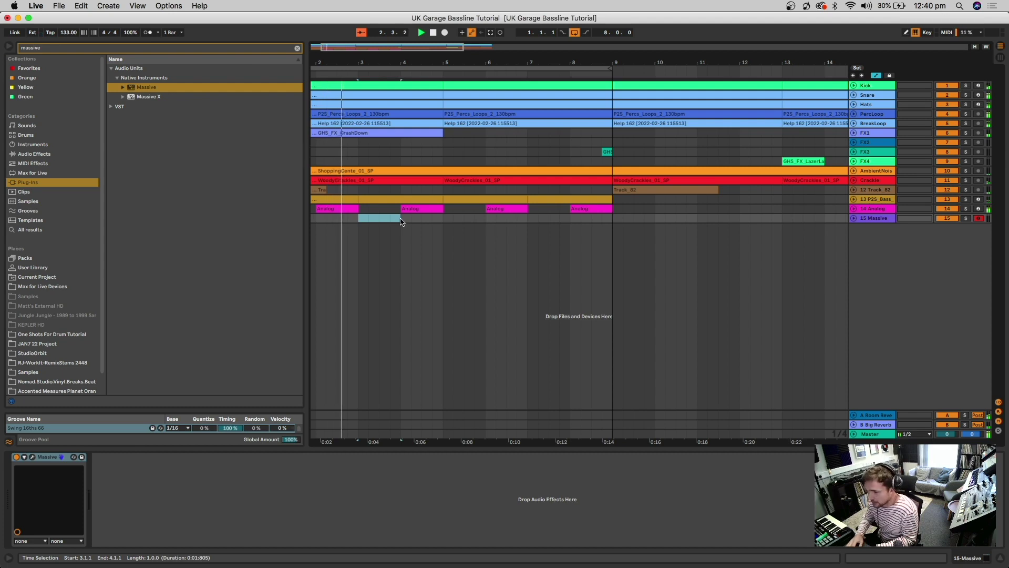
key(super+shift+m)
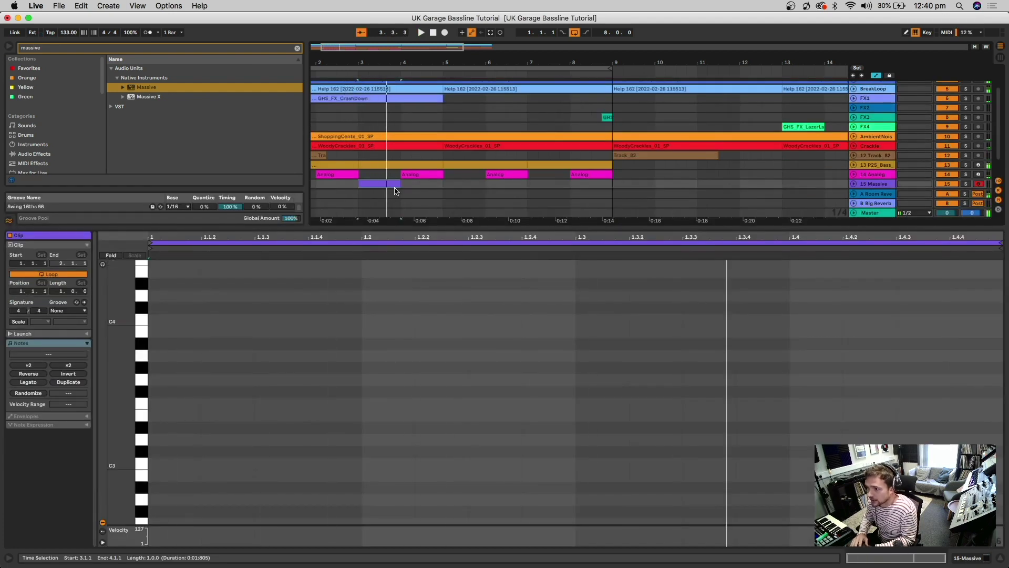
Step: Unfold the P25_Bass track and delete its two-bar clip at bar 3
scroll(849, 174, down, 2)
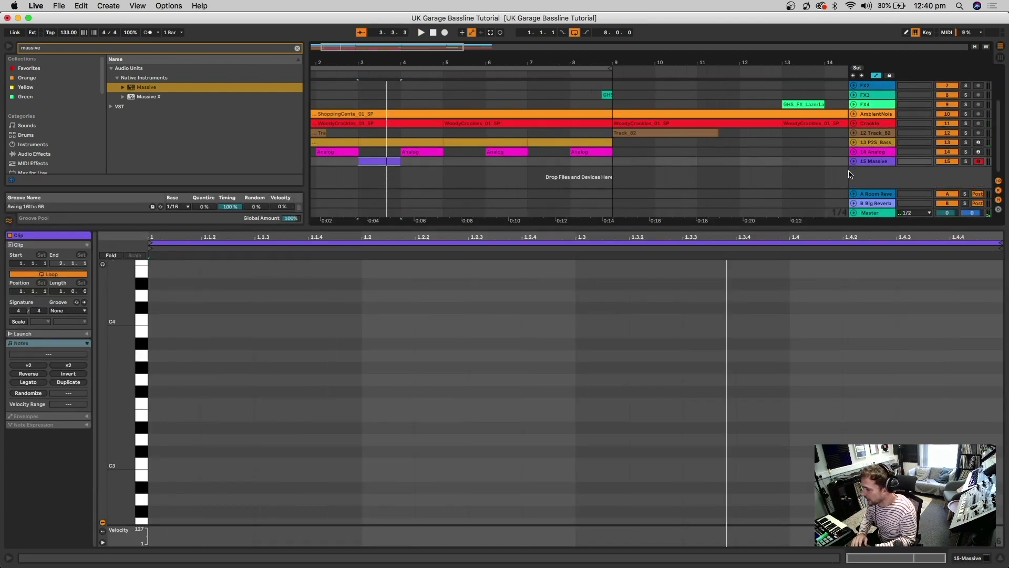
key(super+alt+l)
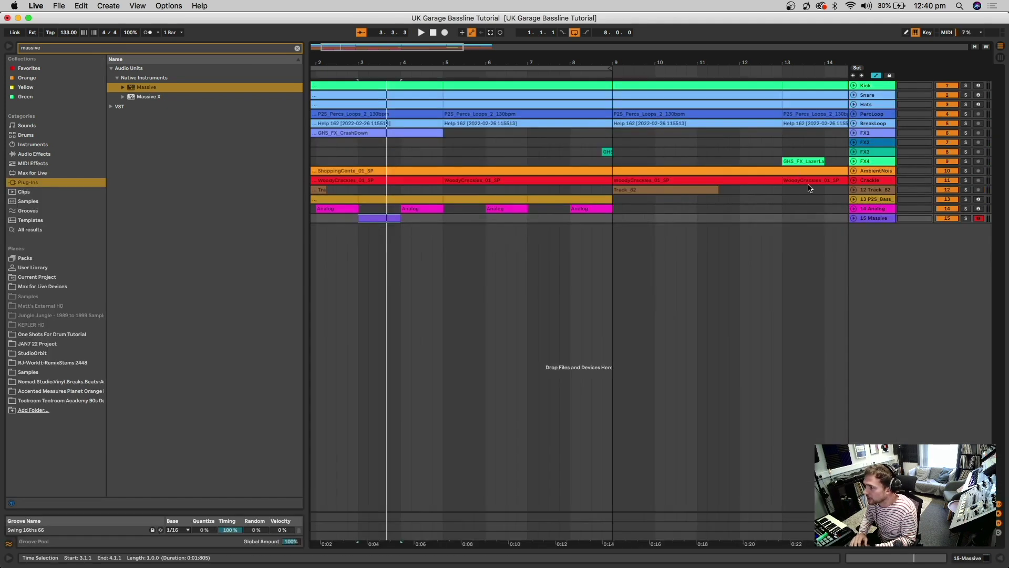
click(853, 199)
scroll(490, 231, left, 3)
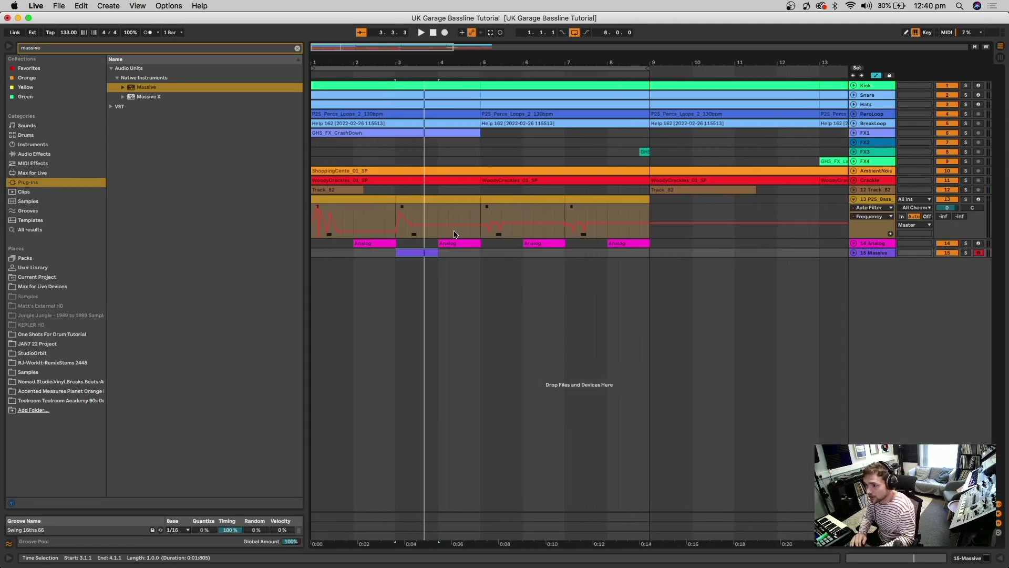
drag(425, 204, 333, 210)
click(430, 197)
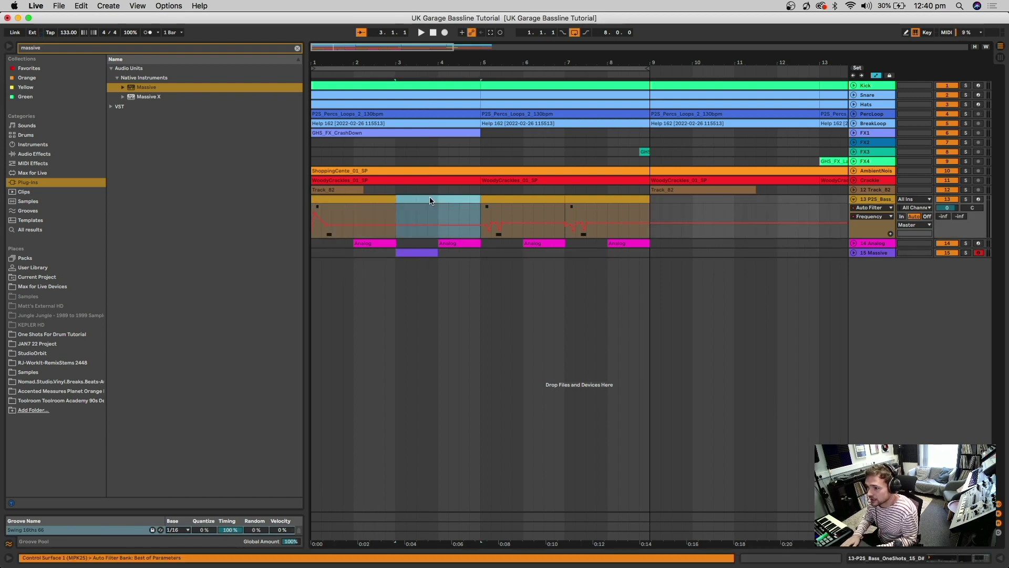
Step: Open the Massive clip at bar 3 and draw a sixteenth-note B1 on its first beat
double_click(418, 251)
key(b)
click(168, 357)
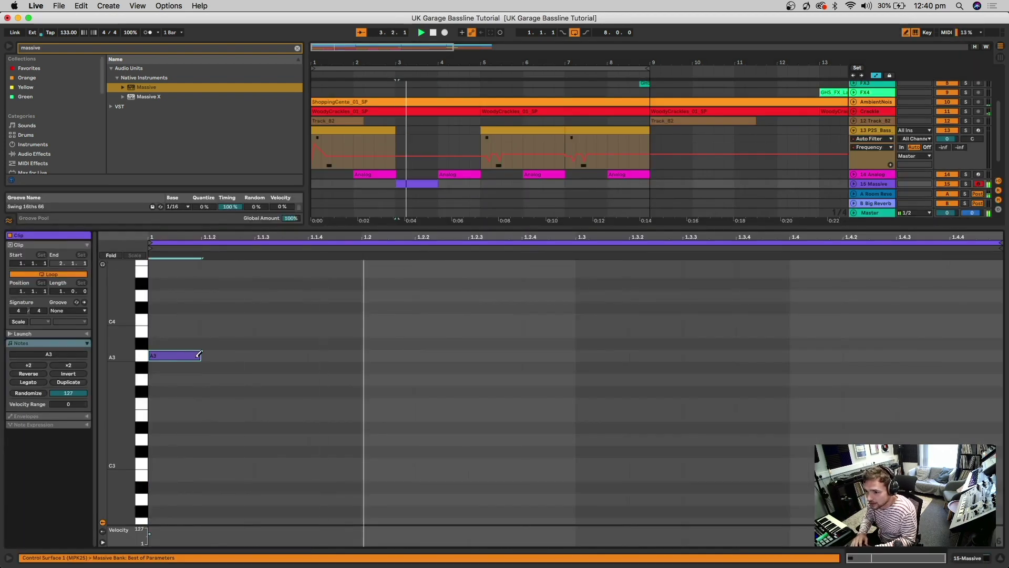
scroll(183, 434, down, 6)
click(181, 431)
key(space)
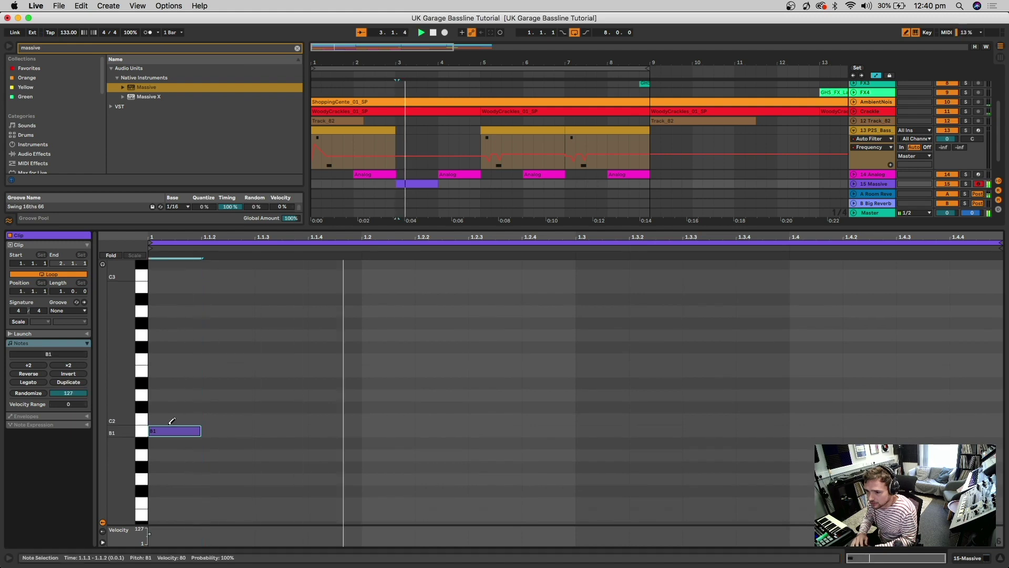
Step: Add sixteenth notes E2 at 1.2 and A1 at 1.2.3 in the Massive clip
click(337, 370)
click(337, 370)
click(389, 371)
click(478, 455)
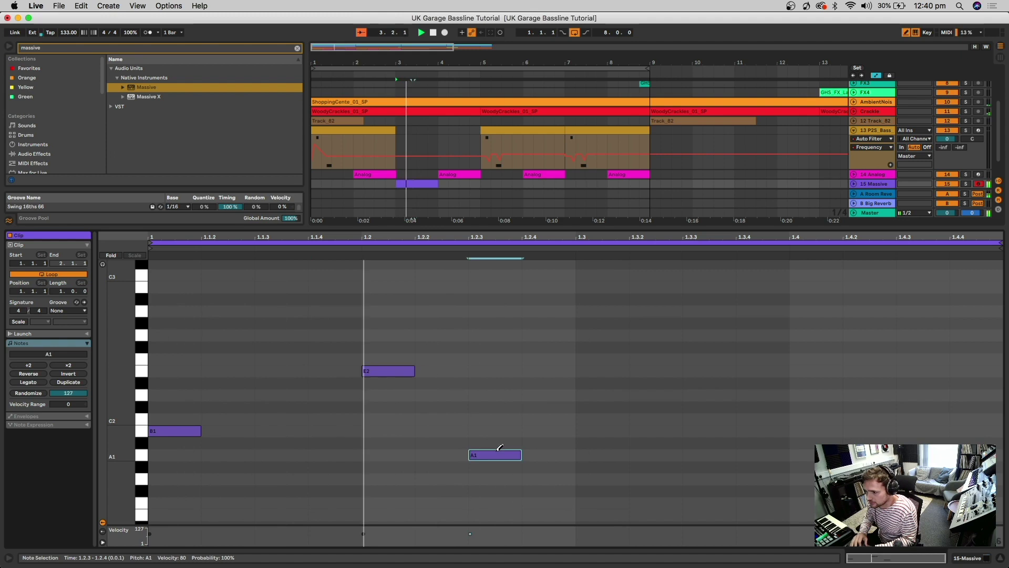
Step: Apply the Swing 16ths 66 groove to the Massive clip and shorten its E2 note
click(68, 311)
click(68, 326)
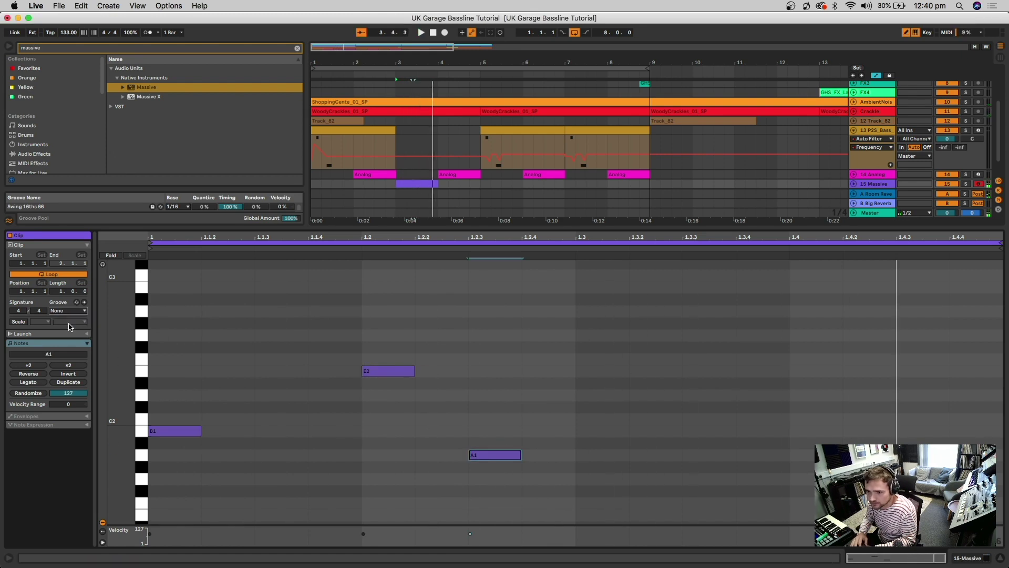
drag(413, 371, 381, 371)
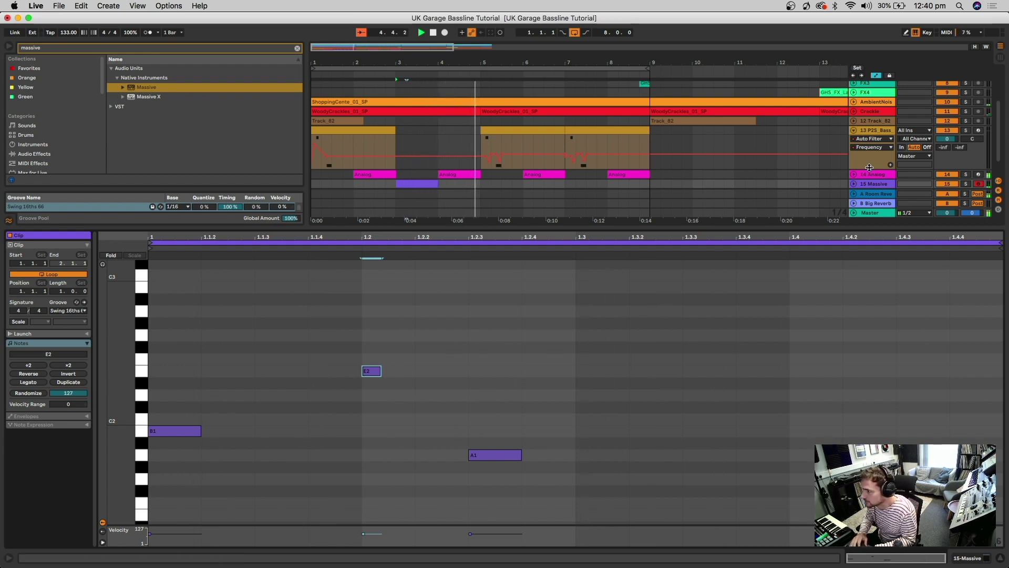
Step: Unfold the Analog and Massive tracks, and lower the Massive track's volume to about -3.6 dB
double_click(873, 174)
key(space)
click(854, 242)
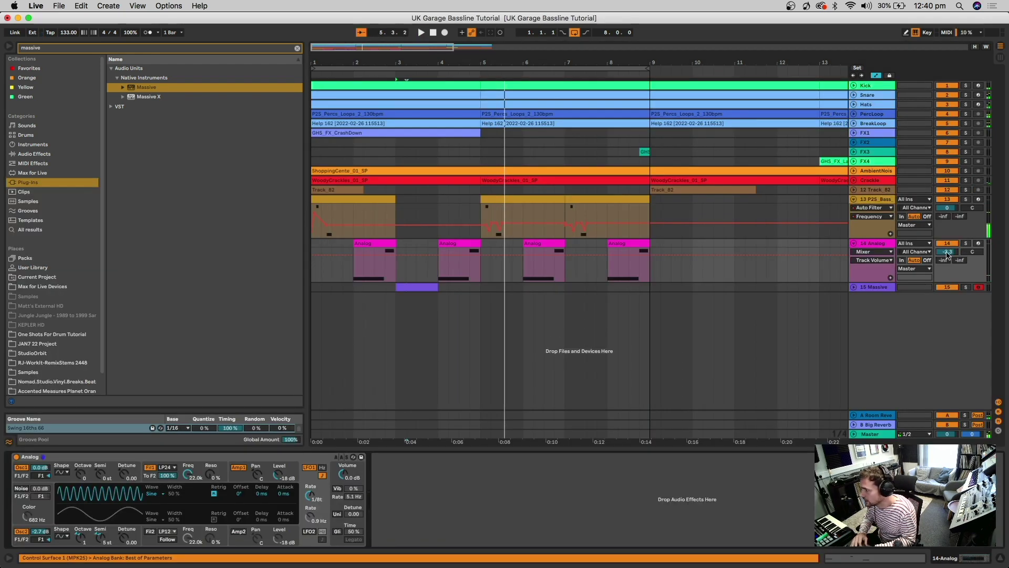
click(853, 287)
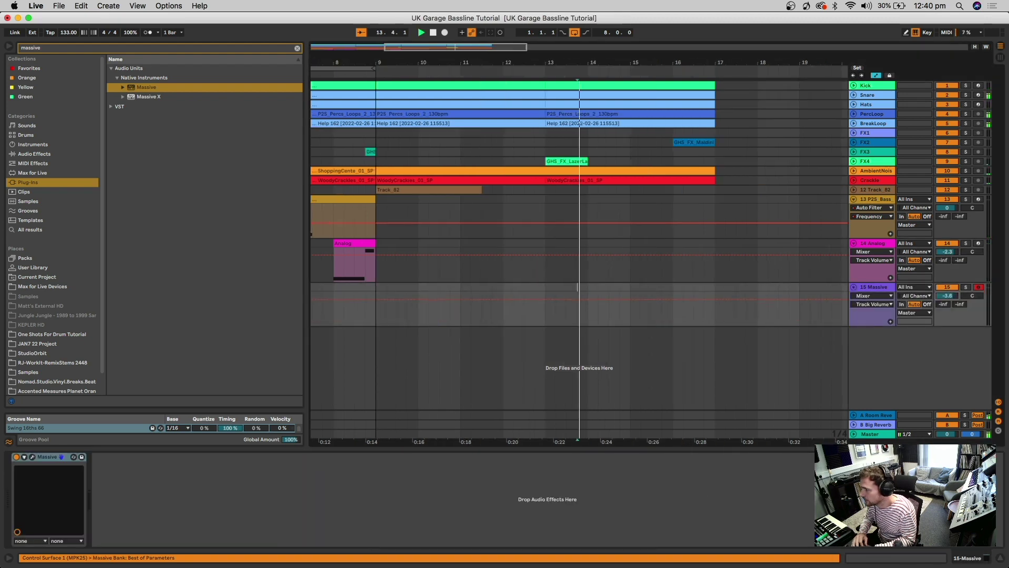
scroll(677, 274, left, 10)
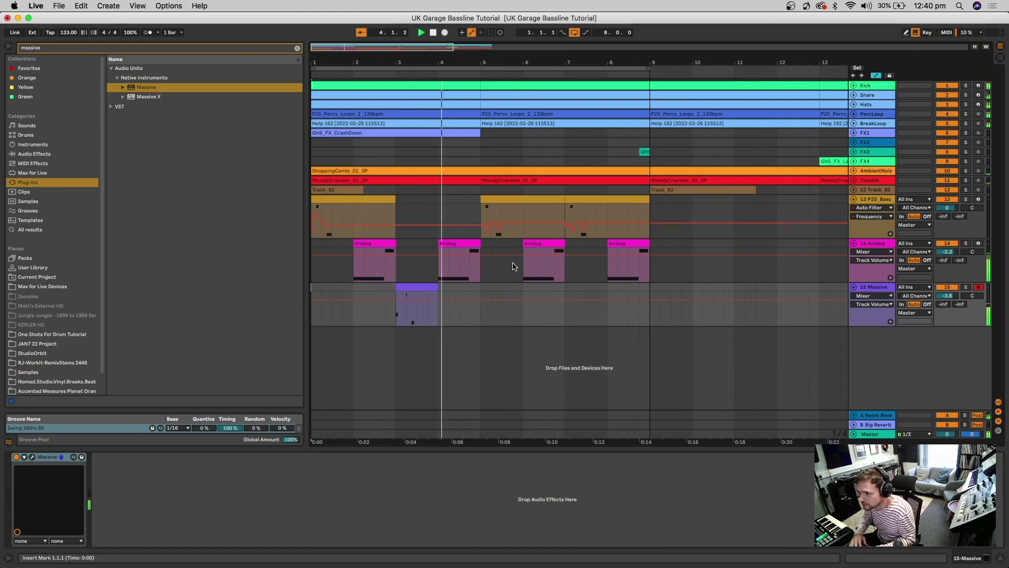
Step: Duplicate the Massive track's bars 1 to 4 onto bars 5 to 8 so its clip repeats at bar 7
drag(479, 295, 288, 293)
key(super+d)
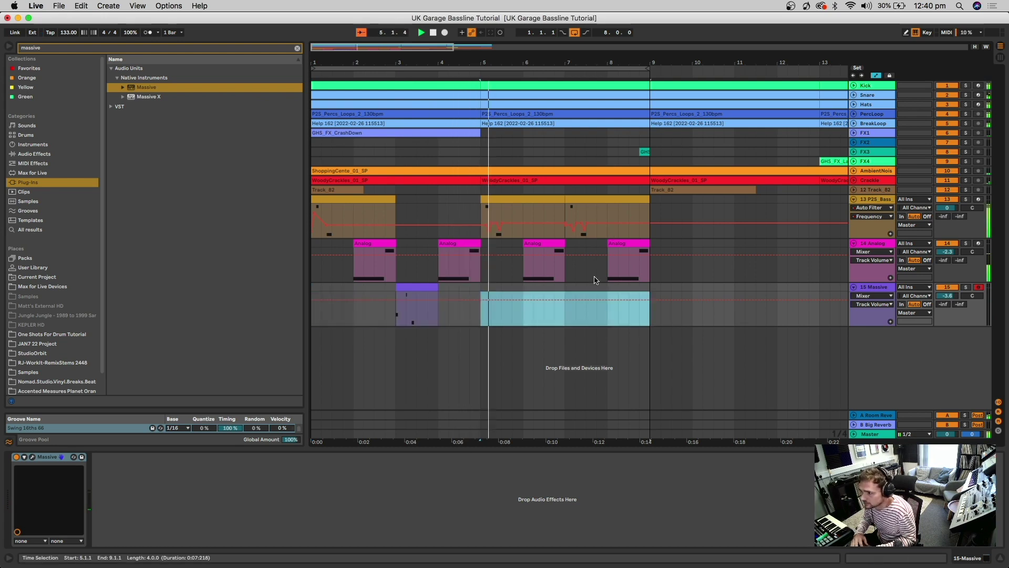
drag(479, 289, 312, 293)
key(super+d)
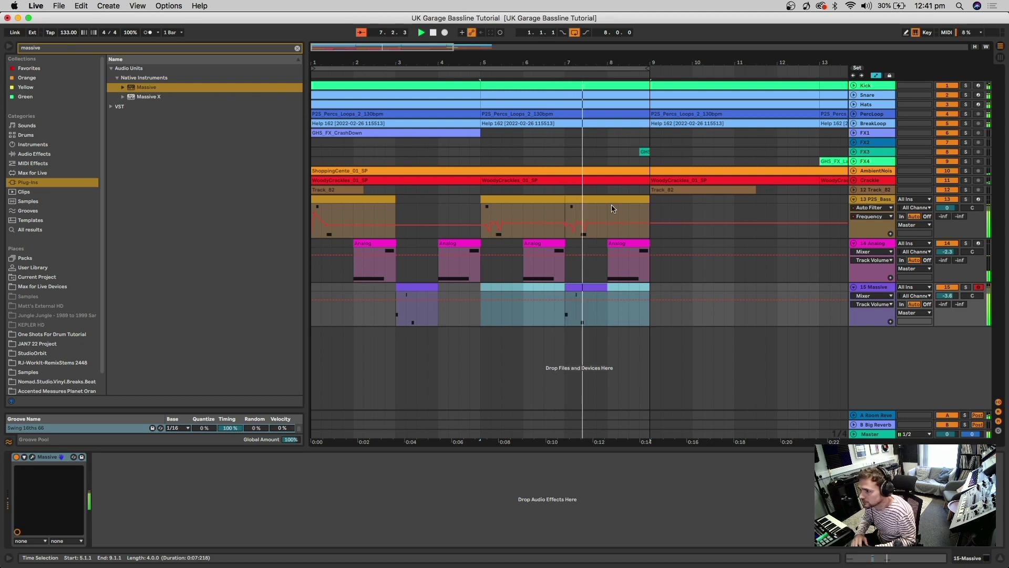
Step: Move the G#2 note to 1.3 in the P25_Bass clip at bar 7 and audition the change
key(space)
drag(577, 55, 577, 126)
click(628, 202)
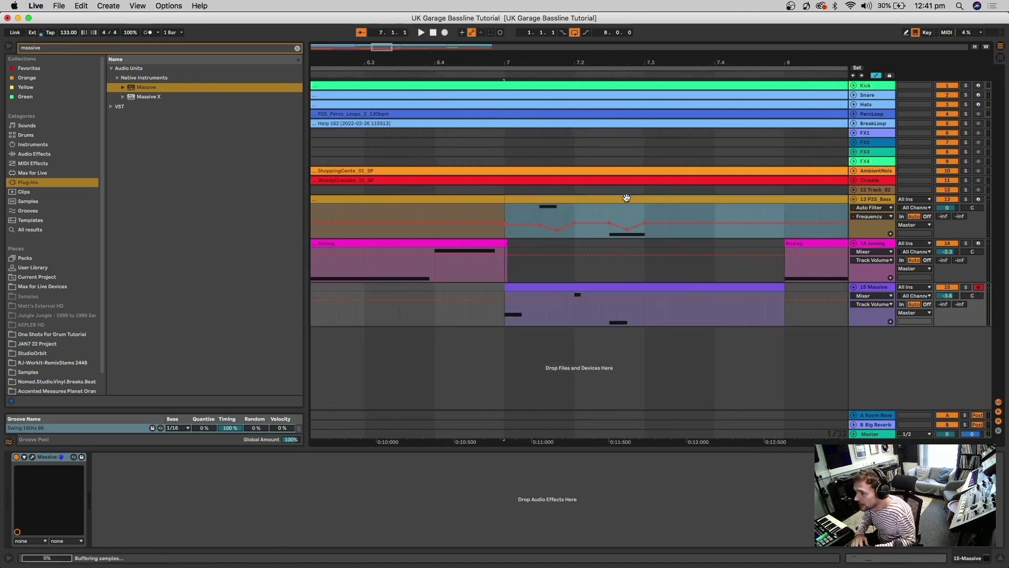
double_click(613, 200)
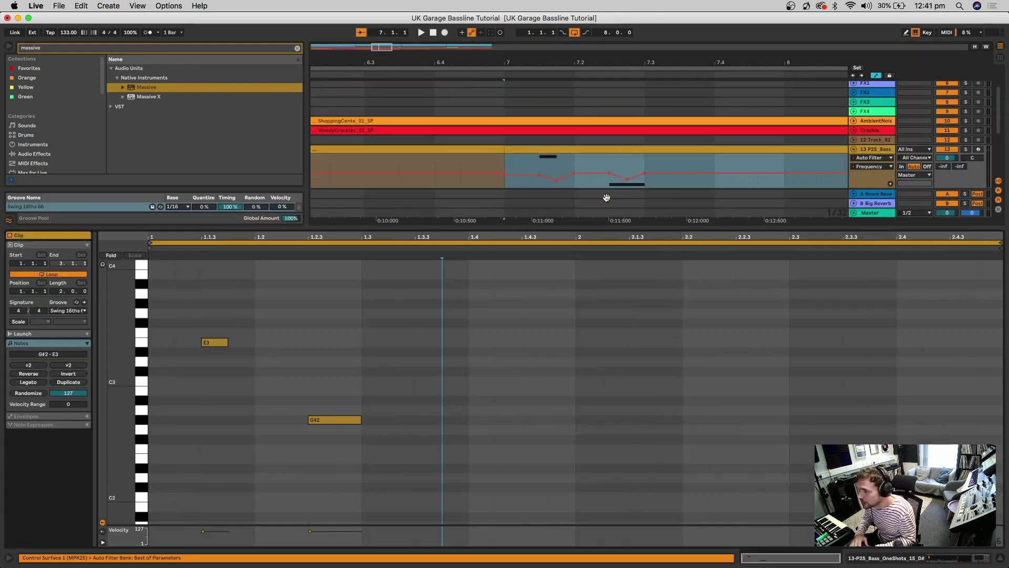
drag(334, 425, 387, 426)
key(space)
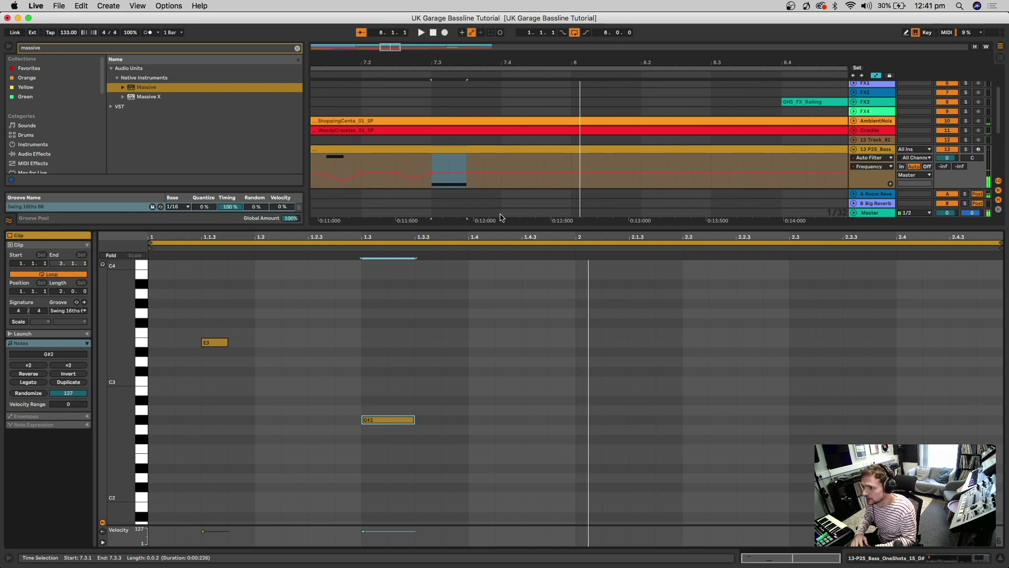
key(space)
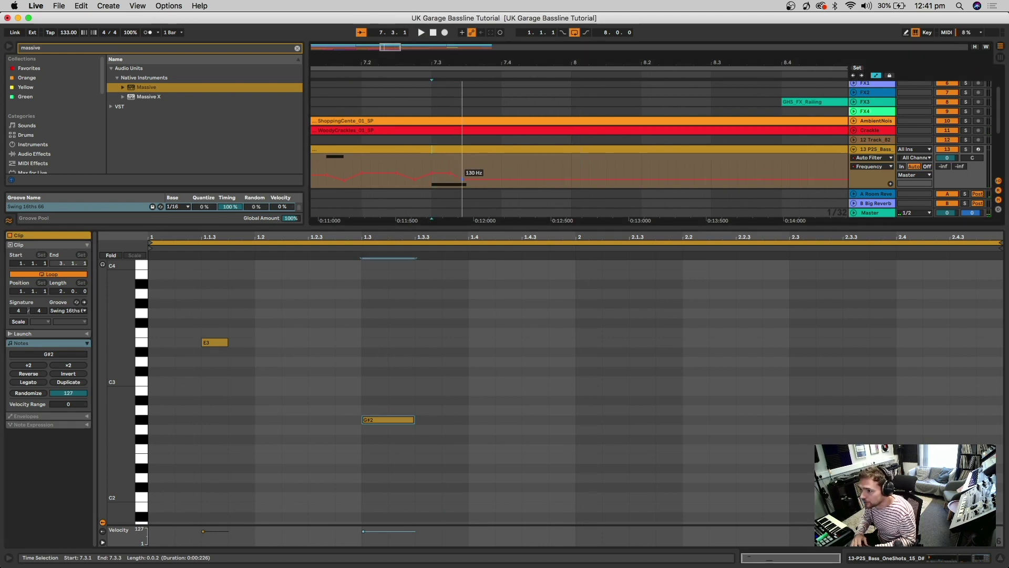
Step: Play the arrangement from bar 7 to audition the bassline section
drag(401, 53, 394, 376)
click(368, 196)
key(space)
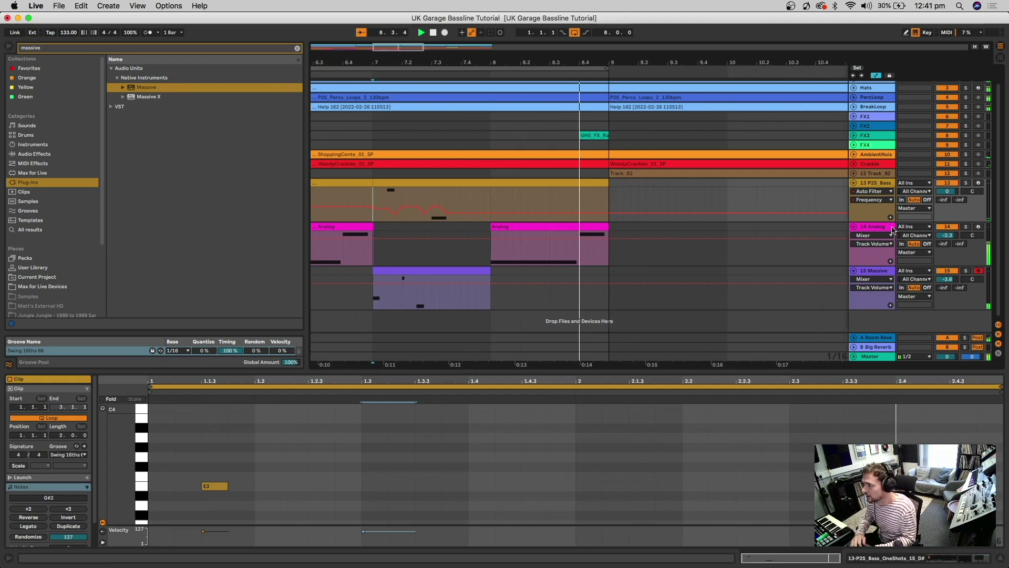
Step: Search the plug-ins for "saturn" and add the VST FabFilter Saturn to the Analog track
click(875, 227)
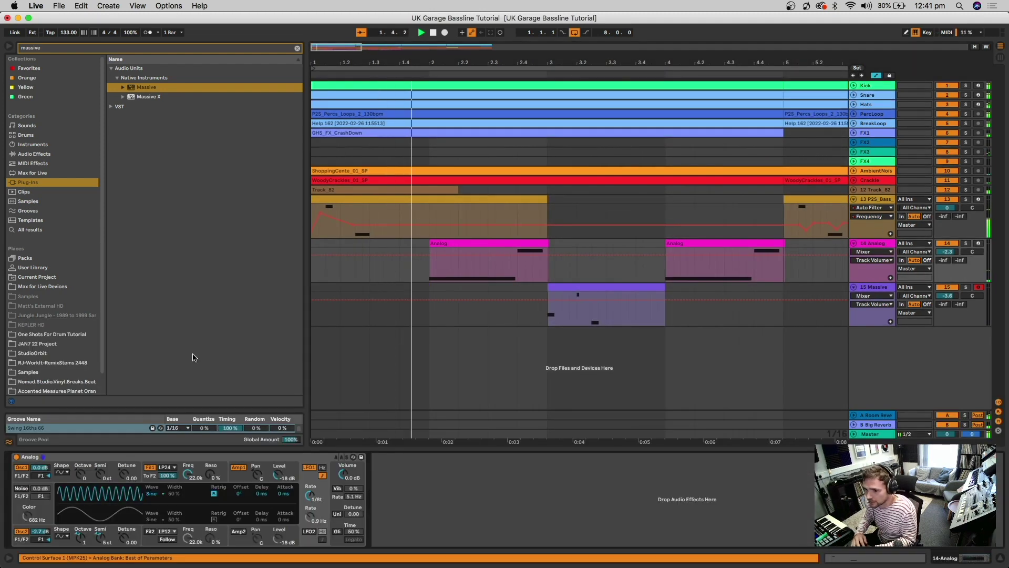
click(33, 144)
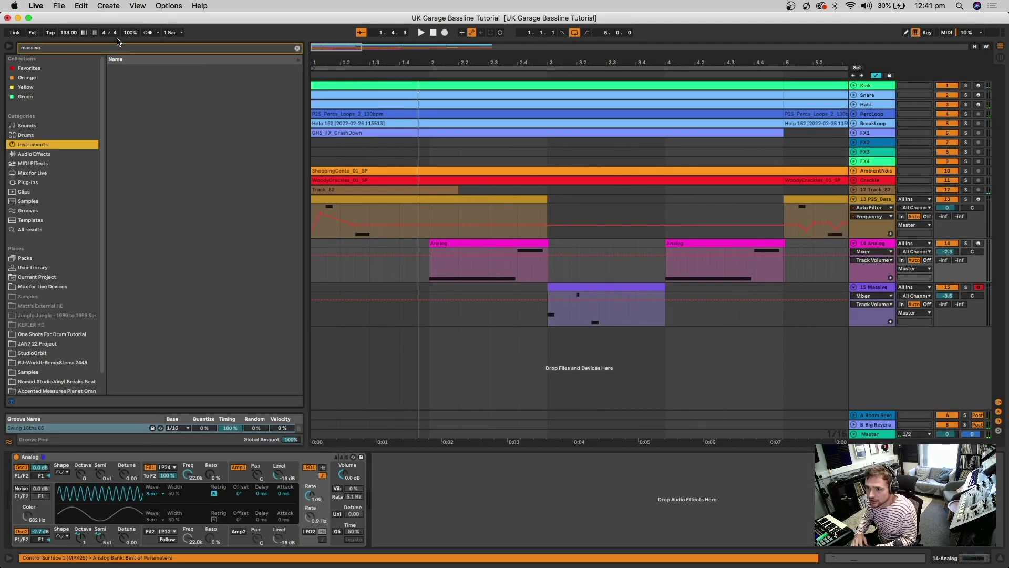
key(super+f)
text(saturn)
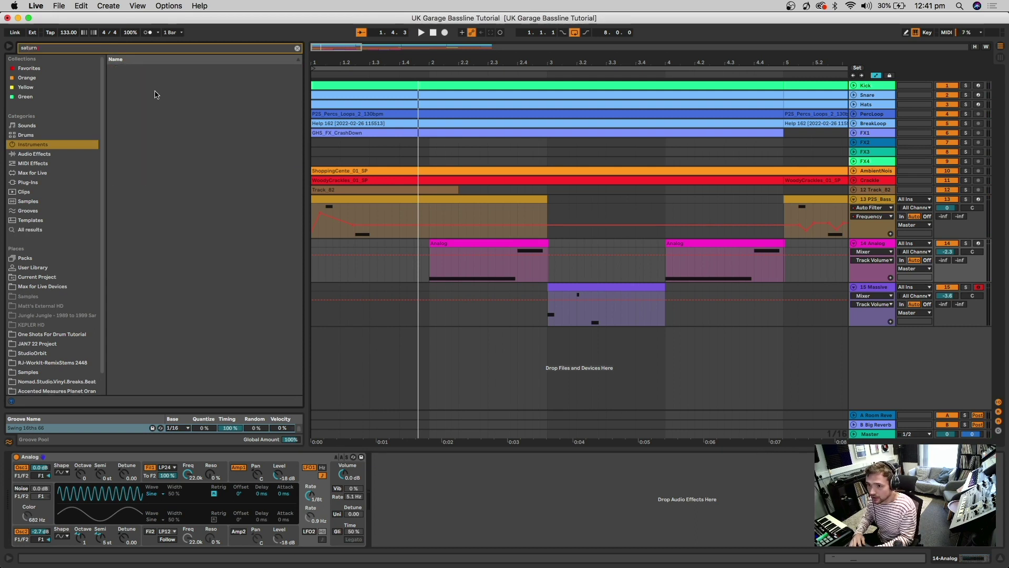
click(34, 184)
click(116, 78)
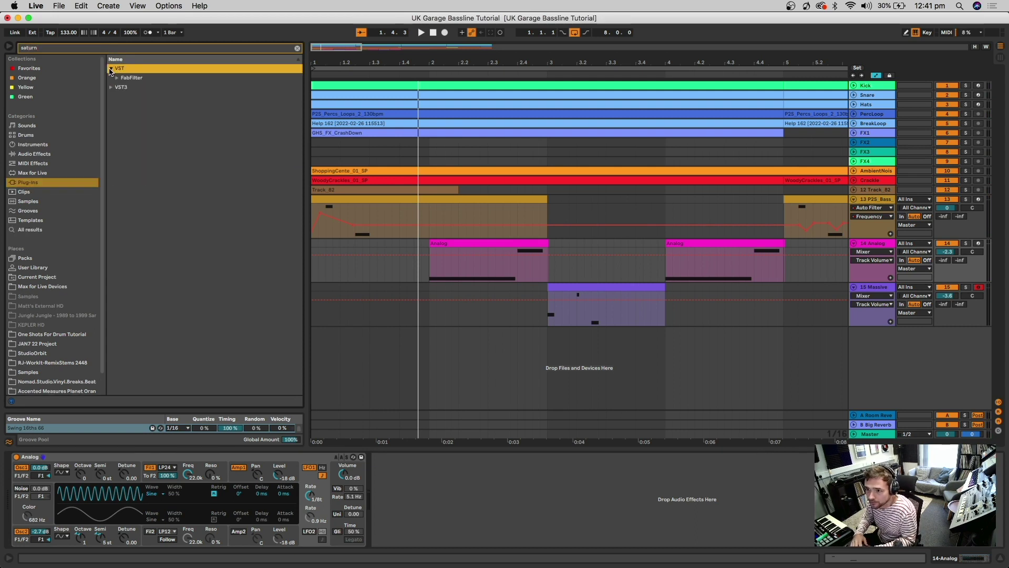
click(141, 88)
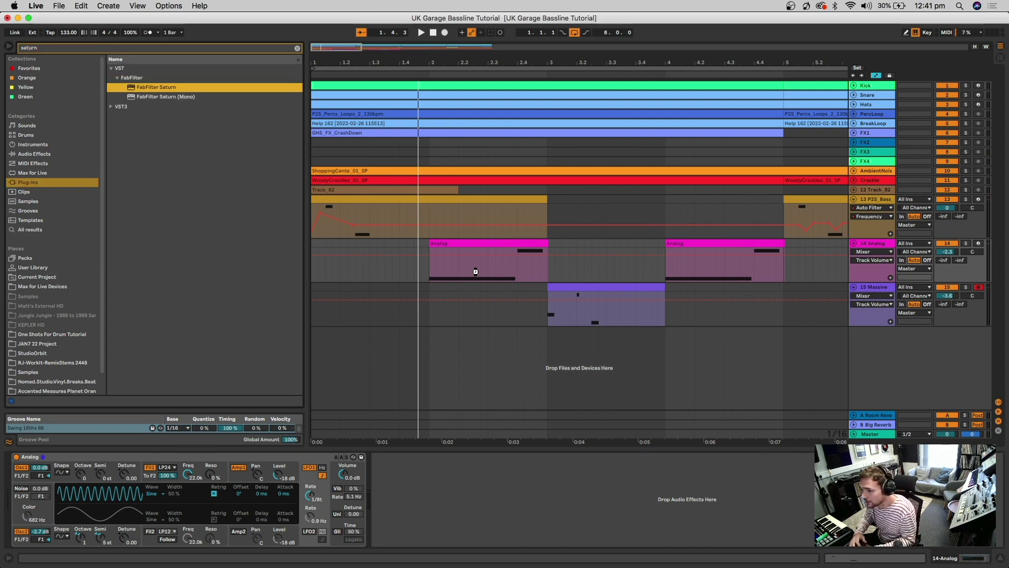
key(Return)
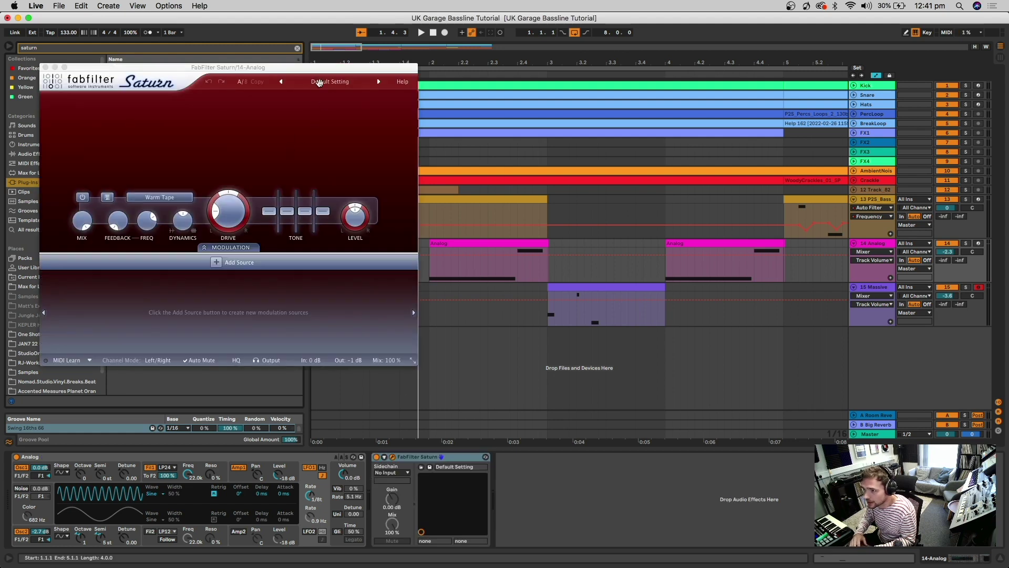
Step: Load Saturn's Best Of preset Tape Transients bM and audition the Analog bass from bar 8
click(326, 82)
mouse_move(337, 104)
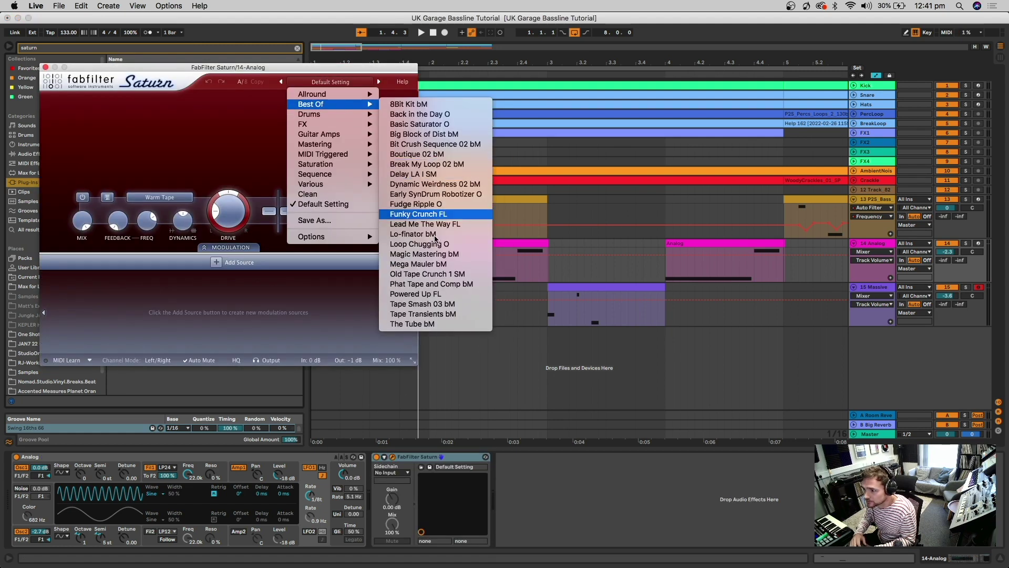
click(426, 313)
key(space)
key(space)
click(642, 279)
key(space)
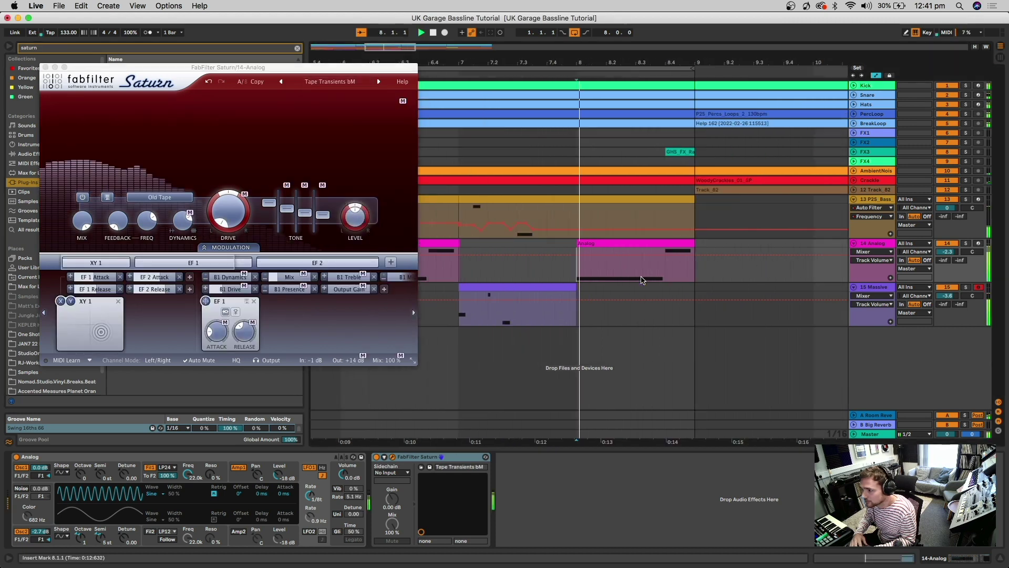
Step: Adjust Saturn's tone controls, raising Band 1 treble to about +1.67 dB and bass to about +0.80 dB
drag(304, 213, 305, 207)
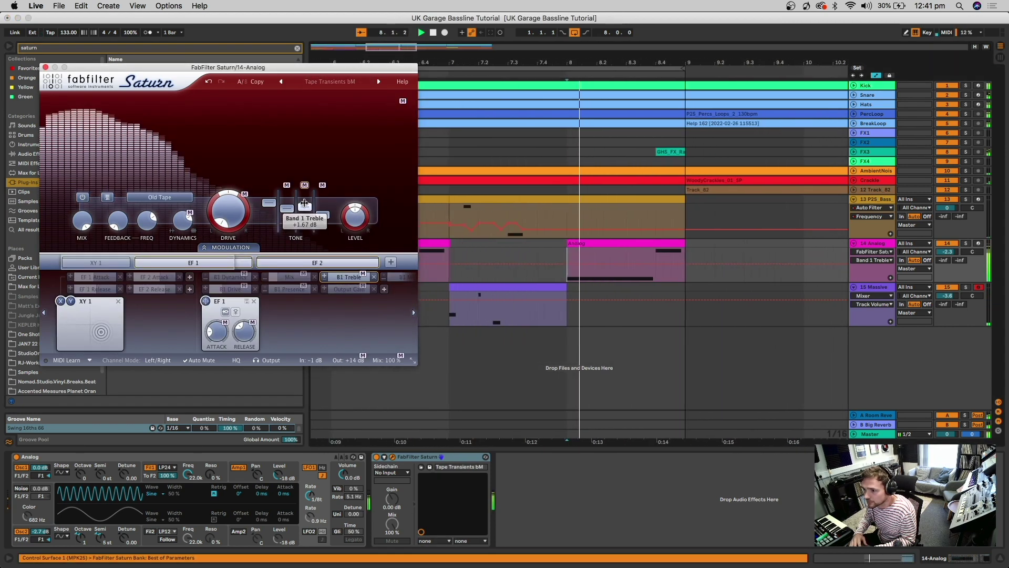
click(272, 205)
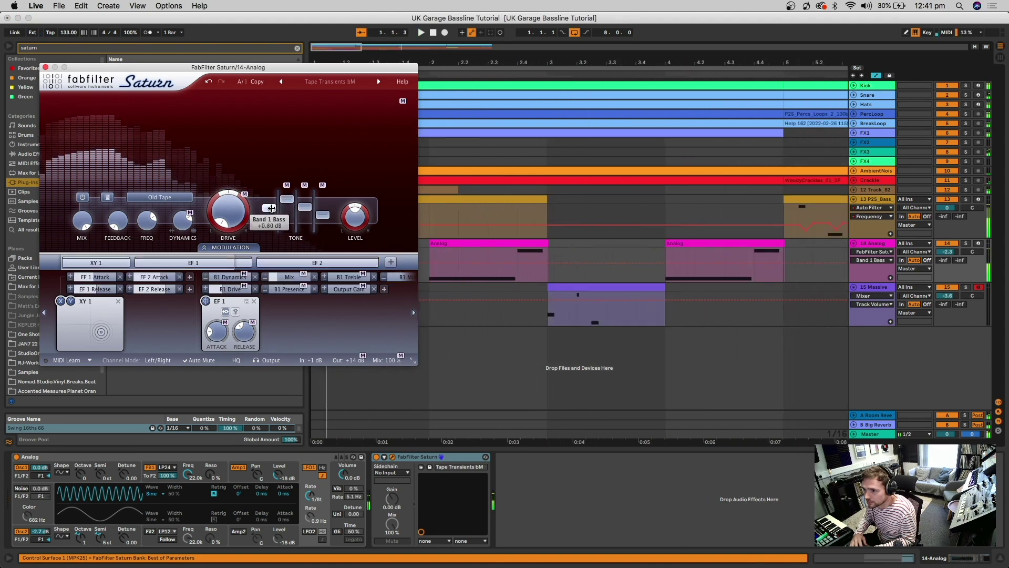
click(323, 215)
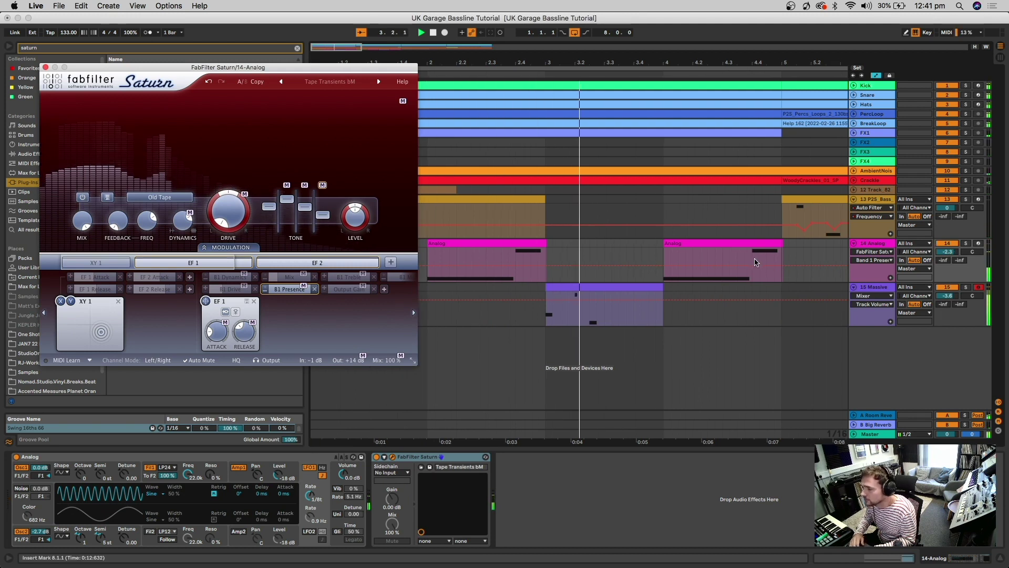
Step: Close Saturn and lower the track volumes to -7.0 dB for Massive, -3.0 dB for Analog and -2.4 dB for P25_Bass
drag(947, 295, 947, 313)
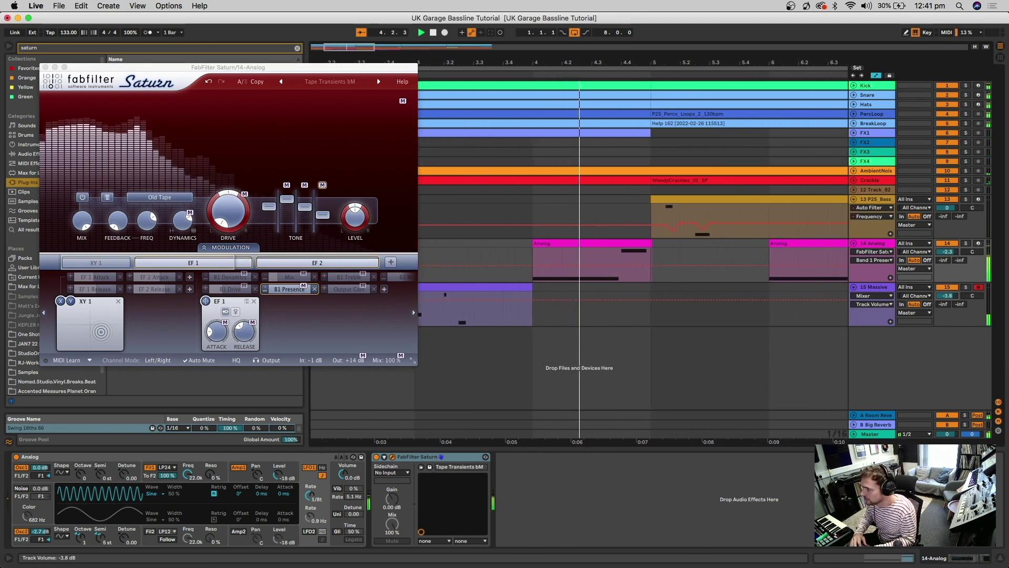
click(46, 67)
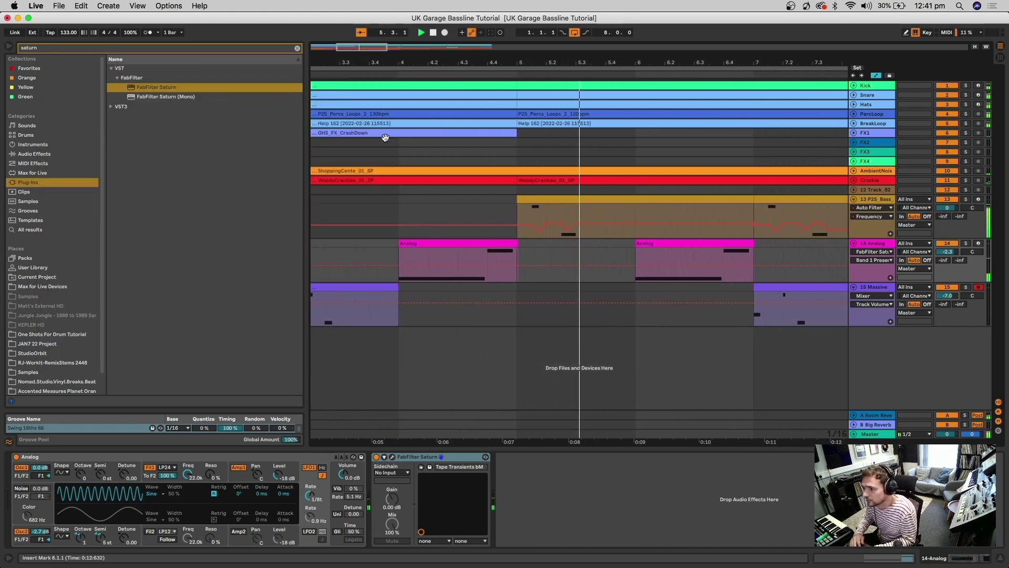
drag(523, 70, 521, 131)
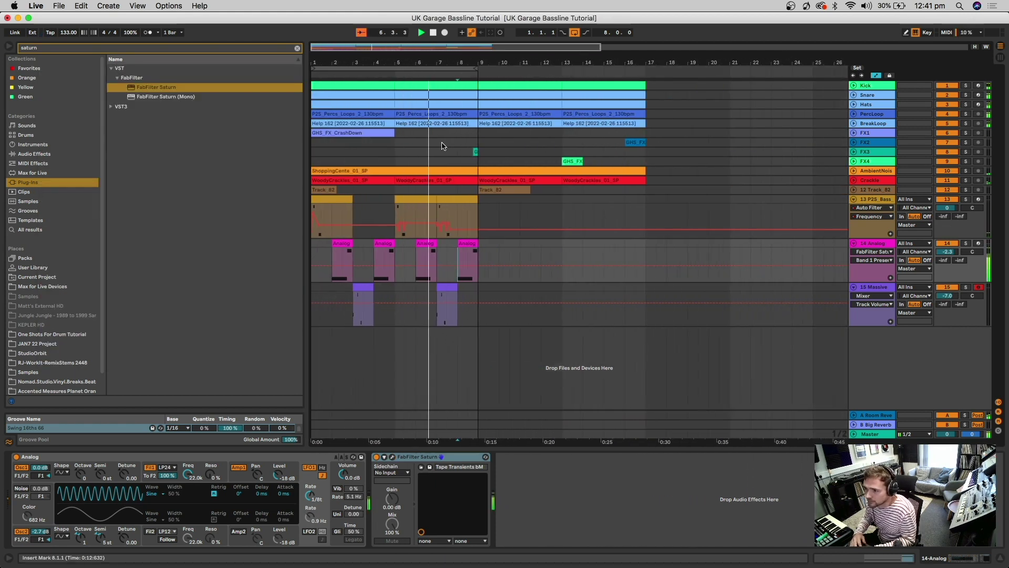
drag(949, 252, 953, 253)
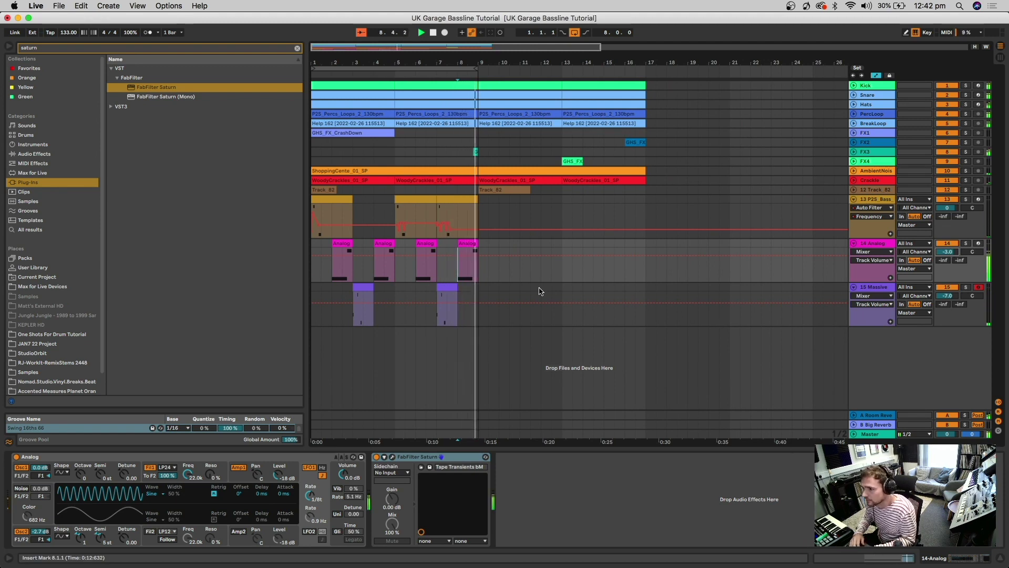
drag(948, 207, 949, 212)
Step: Duplicate the Massive track and remove the copied clips from the new track
click(875, 287)
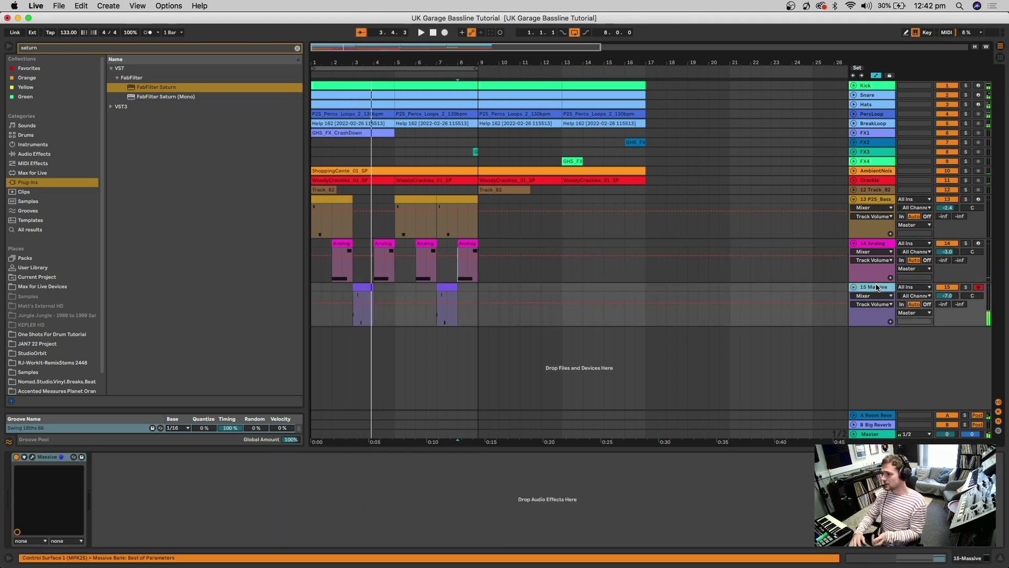
key(super+d)
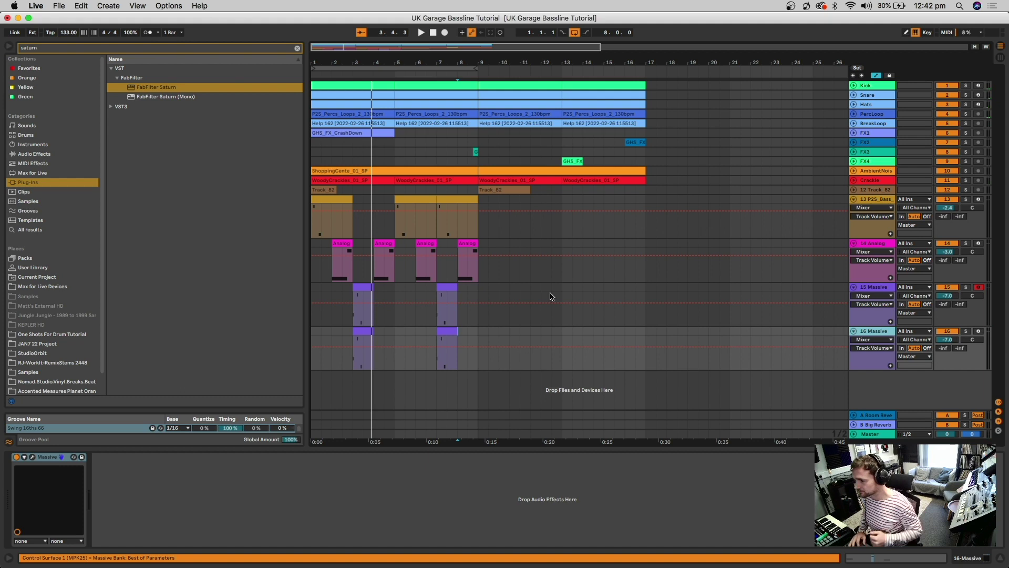
key(space)
drag(487, 344, 294, 338)
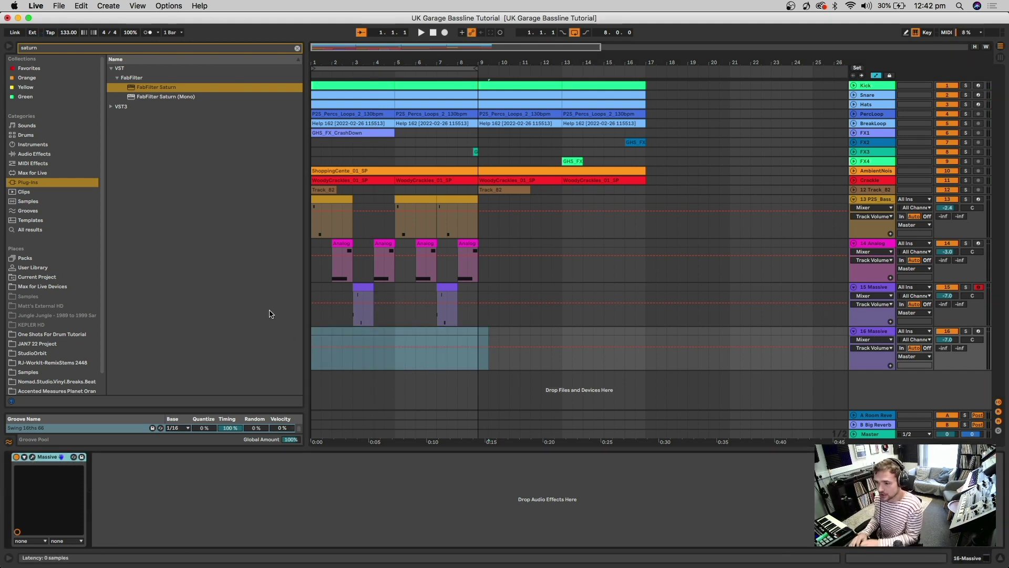
Step: Arm the duplicated Massive track, audition Squeek2 and Murlo Grime, and load the WarpBass preset with the keyboard octave at C2 to D3
click(466, 88)
click(276, 268)
click(978, 332)
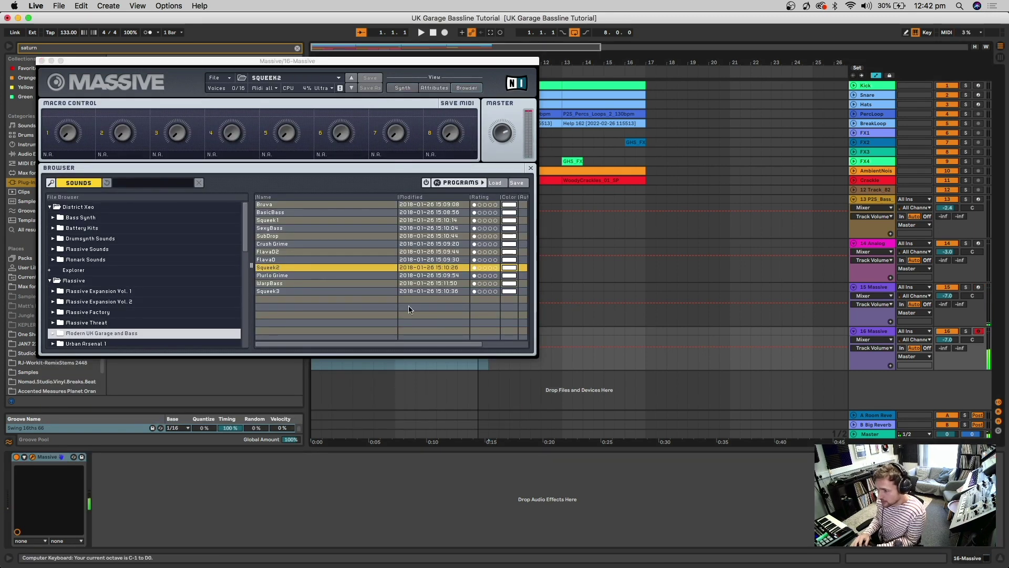
click(281, 275)
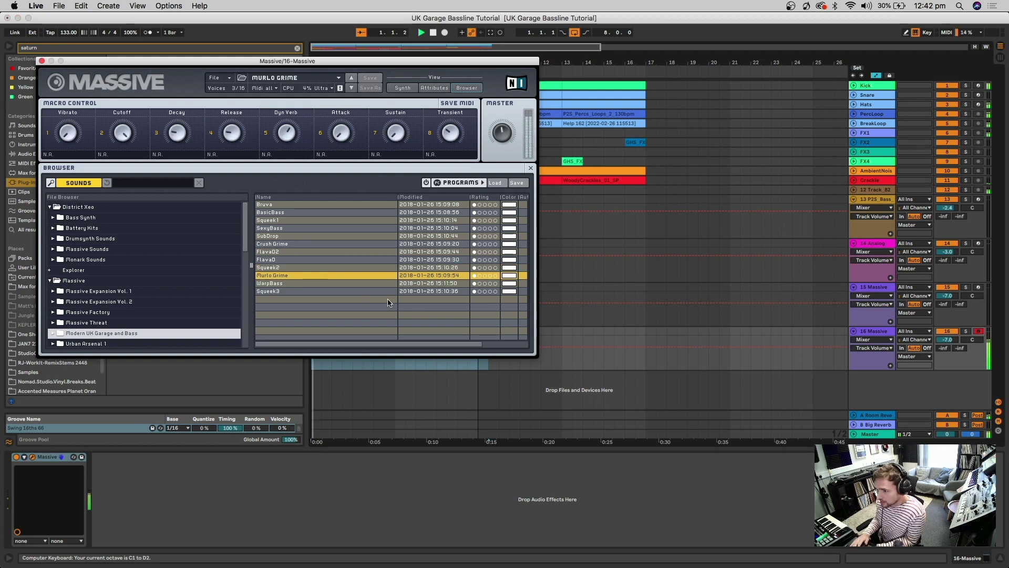
click(279, 284)
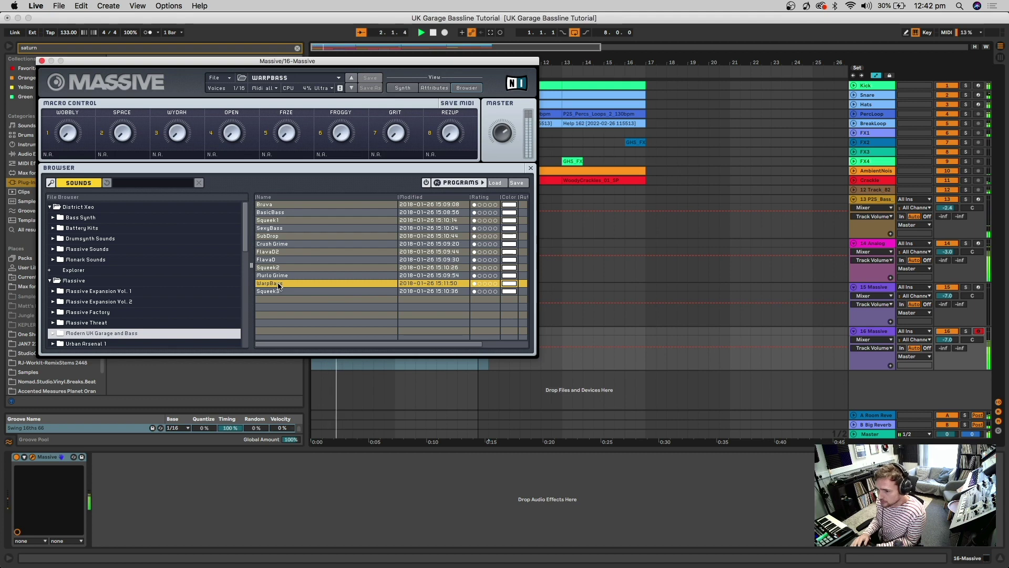
key(z)
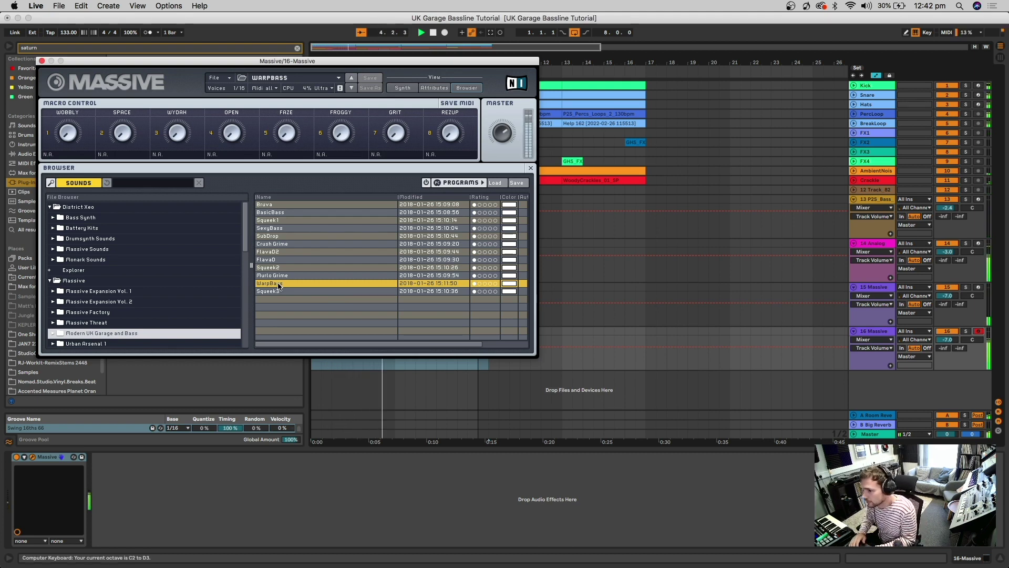
click(42, 61)
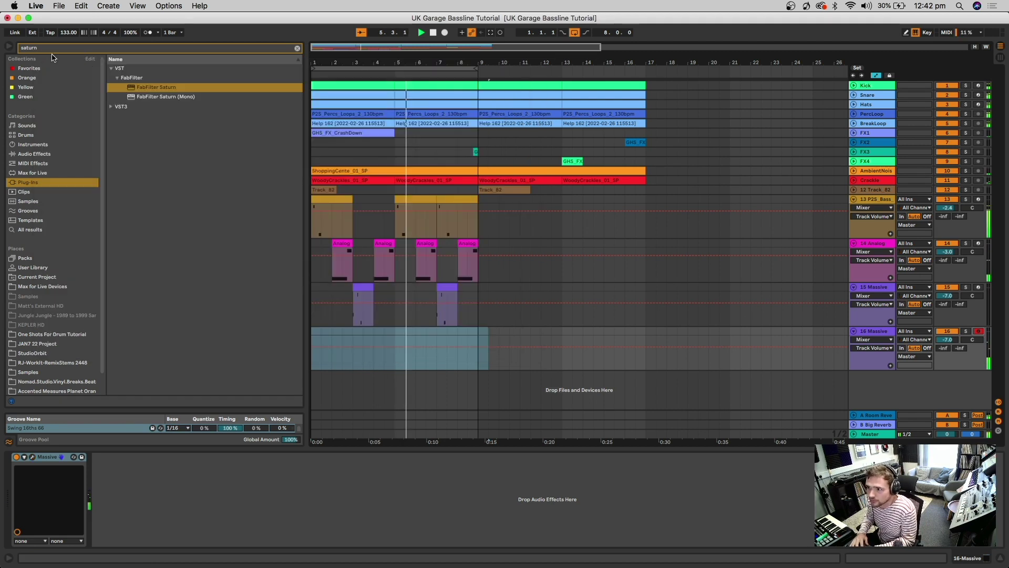
Step: Record a two-note WarpBass phrase on the duplicated Massive track and trim the clip's start to bar 8
drag(465, 59, 465, 69)
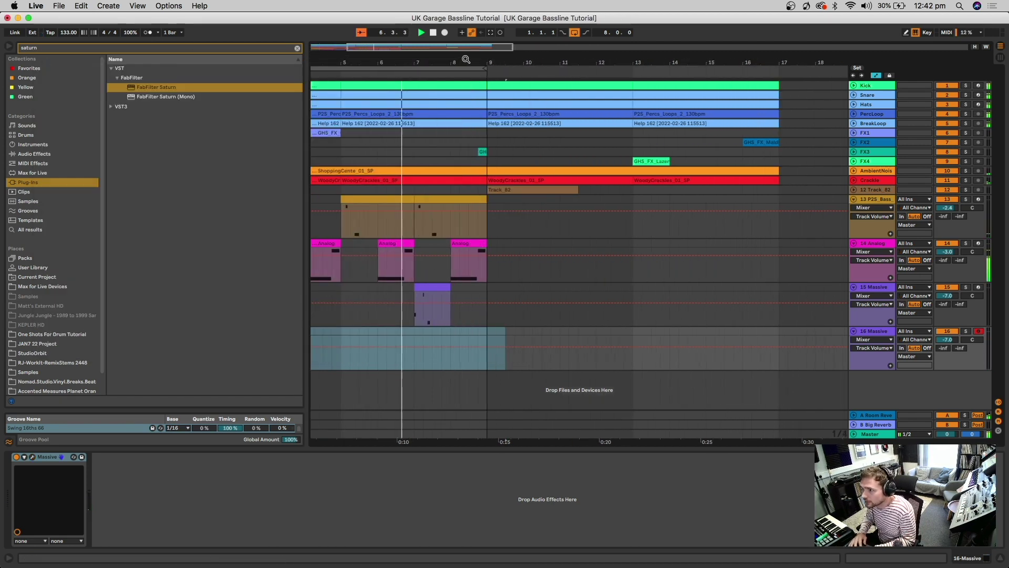
key(F9)
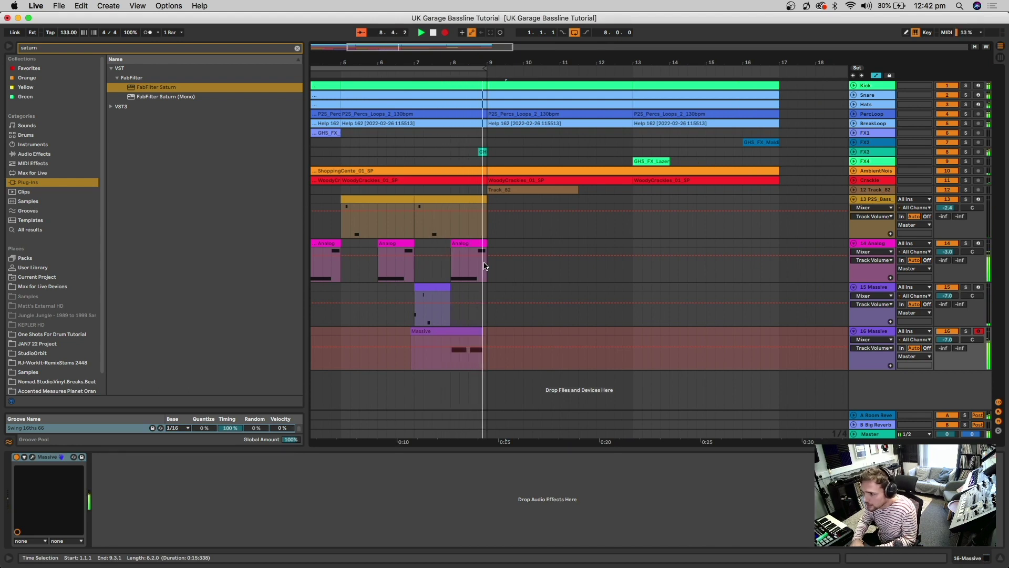
key(space)
drag(409, 331, 451, 331)
Step: Align the recorded clip's two E2 notes to 3.1 and 3.3 and play back the result
double_click(461, 333)
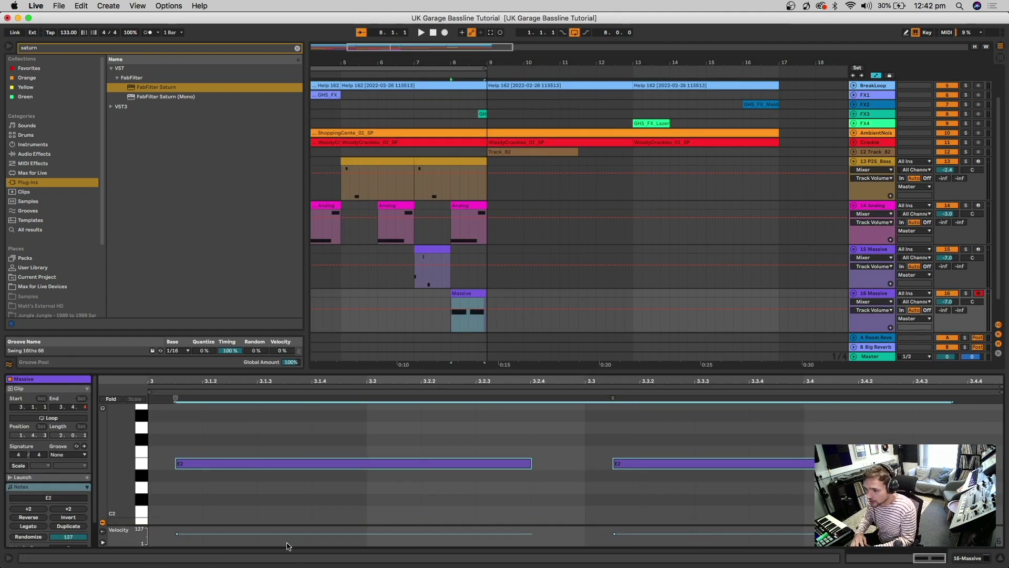
click(284, 466)
drag(283, 466, 258, 467)
drag(617, 464, 588, 466)
key(space)
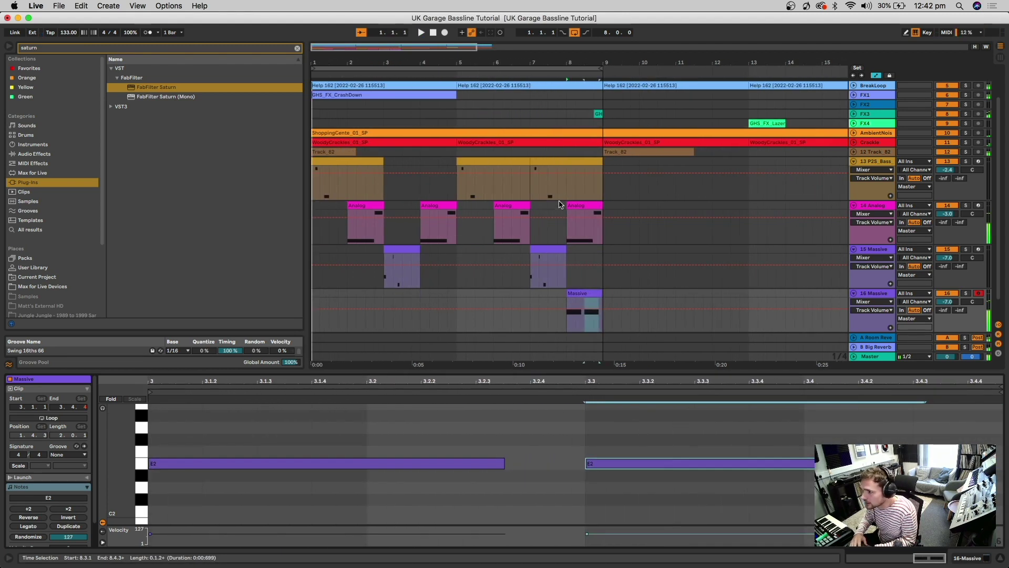
Step: Delete the Analog clip at bar 8 and play the arrangement from the beginning
click(580, 206)
key(Delete)
drag(552, 73, 370, 60)
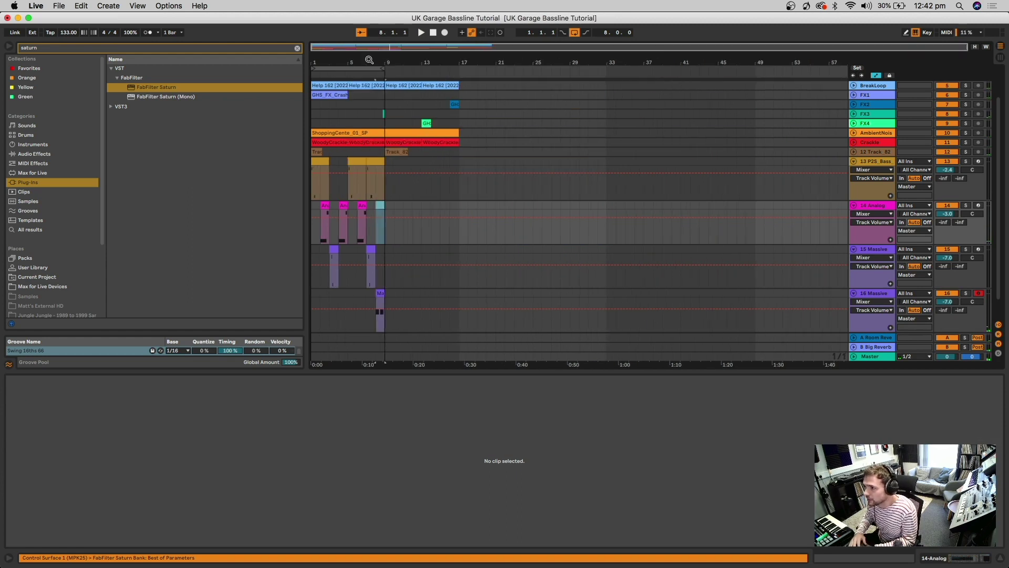
click(433, 34)
key(space)
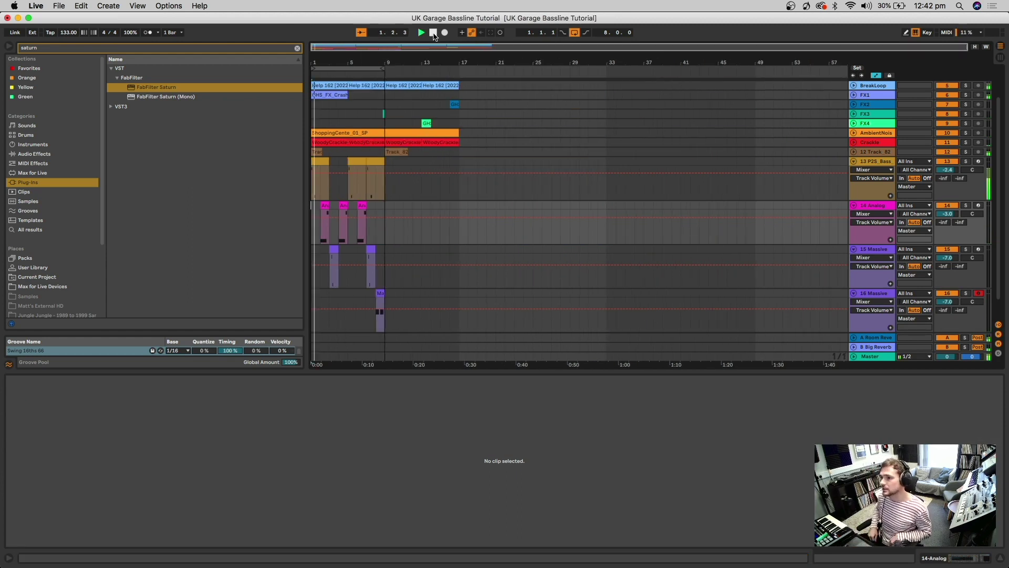
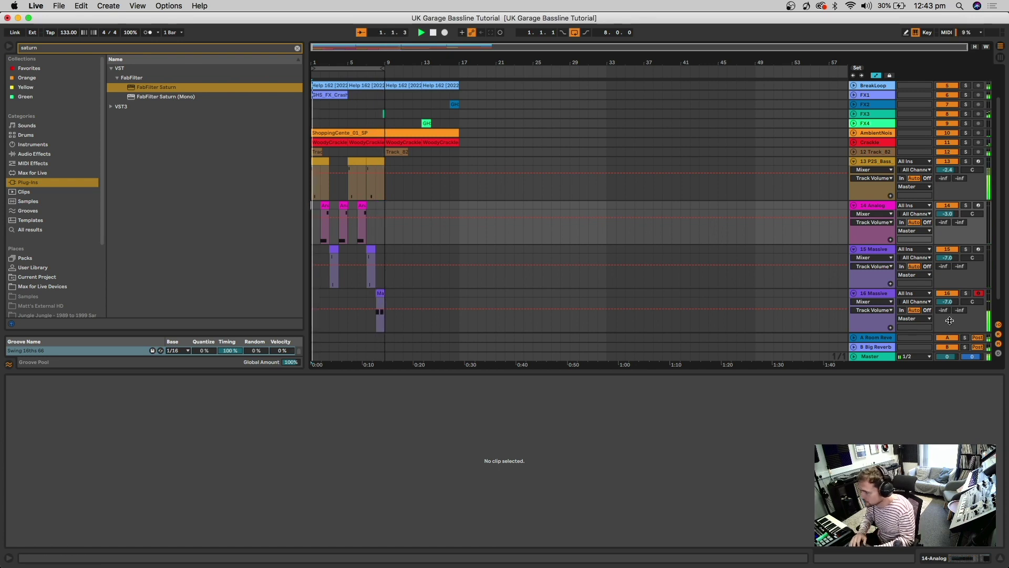
Step: Fold the P2S Bass, Analog and both Massive tracks in the arrangement and stop playback
click(853, 293)
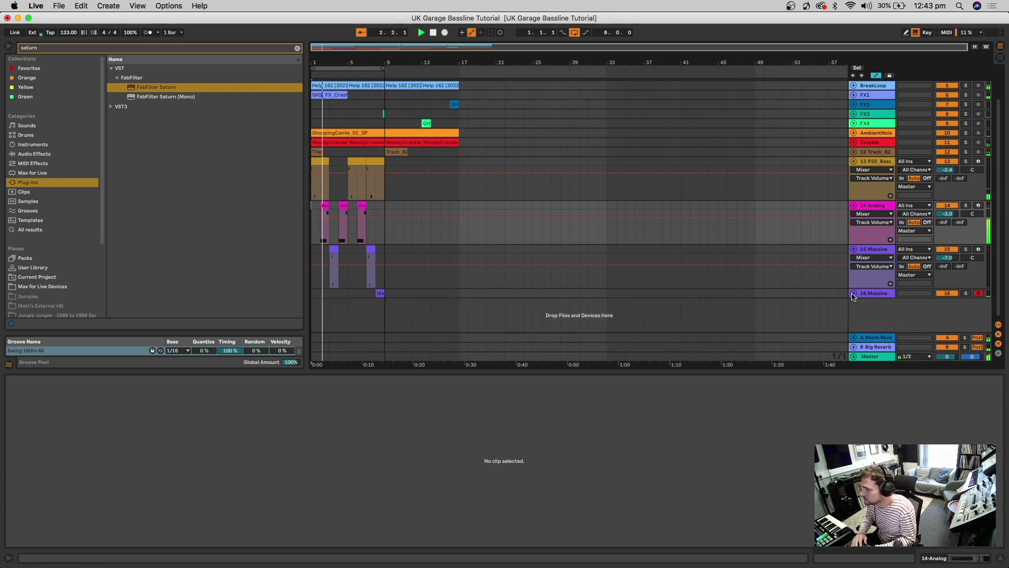
click(854, 249)
scroll(853, 238, up, 2)
click(853, 243)
click(854, 199)
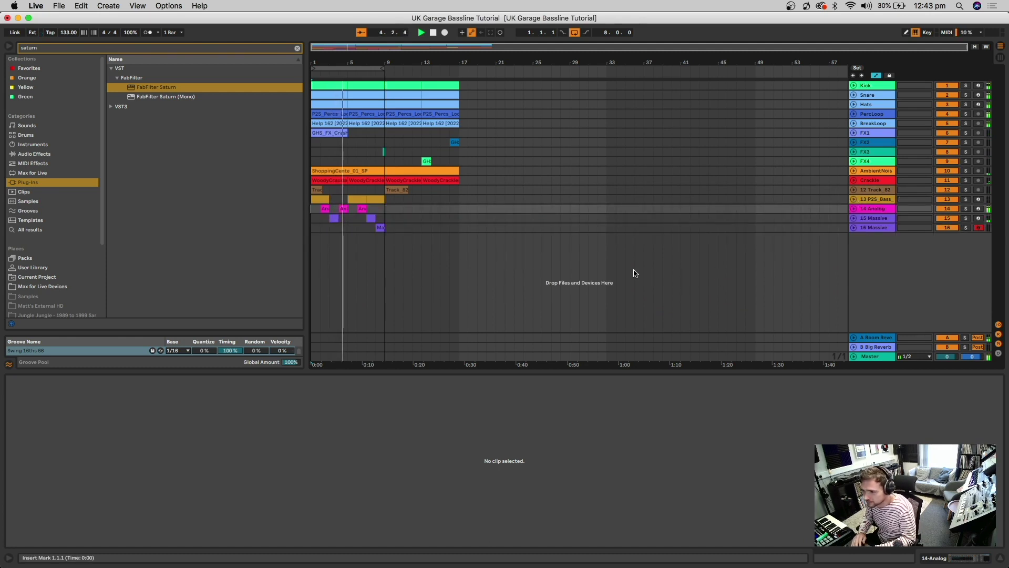
key(space)
Step: Duplicate the 16 Massive track and open the copy's Massive synth window
double_click(870, 227)
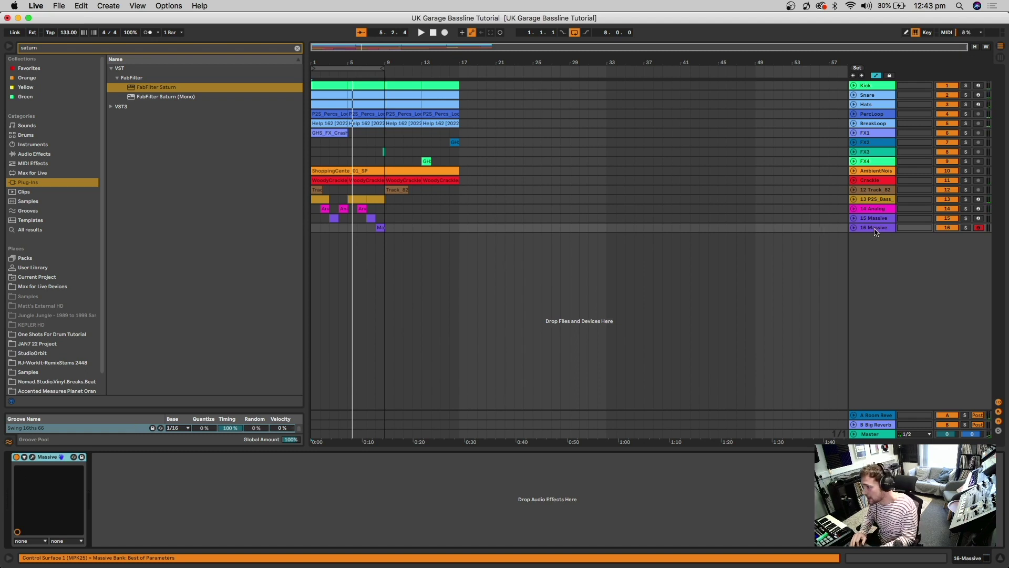
key(super+d)
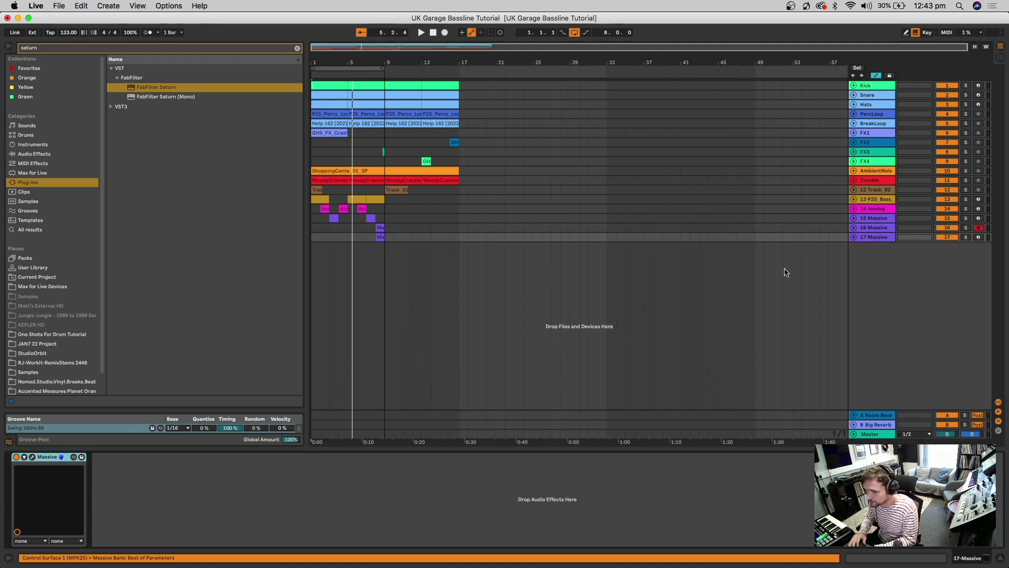
click(32, 457)
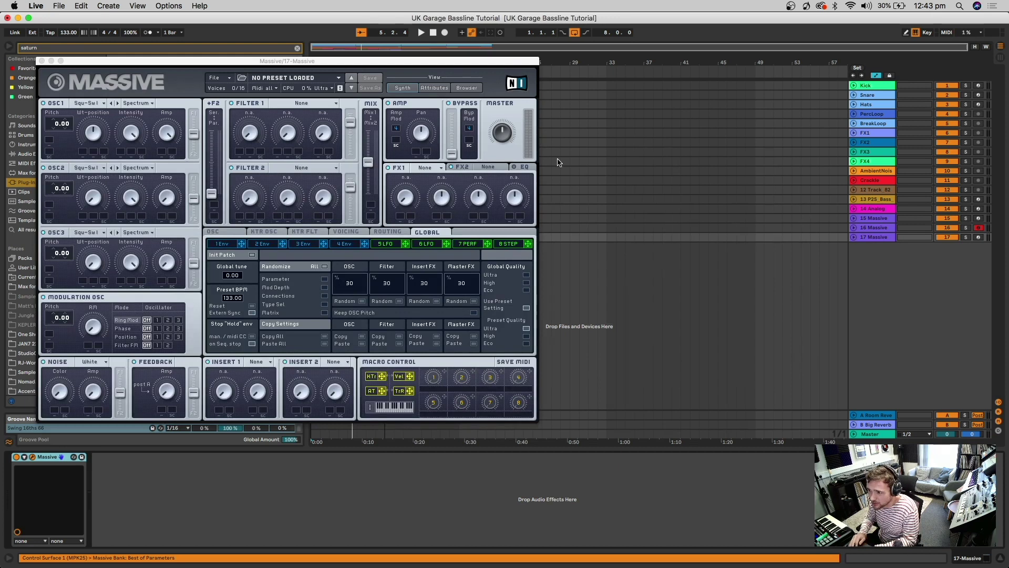
Step: List the Massivesynth.com - DARK BASS & REESE SOUNDS presets sorted by name and arm the 17 Massive track
click(466, 88)
scroll(109, 320, down, 3)
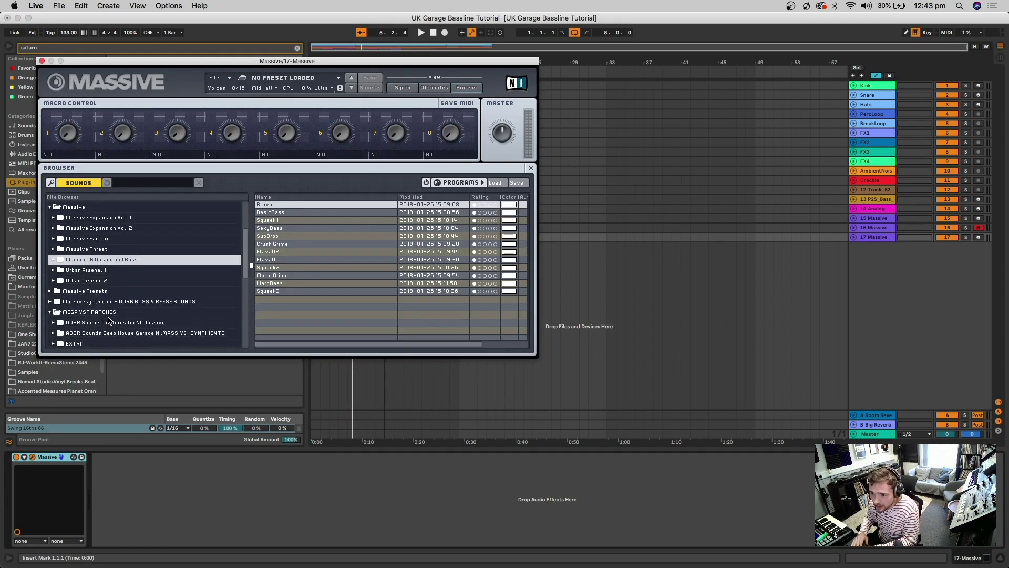
scroll(166, 293, down, 1)
click(101, 292)
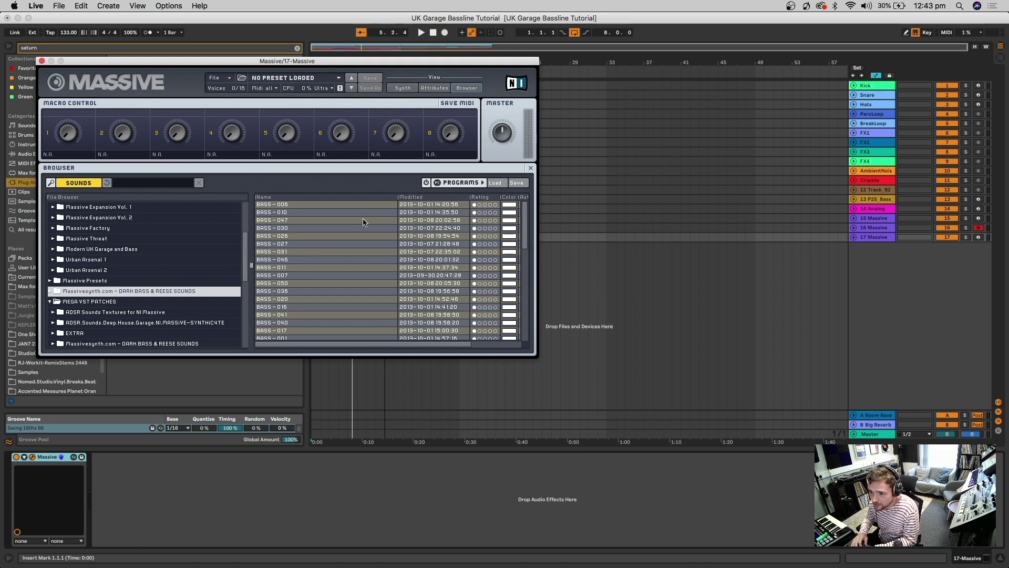
click(310, 197)
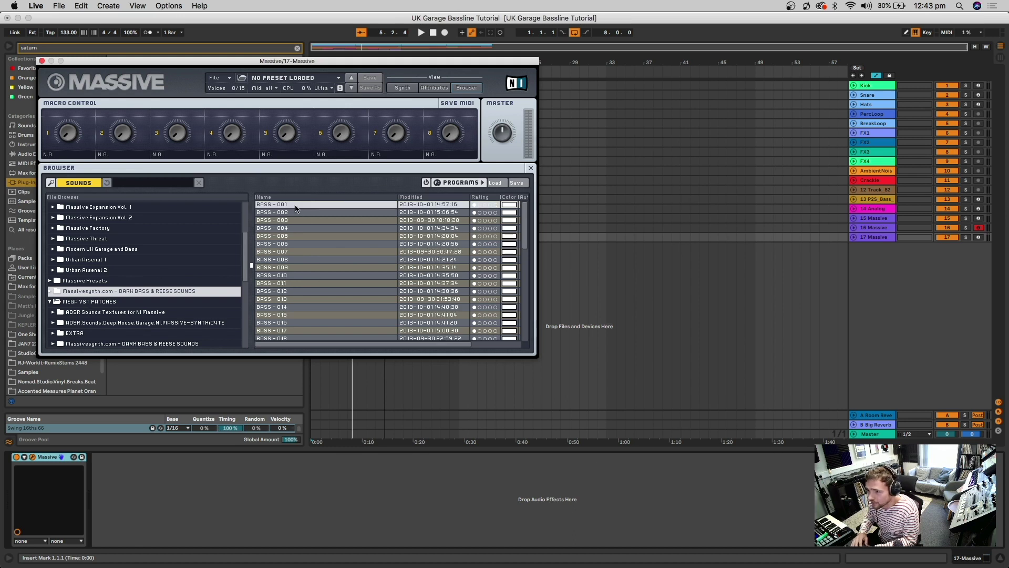
click(979, 237)
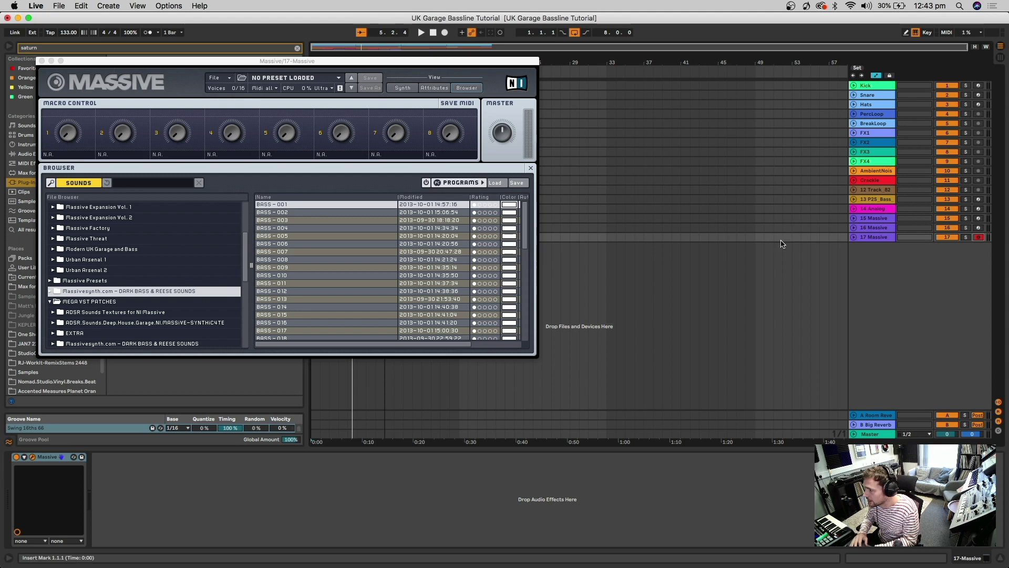
Step: Audition dark bass presets including BASS-001, 002, 044 and 048, and load BASS-036 with the keyboard octave at C2 to D3
double_click(302, 206)
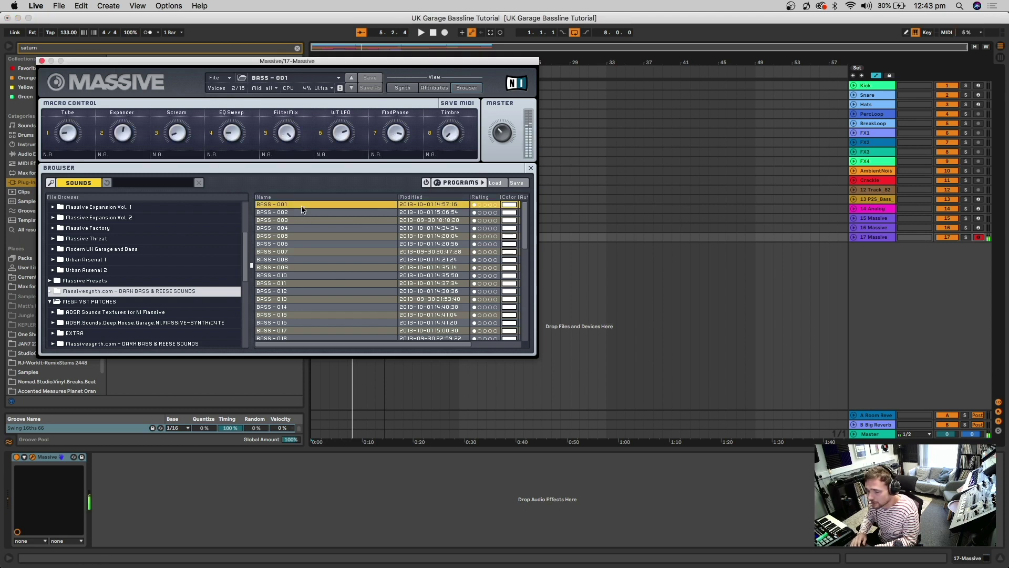
click(283, 215)
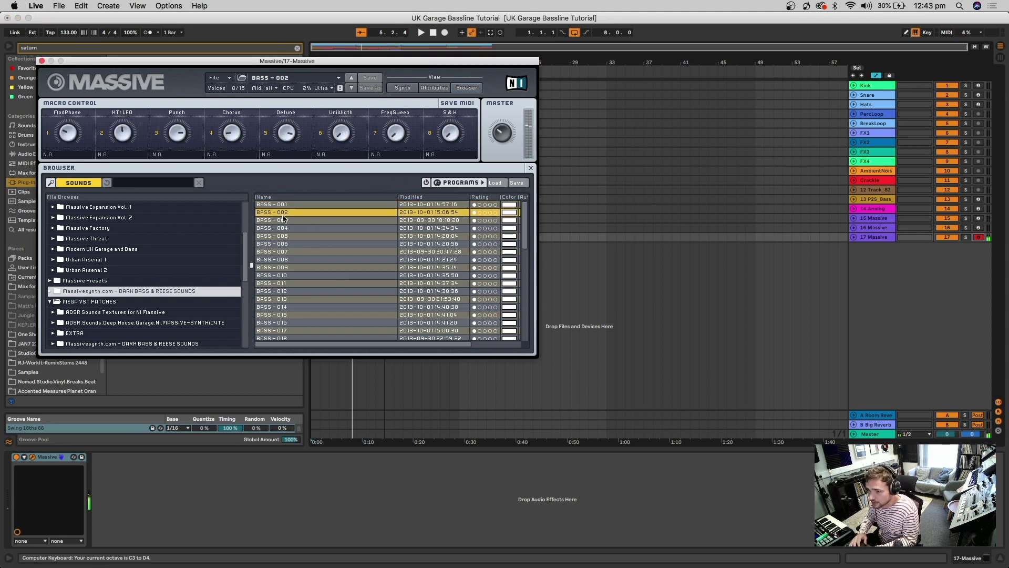
scroll(314, 293, down, 10)
click(314, 288)
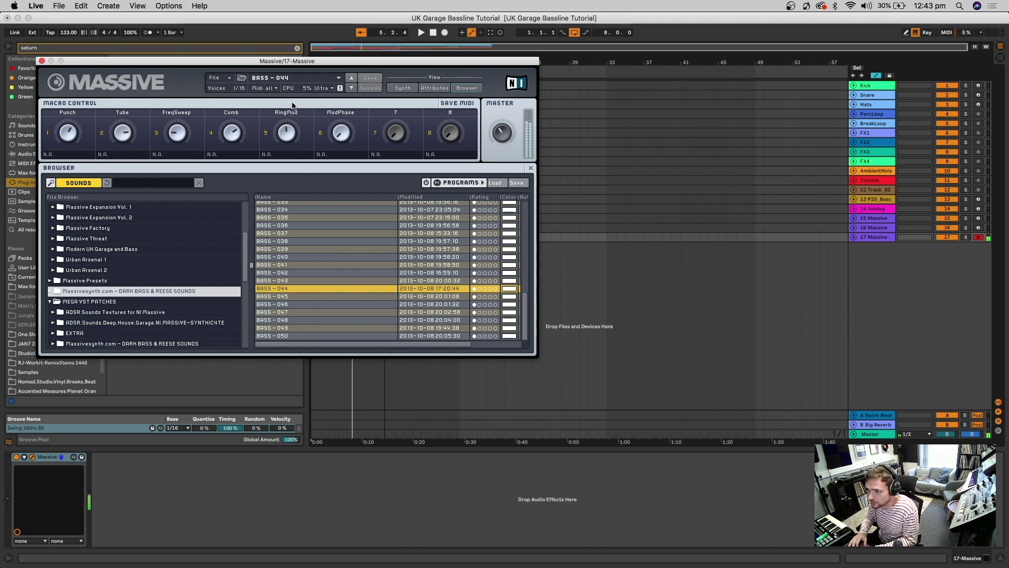
click(300, 320)
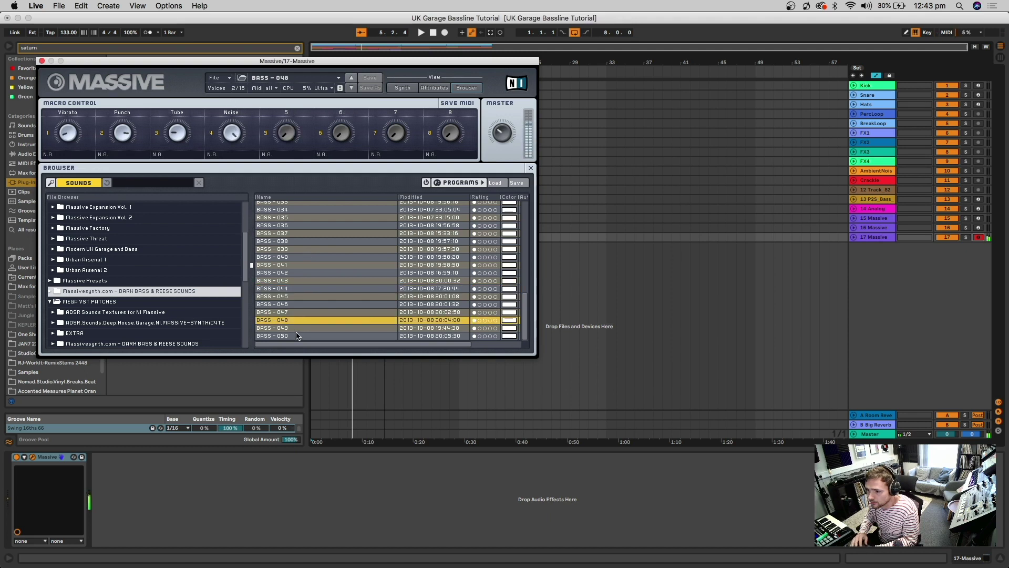
click(297, 334)
scroll(324, 257, up, 3)
click(303, 247)
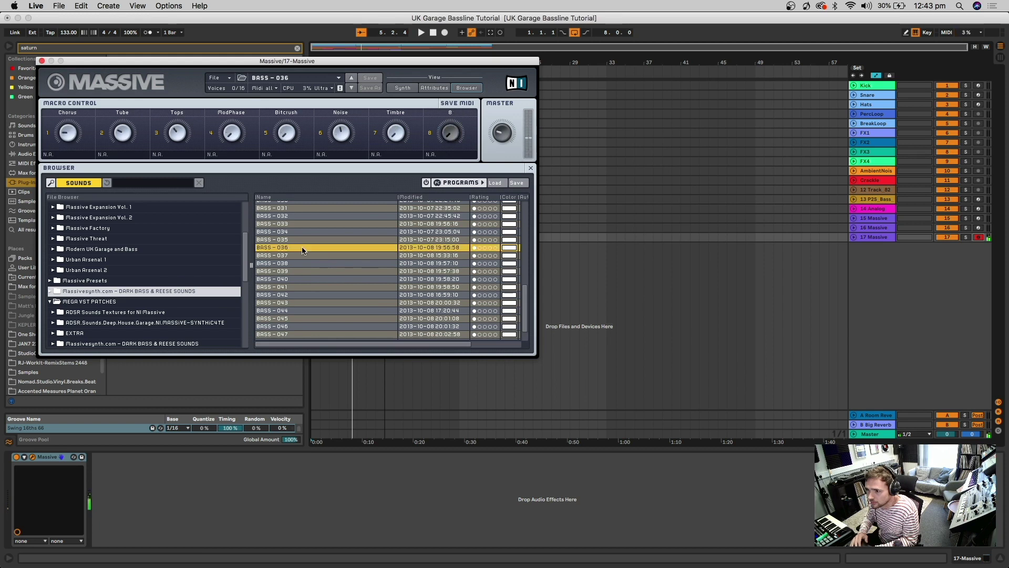
key(z)
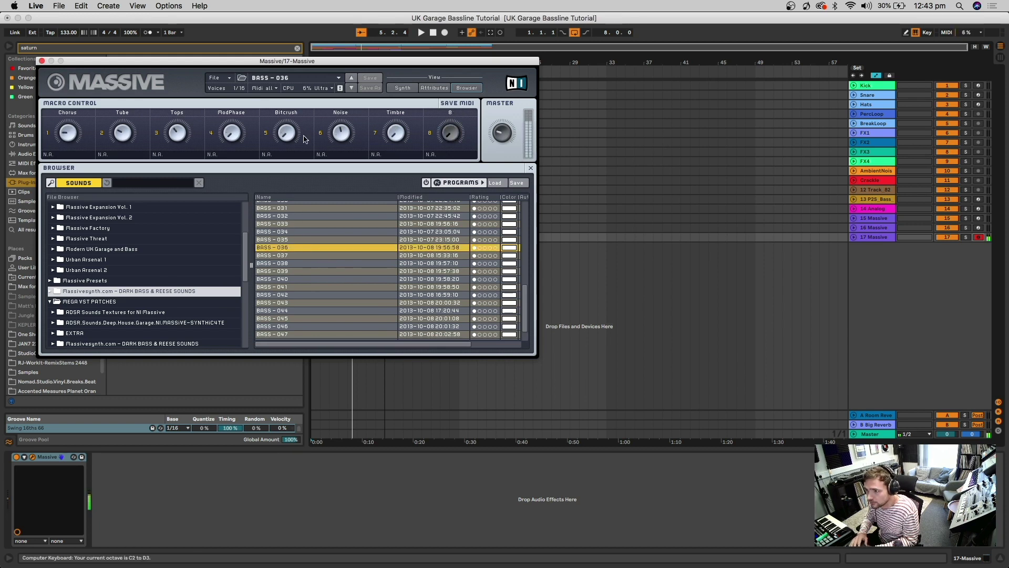
Step: Set BASS-036's Filter 1 to Lowpass 2 and assign 5 LFO to modulate its cutoff
click(403, 88)
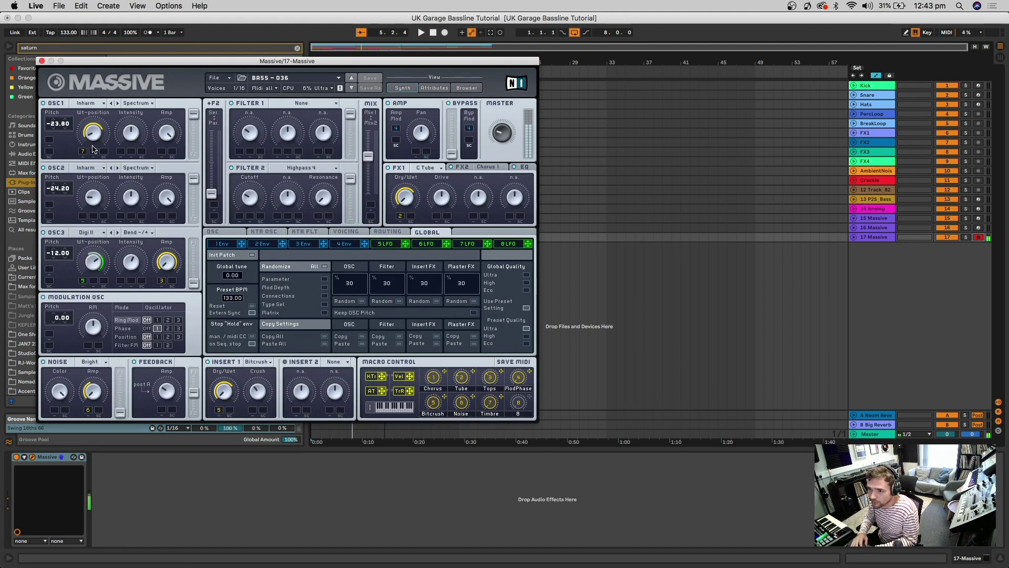
click(301, 103)
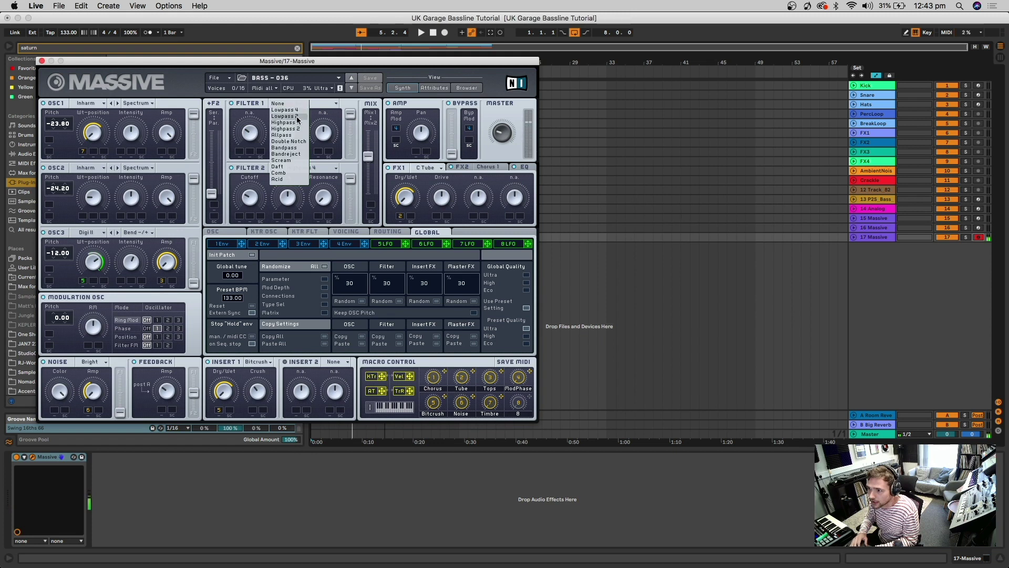
click(294, 117)
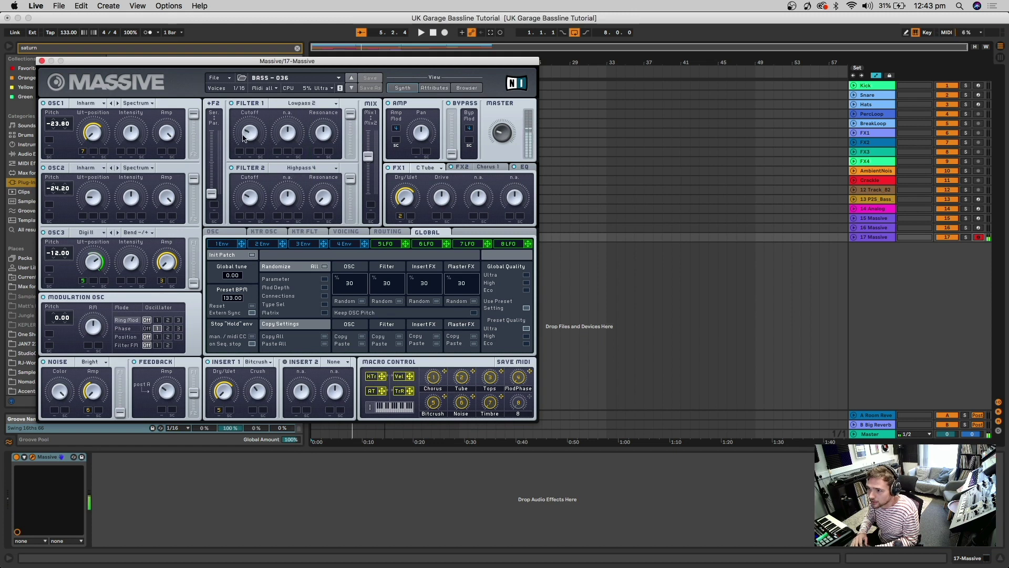
drag(243, 145, 243, 138)
drag(403, 244, 401, 242)
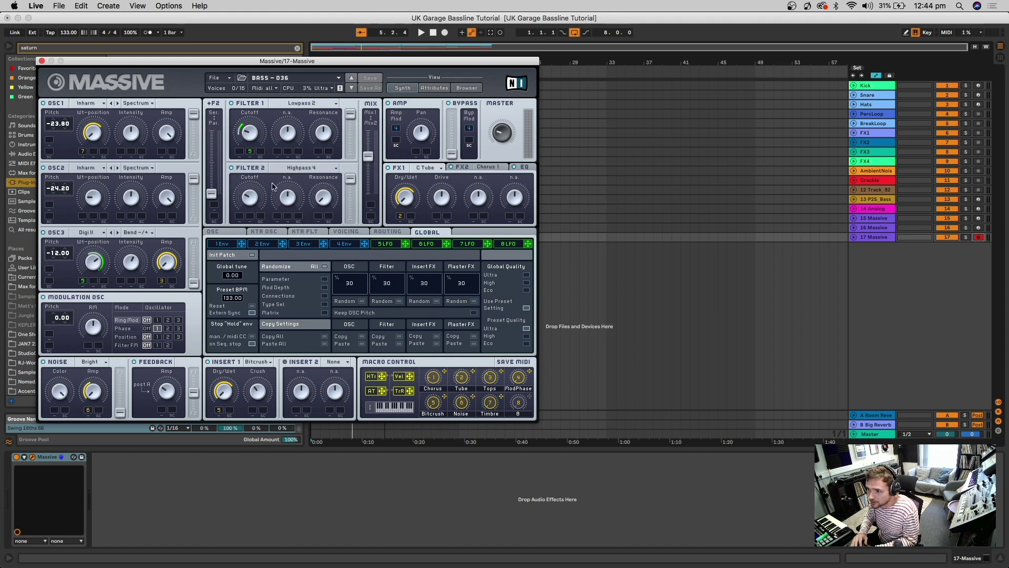
Step: Sync 5 LFO at a 1/8 ratio, raise Filter 1's cutoff and test the sound an octave lower
click(390, 242)
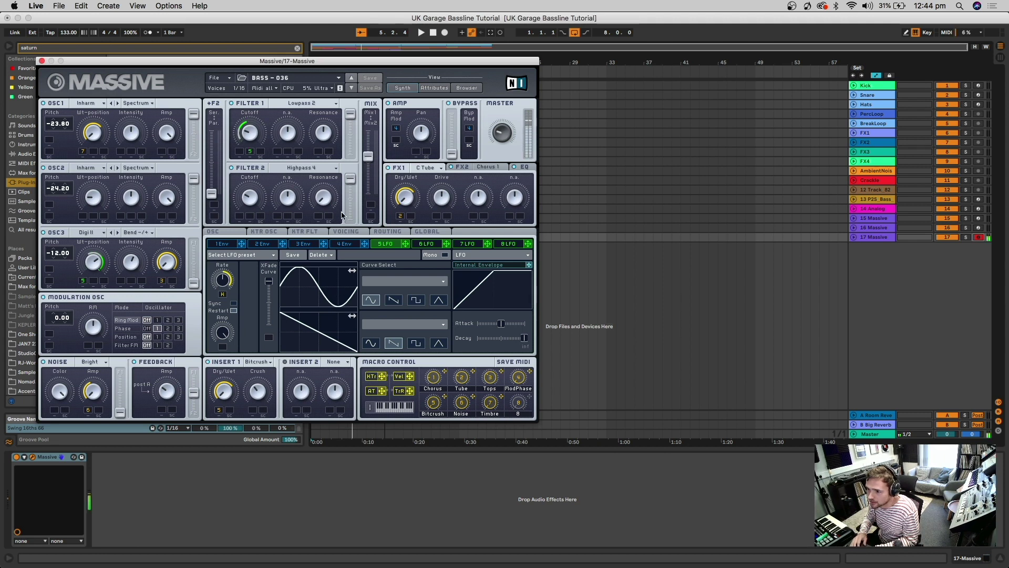
click(222, 294)
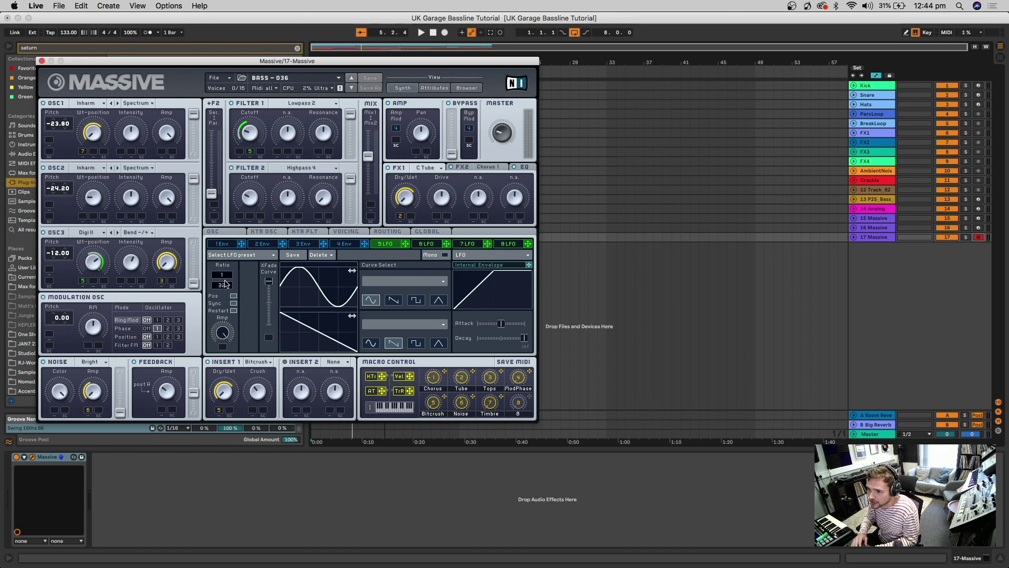
drag(225, 293, 226, 295)
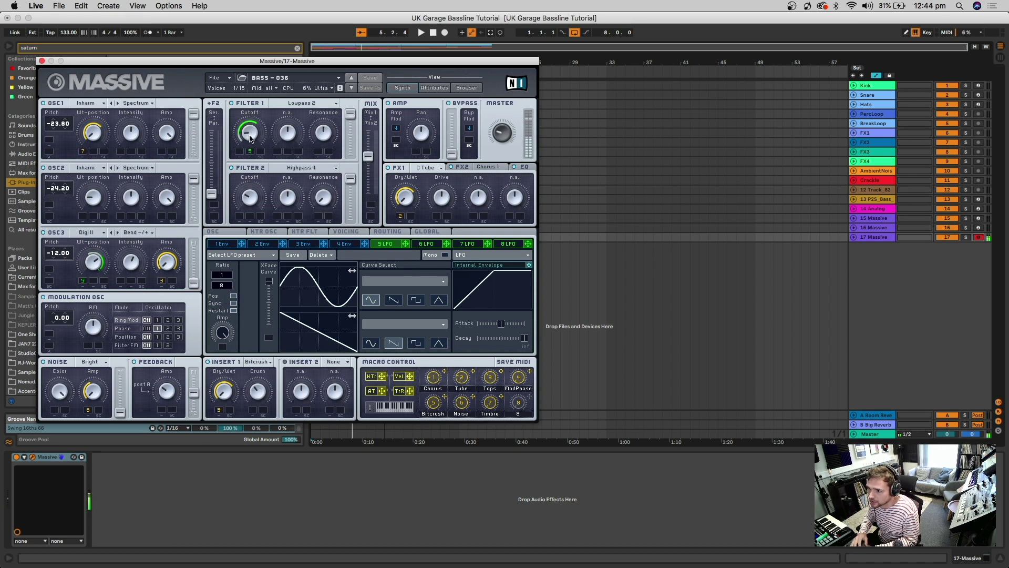
drag(248, 132, 248, 128)
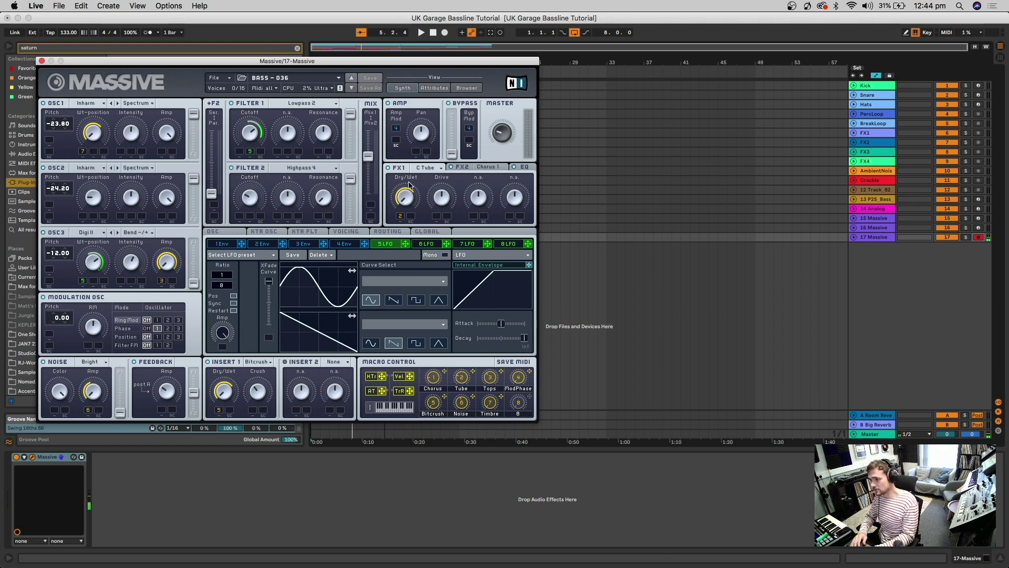
key(z)
key(a)
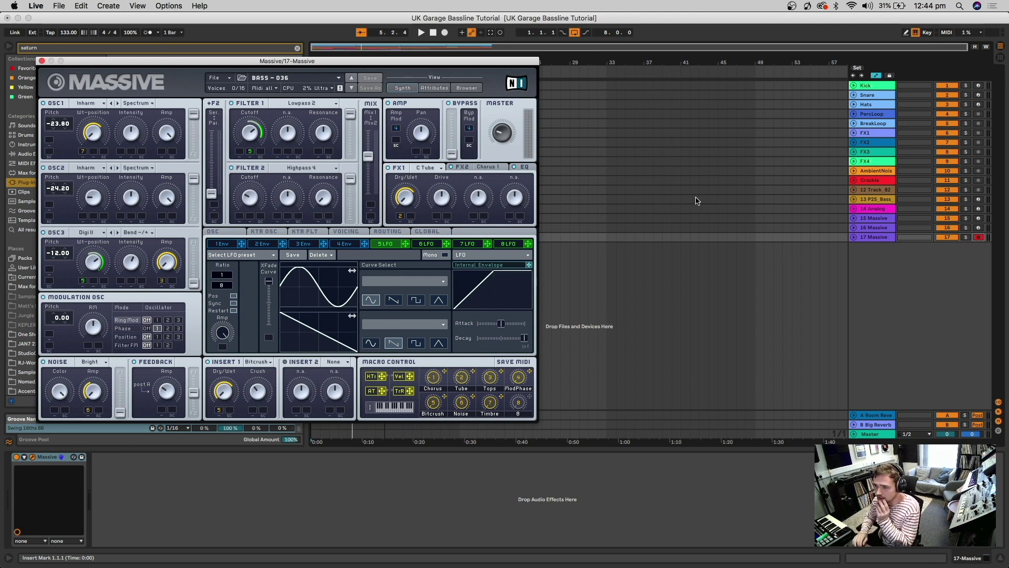
Step: Browse to the Massive Presets folder inside mgn-slphmdbp's MassiveDnBPresets_SP and load the reese pitcher preset
click(467, 88)
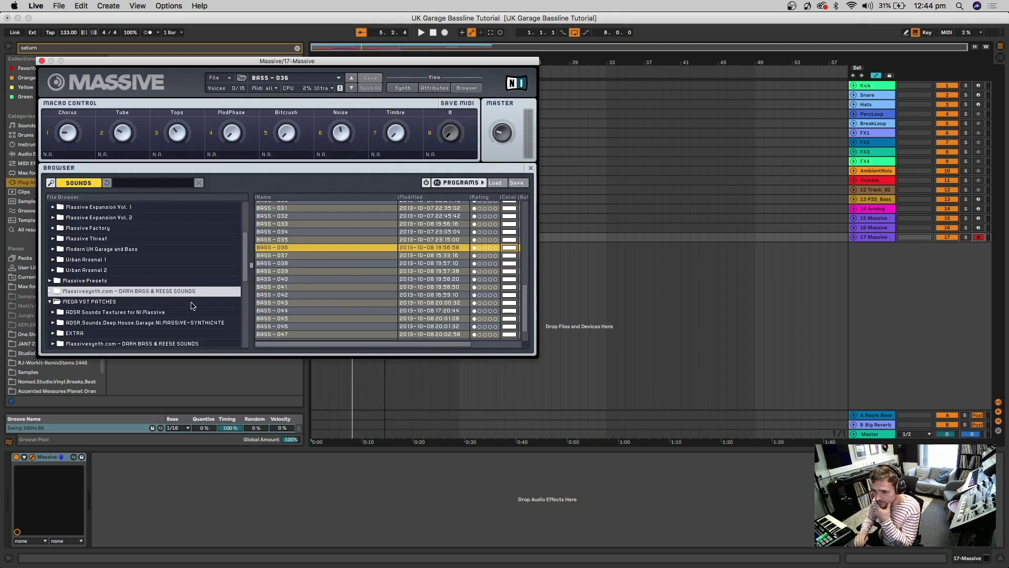
scroll(190, 303, down, 3)
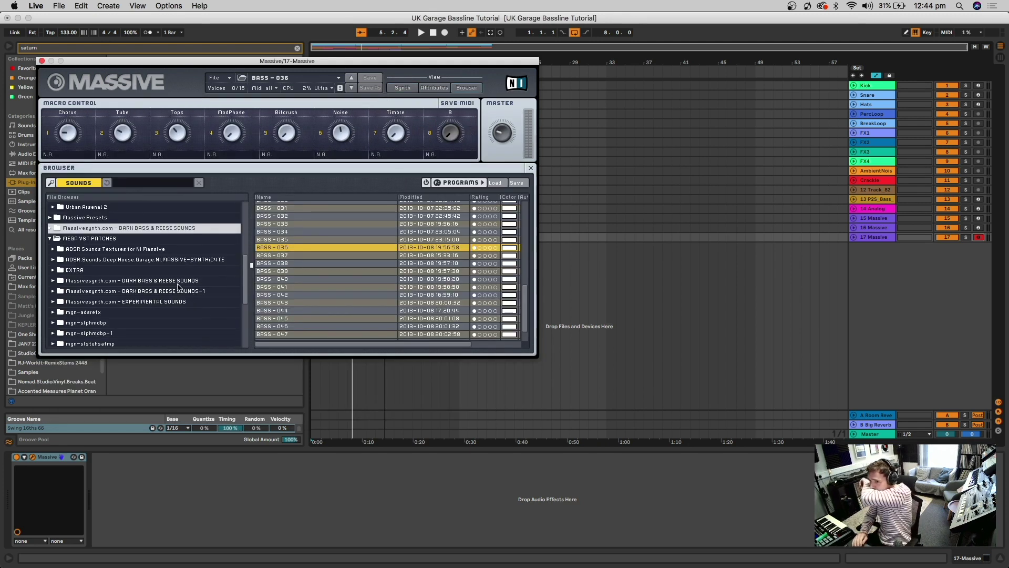
click(72, 310)
click(59, 332)
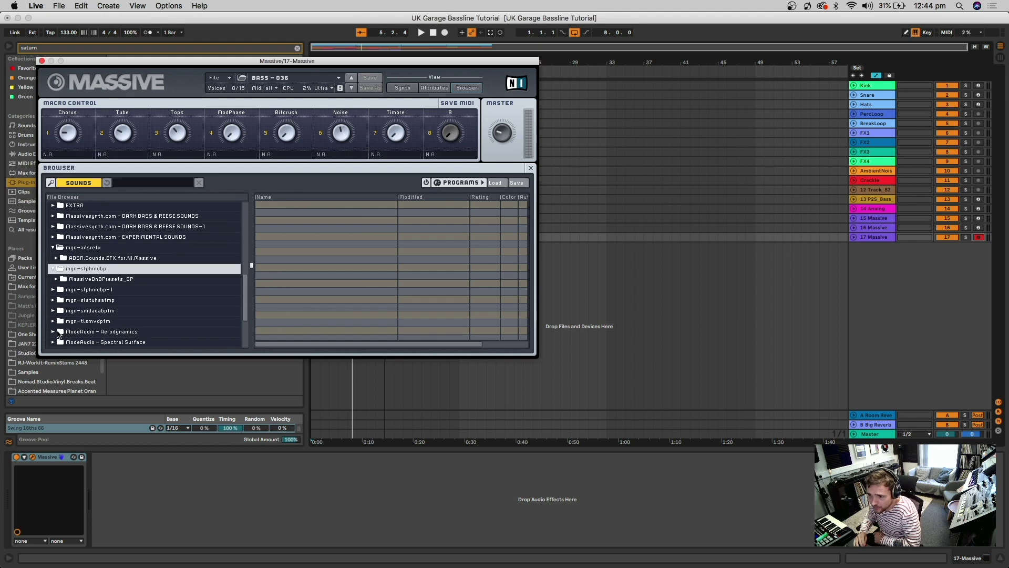
click(69, 279)
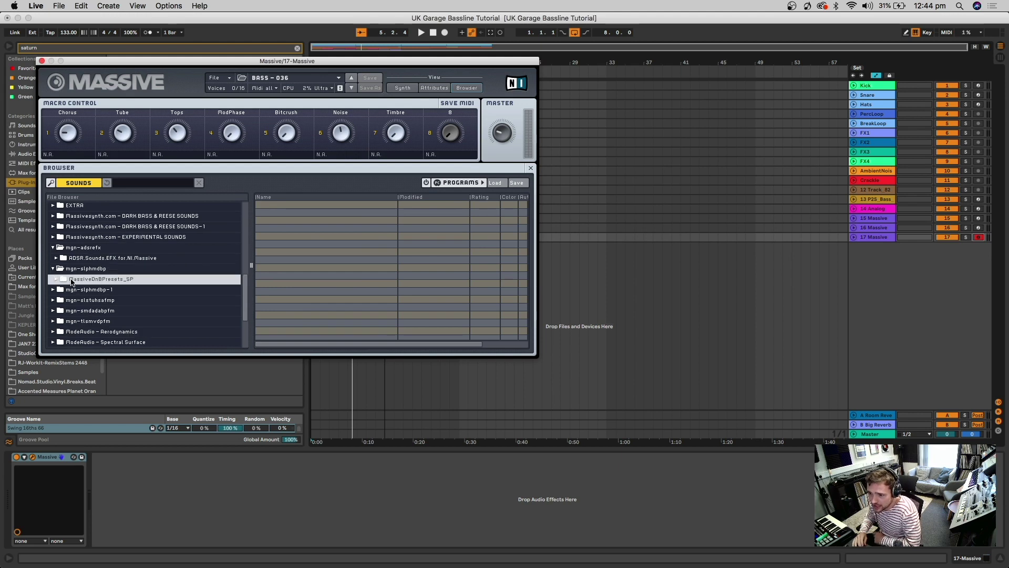
click(96, 290)
click(321, 236)
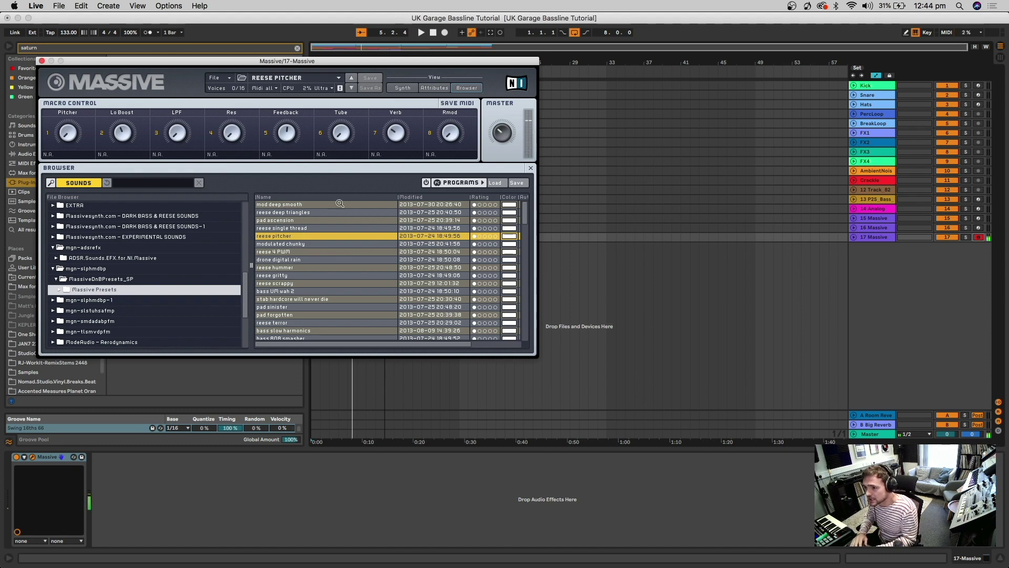
Step: Sort the presets by name from the bass sounds onward, audition bass 808 smasher and load bass alien
click(340, 198)
scroll(342, 258, down, 10)
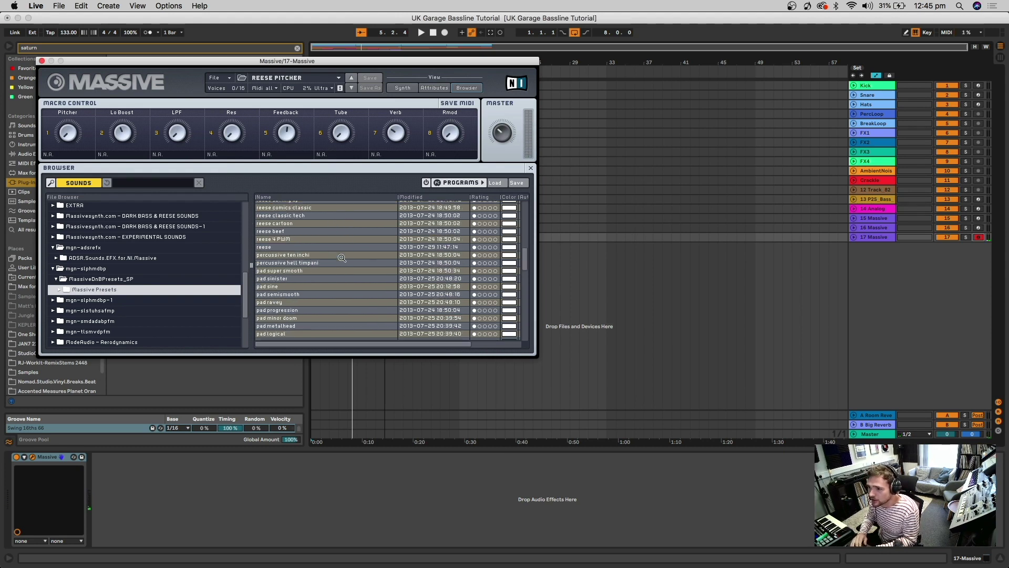
scroll(342, 258, down, 5)
click(313, 196)
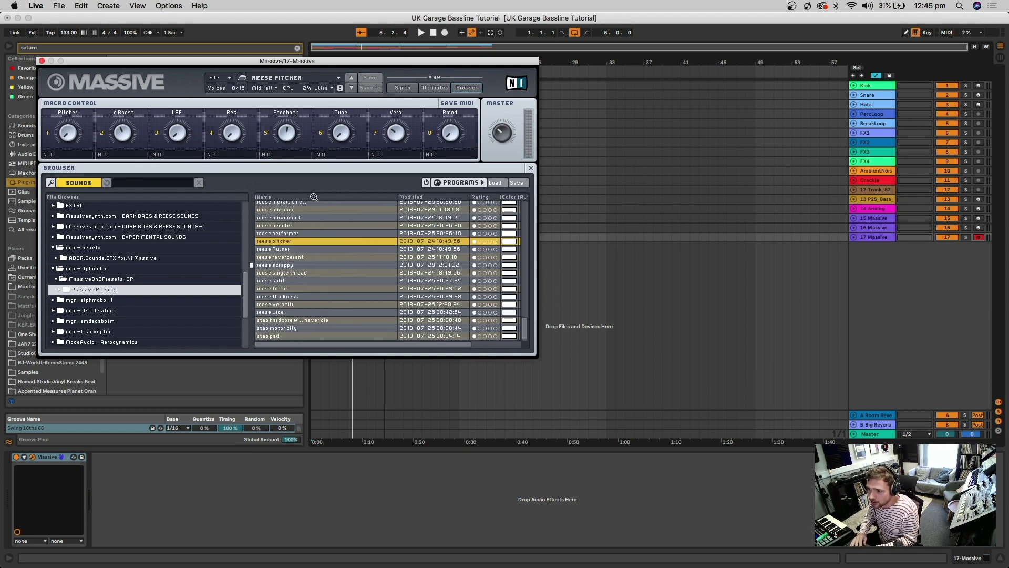
scroll(374, 251, up, 15)
scroll(370, 250, left, 1)
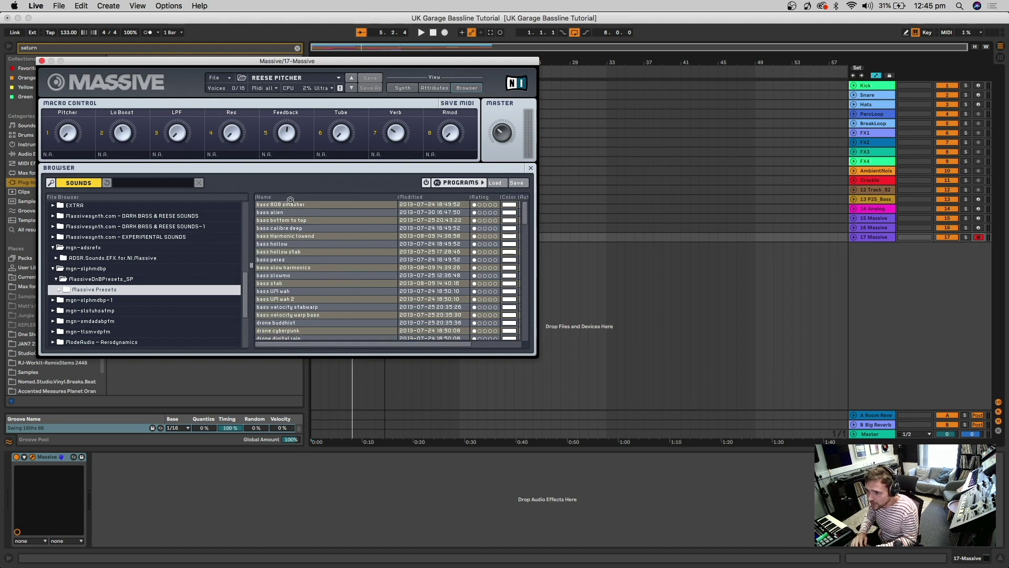
click(290, 203)
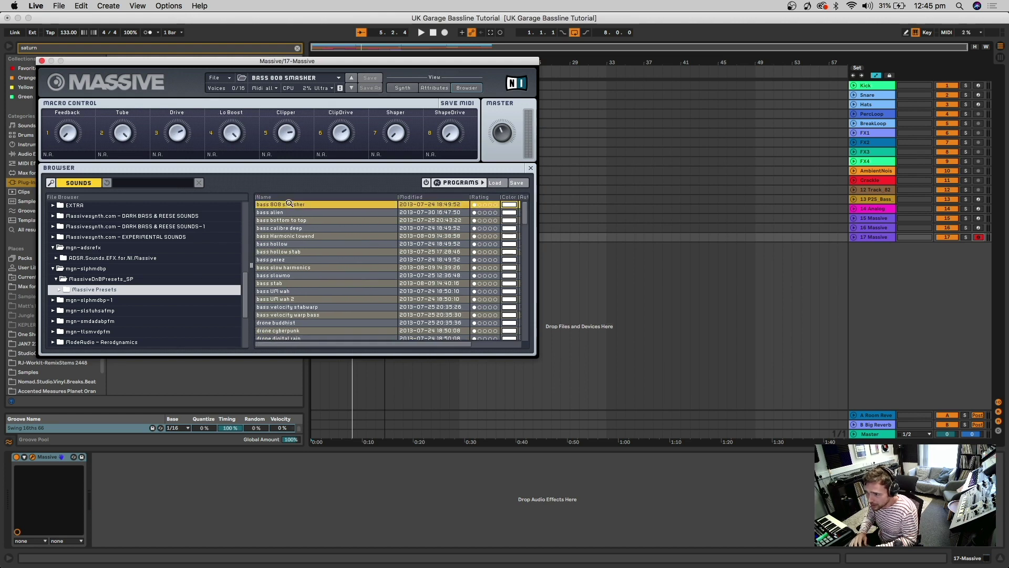
click(327, 213)
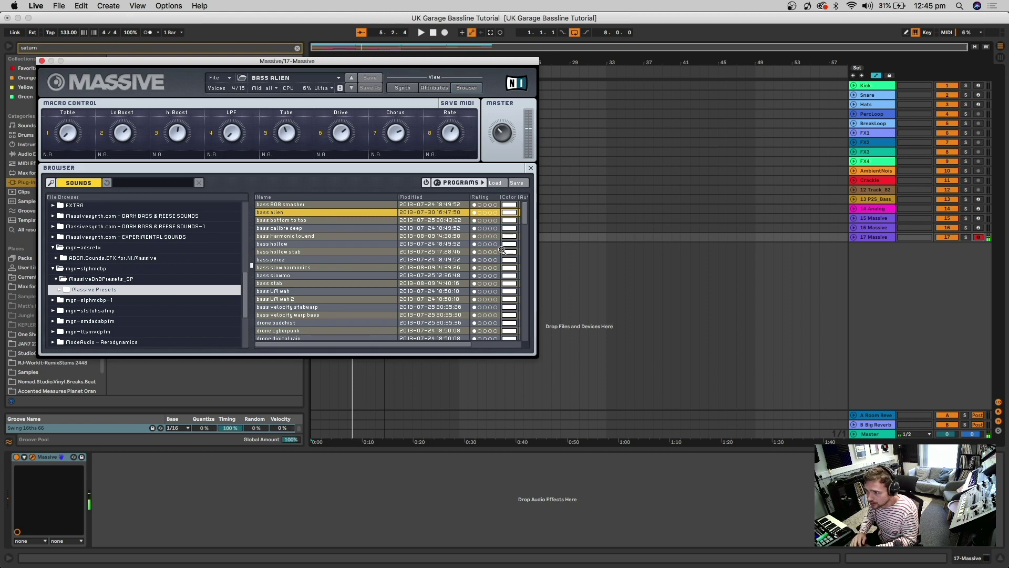
Step: Move the Massive window clear of the arrangement's tracks and play the arrangement from the beginning
drag(416, 67, 547, 242)
click(433, 33)
key(space)
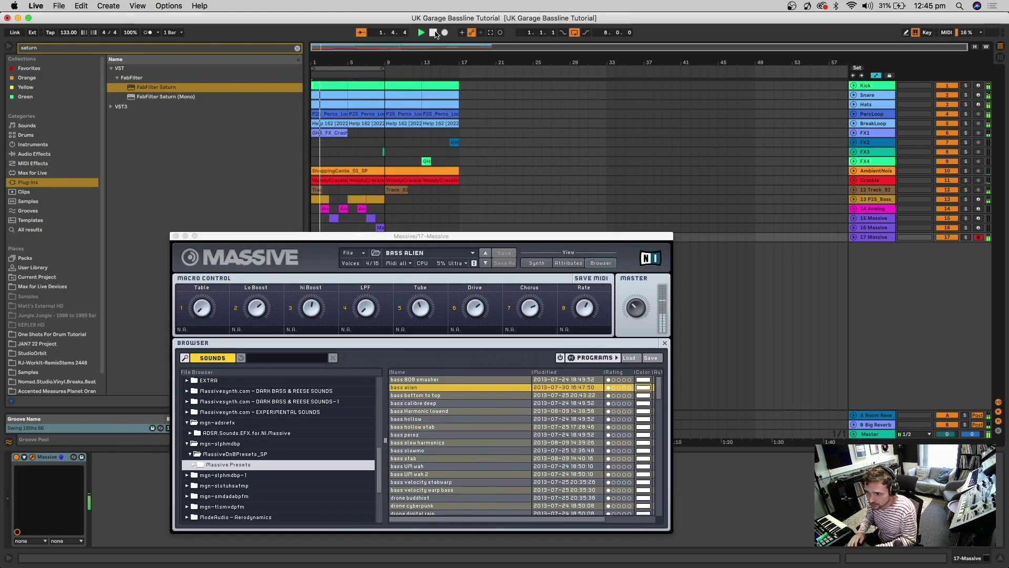
Step: Record an eight-bar Massive bass take on track 17 from bar 1 and move the recorded clip to bar 9
click(176, 235)
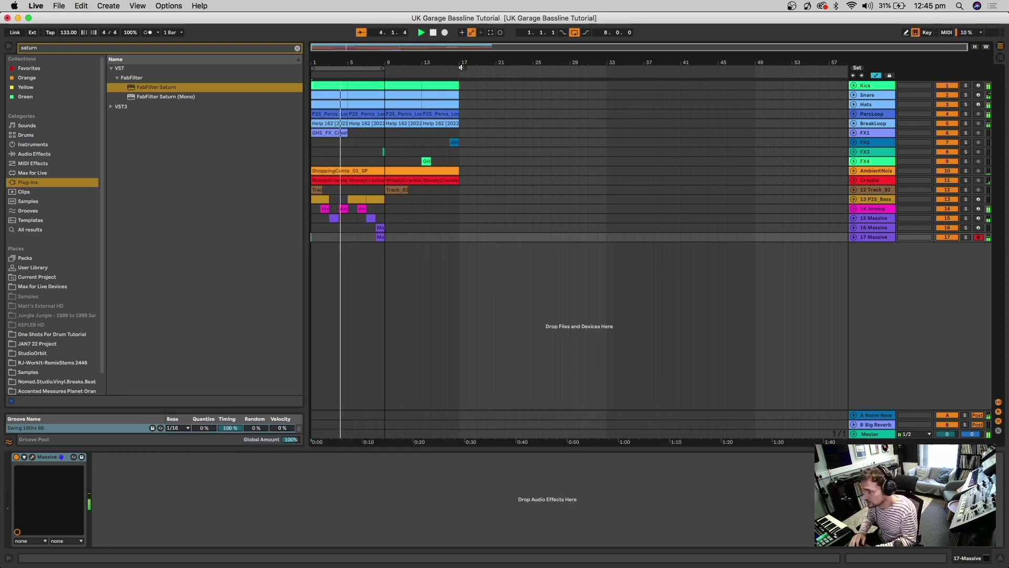
click(433, 34)
click(445, 33)
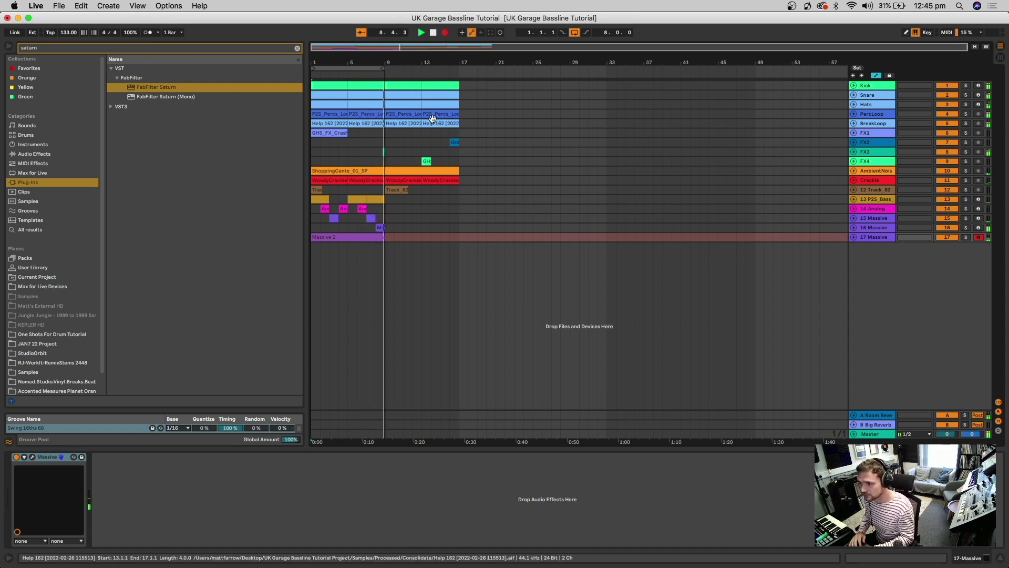
key(space)
drag(345, 237, 308, 208)
drag(379, 242, 309, 191)
key(super+d)
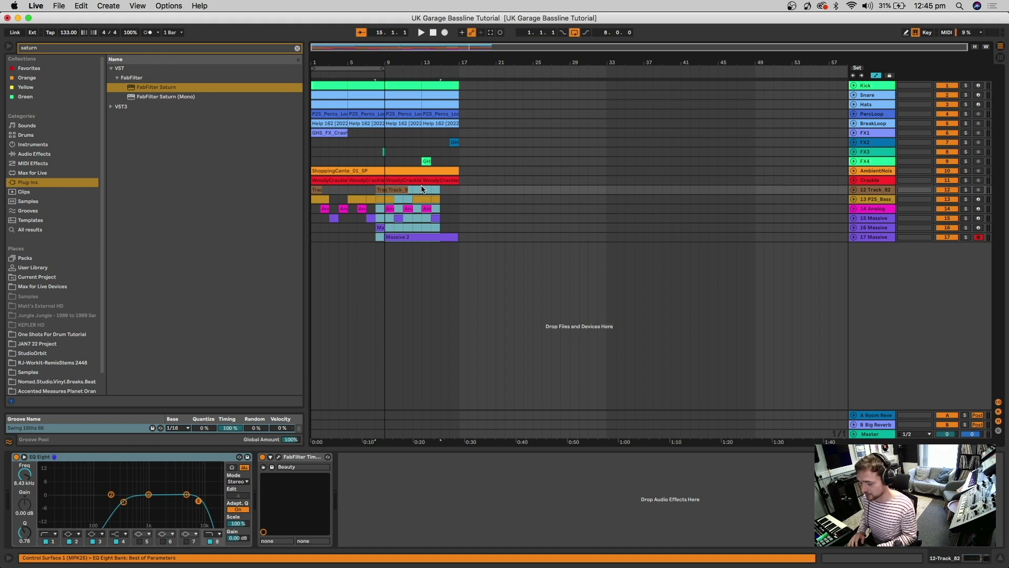
key(super+z)
Step: Duplicate the first eight bars of tracks 12 to 17 to bar 9 and tidy the repeated Track_82 clip to end at about bar 11
drag(380, 243, 302, 194)
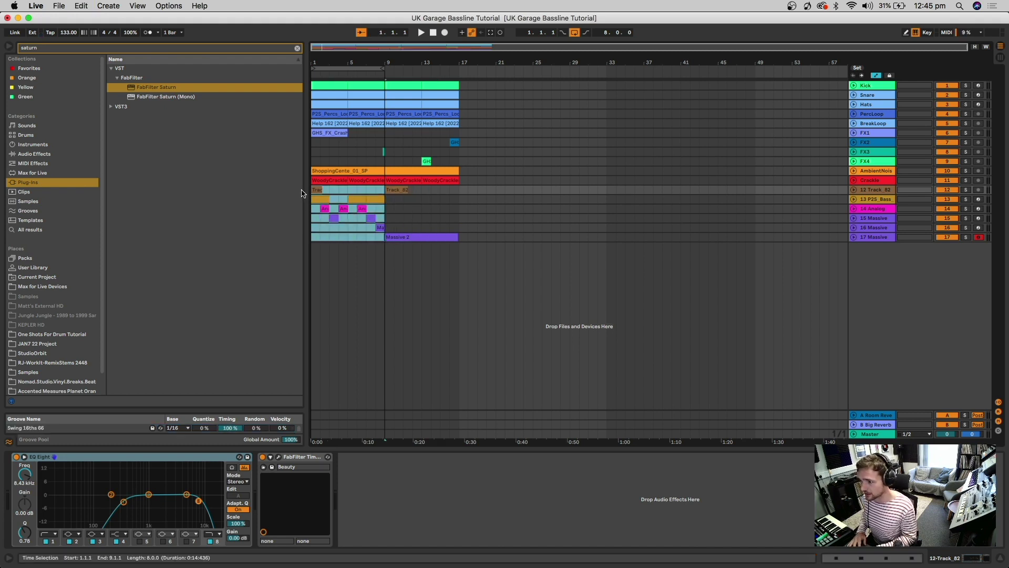
key(super+d)
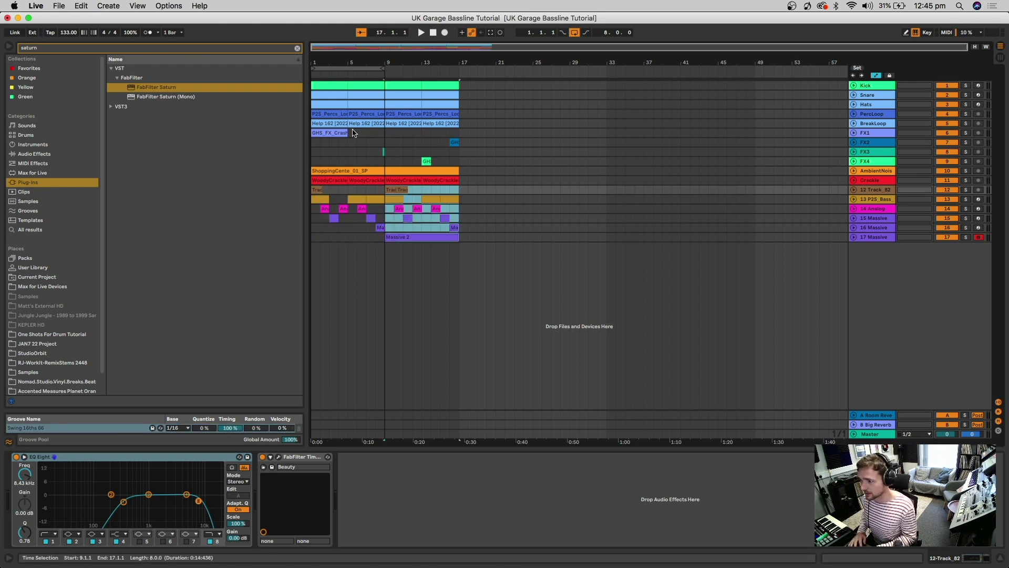
click(403, 196)
click(402, 189)
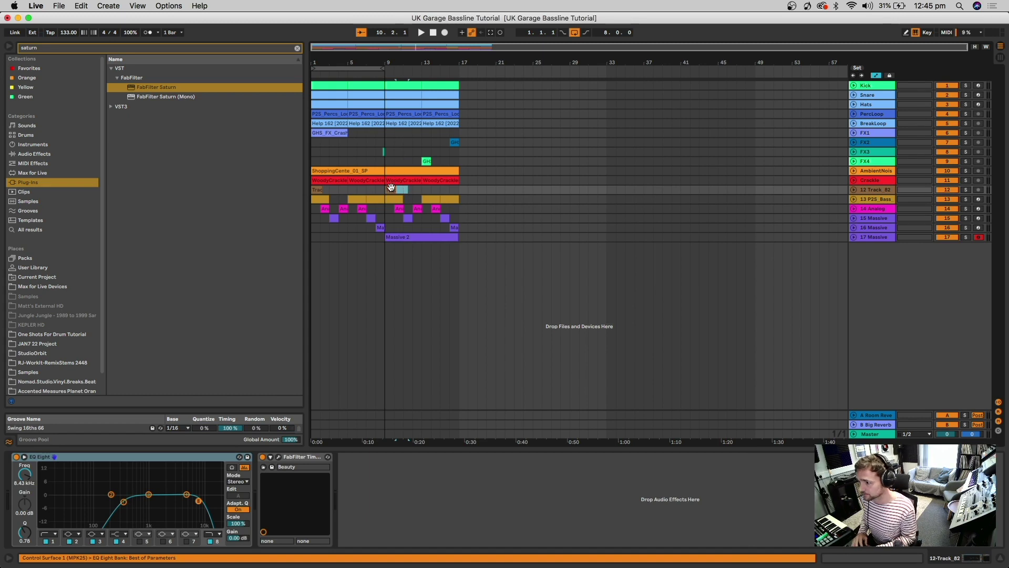
drag(392, 189, 401, 190)
Step: Extend the arrangement loop to 16 bars and open the Massive 2 clip during playback
drag(382, 69, 456, 68)
key(space)
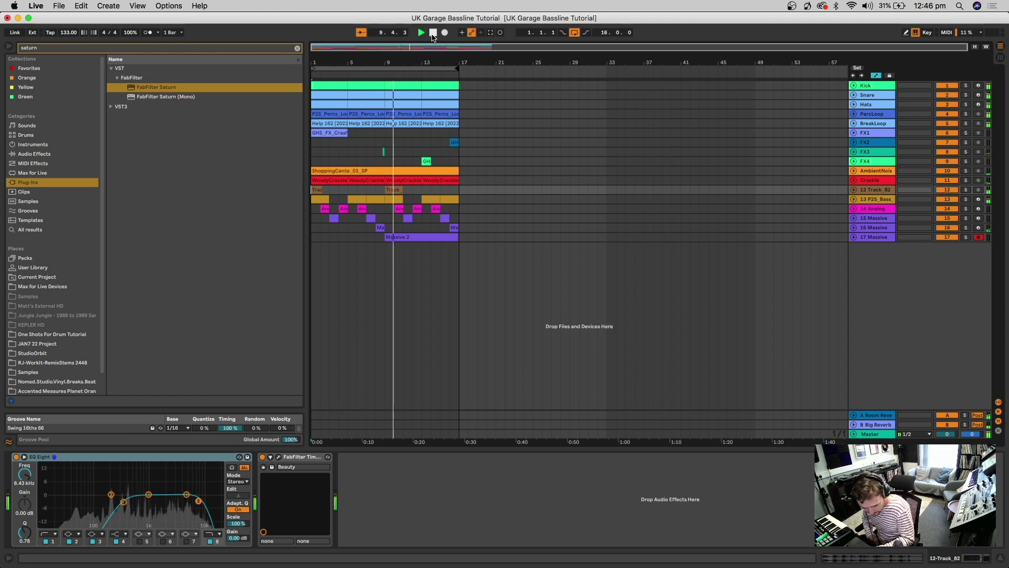
double_click(416, 239)
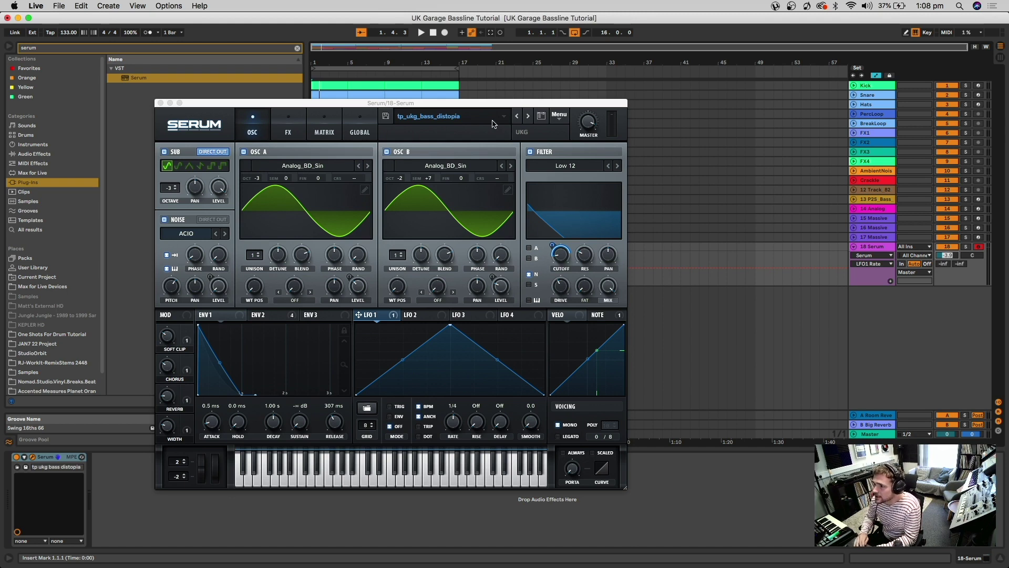
Step: Audition Serum's tp_ukg_bass_distopia preset with the computer keyboard octave raised to C3–D4
click(460, 117)
click(459, 117)
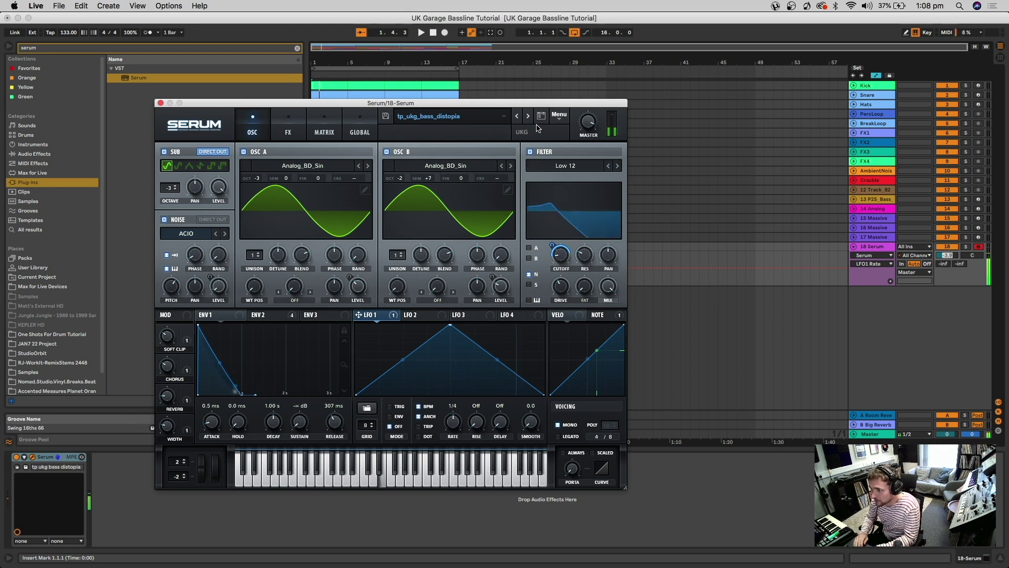
key(x)
key(a)
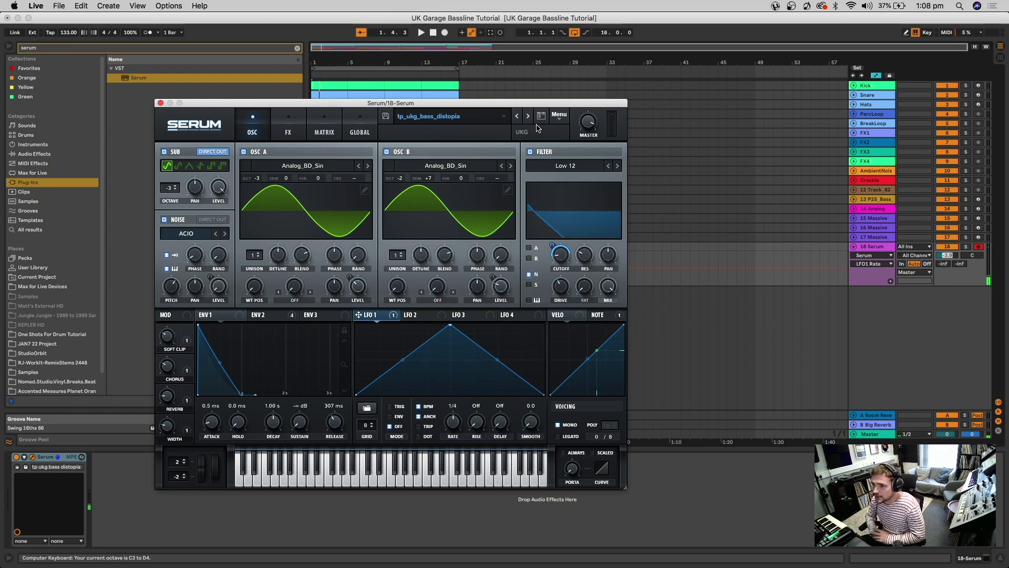
click(454, 115)
click(454, 114)
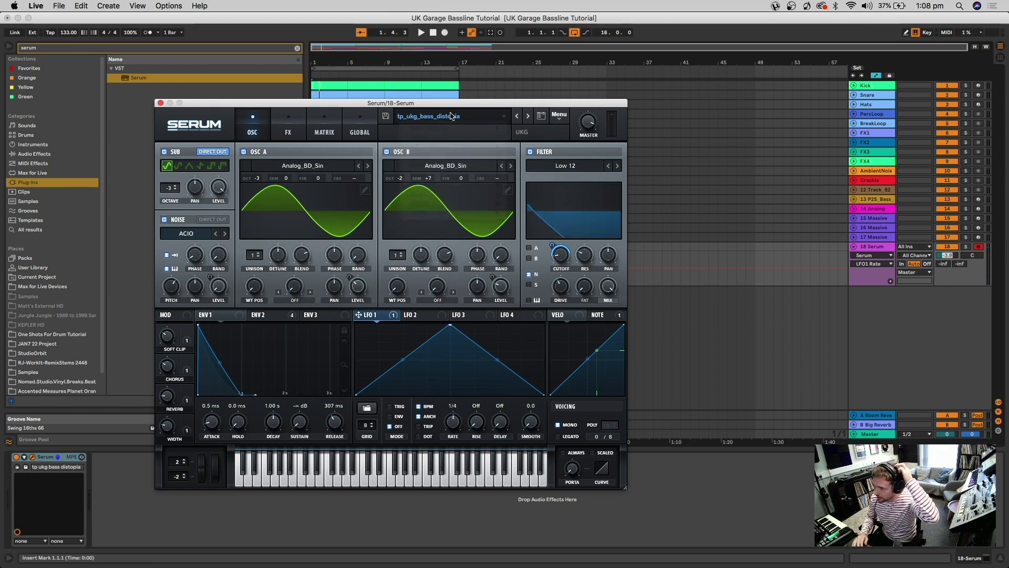
Step: Load tp_ukg_bass_dissolve from the Test Press Serum preset folder and audition it with the keyboard octave raised to C4–D5
click(556, 121)
click(582, 166)
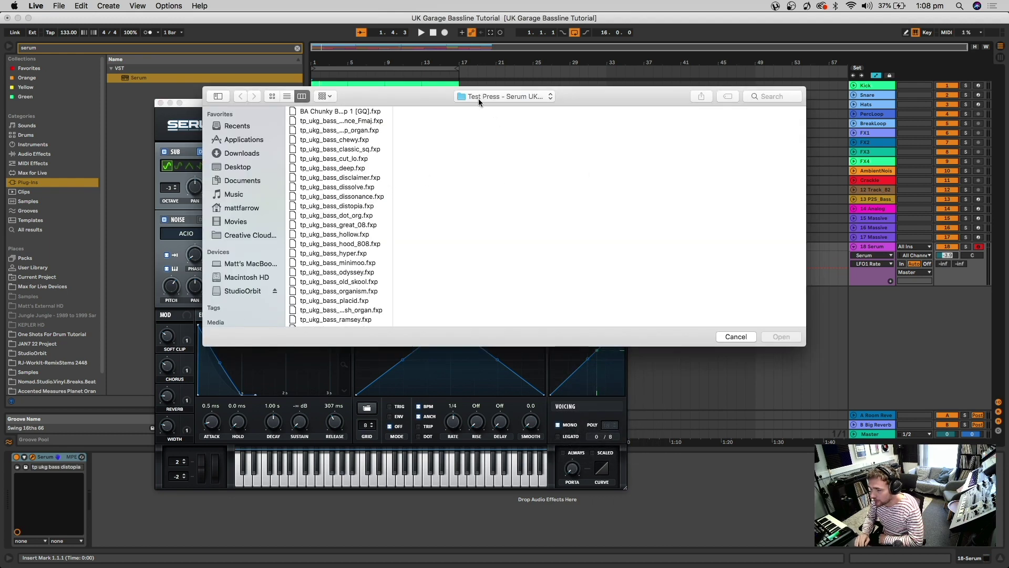
scroll(332, 198, down, 10)
scroll(331, 199, down, 5)
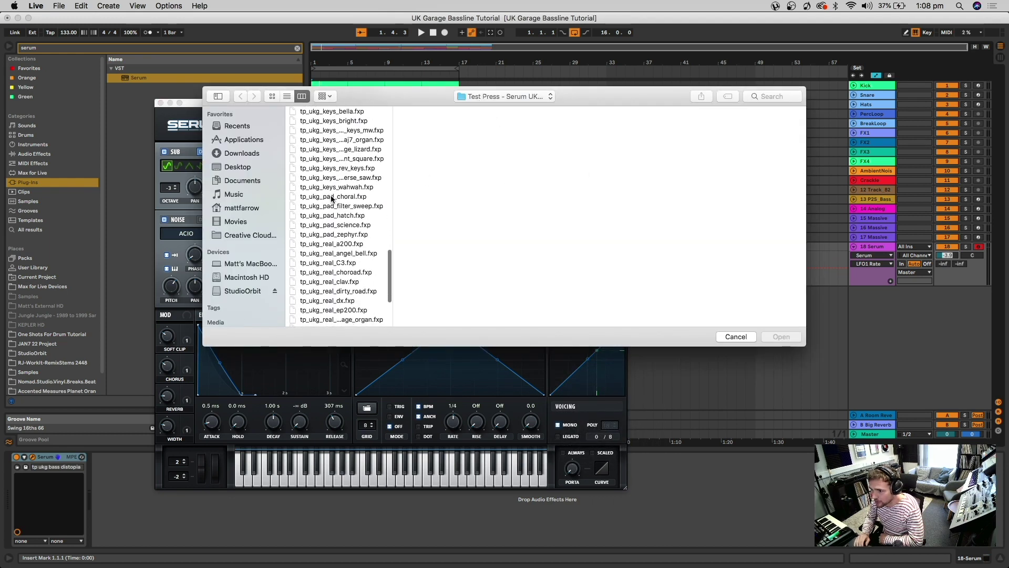
scroll(331, 199, up, 15)
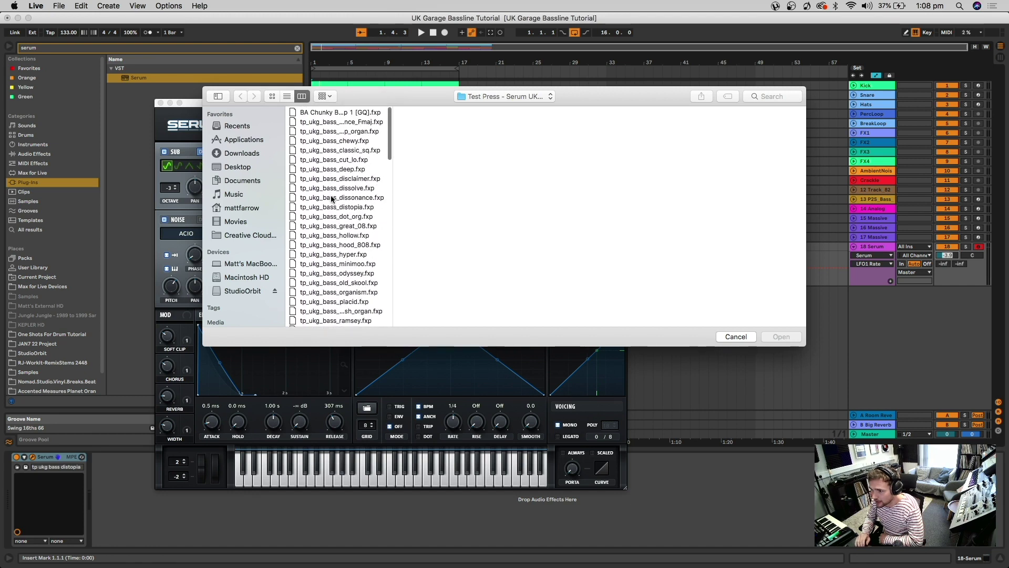
drag(393, 206, 451, 206)
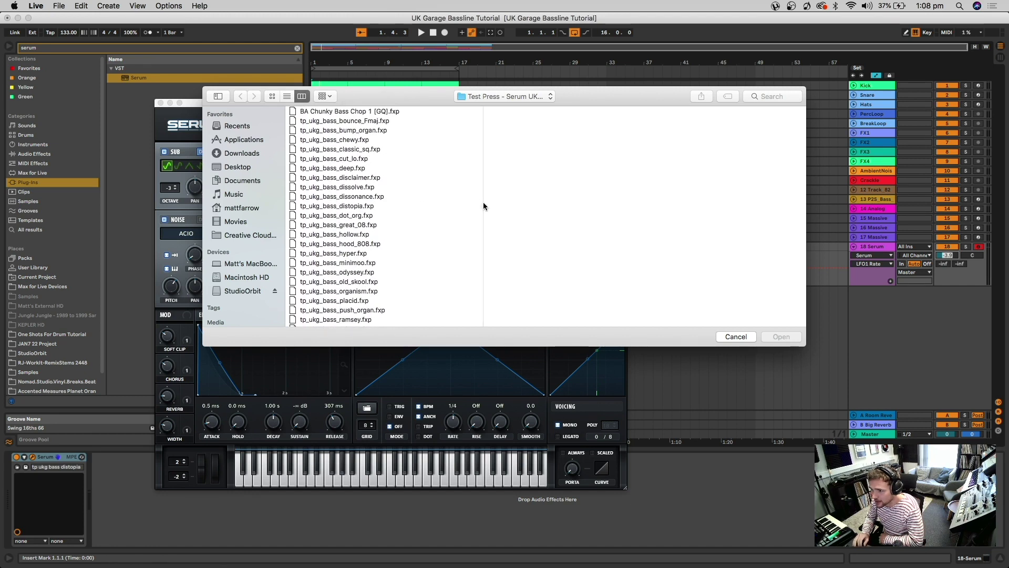
double_click(362, 188)
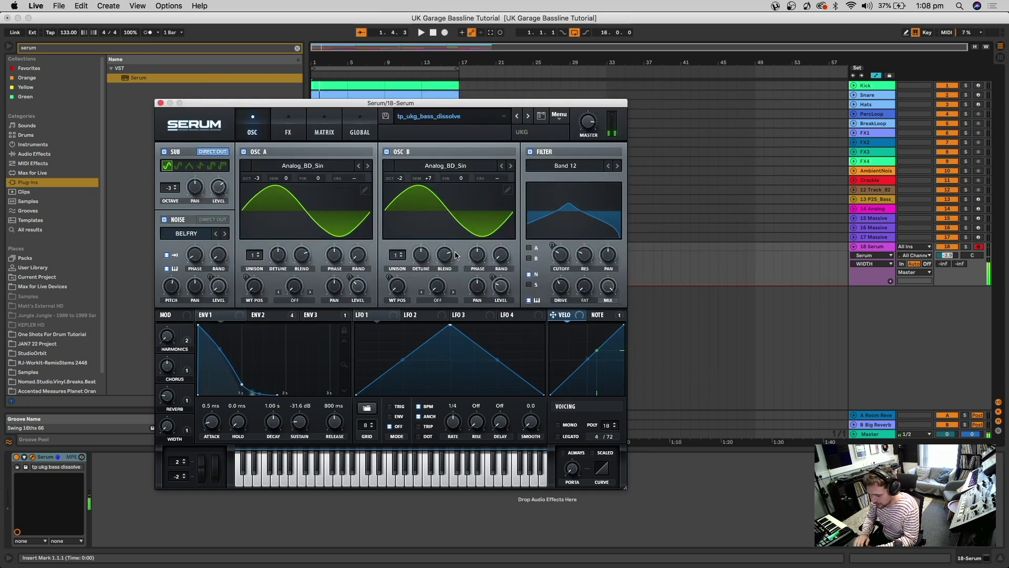
key(x)
key(f)
Step: Load the tp_ukg_bass_distopia preset from the Test Press folder back into Serum
click(489, 112)
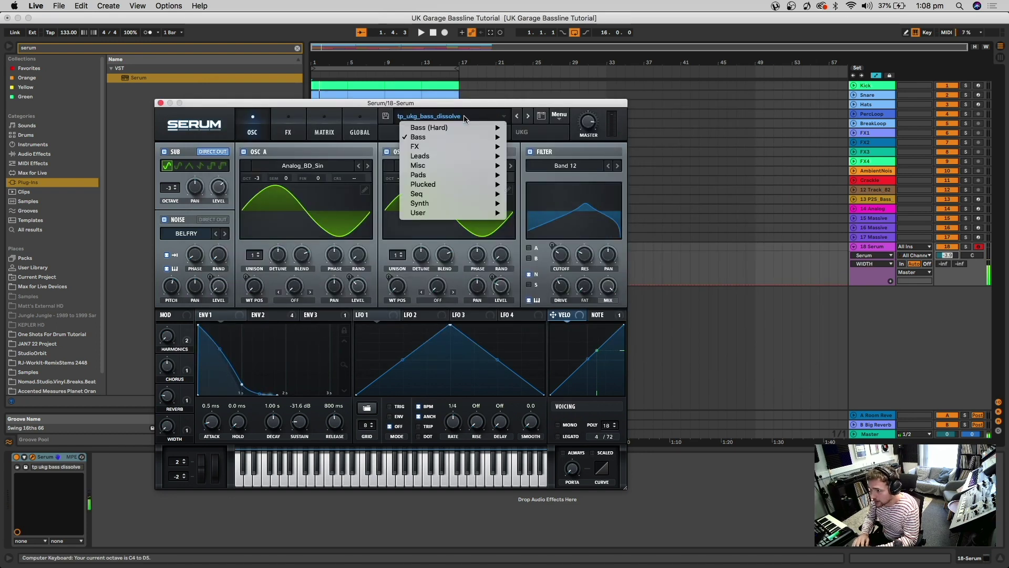
click(535, 121)
click(559, 114)
click(583, 164)
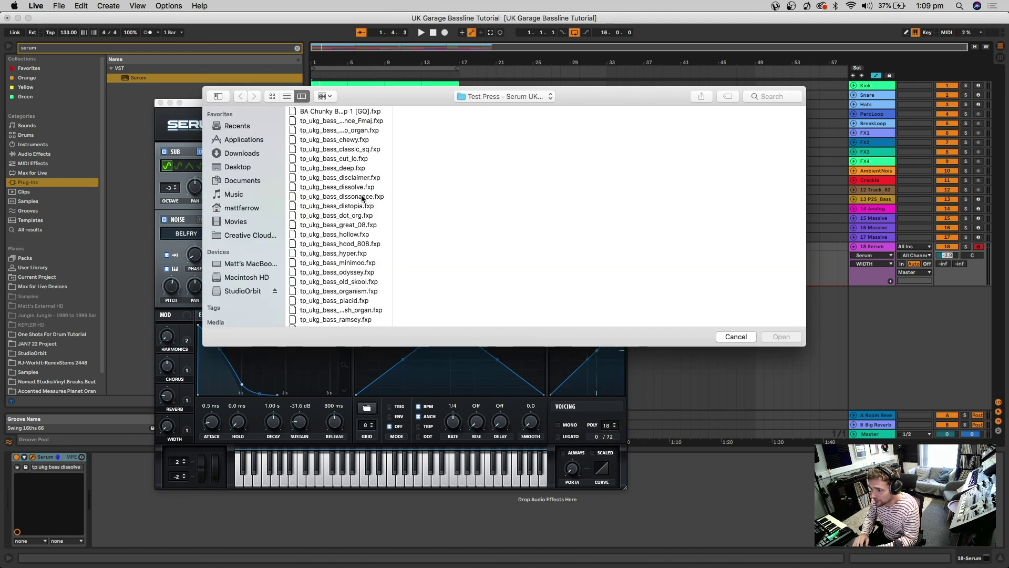
click(362, 197)
click(361, 207)
double_click(350, 206)
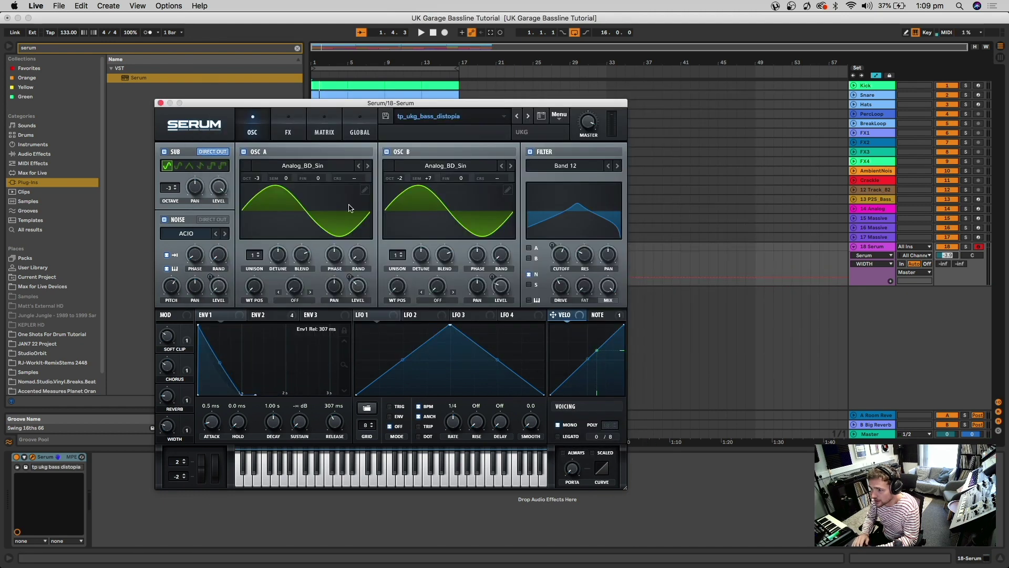
Step: Load the tp_ukg_bass_hollow preset into Serum and audition it against the playing arrangement
click(558, 117)
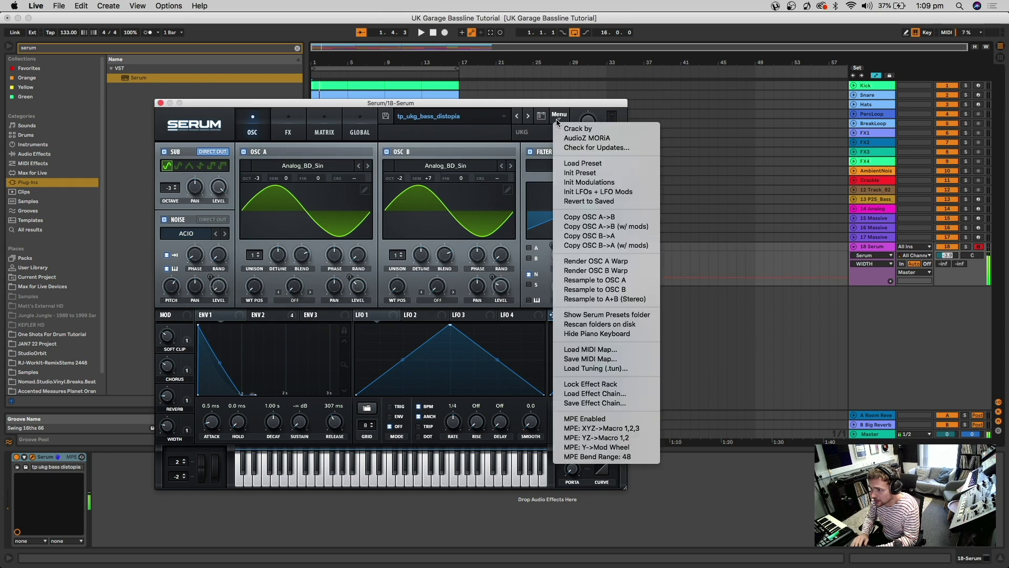
click(582, 165)
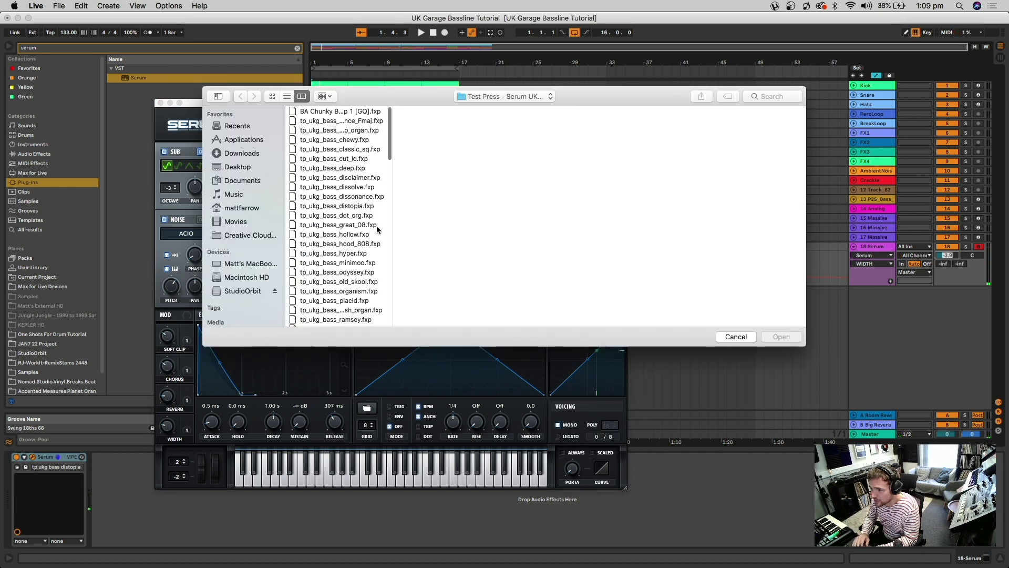
double_click(334, 233)
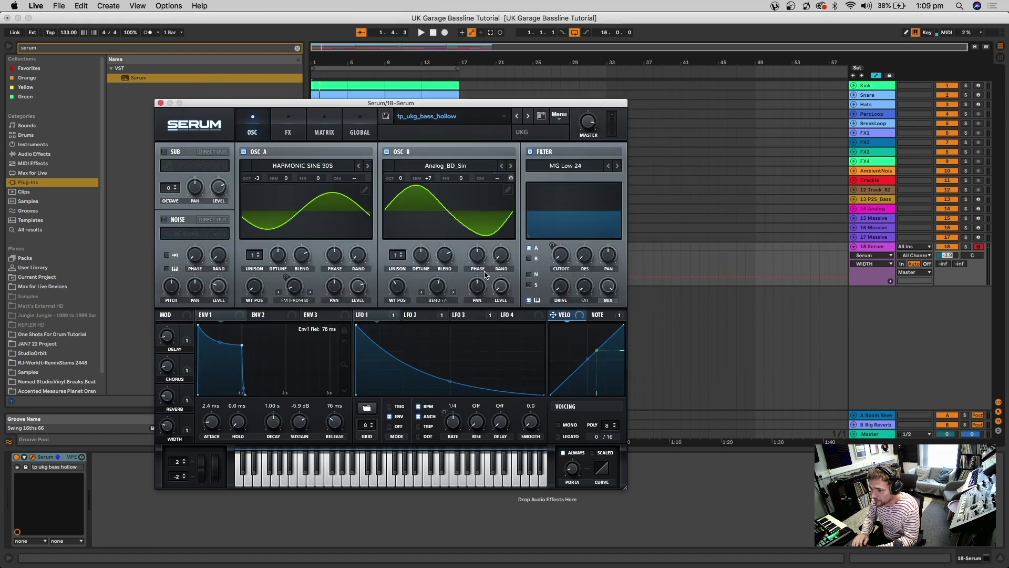
key(x)
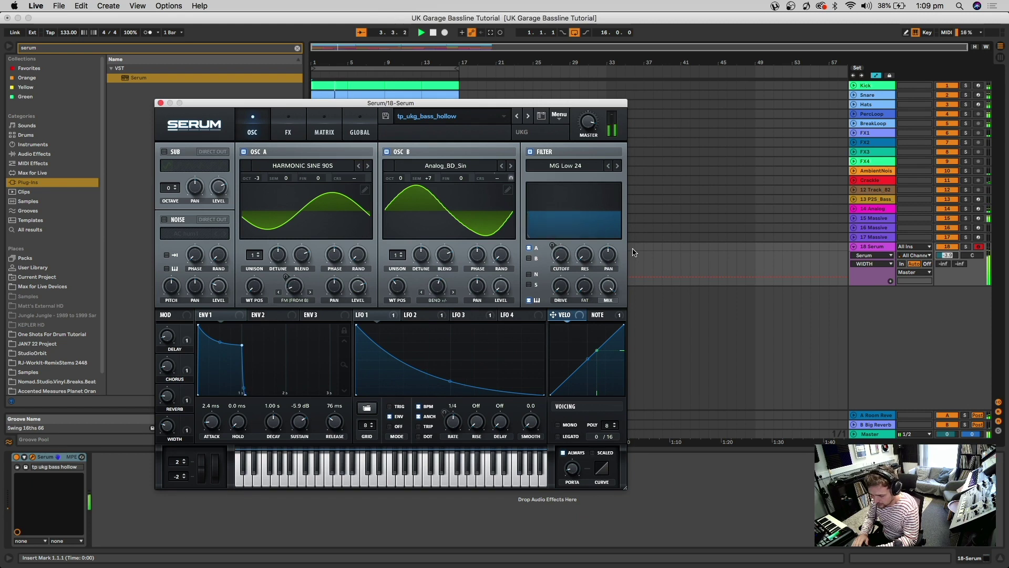
Step: Remove the Analog clip at bar 4 and record a Serum bass phrase in its place on track 18
drag(245, 105, 333, 313)
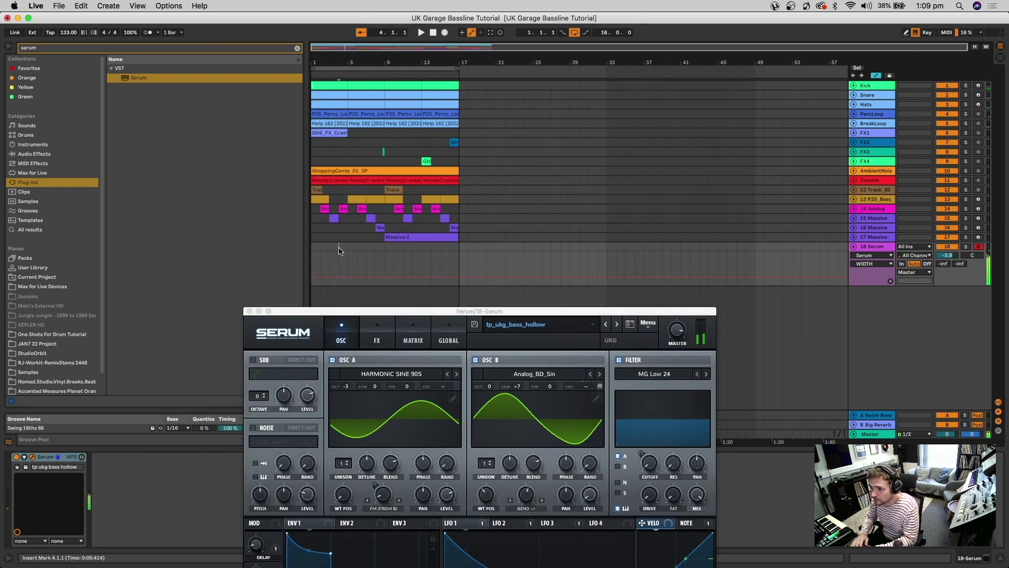
click(343, 208)
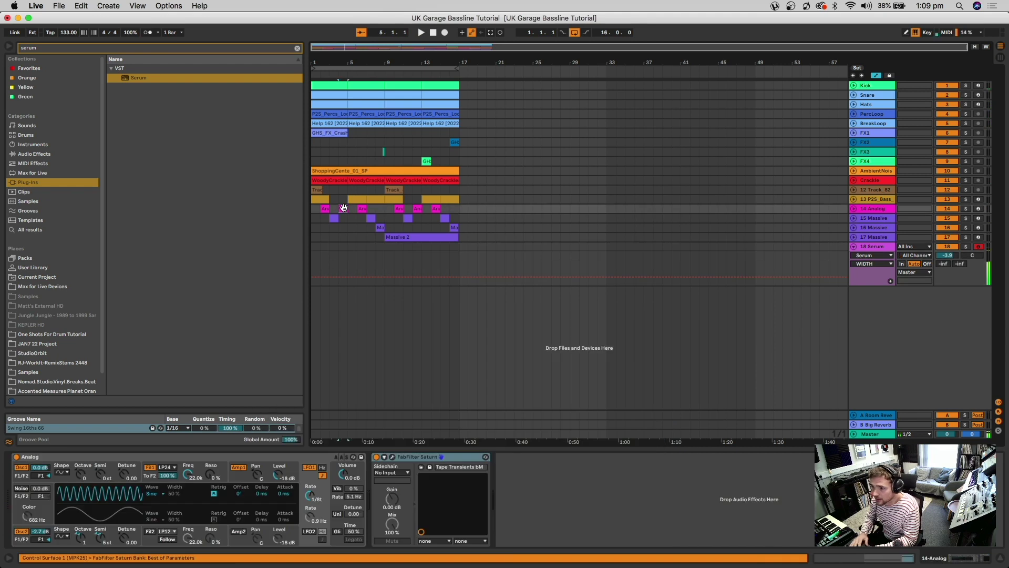
click(340, 246)
click(445, 32)
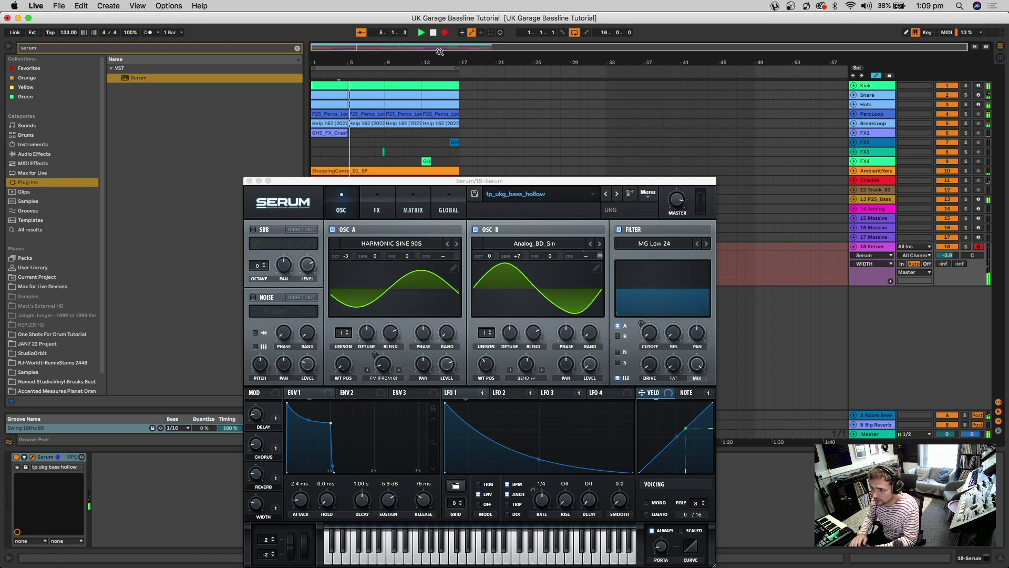
Step: Trim the recorded Serum clip to one bar, from 4.1.1 to 5.1.1, and open its notes for editing
click(250, 180)
drag(352, 246, 346, 247)
double_click(343, 247)
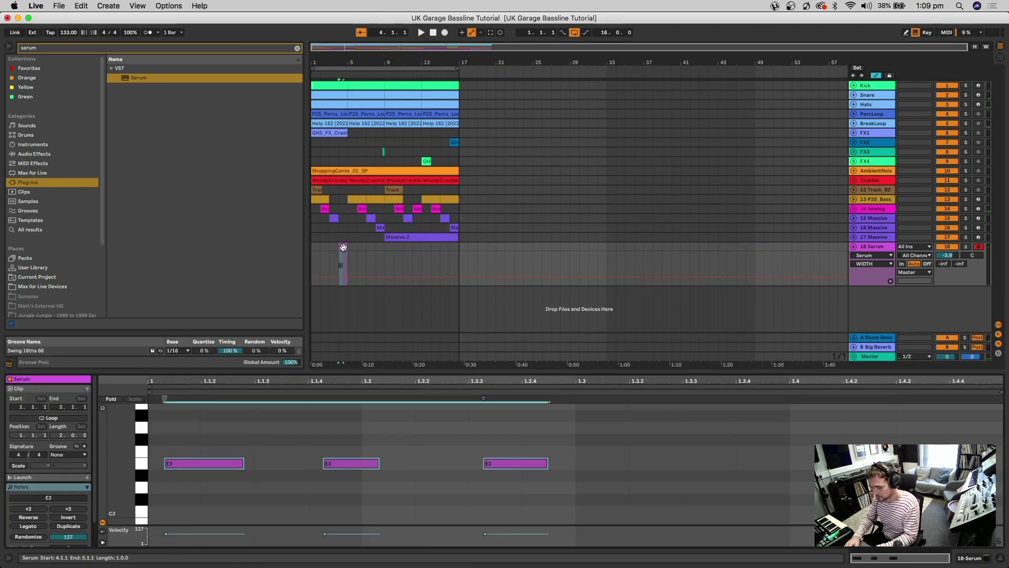
Step: Shift the Serum clip's three E3 notes slightly earlier so they line up with the grid, checking them in playback
click(266, 421)
drag(217, 465, 191, 466)
key(space)
drag(345, 463, 319, 464)
drag(508, 463, 489, 463)
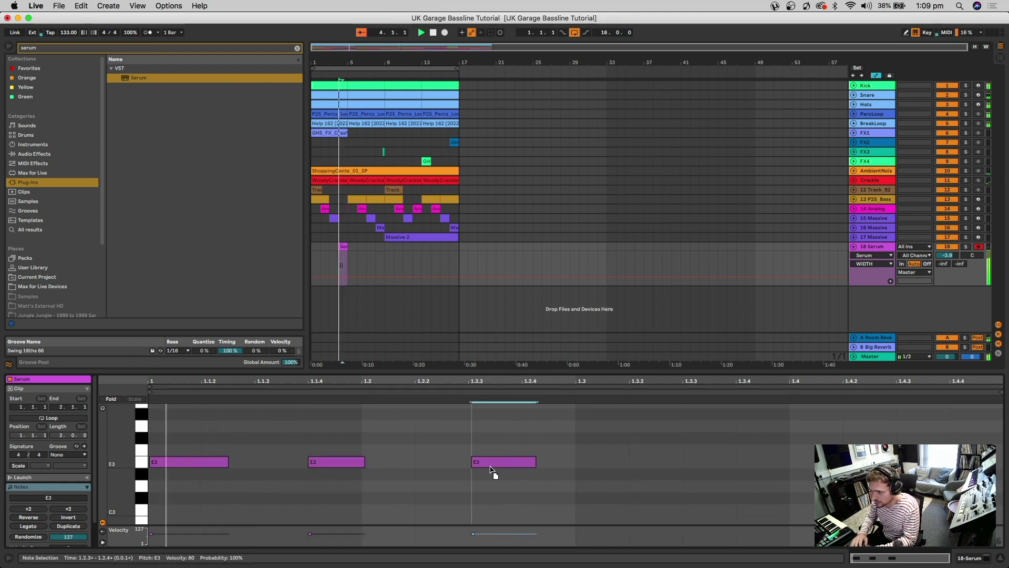
Step: Apply the Swing 16ths 66 groove to the Serum clip and set the Serum track's volume to -8.0 dB
click(80, 456)
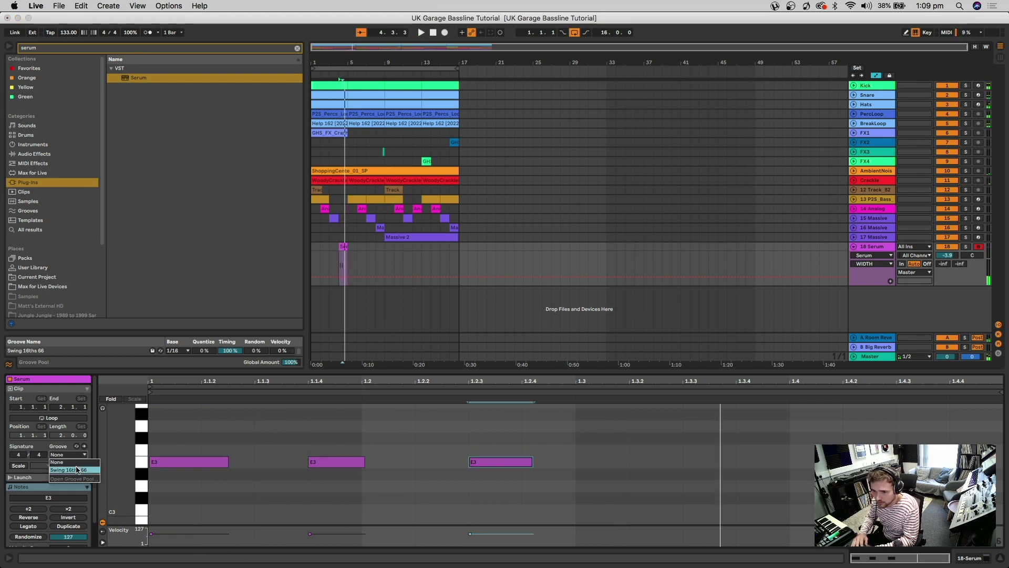
click(76, 470)
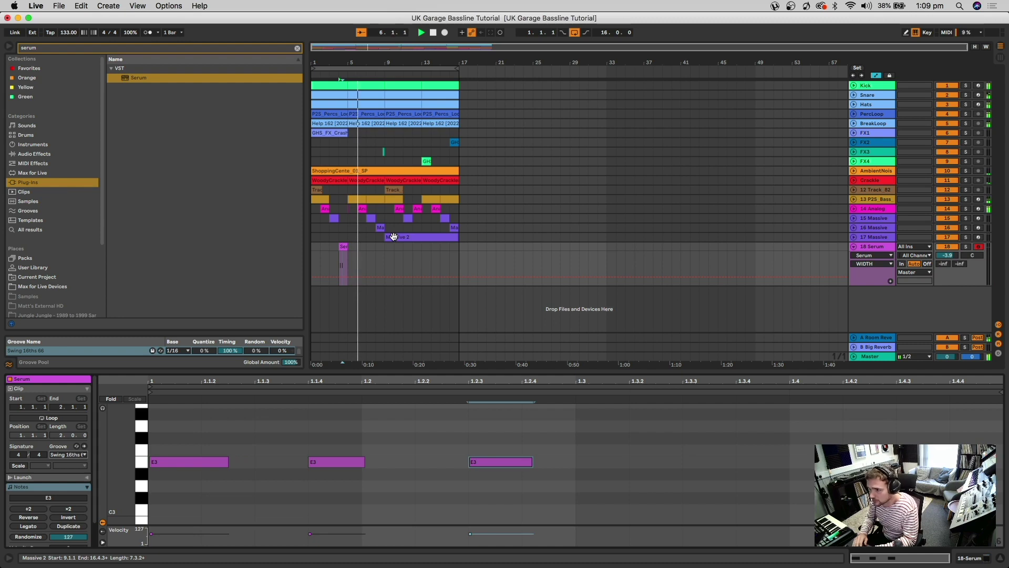
drag(946, 255, 946, 266)
Step: Duplicate the Serum track's first eight bars to bar 9 and remove the overlapping Analog clip at bar 12
drag(386, 246, 261, 259)
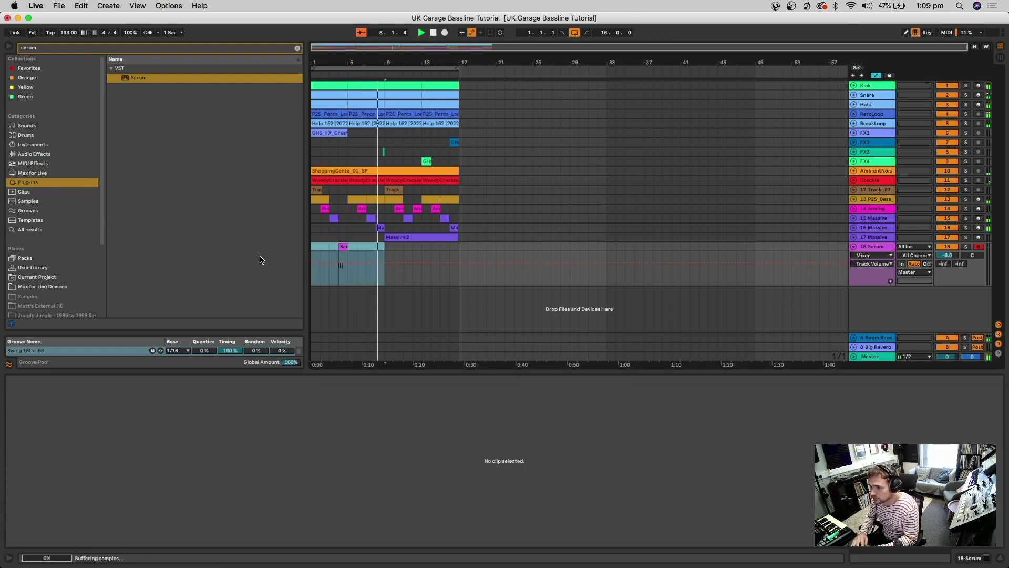
key(super+d)
click(415, 208)
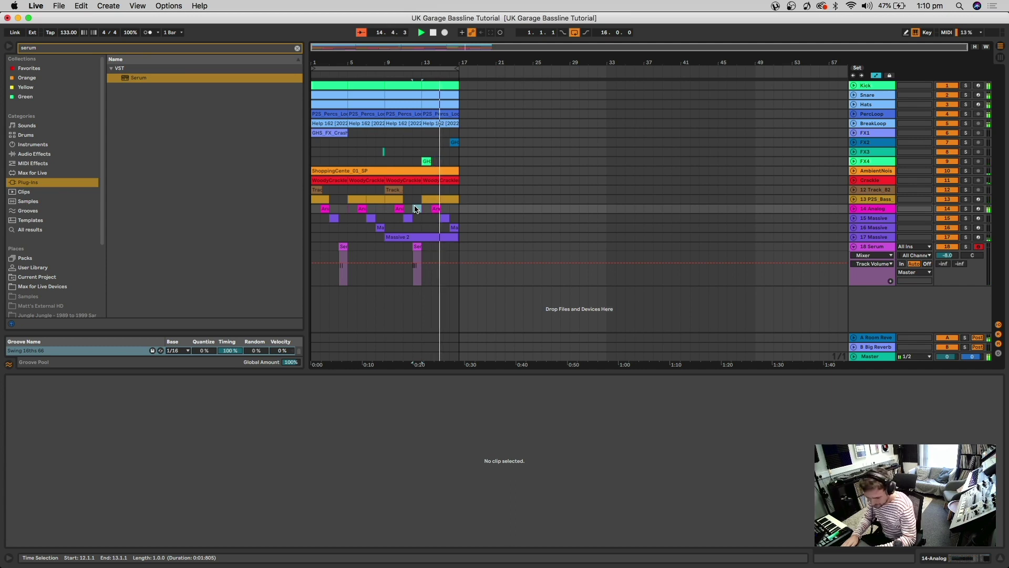
Step: Solo the Serum track to hear its bar 12 clip alone and open the Serum plug-in window
click(414, 246)
click(965, 246)
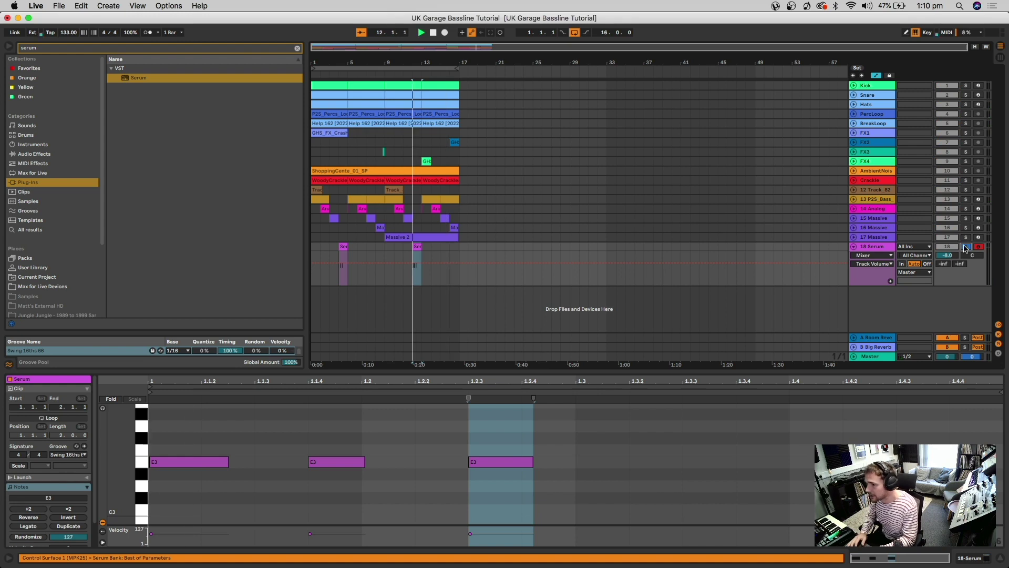
double_click(883, 247)
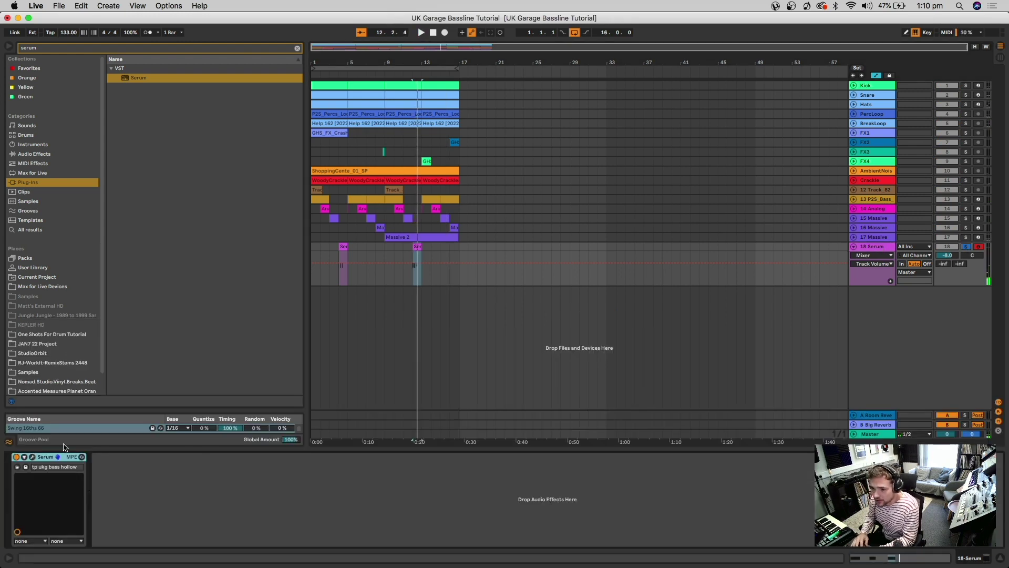
click(32, 458)
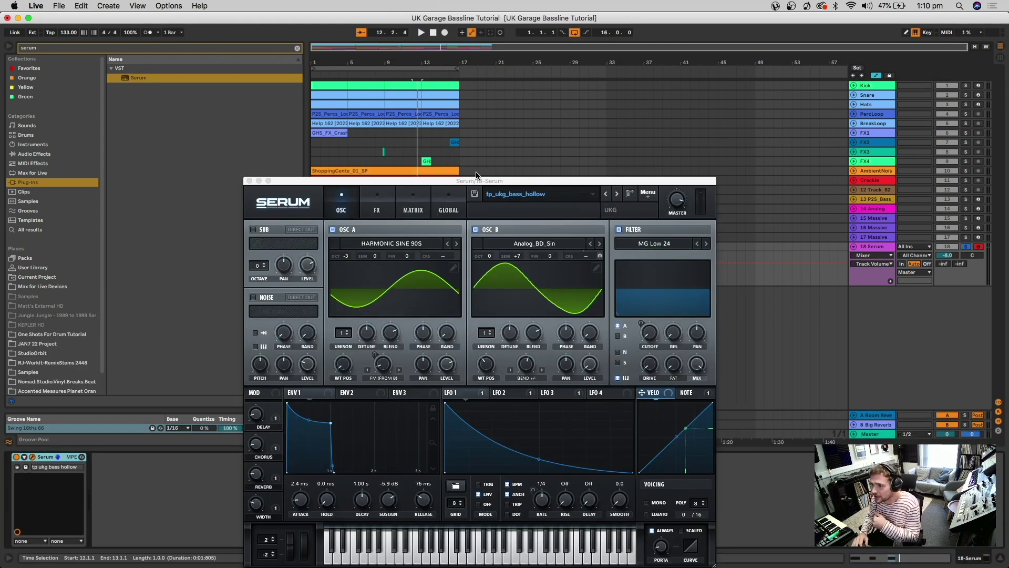
Step: Assign LFO 1 to the filter cutoff in Serum and set its rate to 1/2, checking the sound in playback
drag(469, 183, 476, 101)
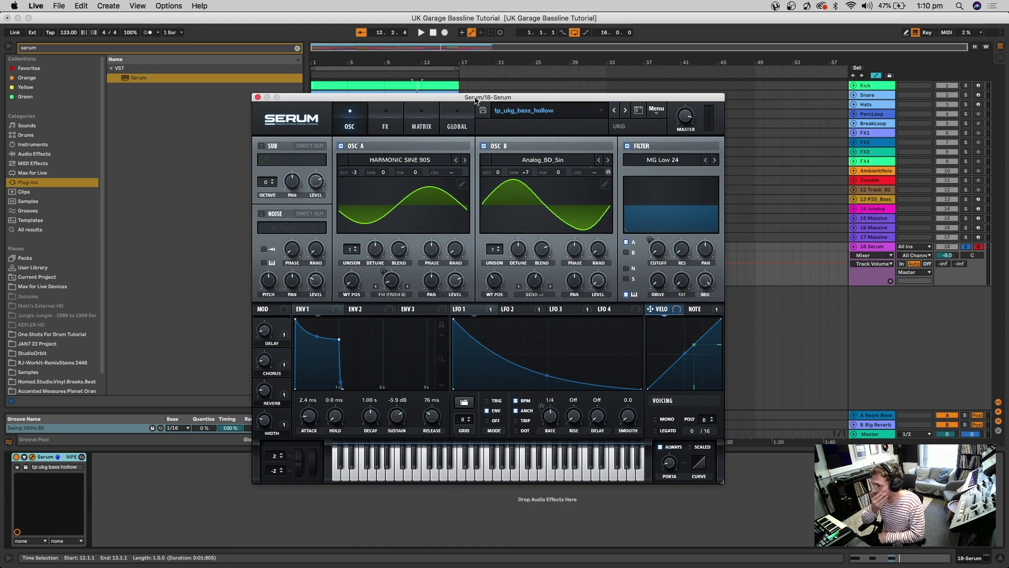
key(space)
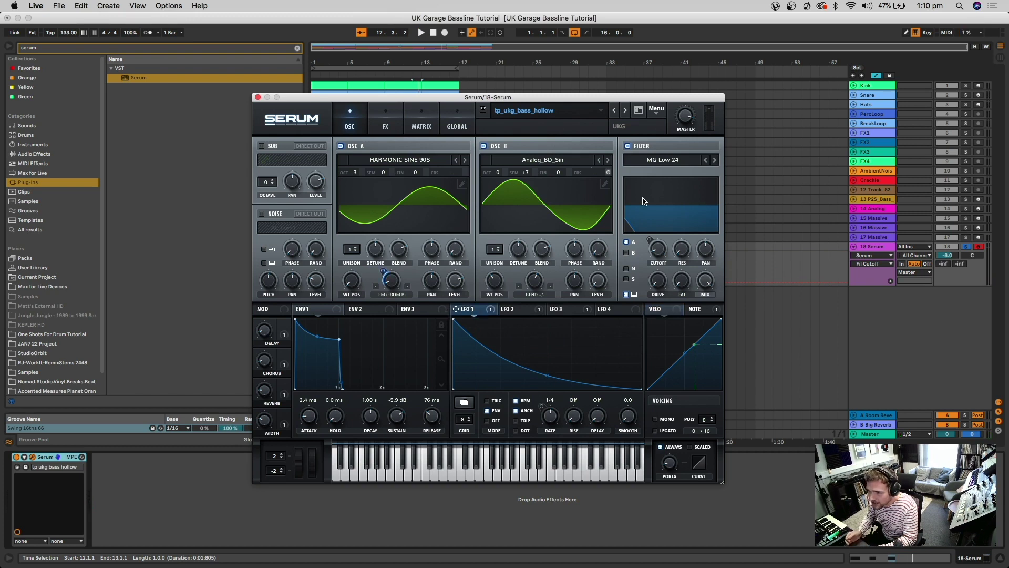
drag(456, 311, 648, 255)
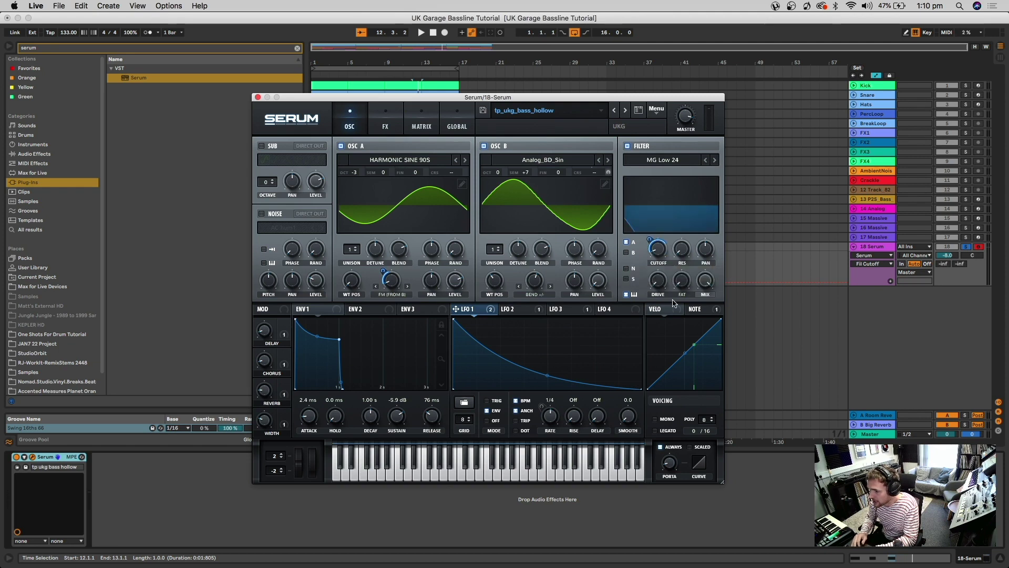
key(space)
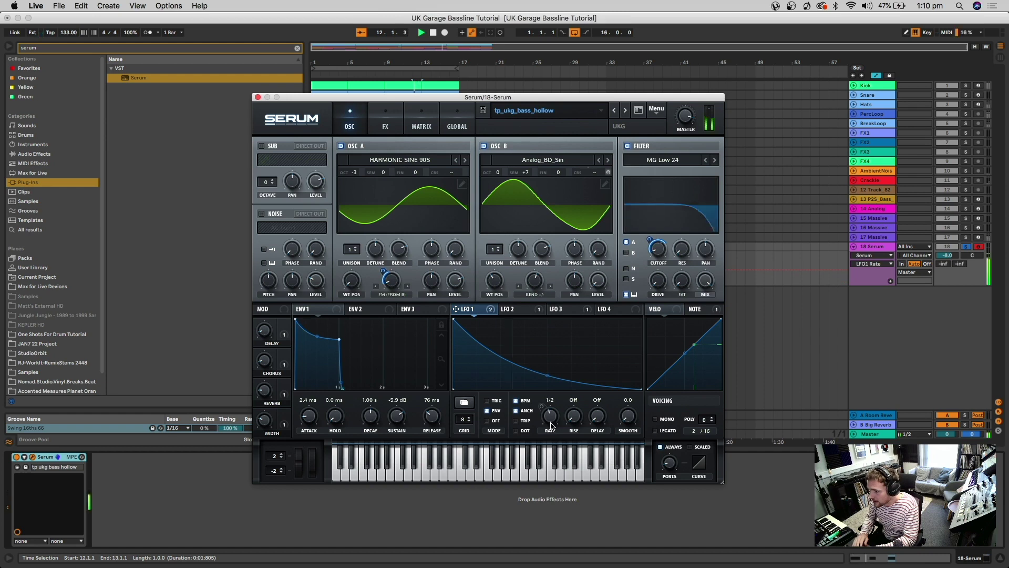
click(656, 110)
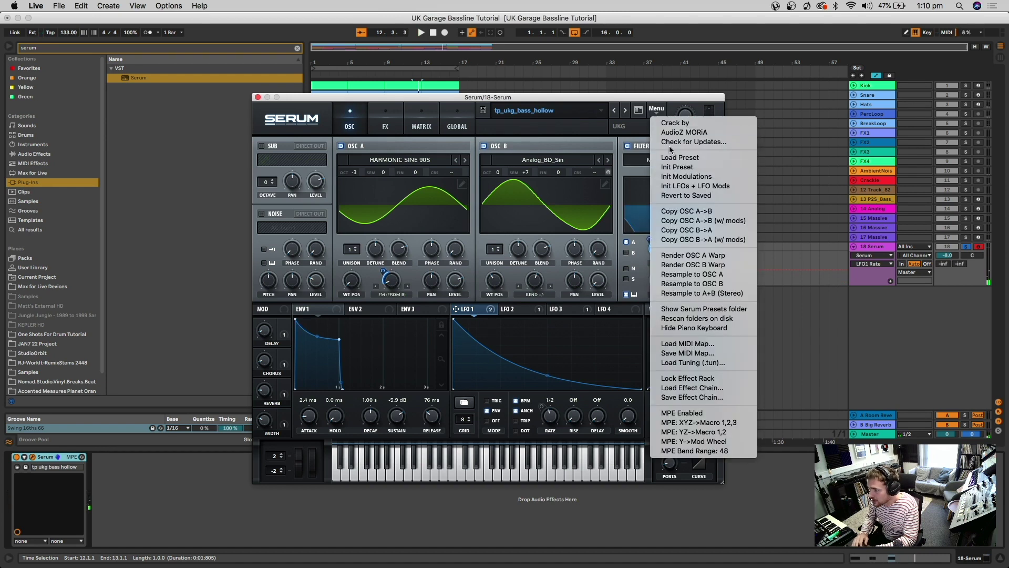
click(673, 159)
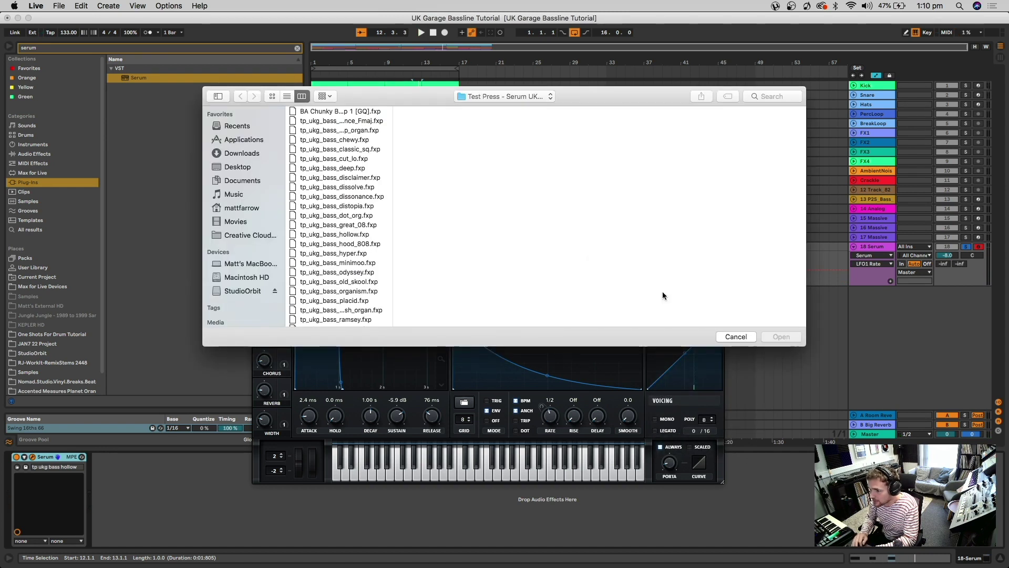
click(735, 336)
click(262, 98)
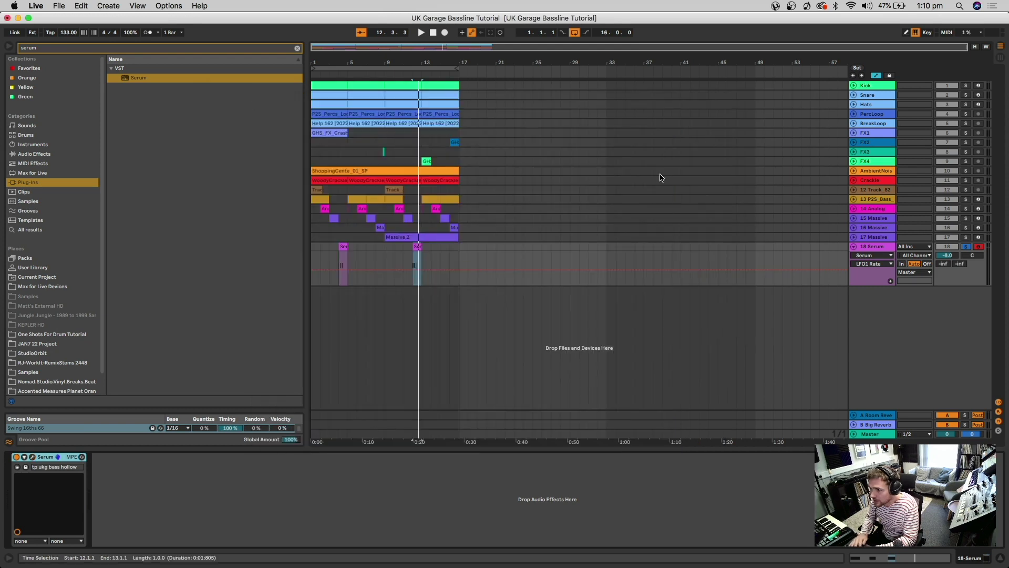
Step: Duplicate the Serum track and leave only one clip on the copy, placed at bar 17
click(869, 246)
key(super+d)
mouse_move(455, 295)
mouse_down()
mouse_move(355, 295)
mouse_move(475, 309)
mouse_move(463, 300)
mouse_up()
key(BackSpace)
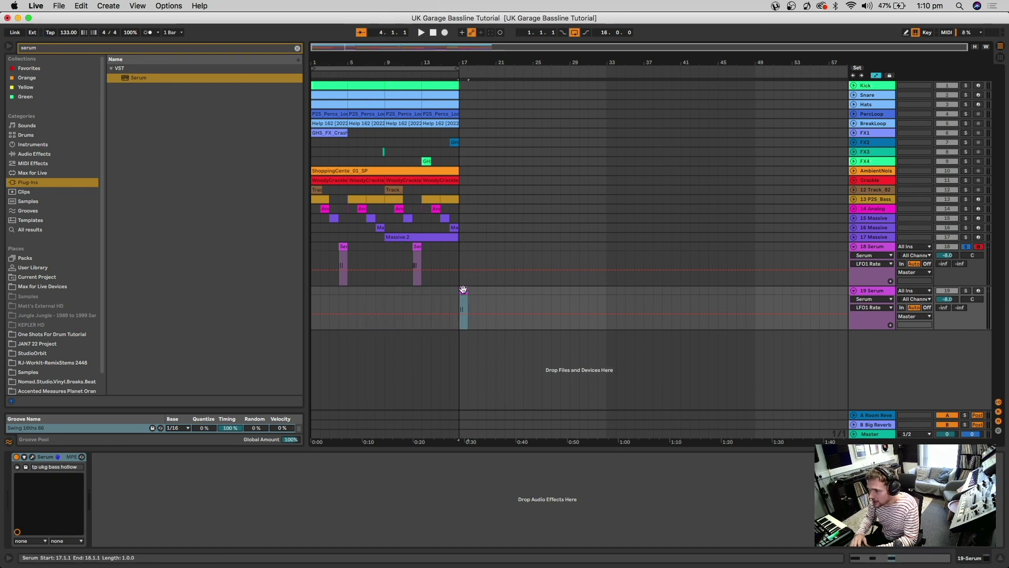
Step: Turn the bar 17 clip's phrase into one sustained E3 note ending just before 1.3.2 and play it
double_click(464, 303)
drag(227, 462, 629, 462)
key(space)
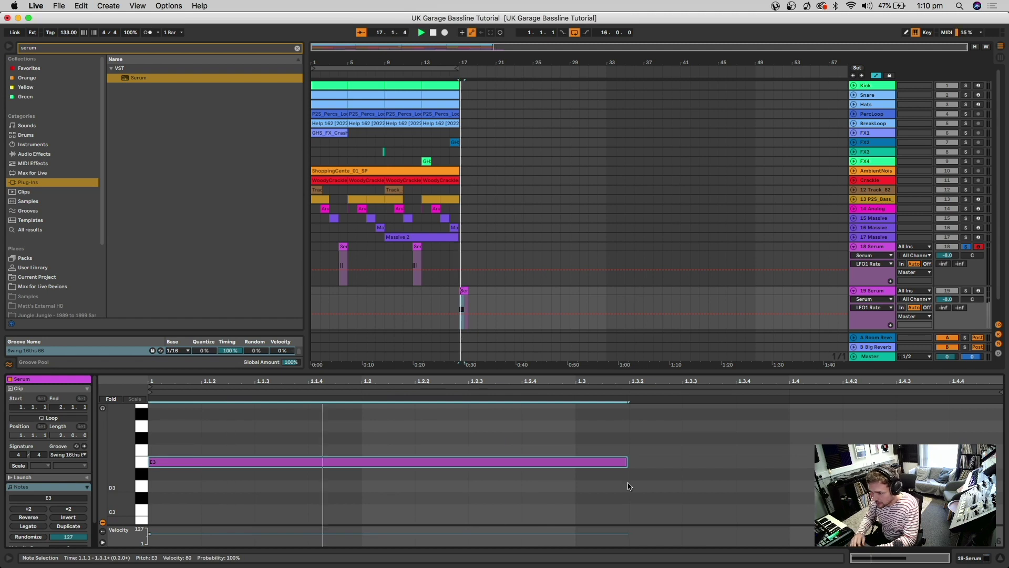
Step: Solo the duplicated Serum track with bar 17 looped in playback, and open its Serum plug-in window
click(967, 291)
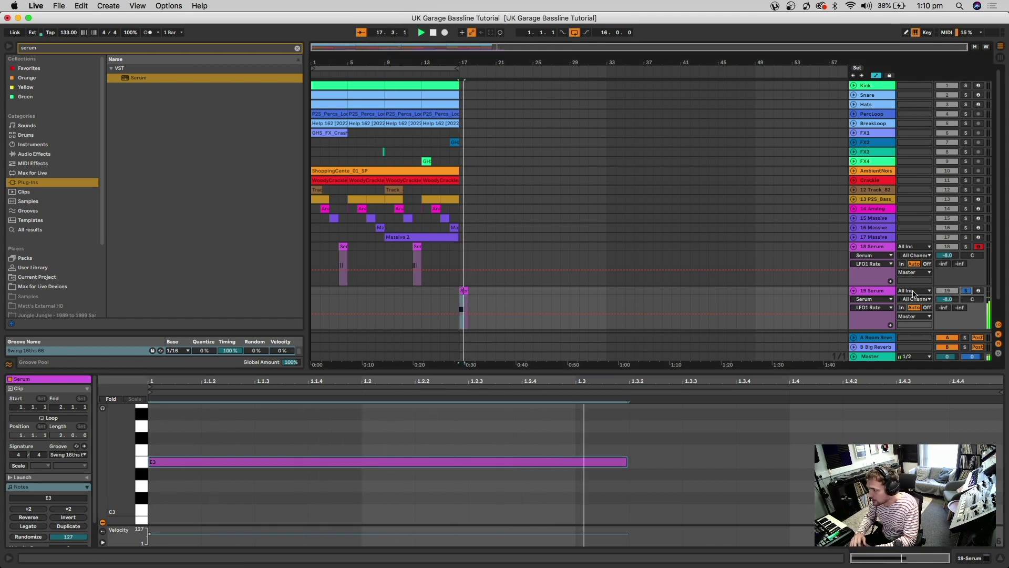
click(879, 292)
drag(398, 68, 468, 103)
key(space)
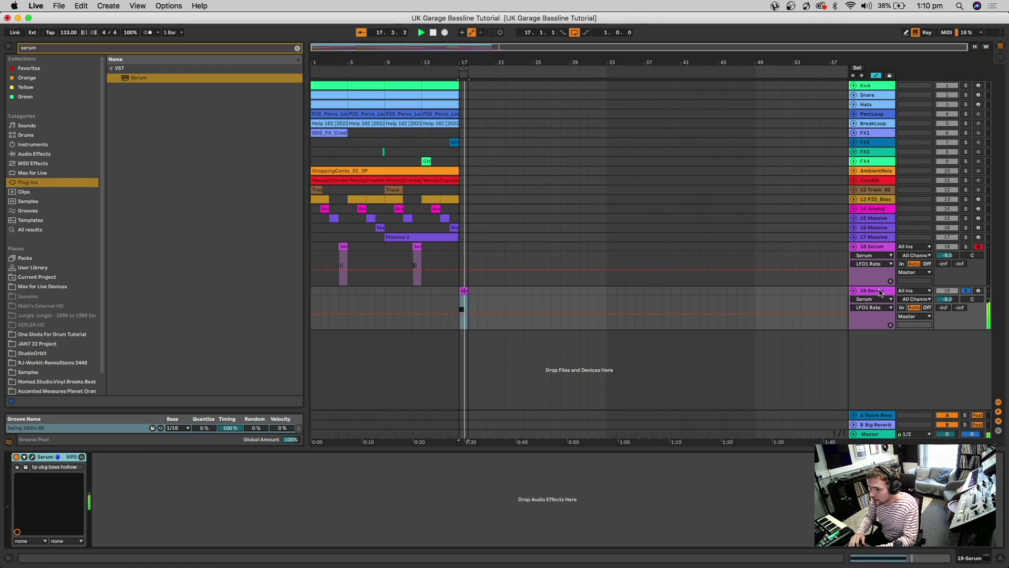
key(super+alt+p)
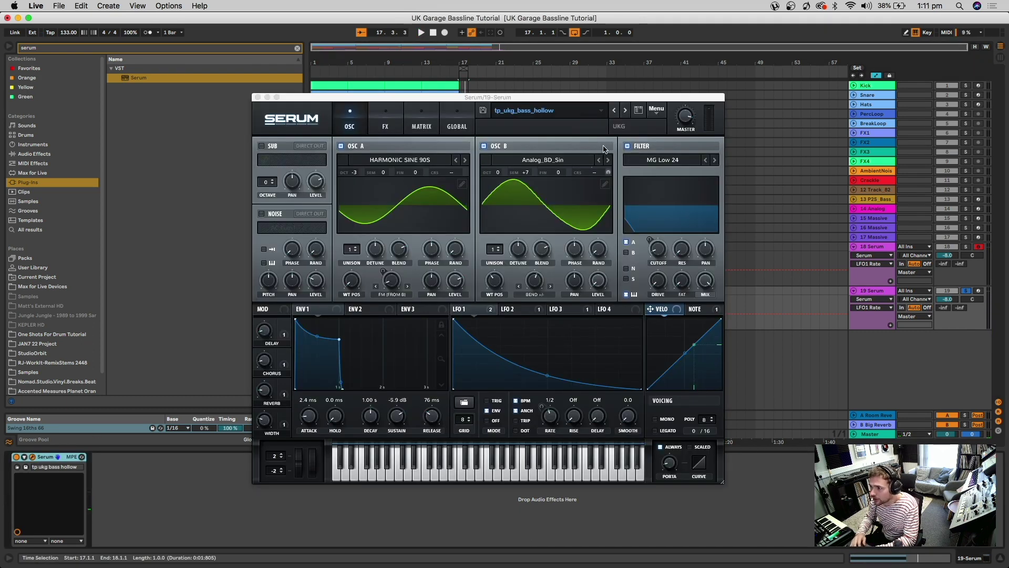
Step: Load the tp_ukg_bass_selecta preset from the Test Press folder into the duplicated track's Serum
click(643, 109)
click(678, 158)
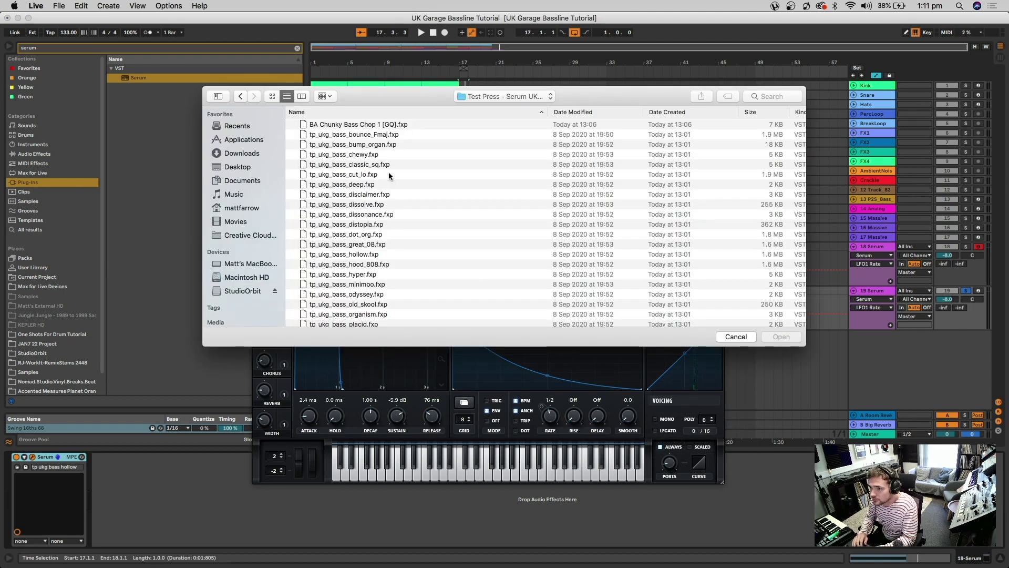
scroll(389, 172, down, 5)
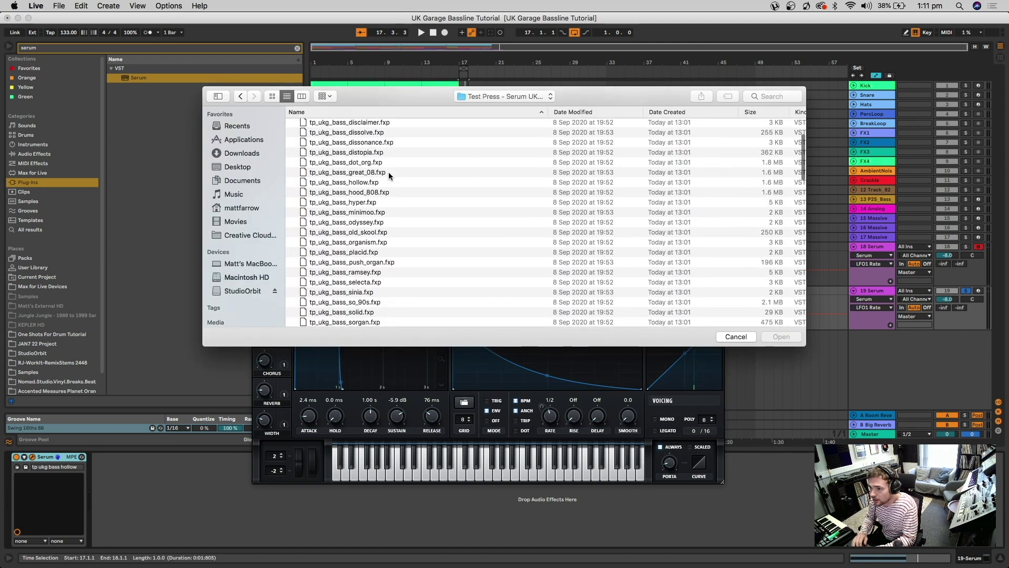
scroll(377, 208, down, 3)
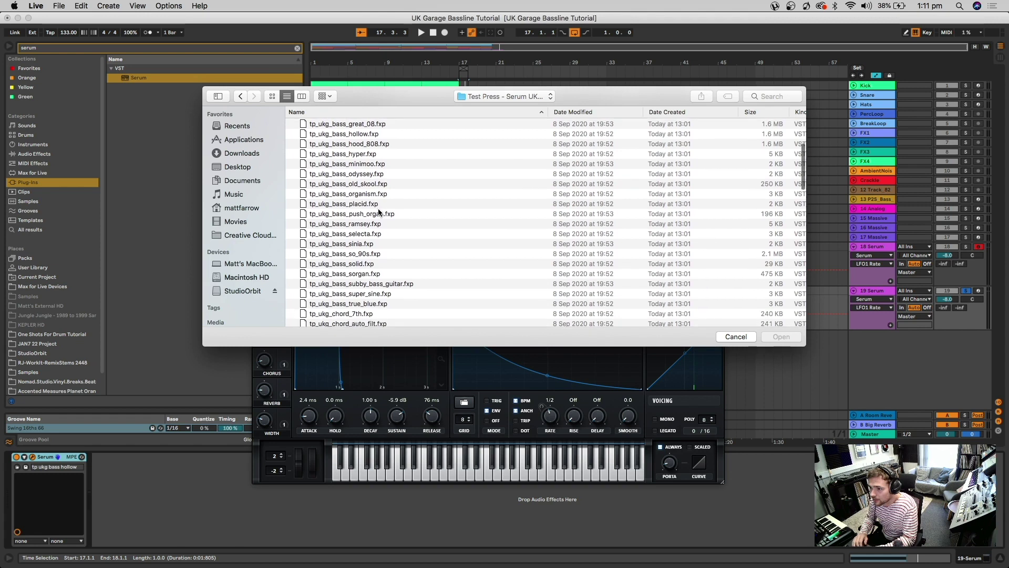
click(365, 204)
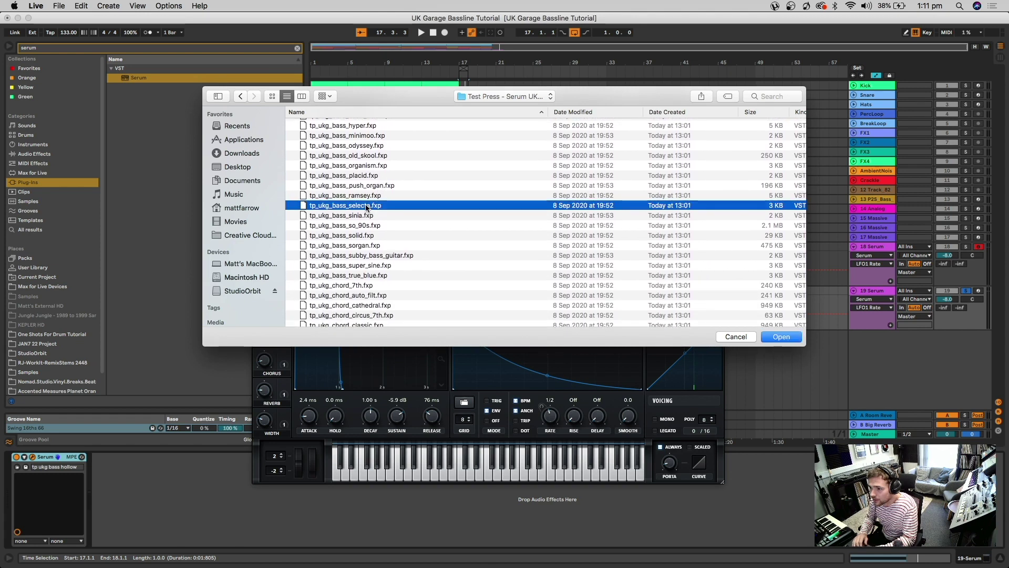
scroll(365, 204, down, 1)
scroll(366, 208, down, 1)
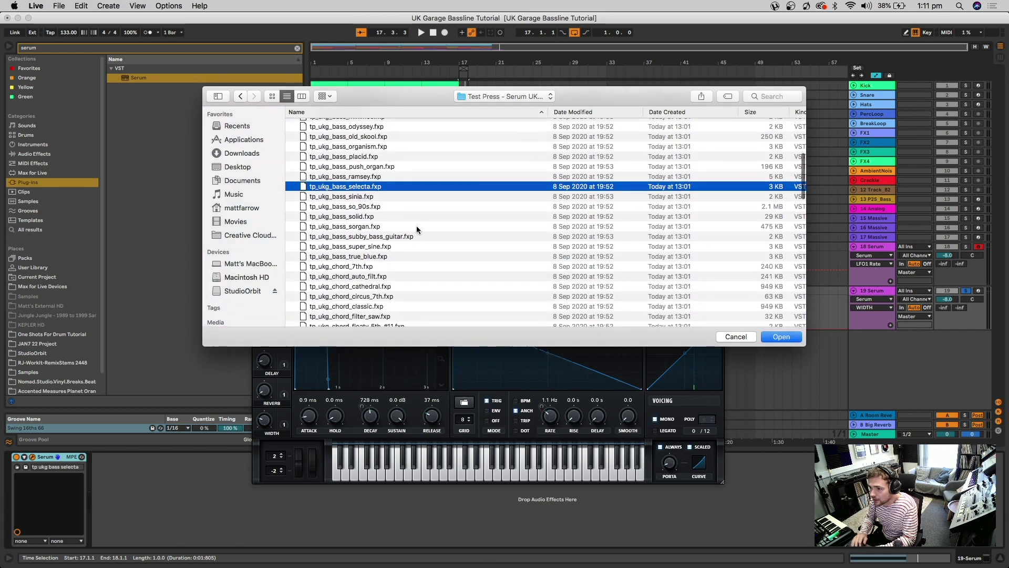
key(Return)
Step: Arm the duplicated Serum track and change its Serum filter type to Low 24
click(979, 291)
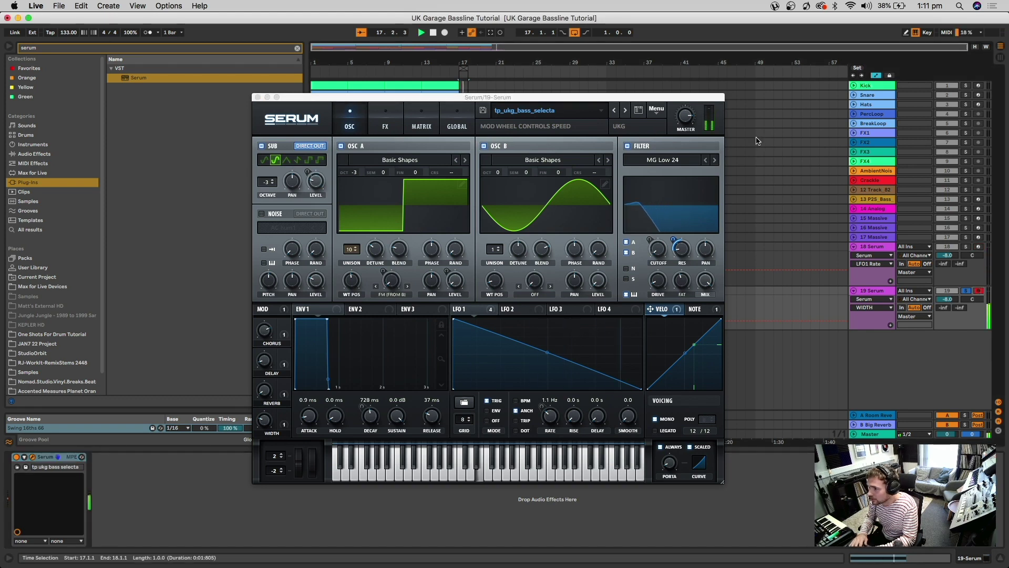
drag(640, 97, 568, 59)
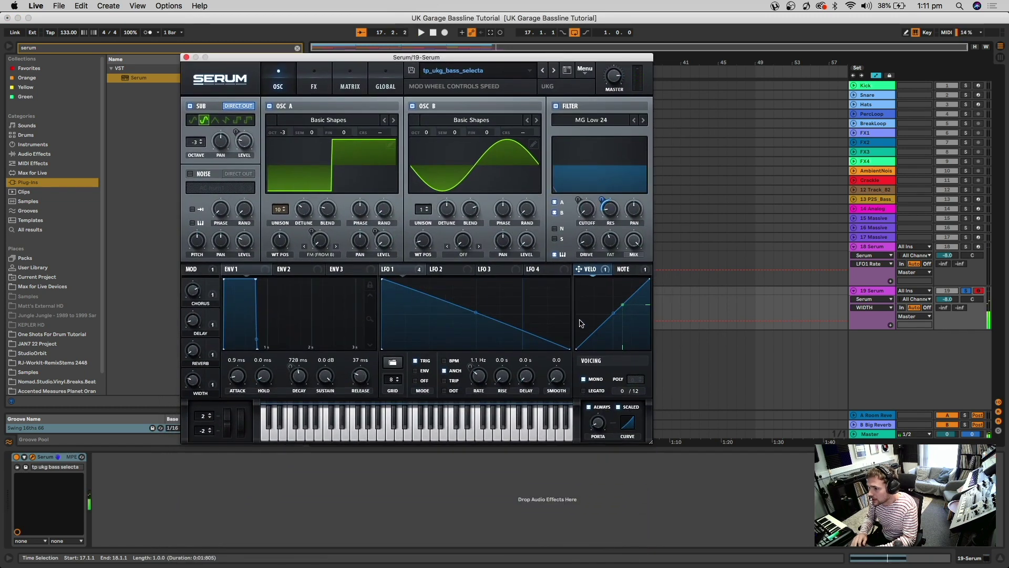
click(591, 121)
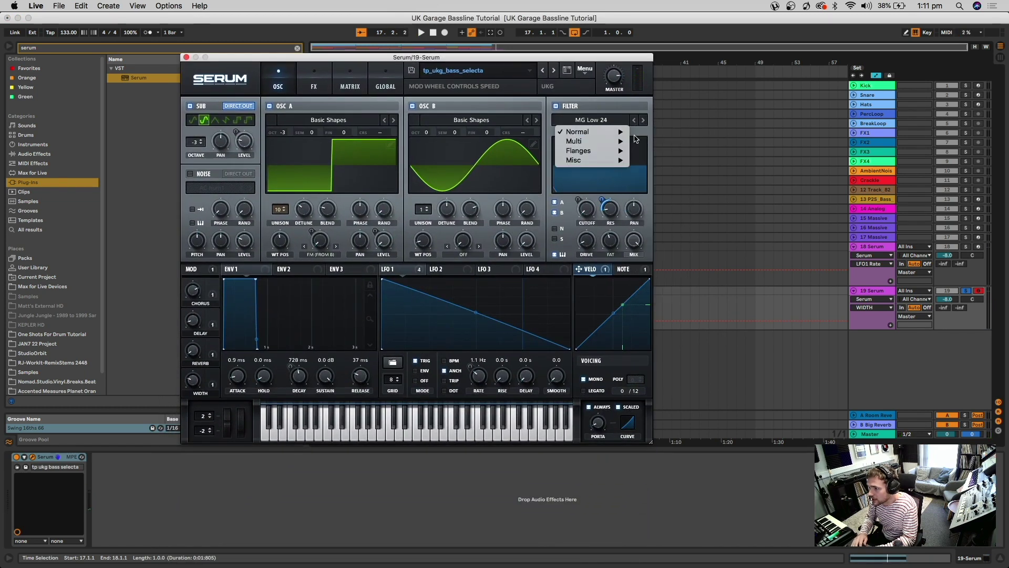
mouse_move(589, 132)
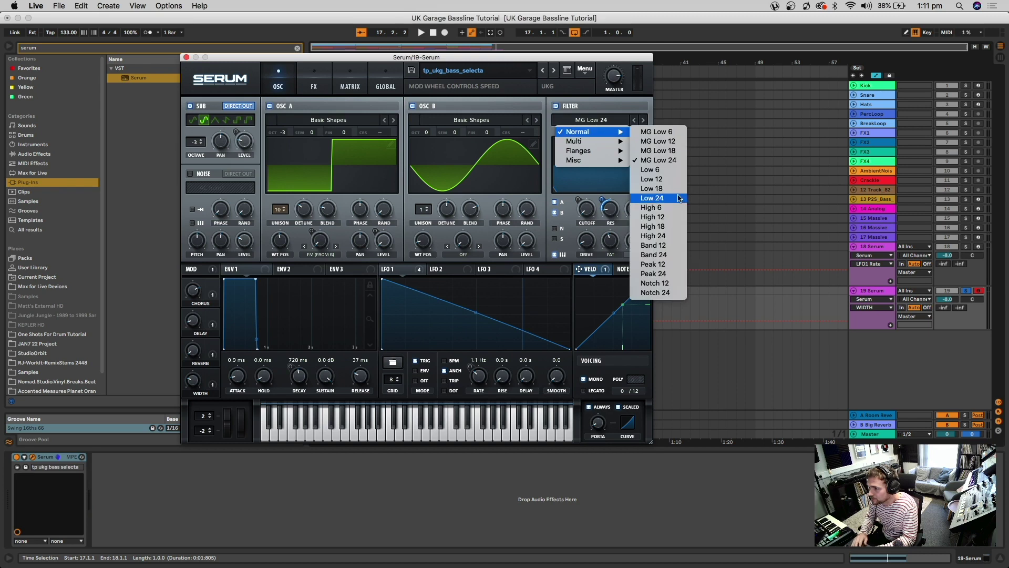
click(678, 198)
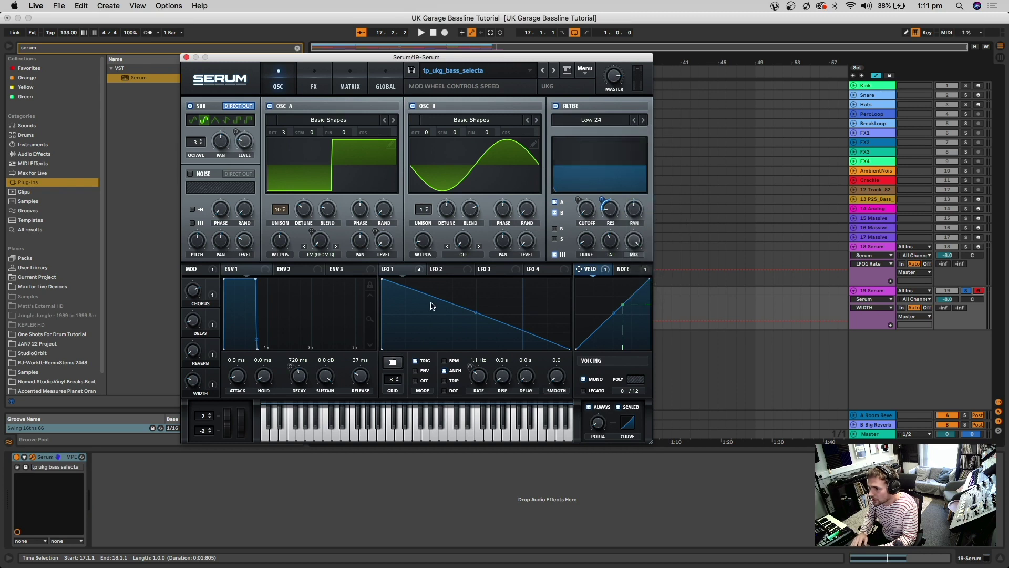
Step: Route LFO 1 to the filter cutoff and sync it to BPM with anchor off at a 1/8 rate
drag(519, 257, 597, 206)
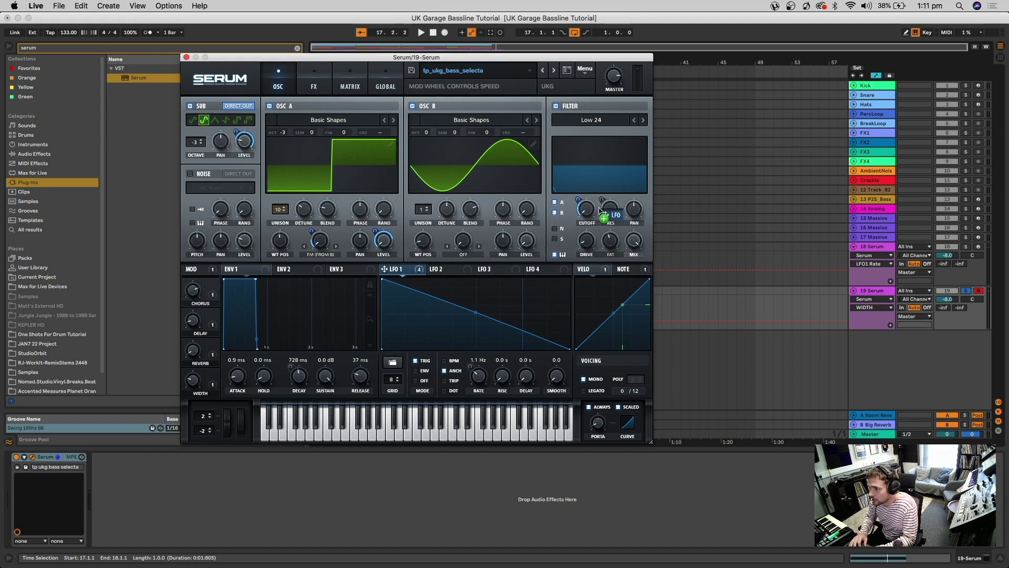
key(space)
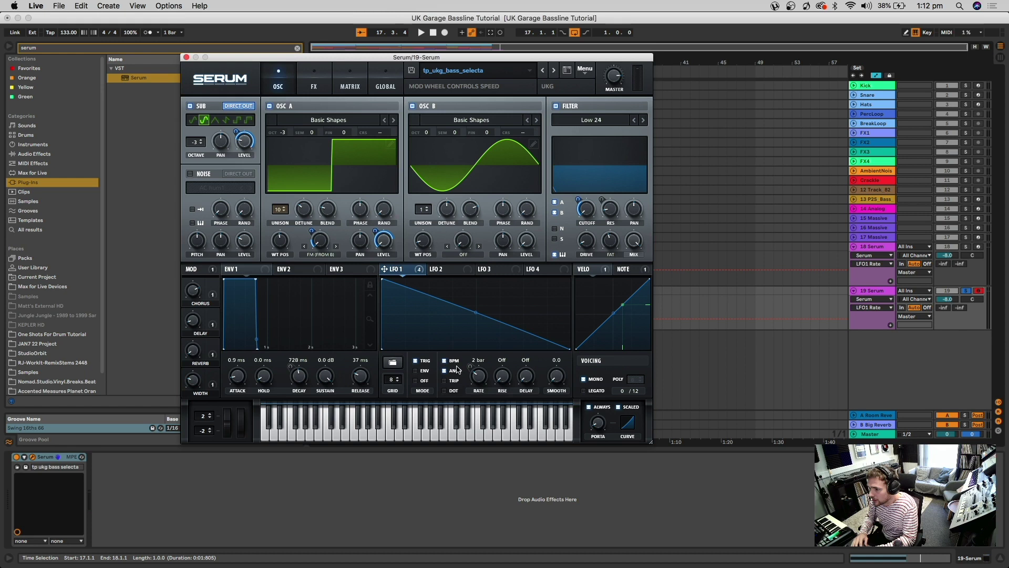
key(space)
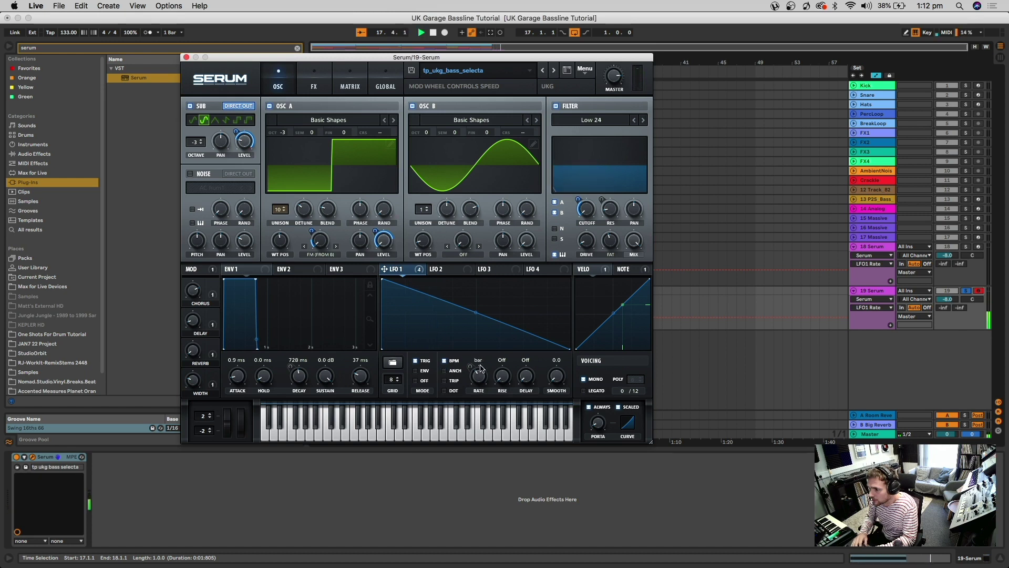
drag(480, 368, 493, 345)
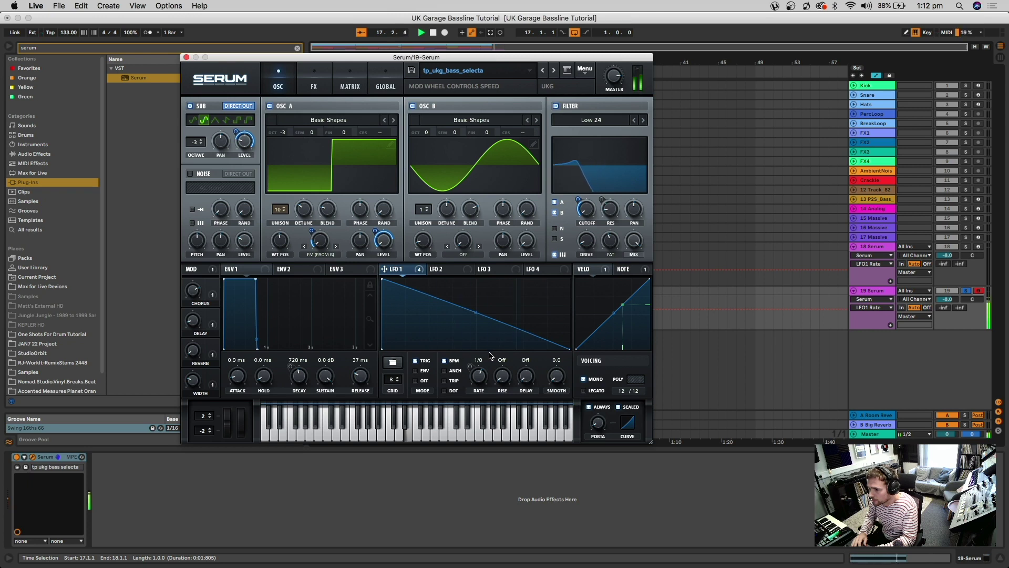
Step: Reshape LFO 1 into a curved rise that reaches a high plateau and drops at the end of the cycle
mouse_move(475, 315)
mouse_down()
mouse_move(435, 326)
mouse_move(457, 288)
mouse_move(410, 343)
mouse_move(434, 289)
mouse_move(392, 285)
mouse_move(497, 302)
mouse_move(483, 310)
mouse_up()
key(space)
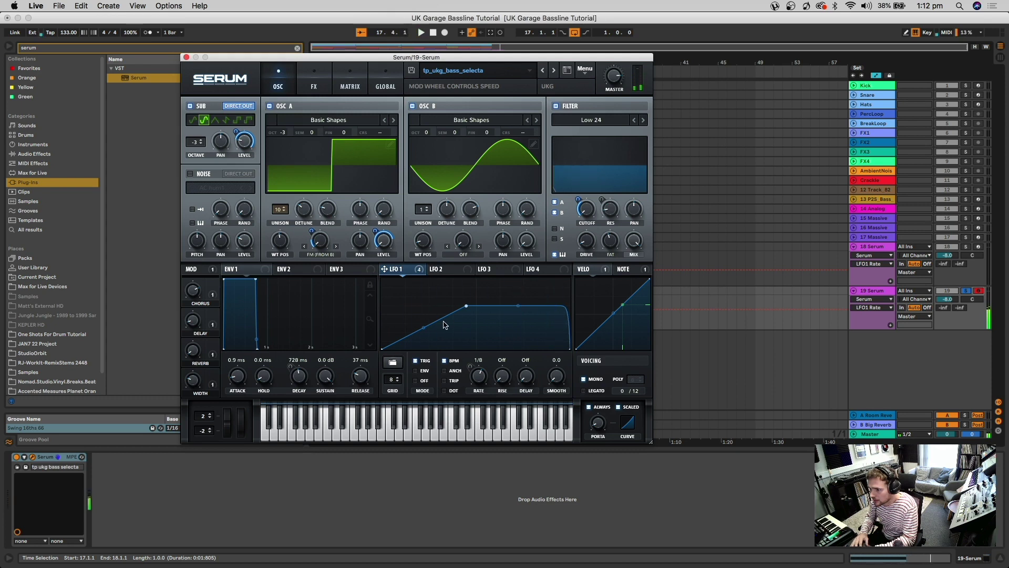
drag(467, 306, 492, 285)
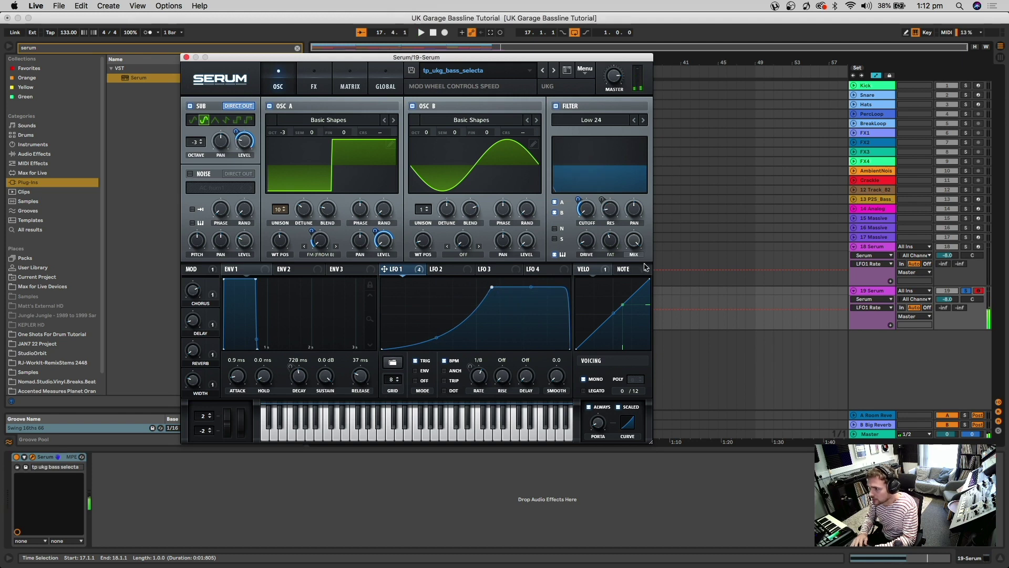
Step: Unsolo the duplicated Serum track and move its clip to bar 16, after trying it at bar 1 in playback
click(684, 141)
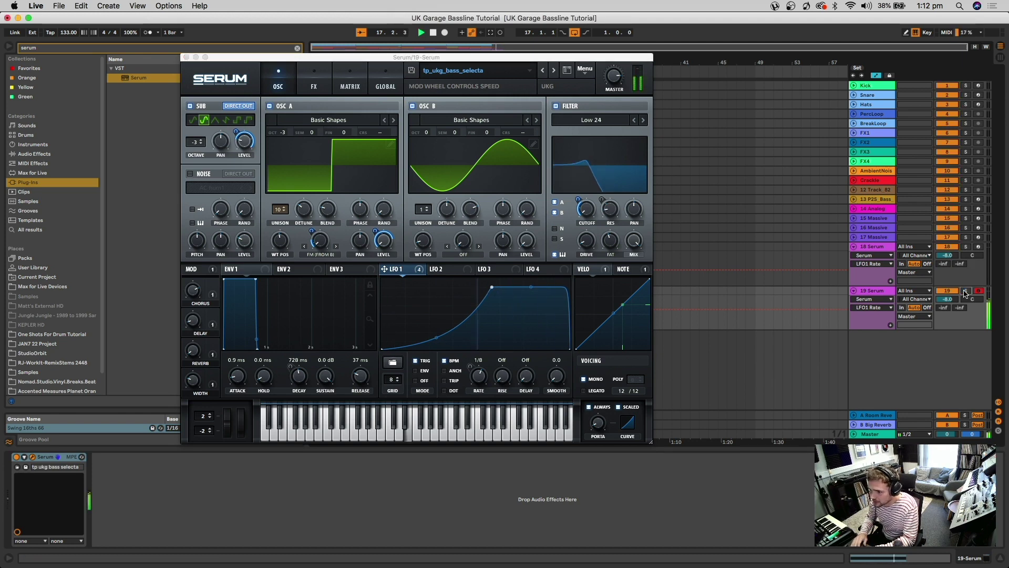
drag(543, 57, 585, 328)
drag(463, 291, 316, 293)
key(space)
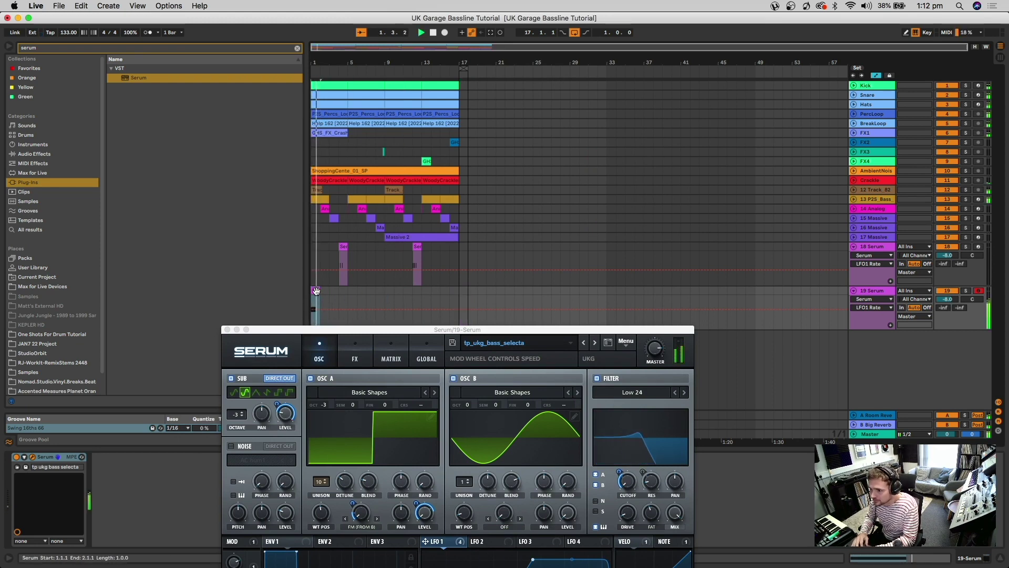
click(452, 299)
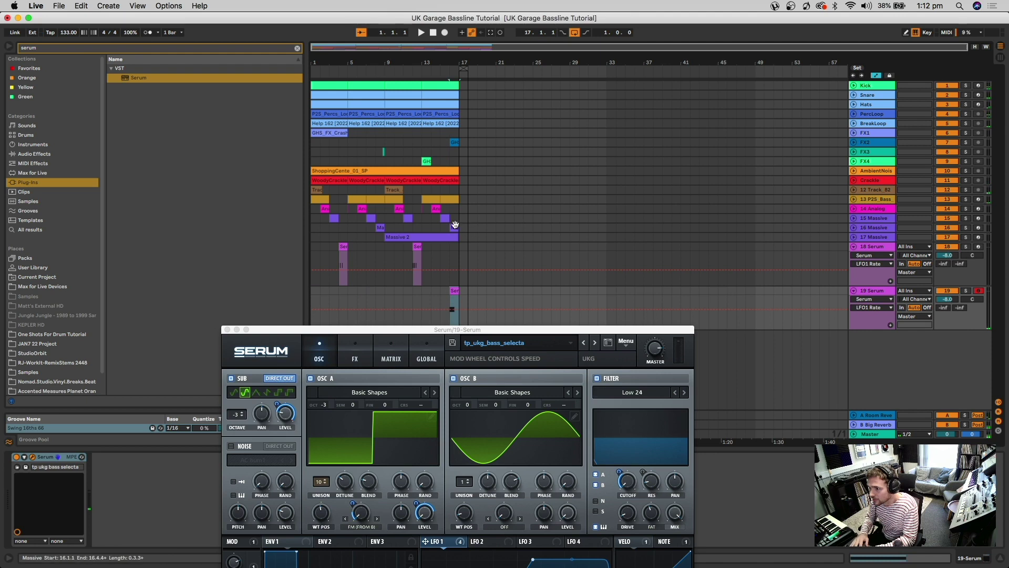
Step: Delete the Massive clip at bar 16 and shorten the Massive 2 clip to end at bar 16, then play the bar
click(454, 227)
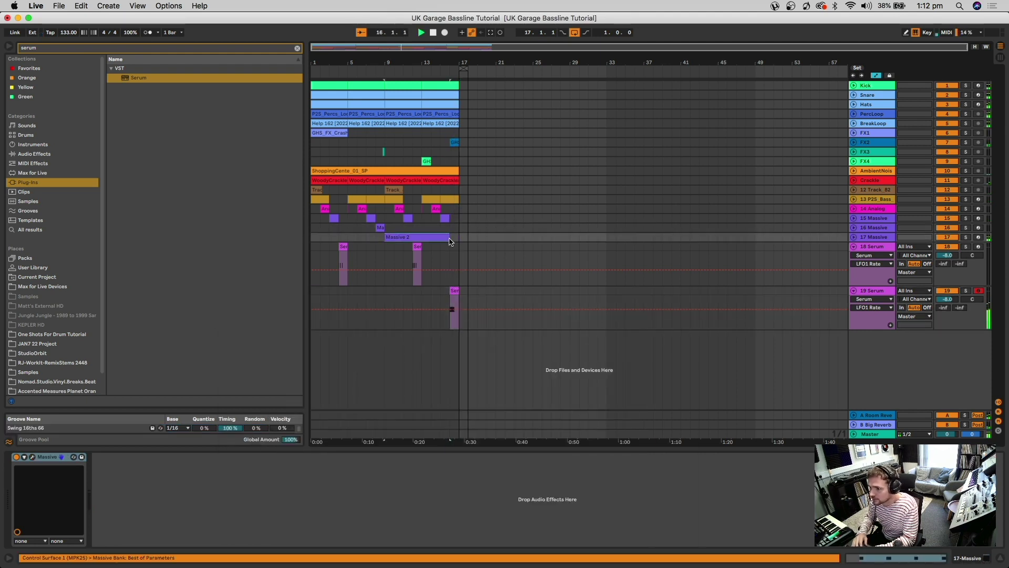
click(452, 254)
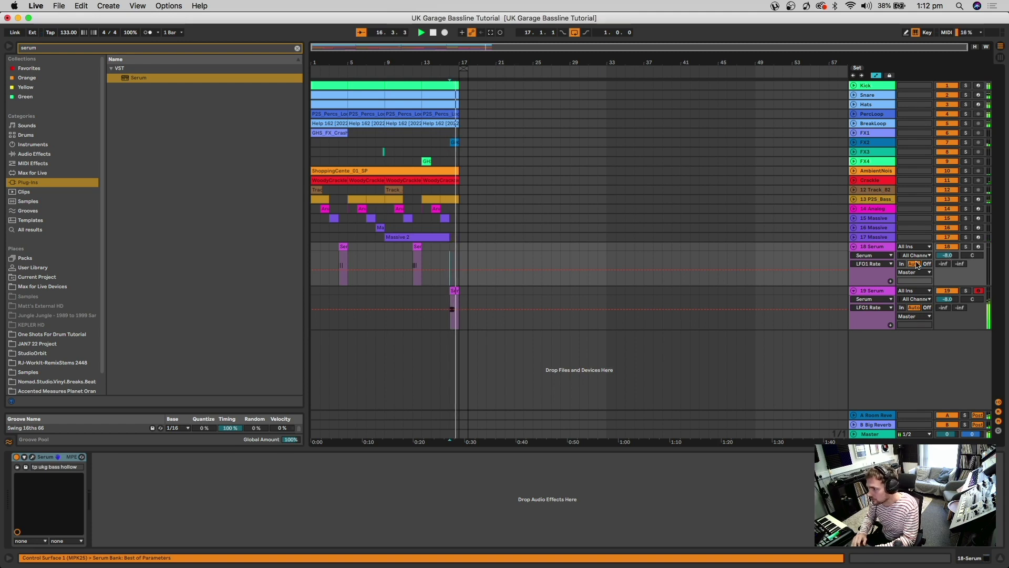
Step: Shorten the E3 note in the bar 16 Serum clip so it ends at 1.3, and play the bar
click(452, 290)
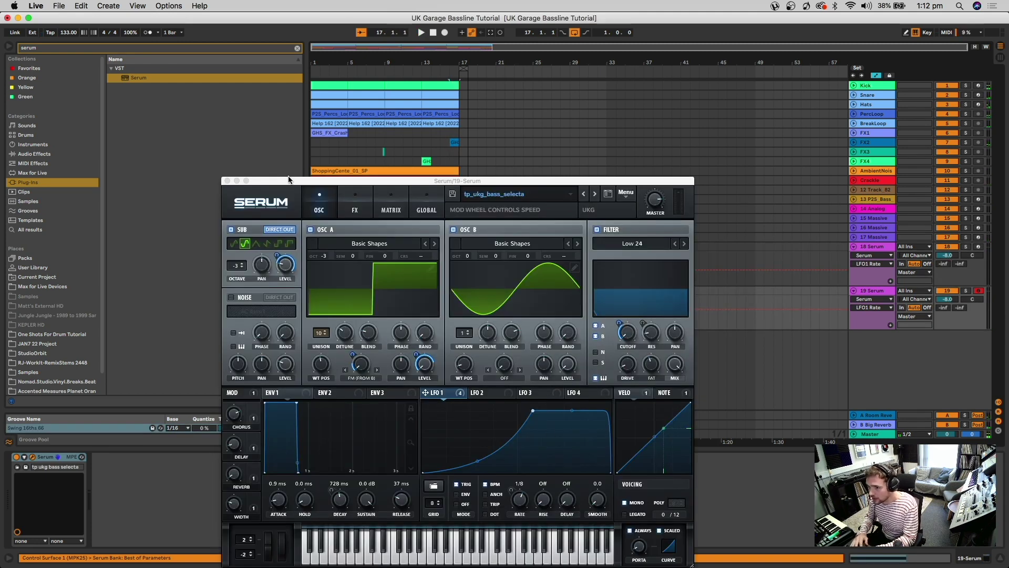
click(228, 180)
double_click(455, 290)
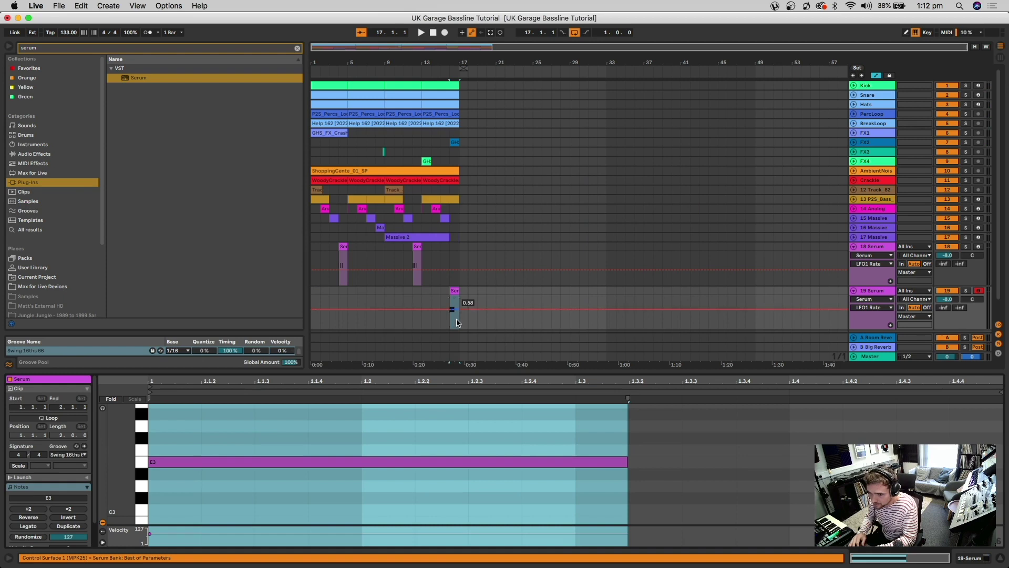
click(629, 469)
drag(625, 461, 571, 461)
key(space)
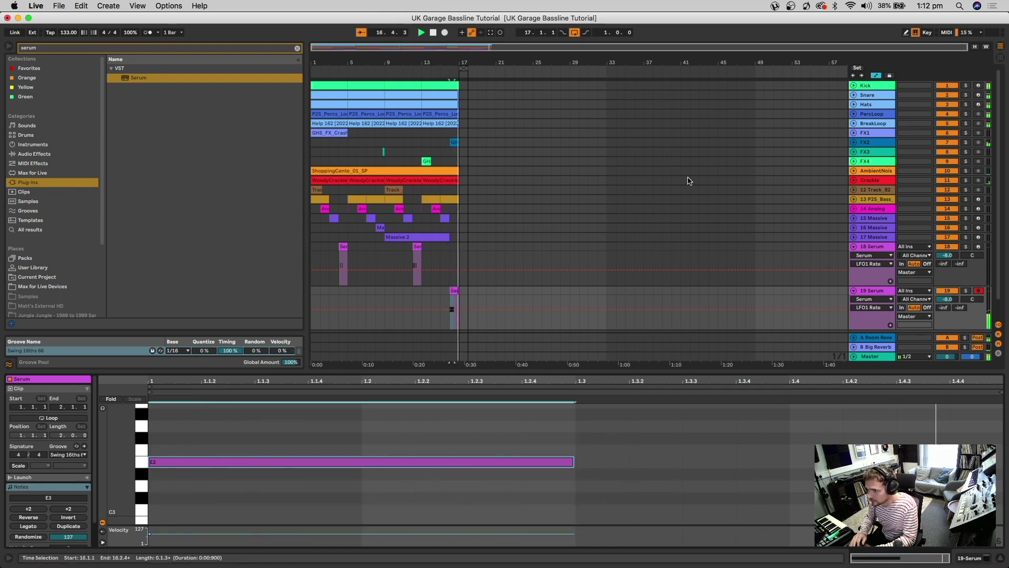
Step: Extend the loop over all 16 bars to play the arrangement, and fold the two Serum tracks
mouse_move(463, 66)
mouse_down()
mouse_move(290, 66)
mouse_move(459, 67)
mouse_up()
key(space)
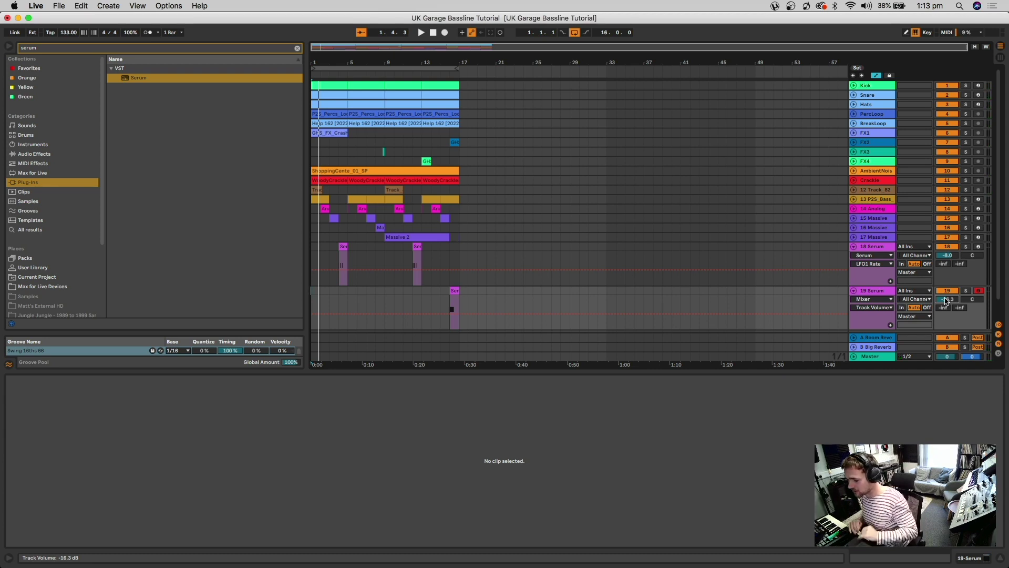
click(854, 246)
click(853, 256)
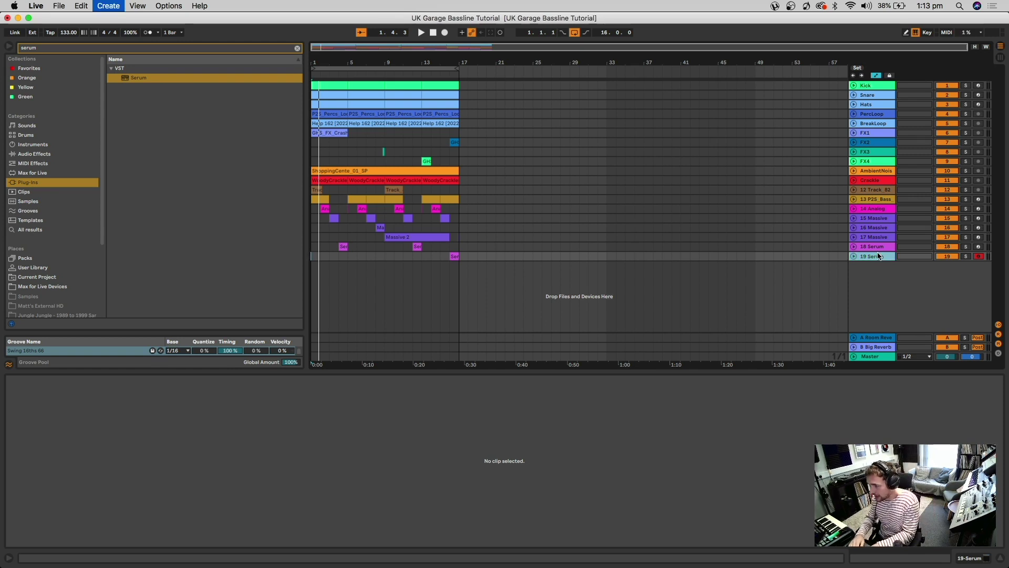
Step: Add a MIDI track below the last Serum track and load the Rob Papen SubBoomBass2 VST on it
key(super+shift+t)
click(76, 48)
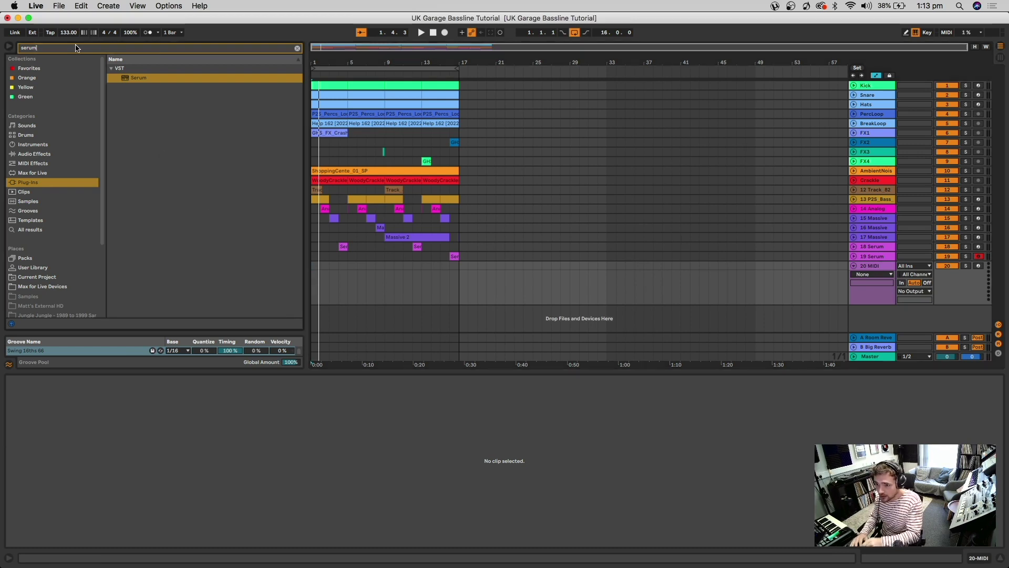
text(sub boo)
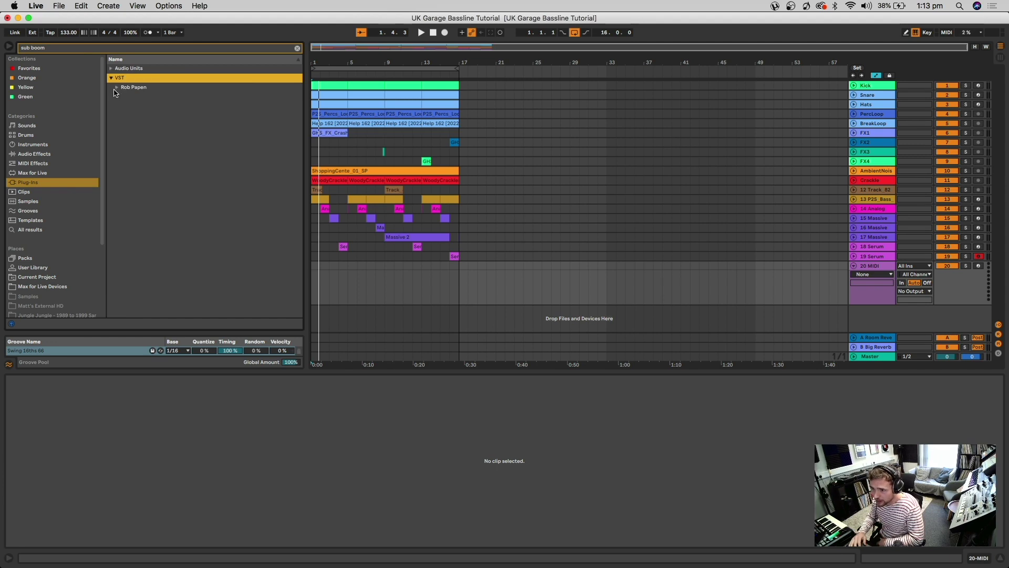
drag(139, 98, 372, 292)
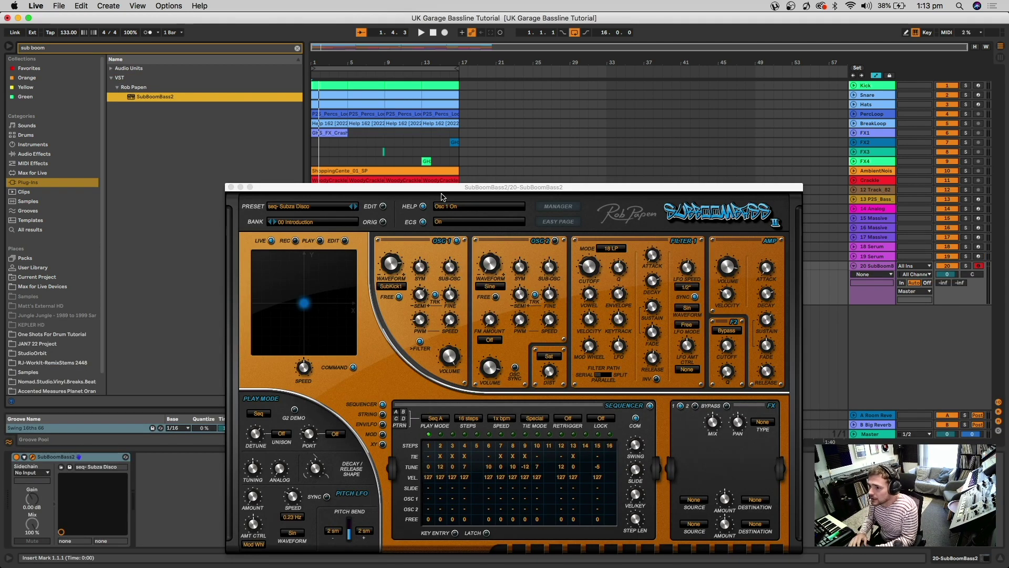
drag(441, 195, 444, 136)
Step: Switch SubBoomBass2 to the 06 Rob Fabrie 01 bank and load the sub- Dp Reese Bs RF preset
click(292, 163)
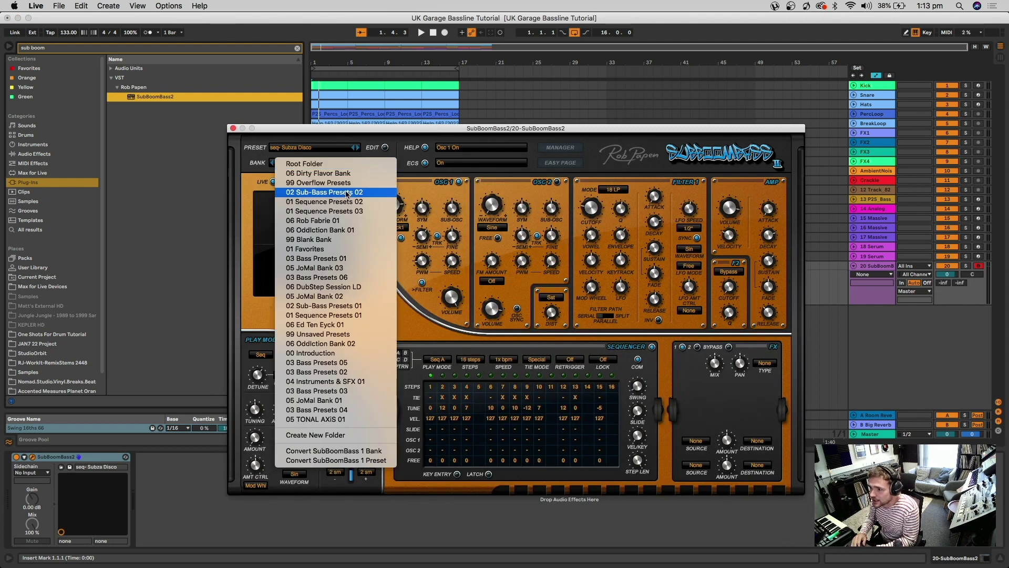
click(333, 225)
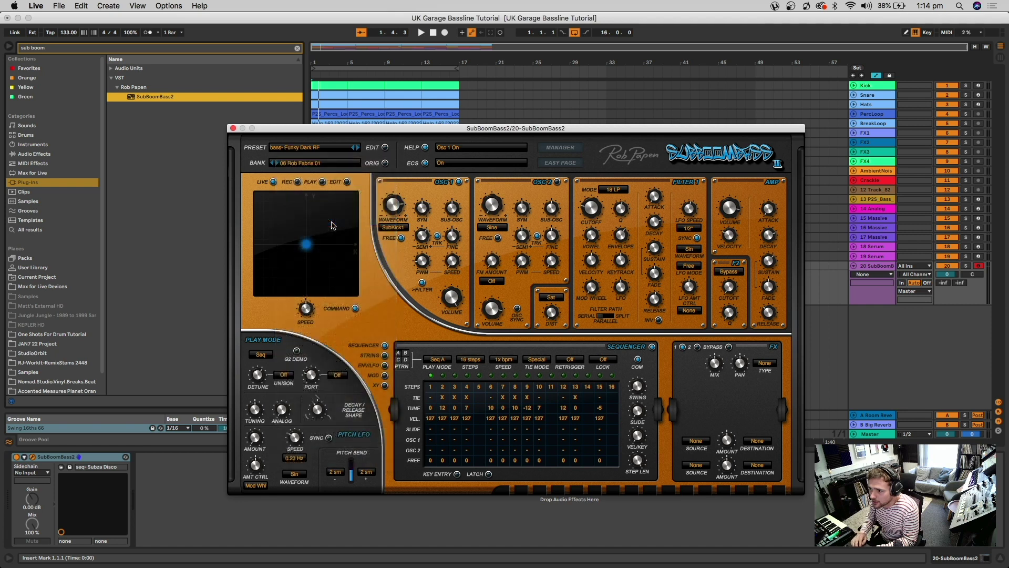
click(320, 148)
mouse_move(331, 158)
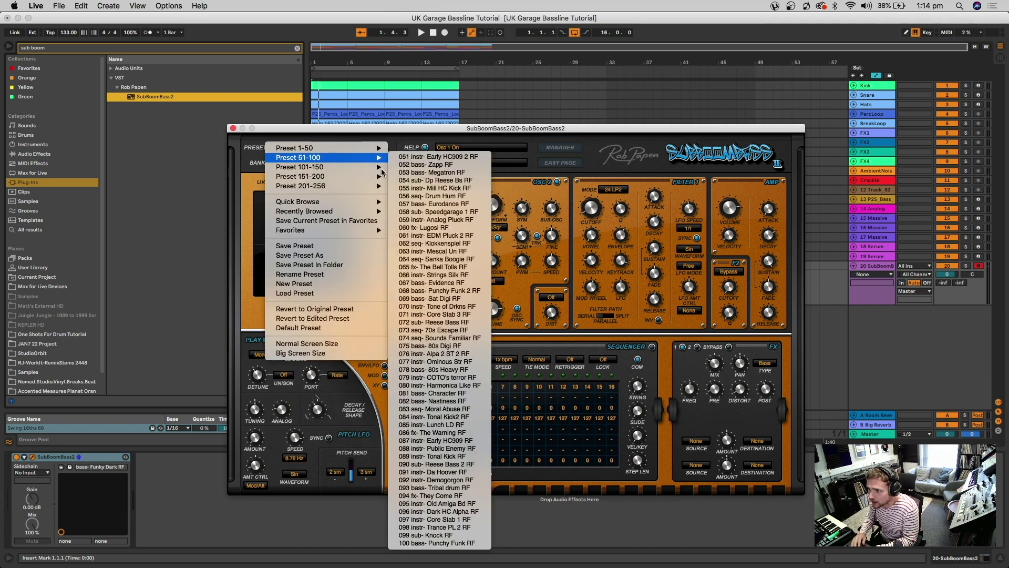
click(436, 180)
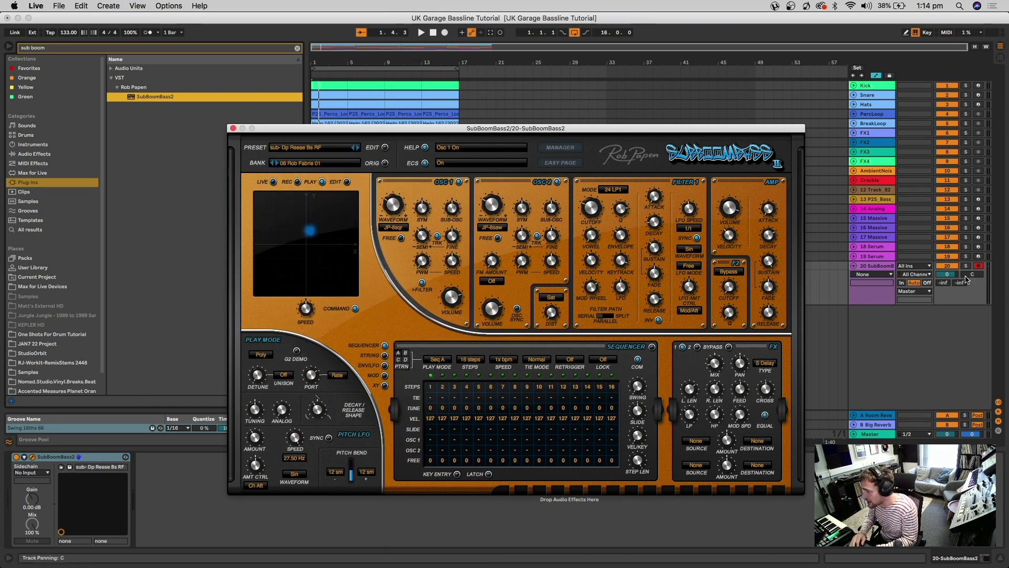
Step: Try the Dp Reese preset with a 2.4 kHz filter cutoff, the Mill HC Kick preset and the Oldschool 1 sequence preset
key(x)
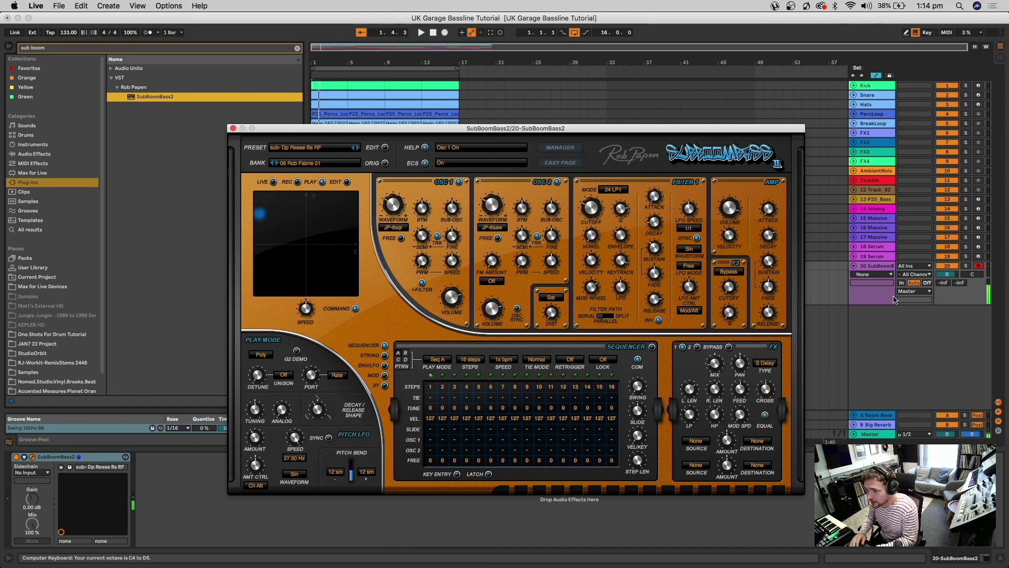
drag(591, 209, 597, 183)
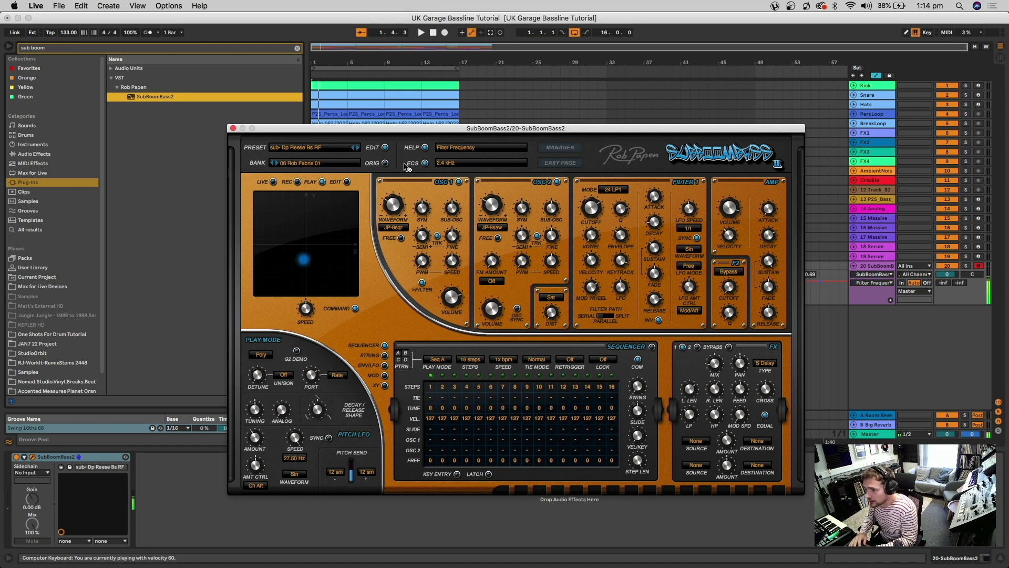
click(357, 147)
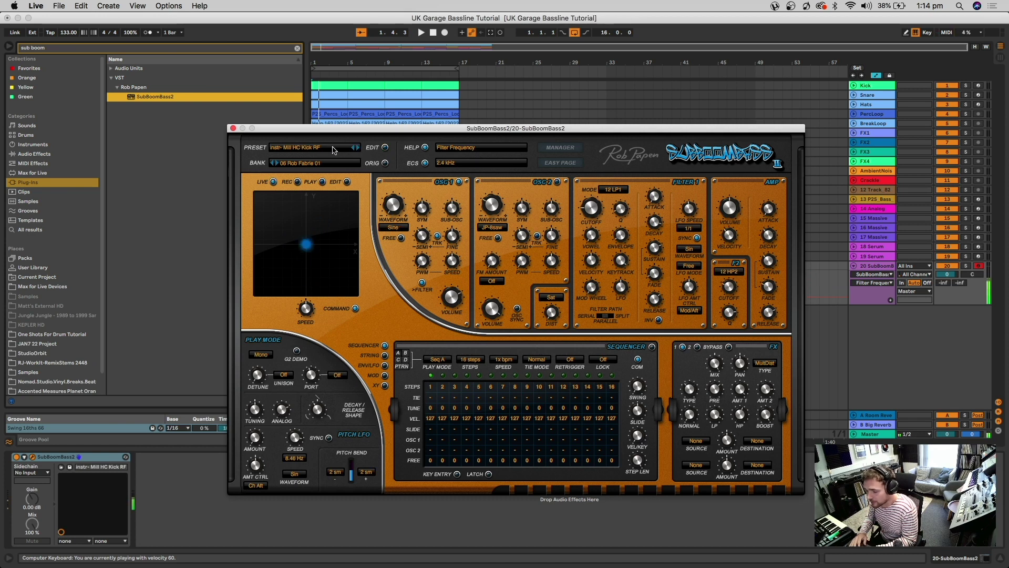
click(302, 154)
mouse_move(337, 148)
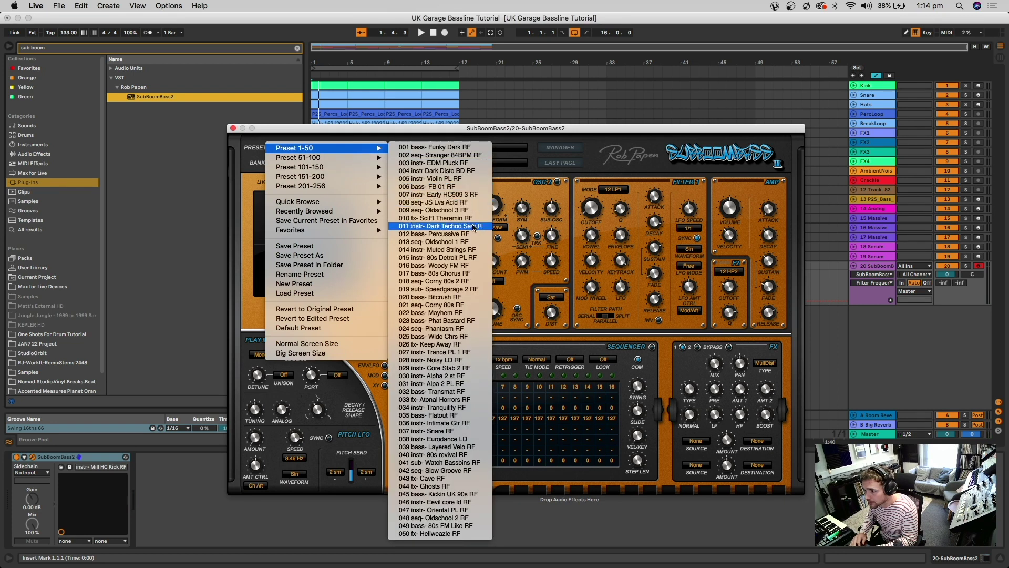
click(471, 243)
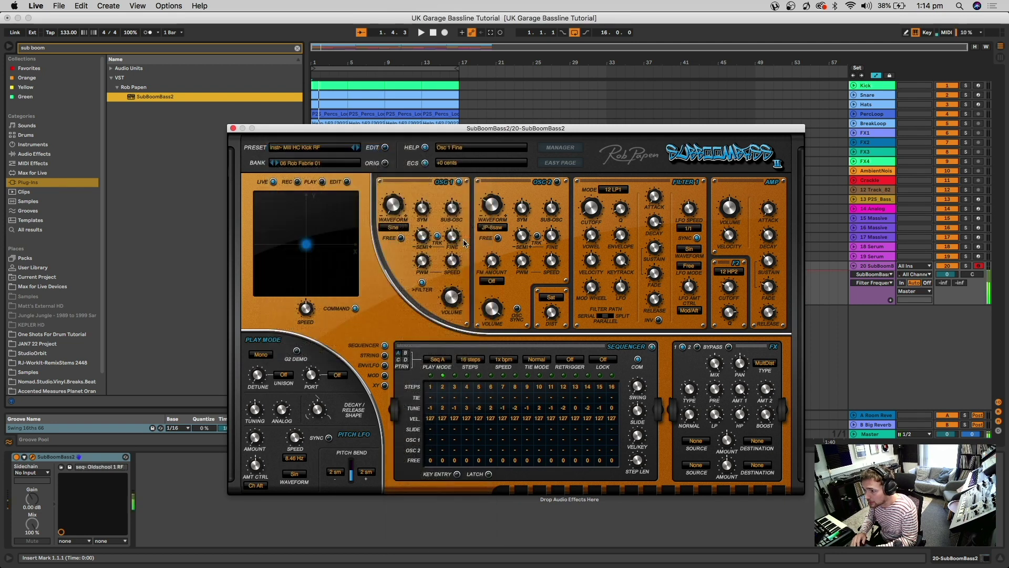
Step: Try the bass- Kickin UK 90s RF preset with 12dB LowPass 2 and 24dB LowPass 2 as the Filter 1 mode
click(319, 151)
mouse_move(319, 150)
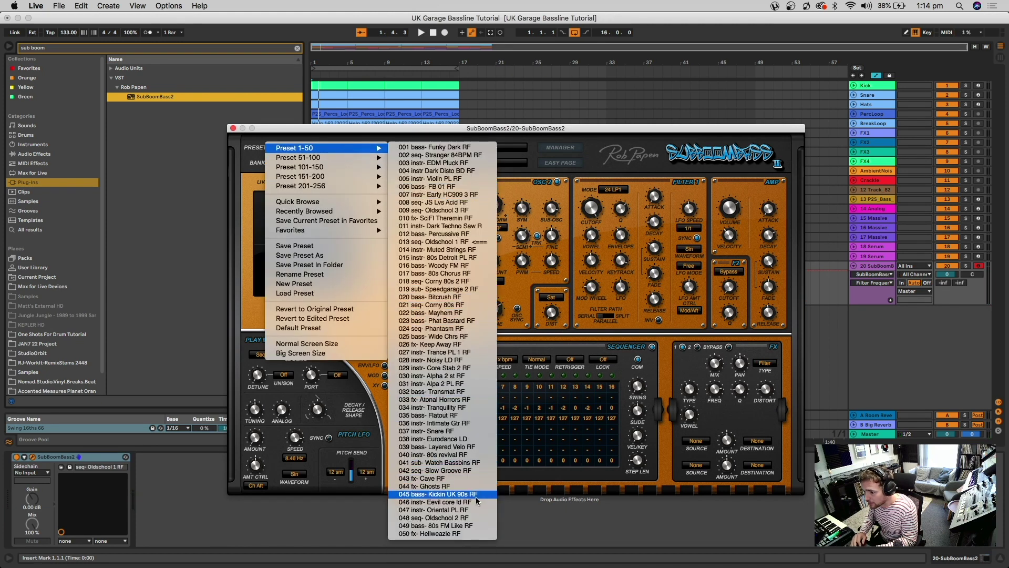
click(463, 494)
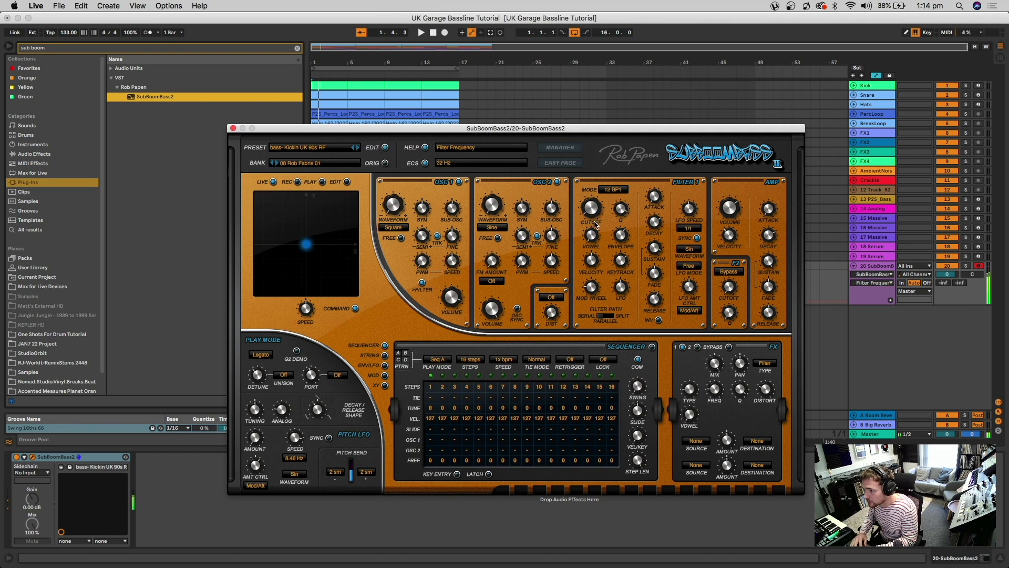
click(615, 190)
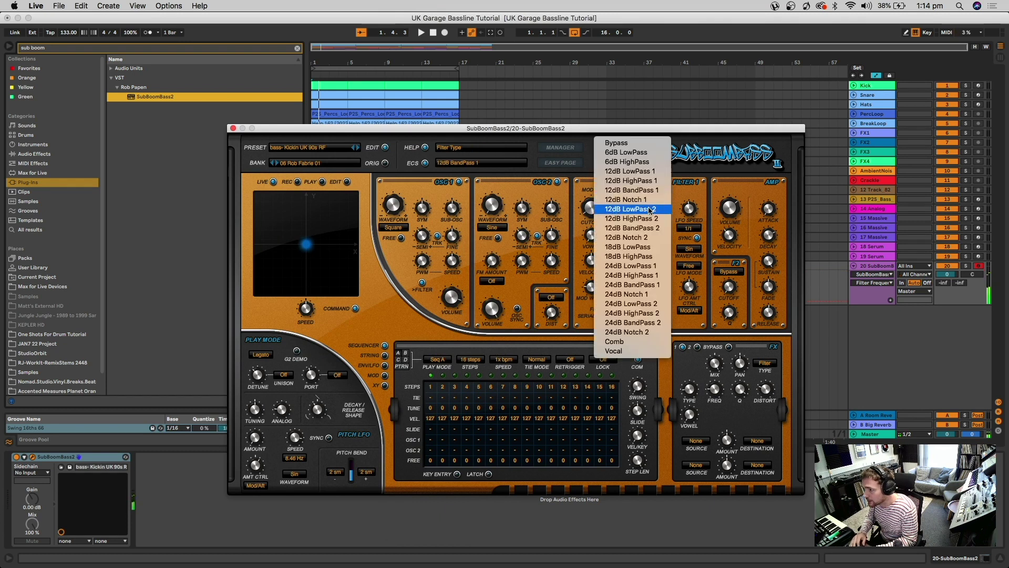
click(649, 209)
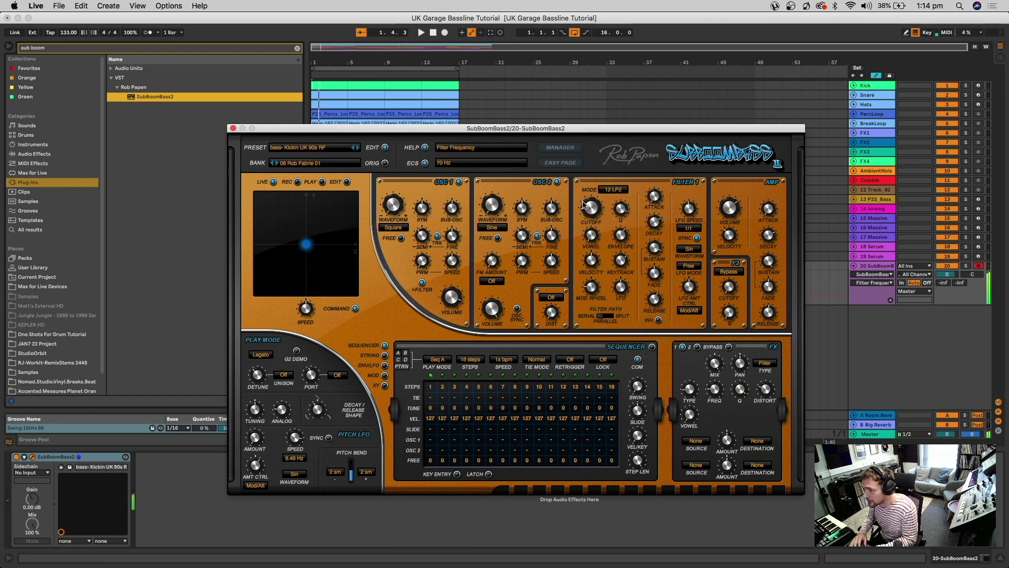
click(614, 190)
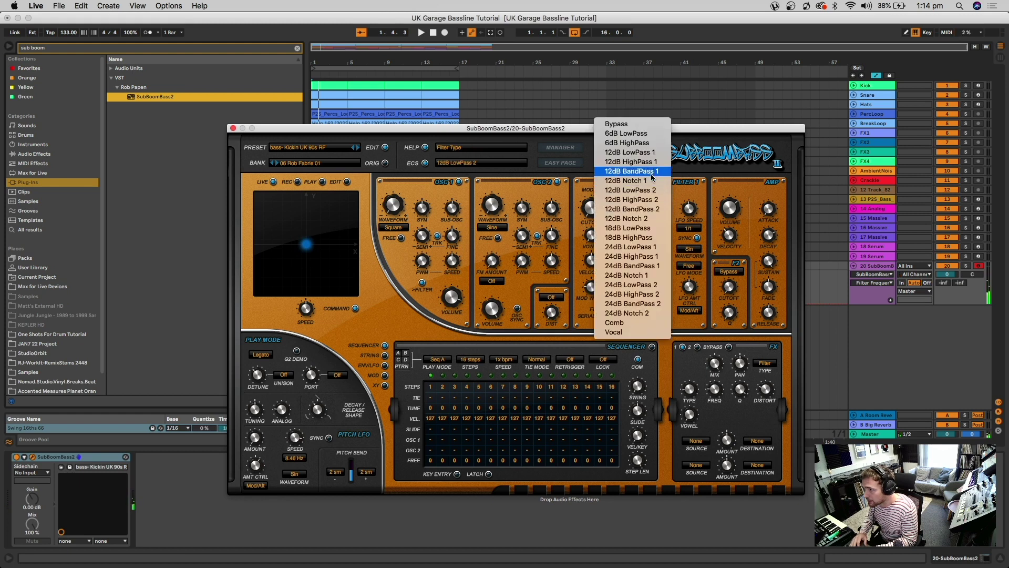
click(649, 286)
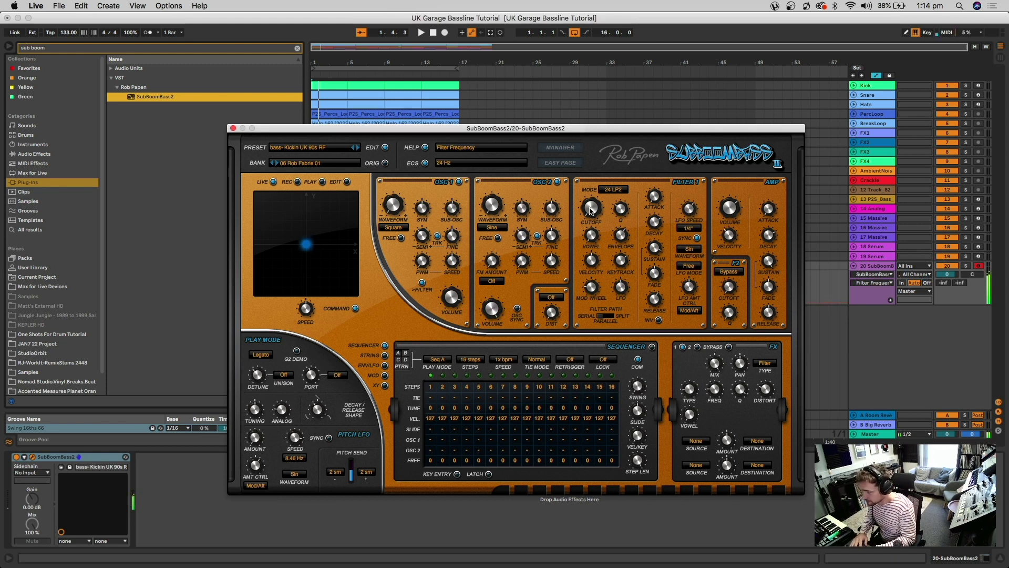
Step: Set the SubBoomBass2 track volume to -0.6 dB and adjust Filter 1's envelope amount and cutoff
drag(941, 274, 940, 287)
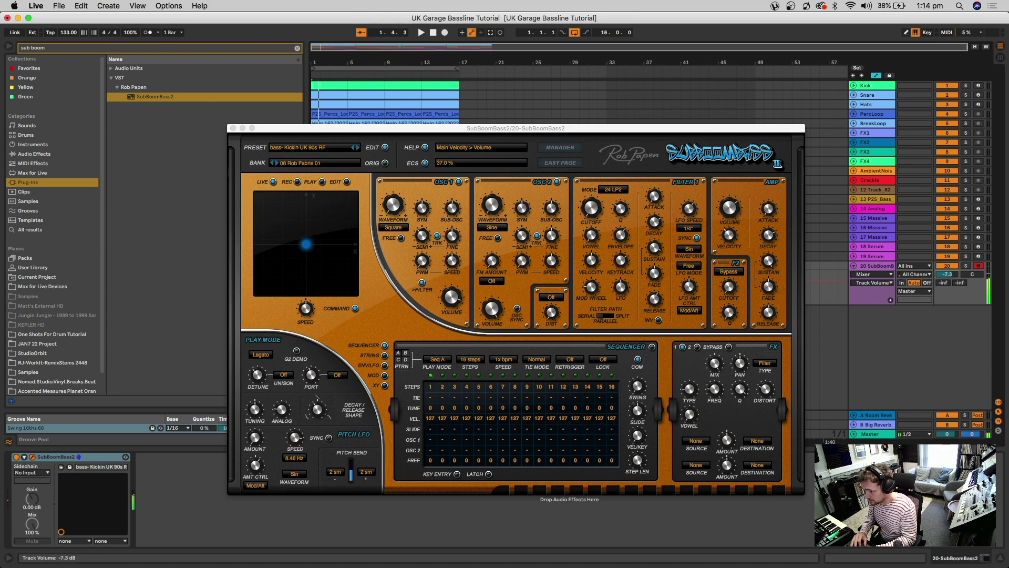
click(620, 233)
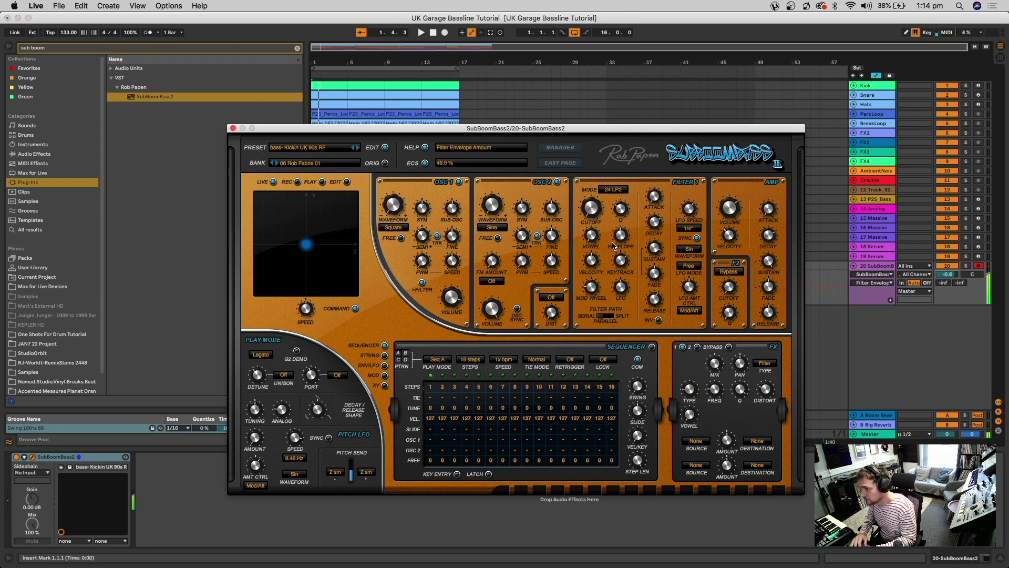
click(591, 209)
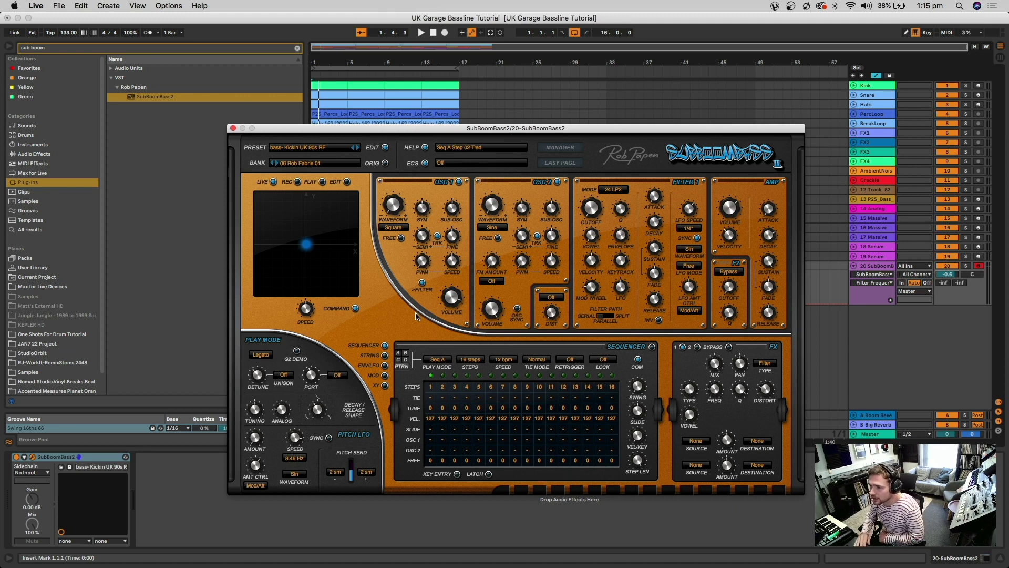
Step: Try the sub- Speedgarage 2 RF preset with the filter LFO speed at 1/8
click(336, 148)
mouse_move(336, 151)
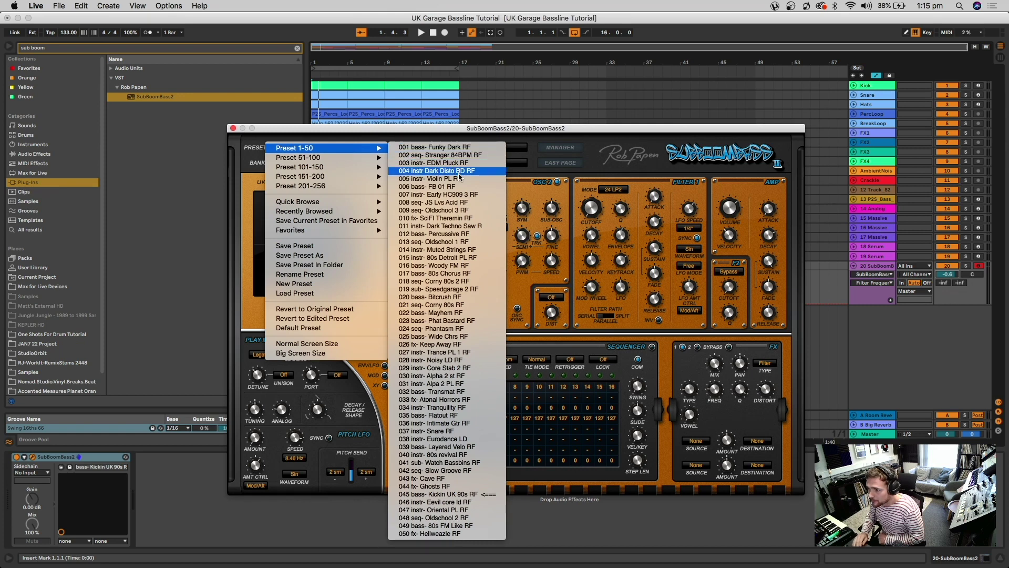
click(467, 290)
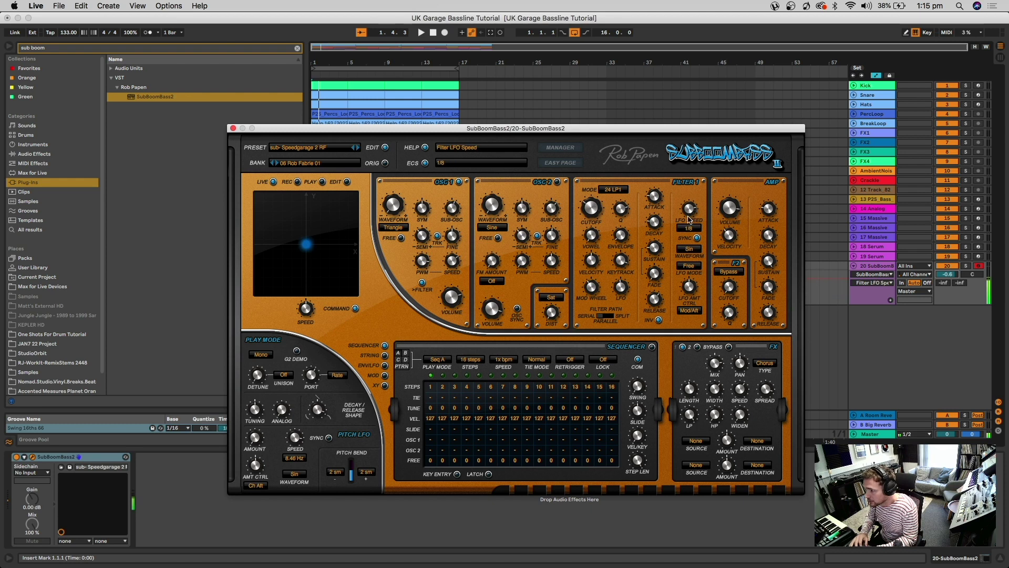
Step: Load the sub- Reese Bass RF preset from the Rob Fabrie bank
click(304, 164)
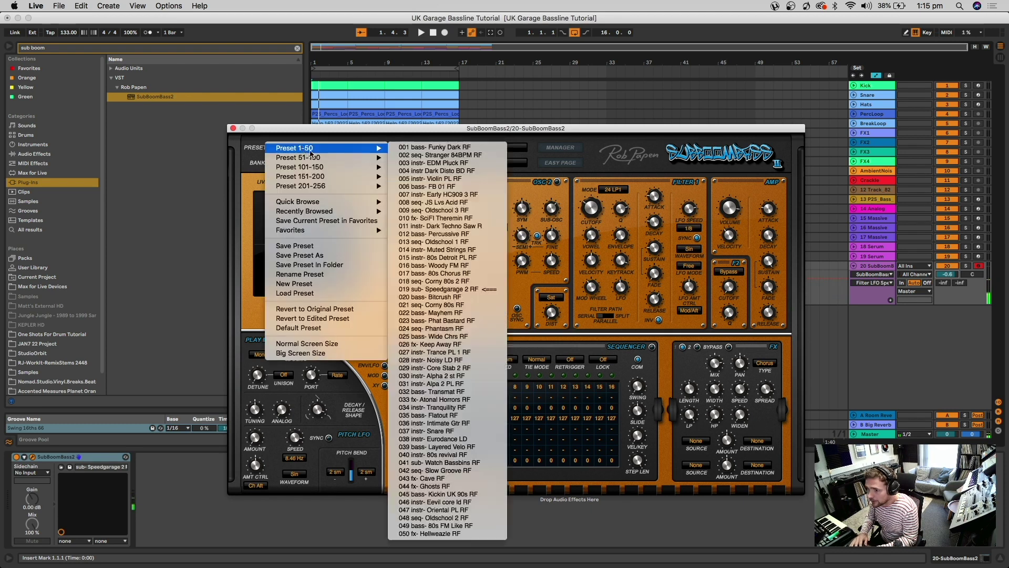
mouse_move(323, 163)
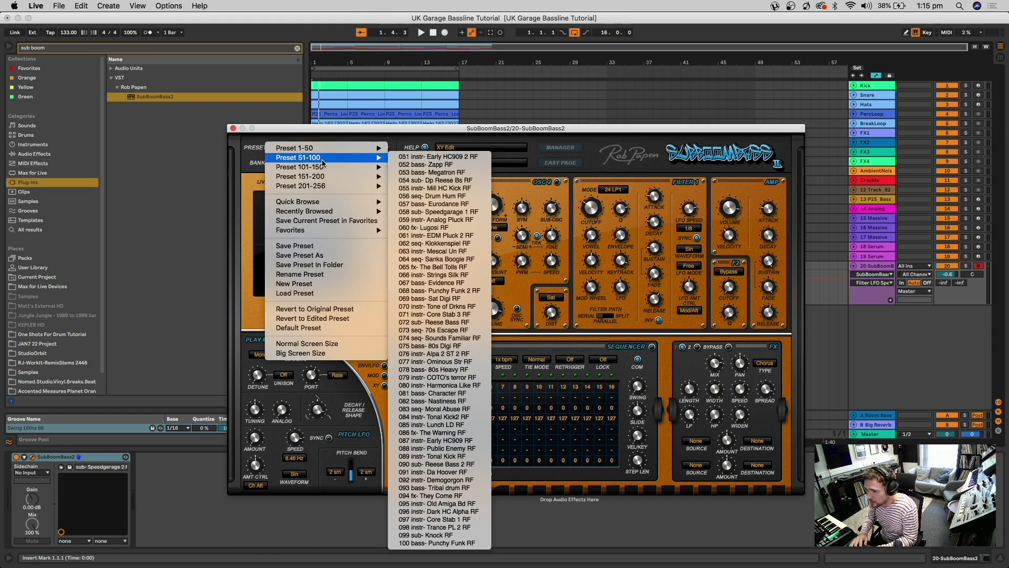
click(436, 321)
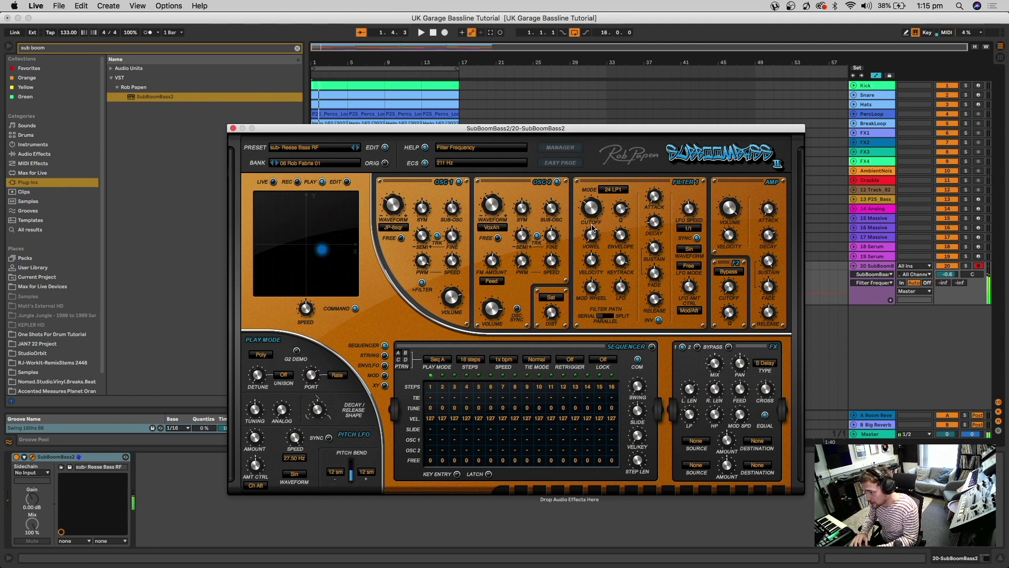
Step: Lower the computer keyboard by an octave, set the filter LFO speed to 1/4 and uncover the arrangement behind the plug-in
key(z)
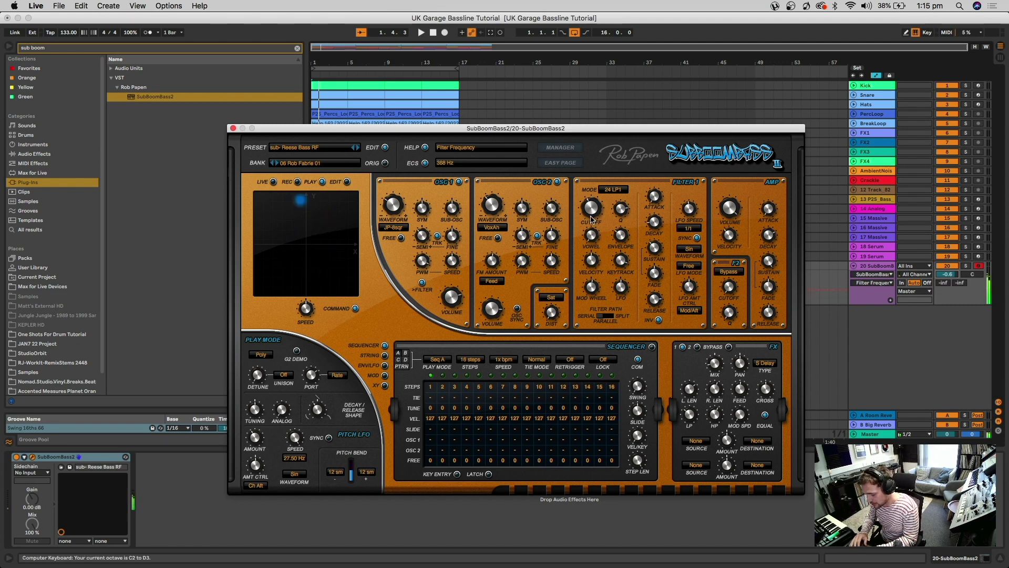
click(691, 211)
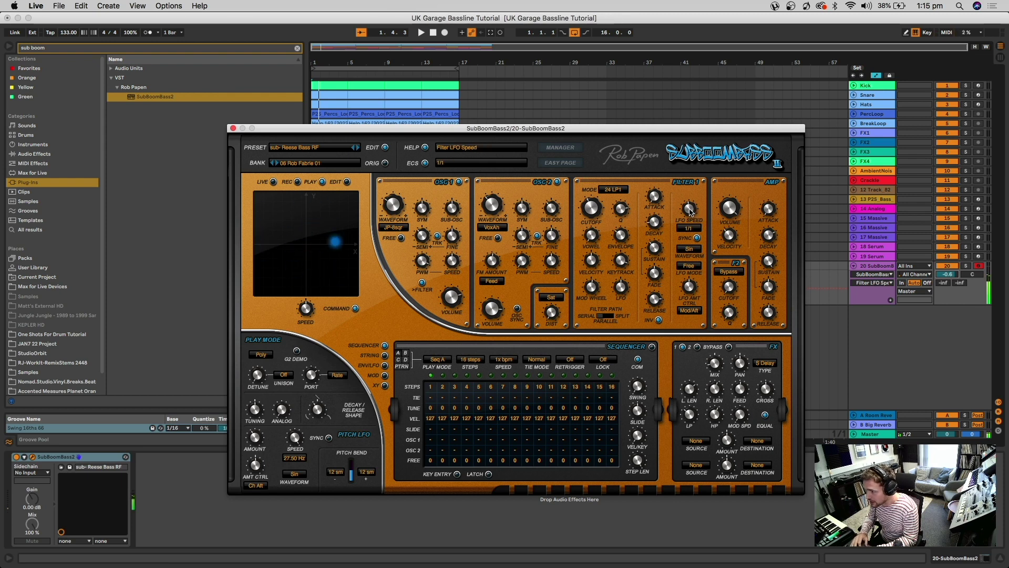
drag(689, 210, 689, 204)
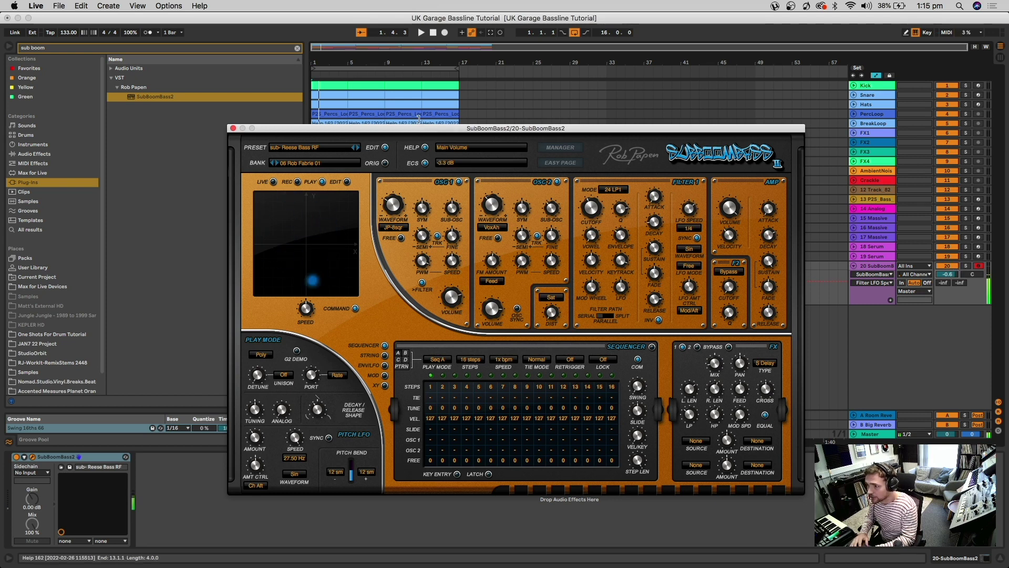
drag(415, 128, 323, 379)
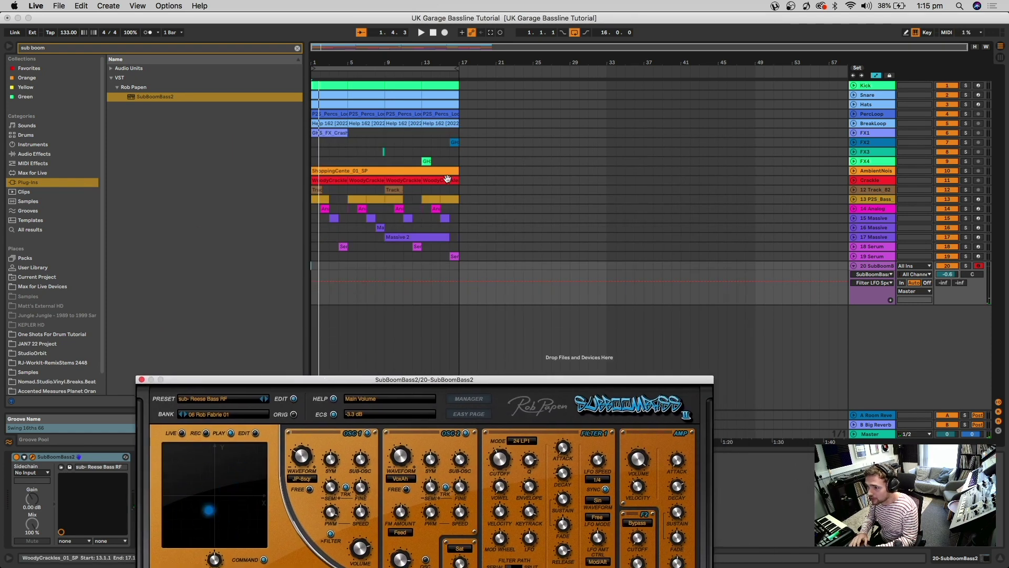
Step: Duplicate the 16-bar Kick-to-FX4 clips into bars 17–33 and move the 16-bar loop to bar 17
drag(458, 164, 282, 71)
key(super+d)
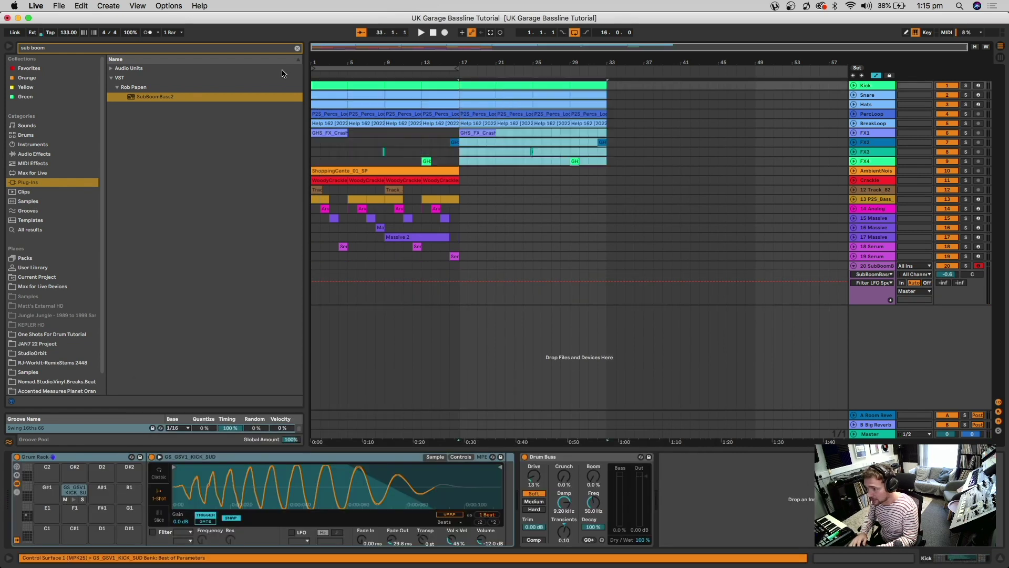
drag(420, 68, 568, 72)
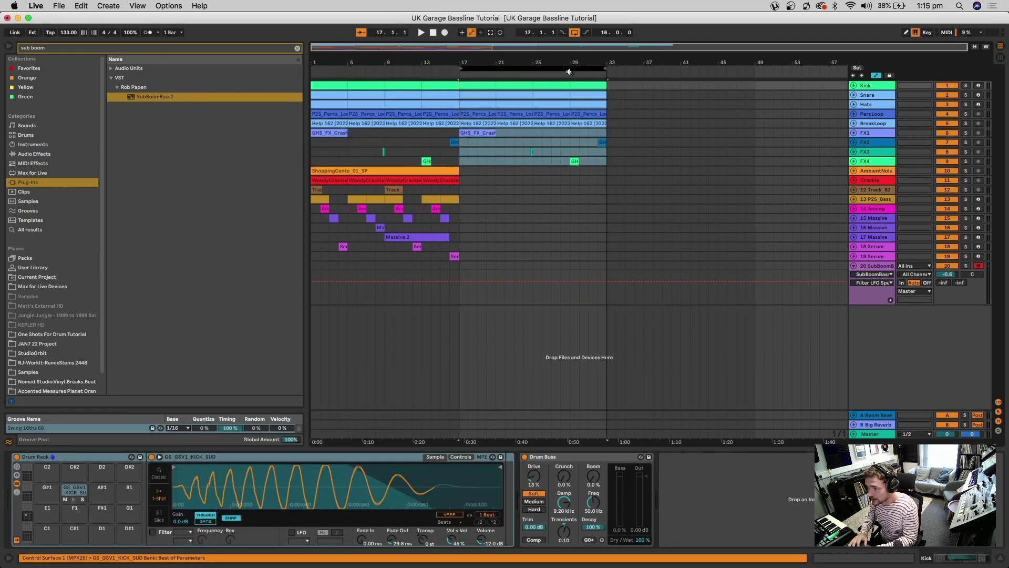
click(459, 164)
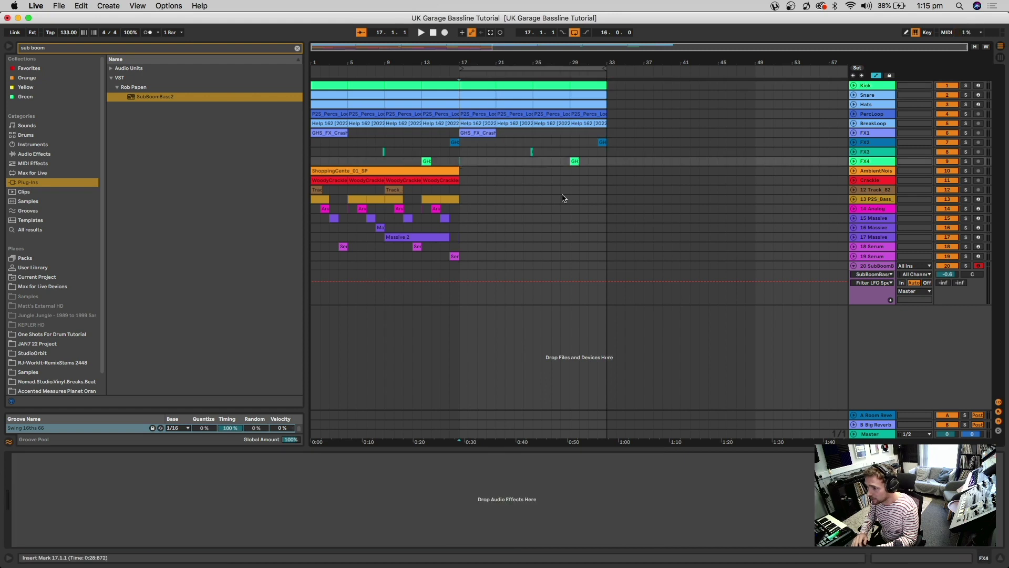
Step: Play the duplicated drums from bar 17 and audition the SubBoomBass2 reese over them
click(876, 266)
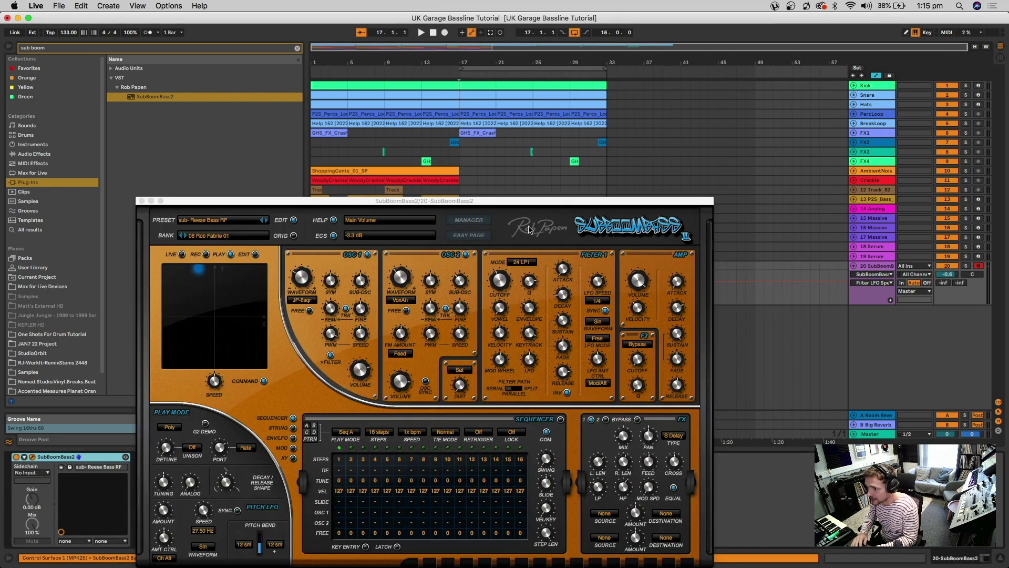
key(space)
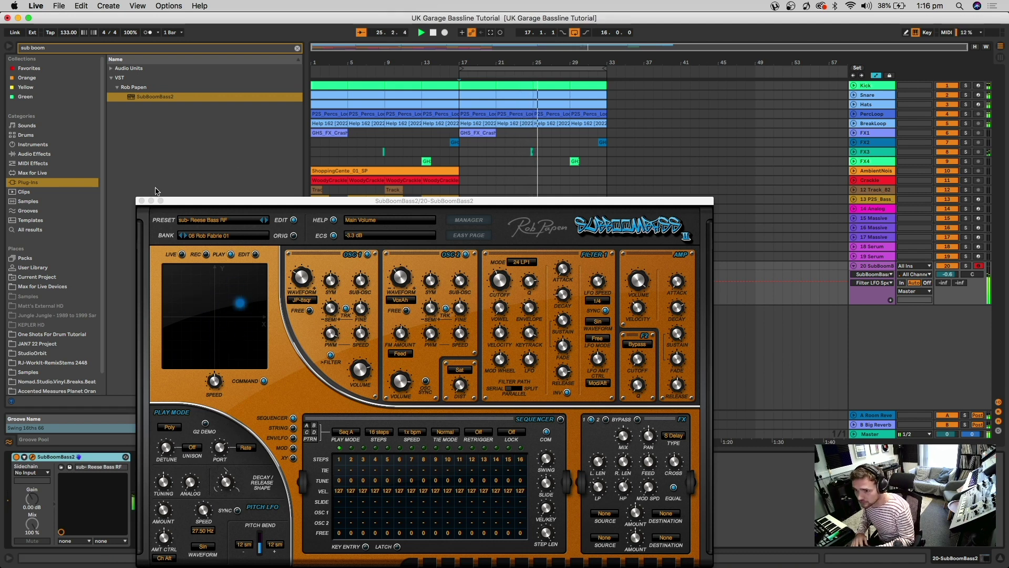
drag(181, 201, 170, 309)
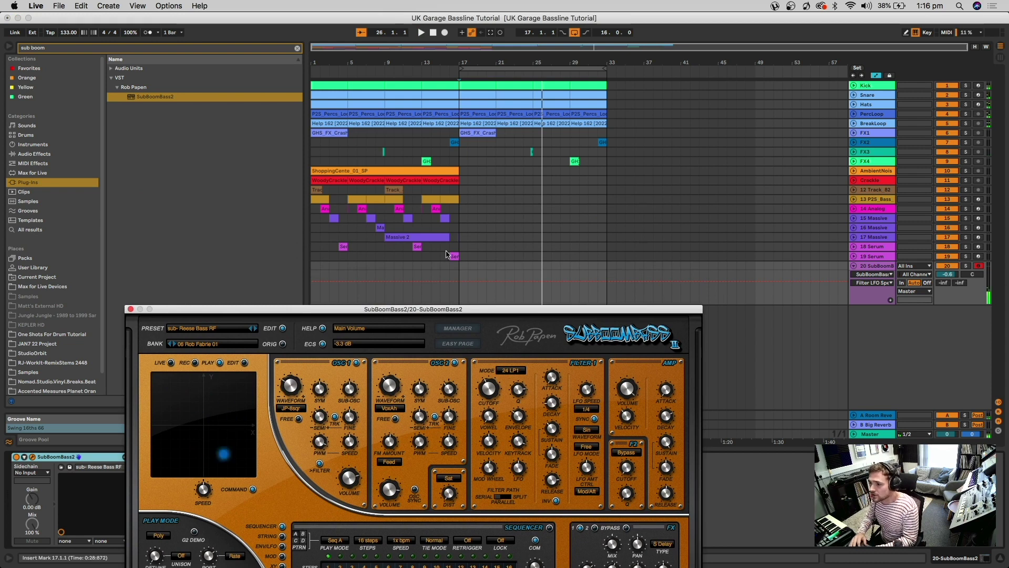
Step: Record a four-bar reese phrase on the SubBoomBass2 track from bar 17, then close the plug-in window
click(457, 272)
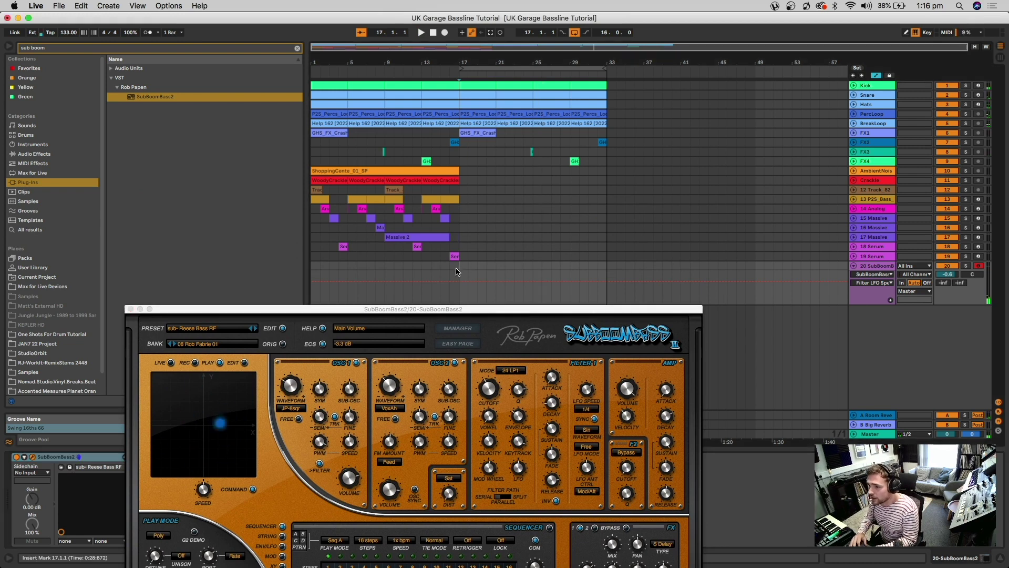
click(445, 32)
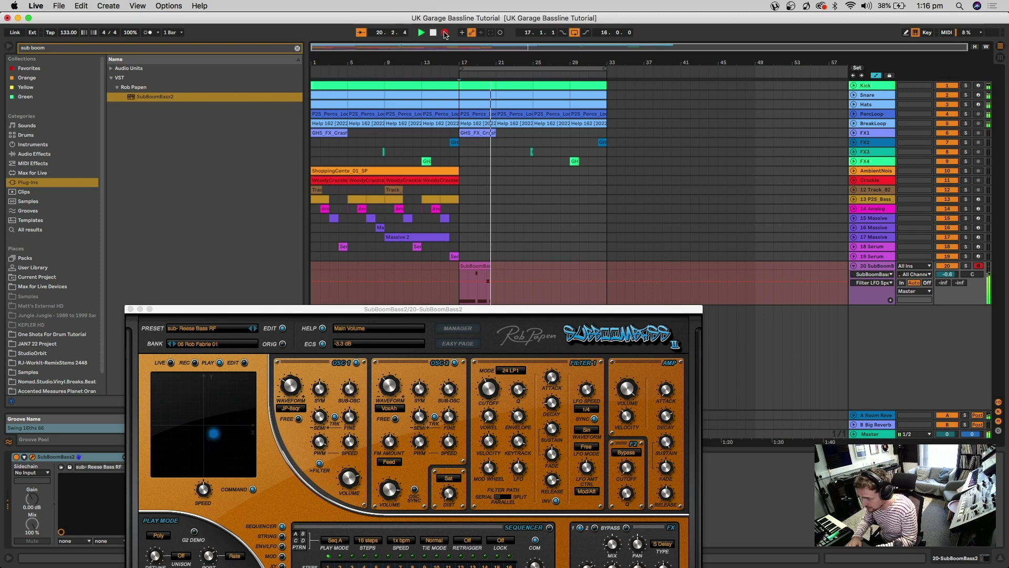
key(space)
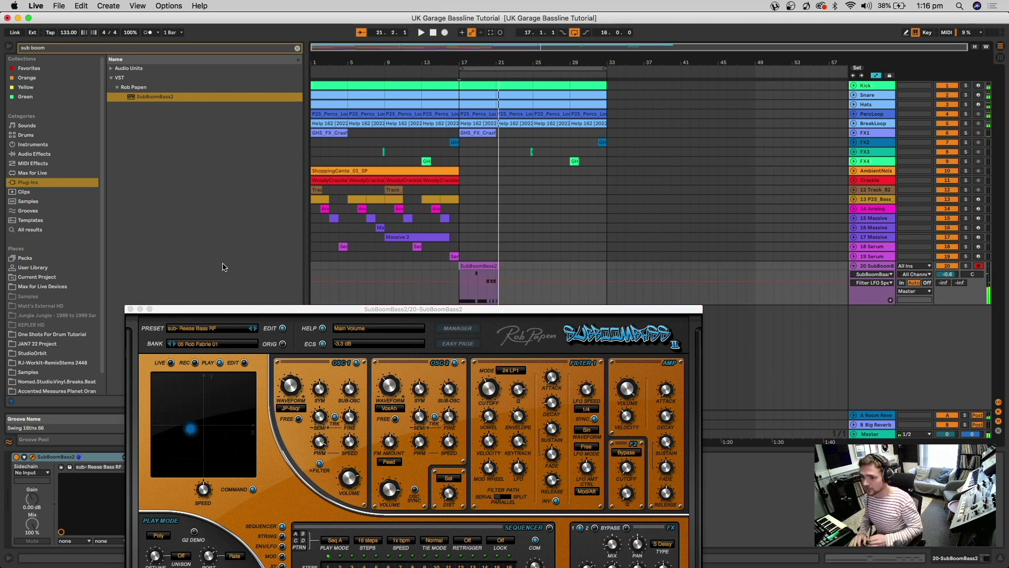
click(131, 309)
click(131, 309)
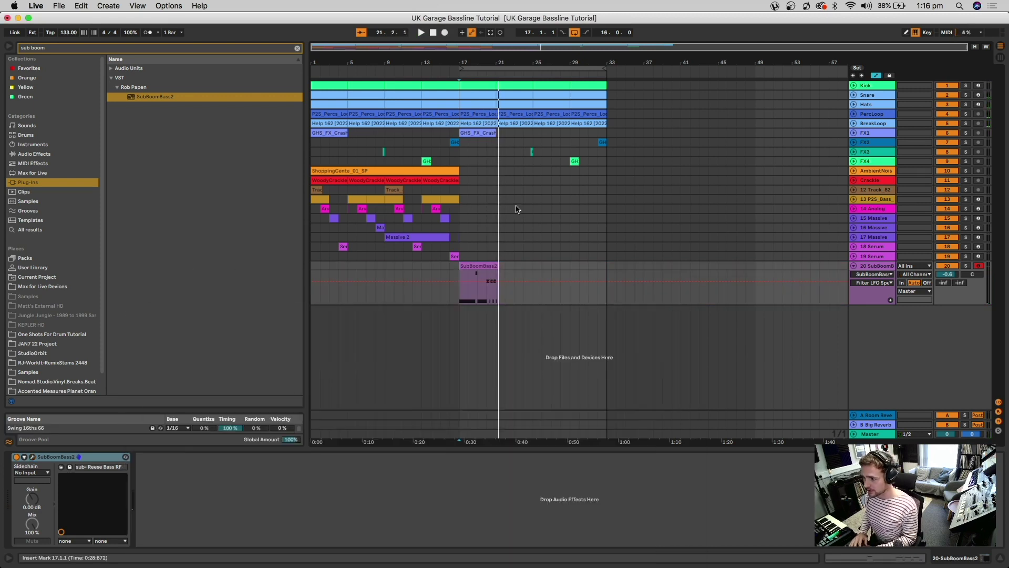
Step: Open the four-bar SubBoomBass2 clip and align B2 to 2.4.1, the first E2's end to 2.4.1 and the second E2 to 3.1.1
drag(487, 60, 513, 265)
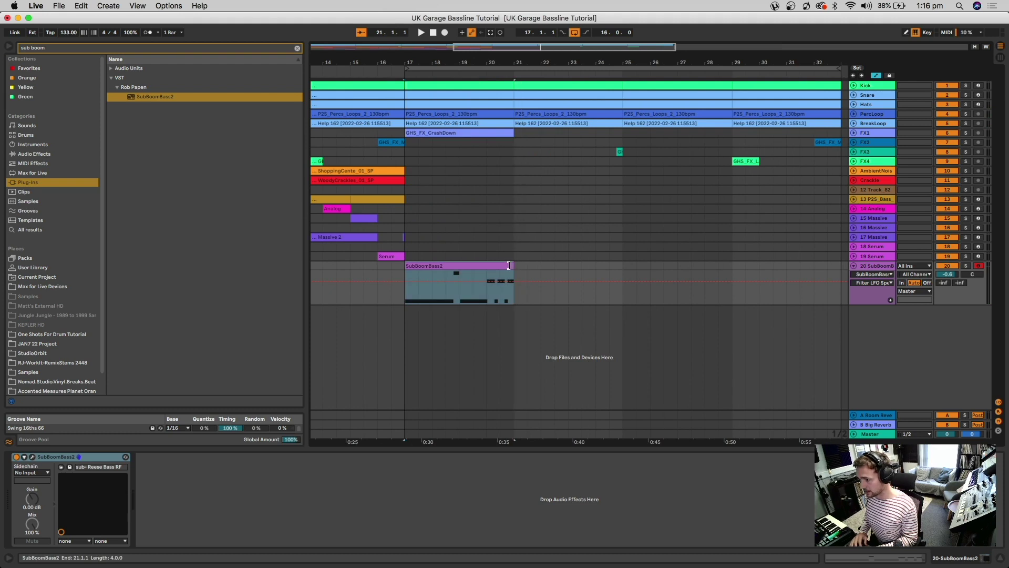
double_click(494, 267)
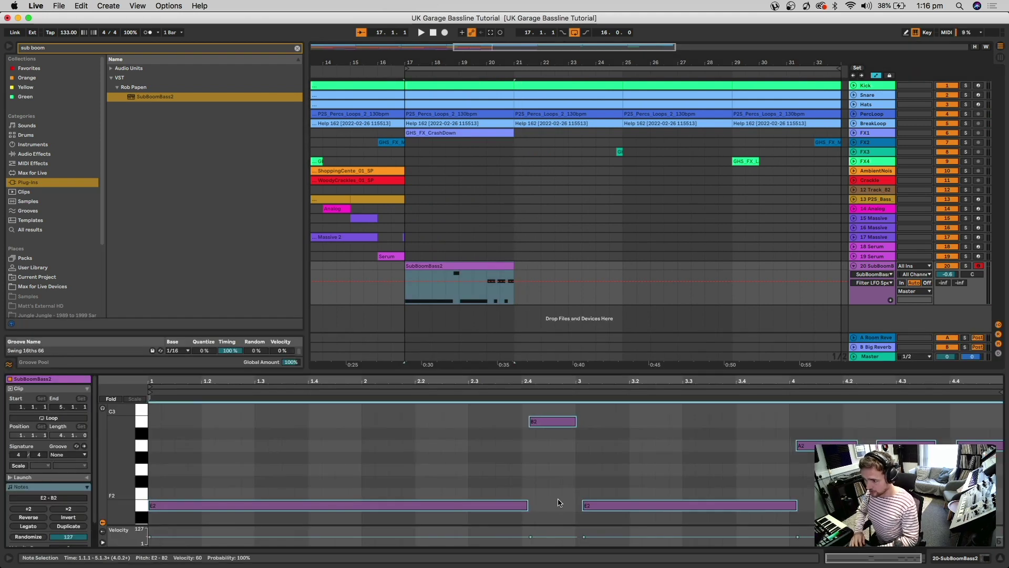
drag(540, 422, 533, 425)
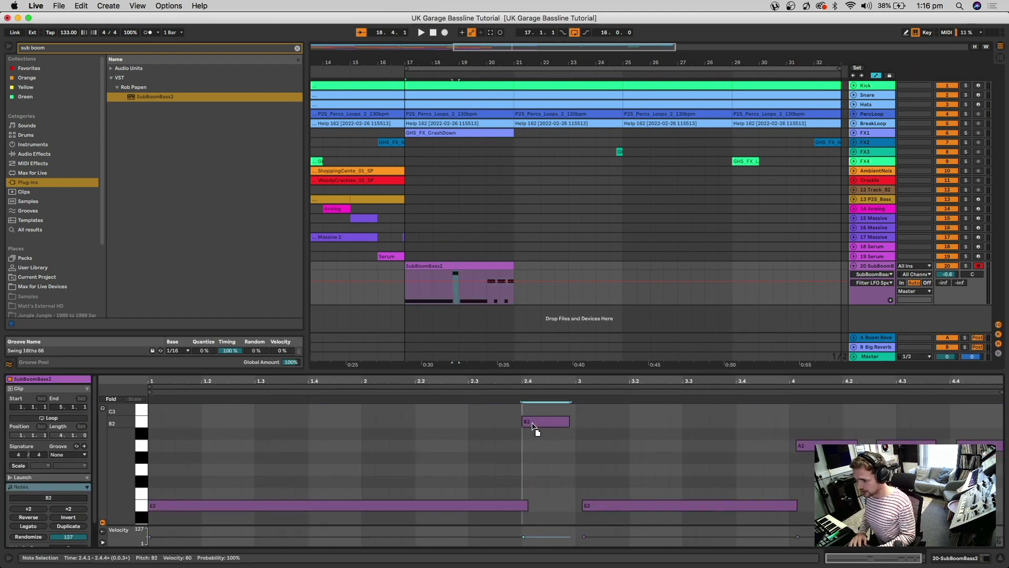
drag(527, 504, 519, 503)
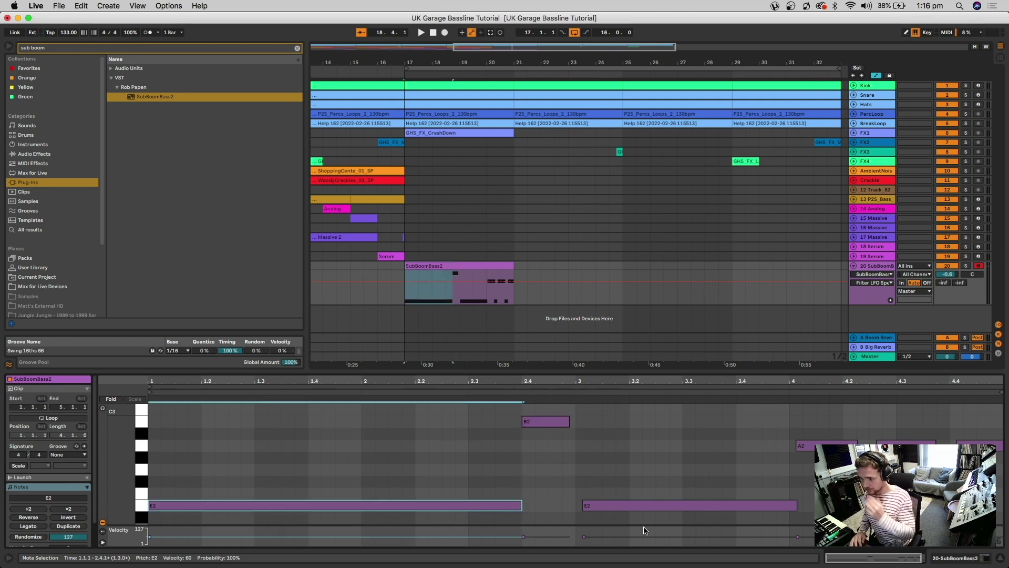
drag(670, 509, 662, 513)
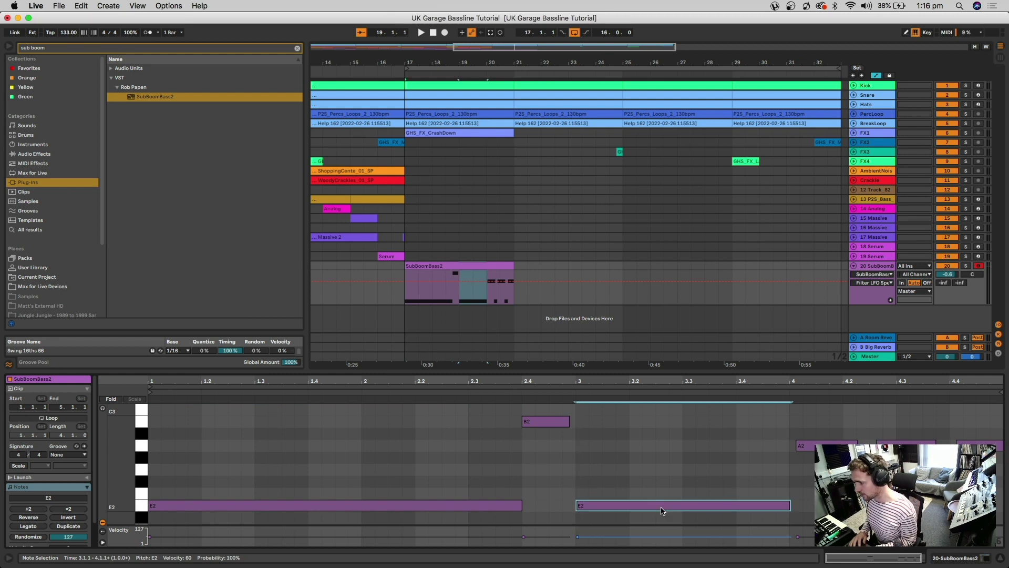
Step: Shift the clip's fourth-bar A2 and E2 notes onto the grid, with the first A2 at 4.1.1 and the last at 4.4.1
drag(825, 446, 819, 445)
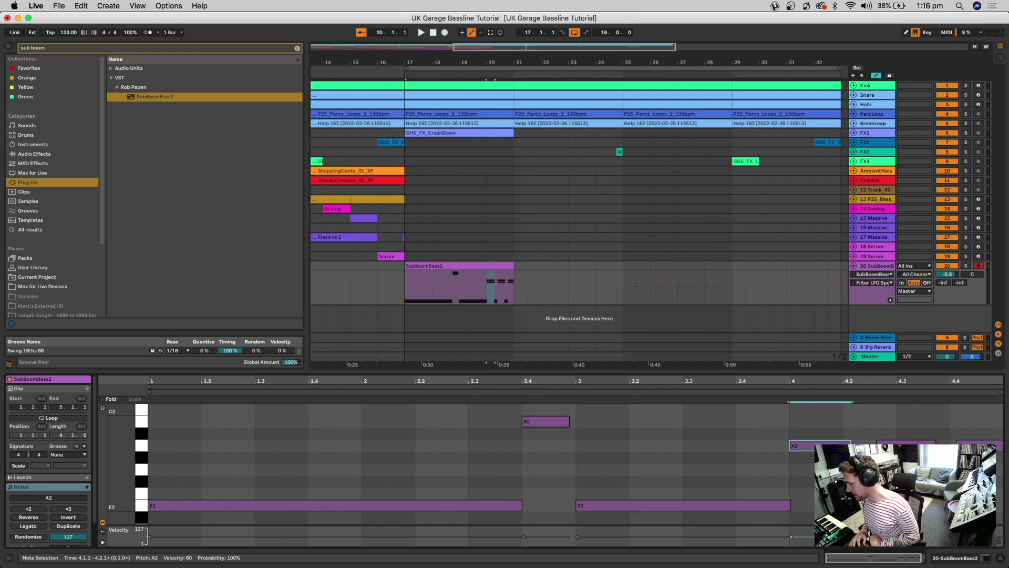
click(856, 505)
drag(893, 446, 888, 446)
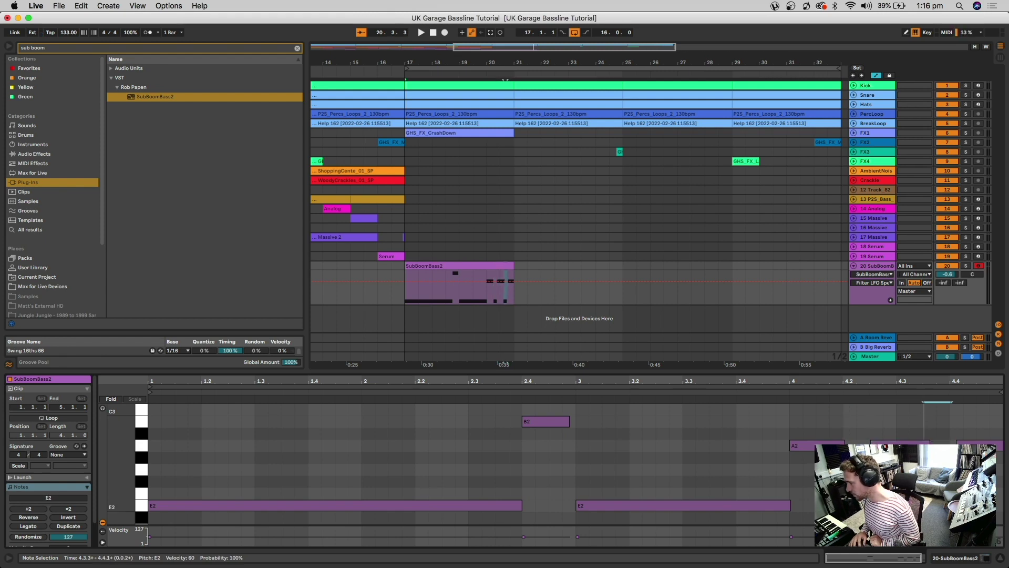
drag(930, 444, 961, 445)
scroll(526, 463, down, 3)
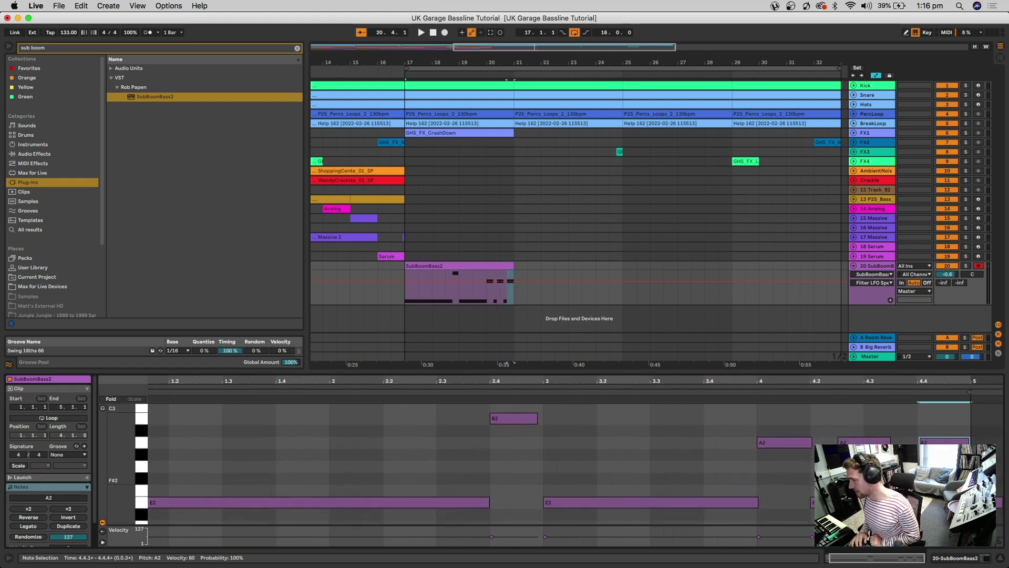
Step: Duplicate the SubBoomBass2 clip to bar 21 and play it with the loop set to eight bars from bar 17
click(468, 262)
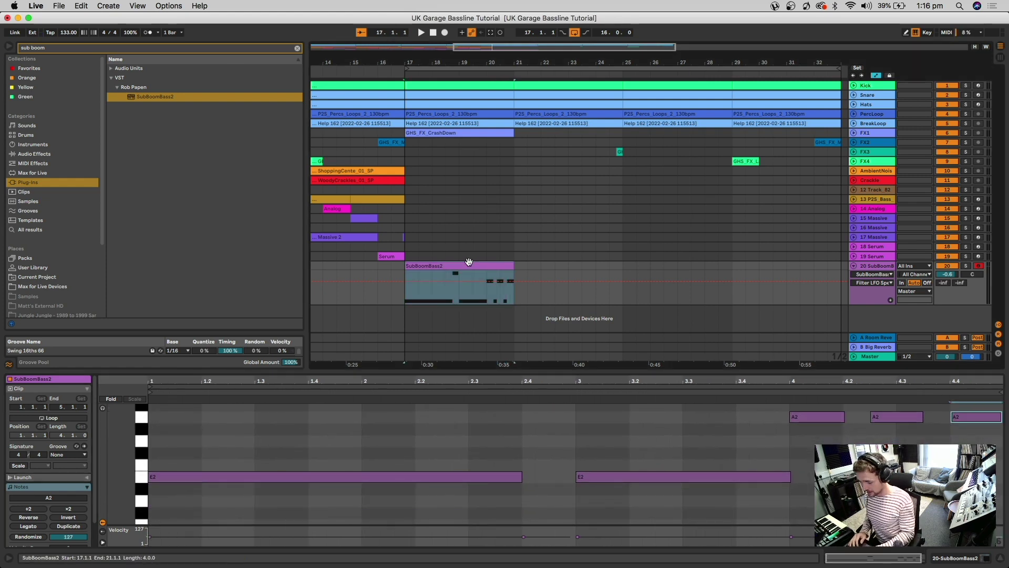
key(super+d)
click(407, 266)
key(space)
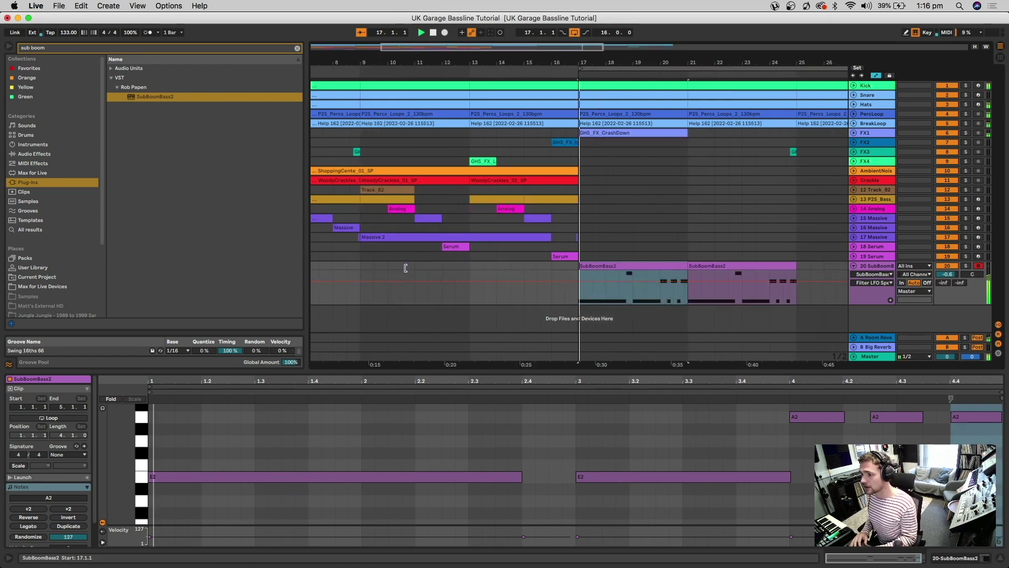
drag(639, 60, 535, 70)
drag(604, 68, 533, 70)
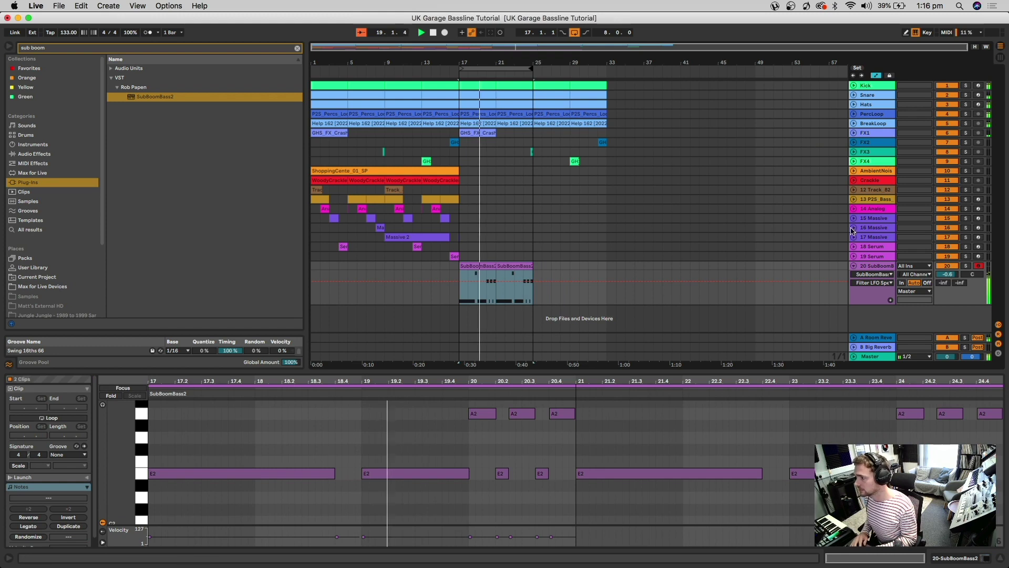
Step: Set Filter 1's envelope amount to 41.5 % in SubBoomBass2 and adjust its cutoff during playback
click(881, 268)
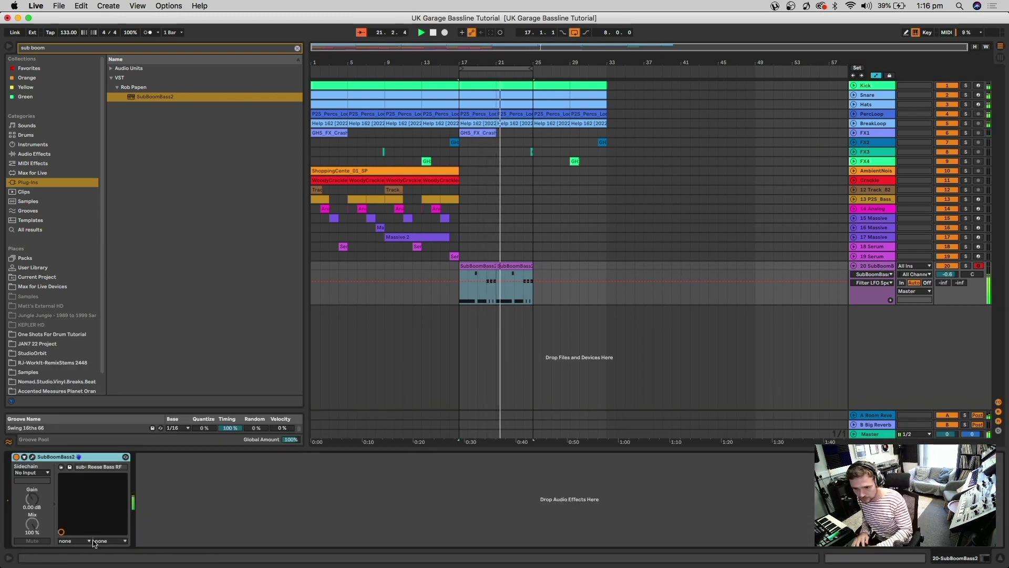
click(33, 457)
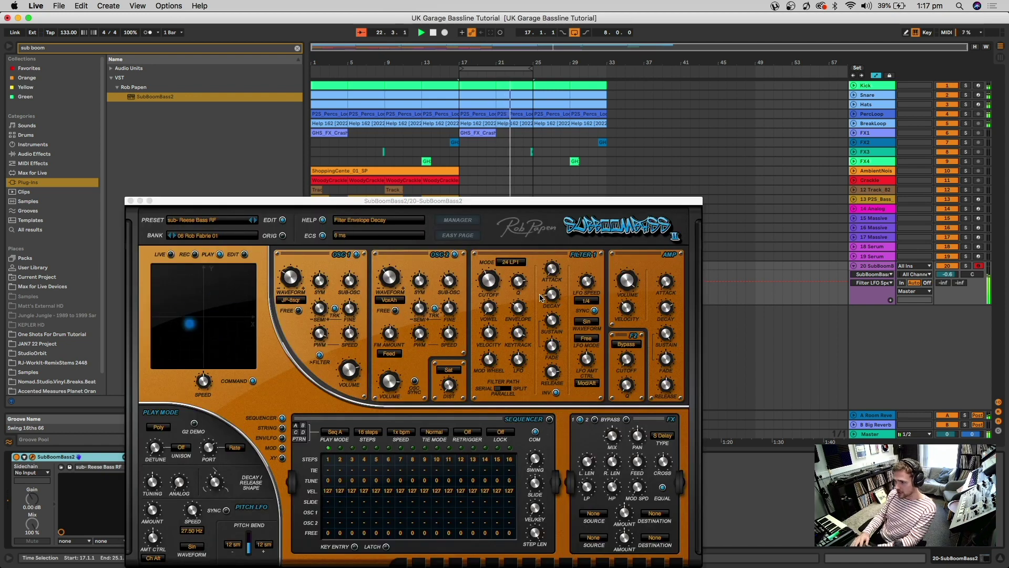
click(489, 280)
drag(518, 308, 521, 271)
click(519, 280)
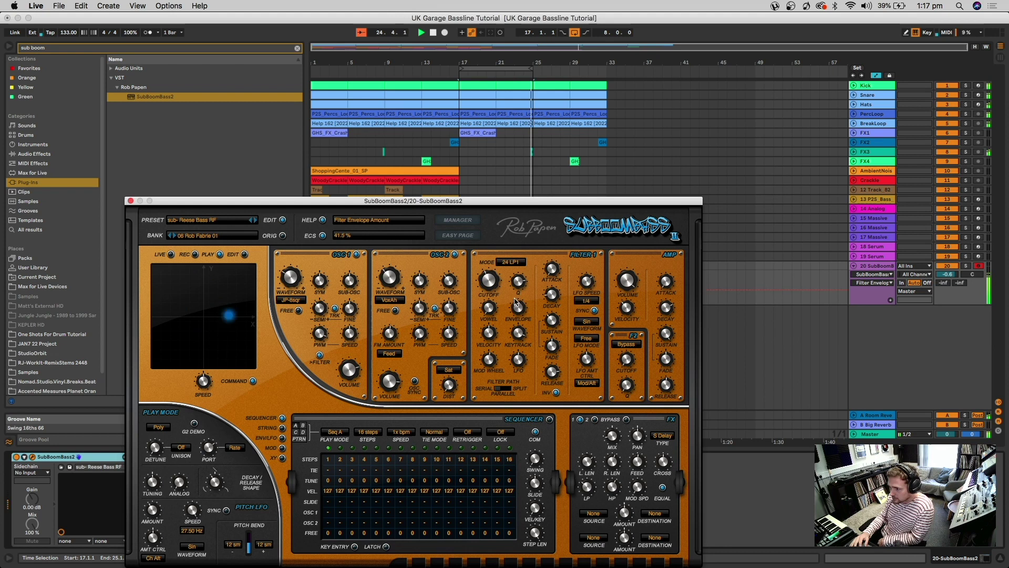
mouse_move(489, 280)
mouse_down()
mouse_move(487, 303)
mouse_move(484, 273)
mouse_move(482, 295)
mouse_up()
right_click(489, 284)
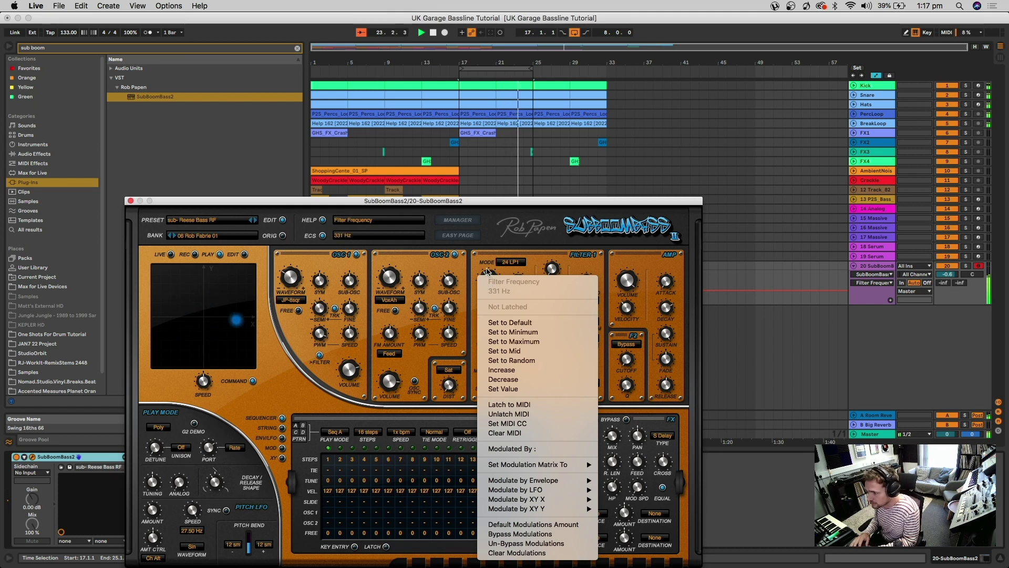
click(485, 267)
mouse_move(486, 291)
mouse_down()
mouse_move(486, 273)
mouse_move(483, 284)
mouse_up()
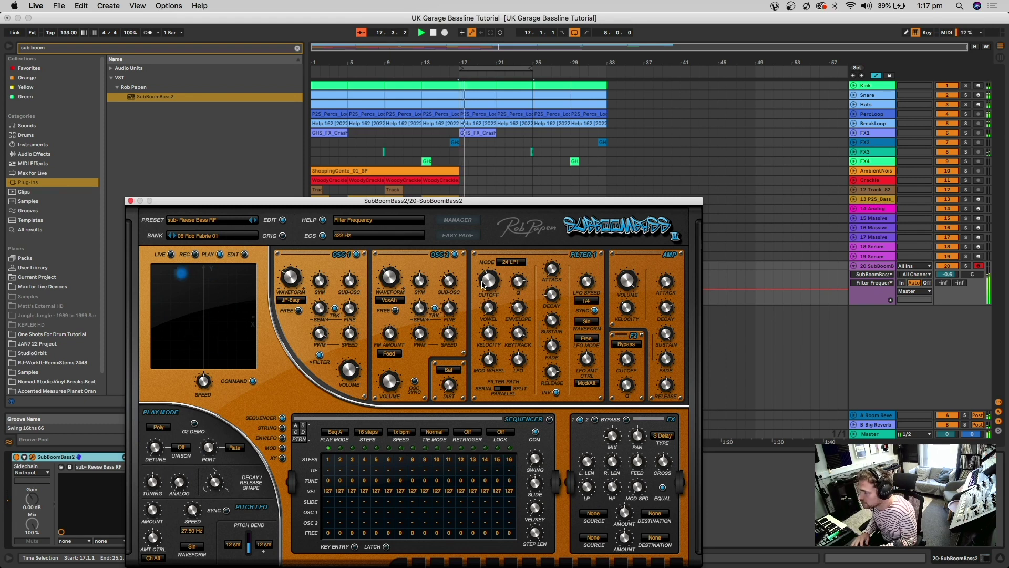
Step: MIDI-map SubBoomBass2's filter frequency to CC 3, try cutoff changes, and close the plug-in after stopping playback
click(946, 32)
drag(492, 275, 493, 280)
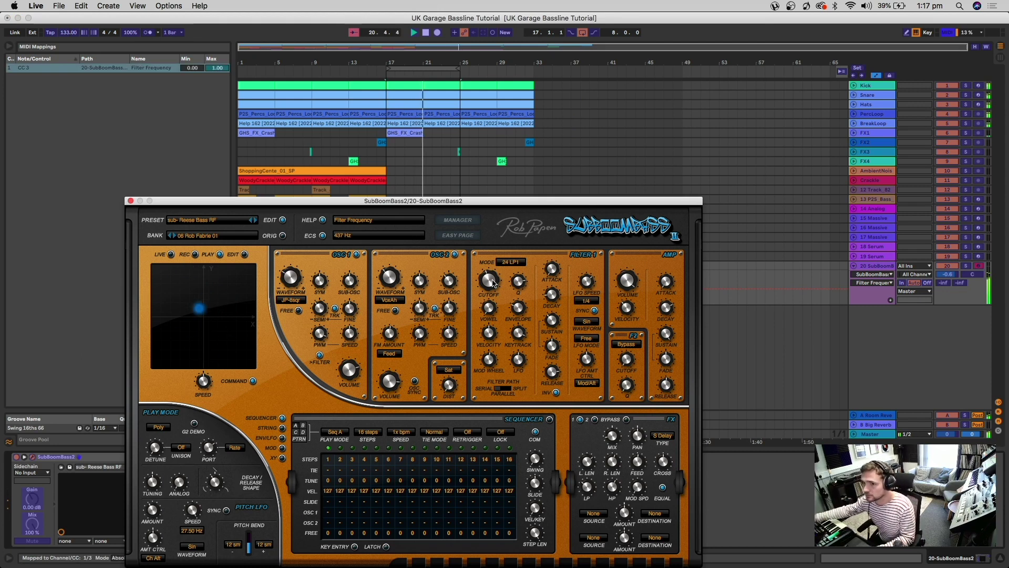
click(946, 32)
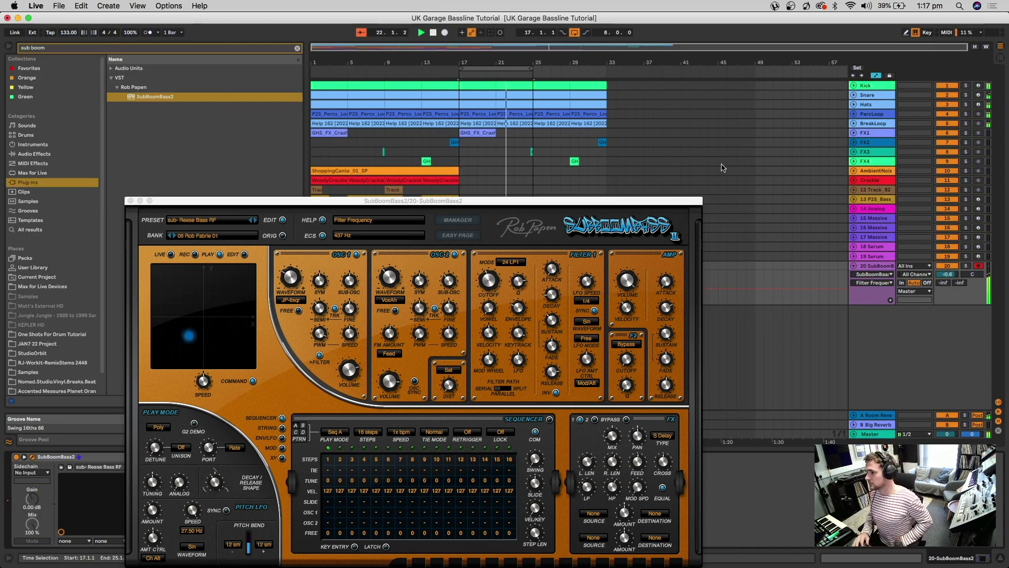
click(476, 256)
drag(476, 256, 487, 278)
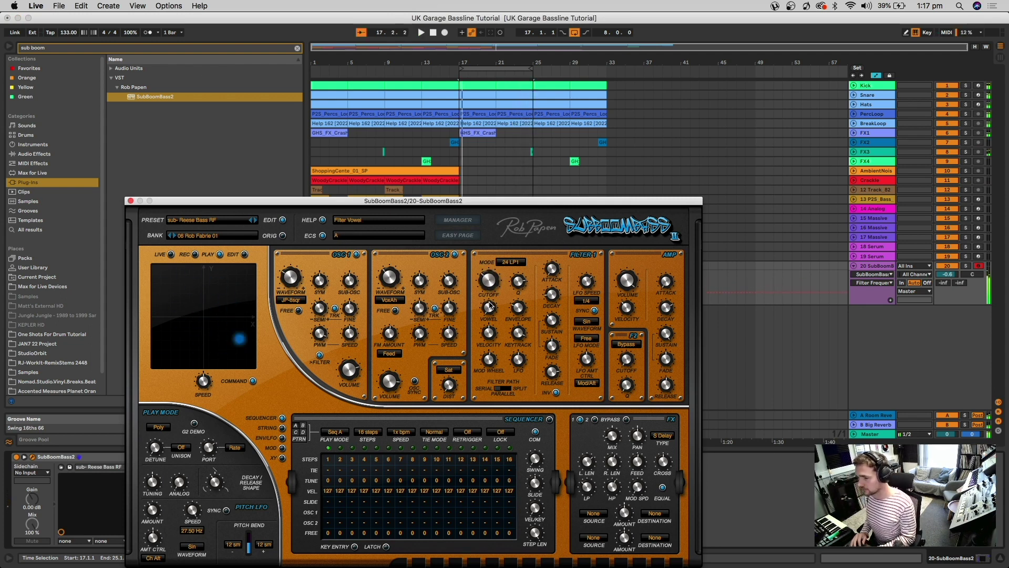
click(131, 200)
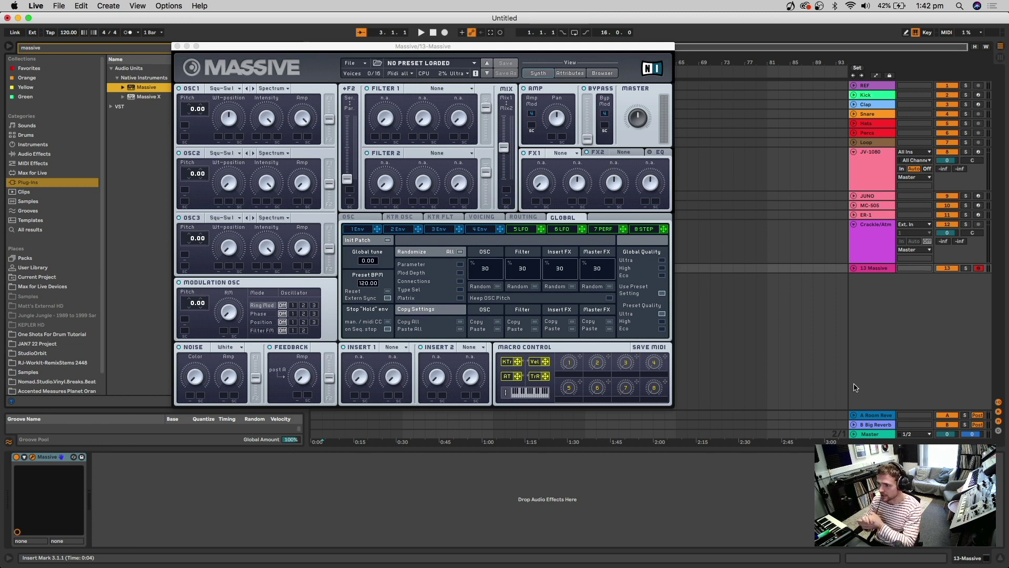
Step: Check the OSC1 wavetable list in Massive, keep Square-Saw I, and set Filter 1 to Acid
click(225, 90)
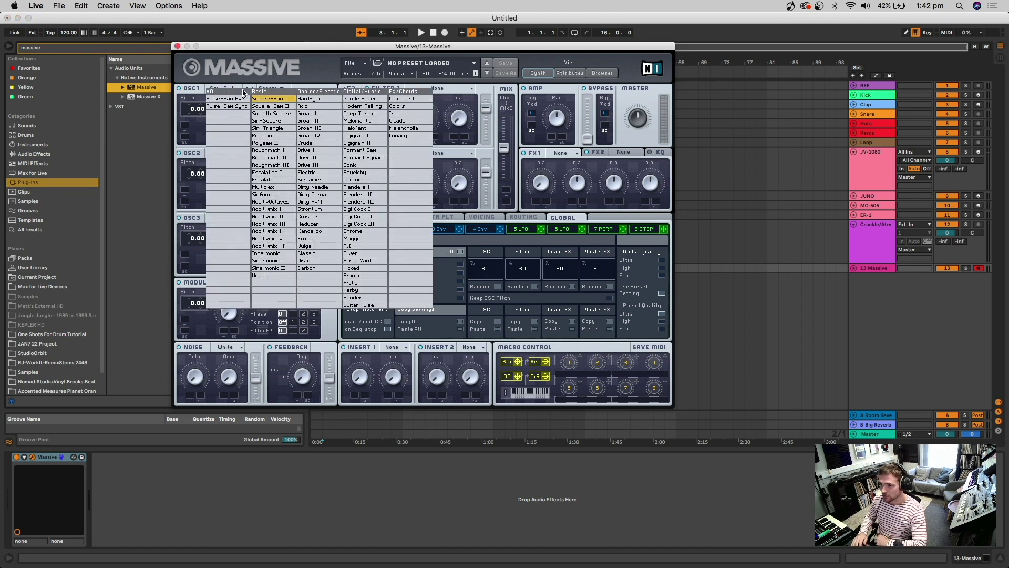
click(221, 76)
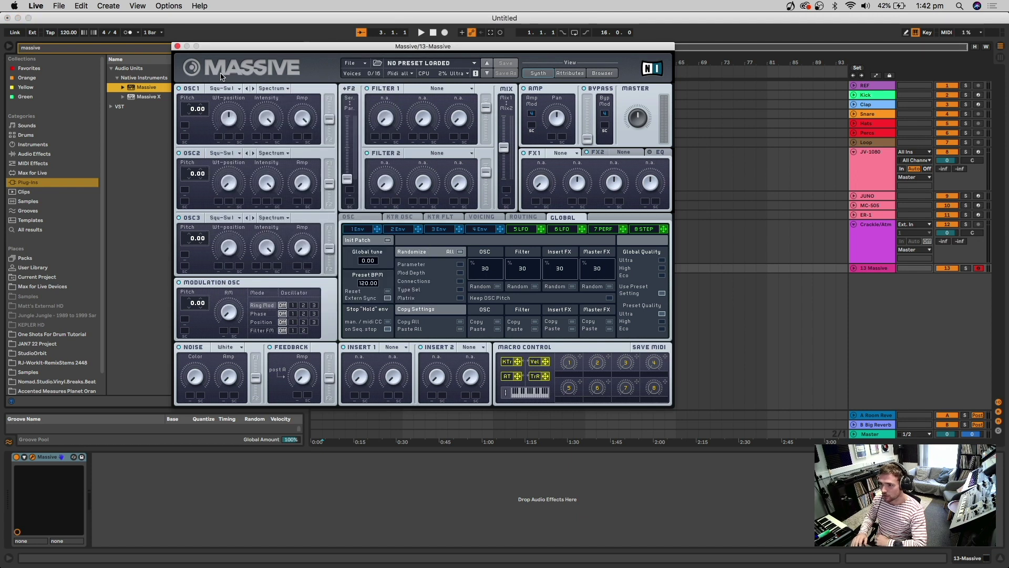
click(435, 88)
click(427, 165)
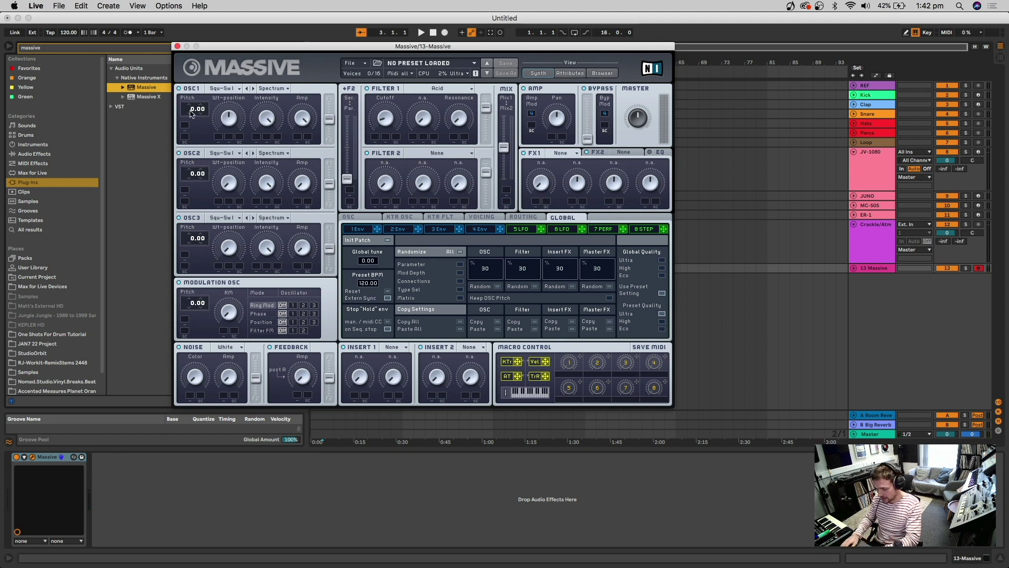
Step: Set Massive's OSC1 pitch to -12.00, lower the computer keyboard by an octave and play a test note
drag(190, 111, 192, 124)
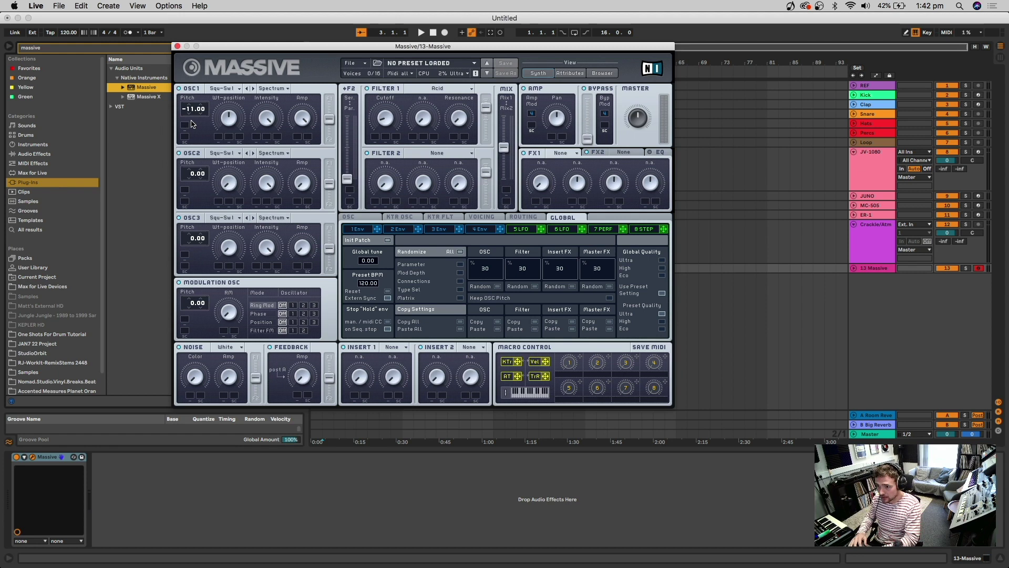
key(z)
key(a)
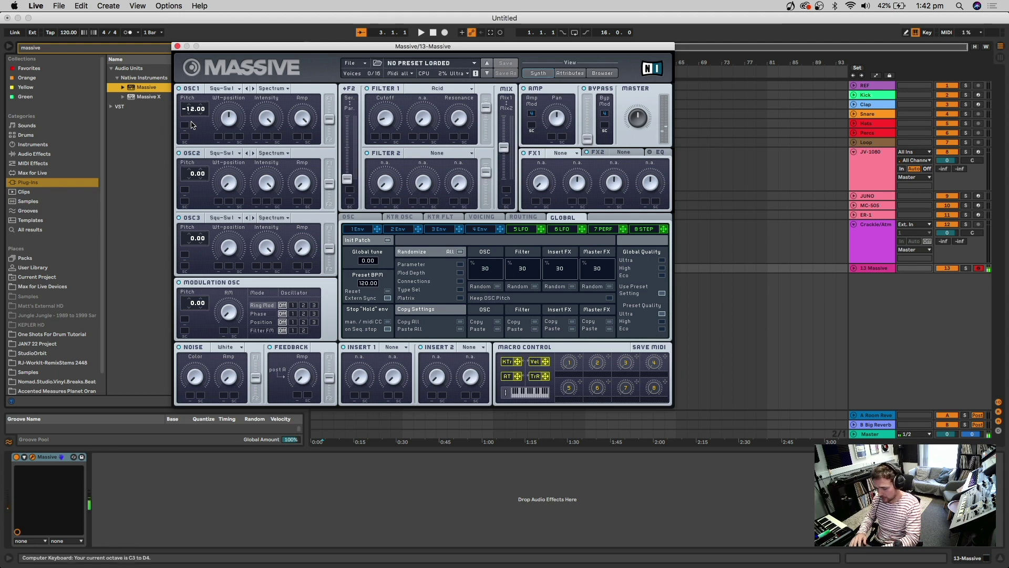
Step: Set Massive's OSC1 pitch to -24.00 and play a test note
scroll(188, 109, down, 1)
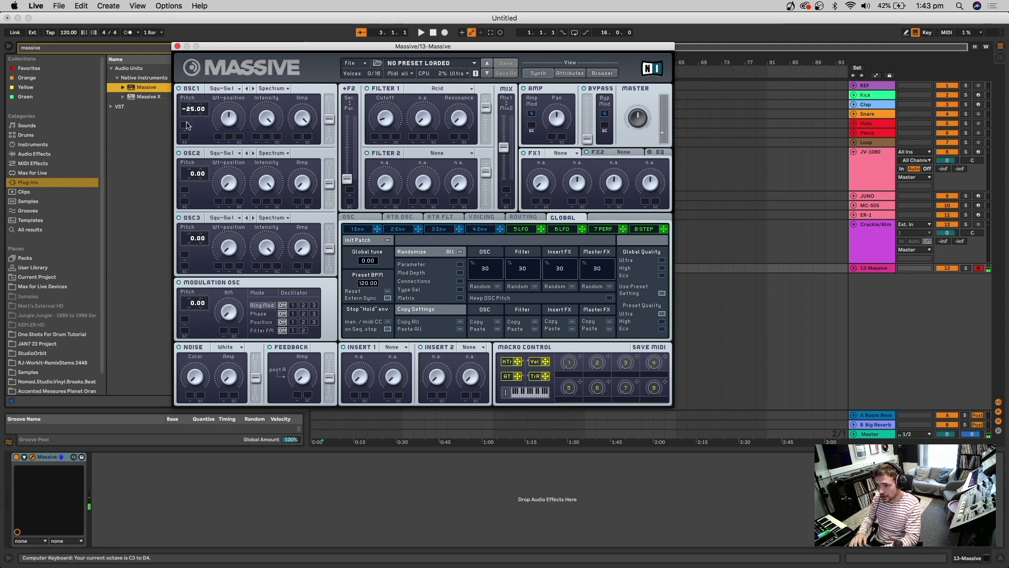
drag(187, 119, 187, 121)
key(a)
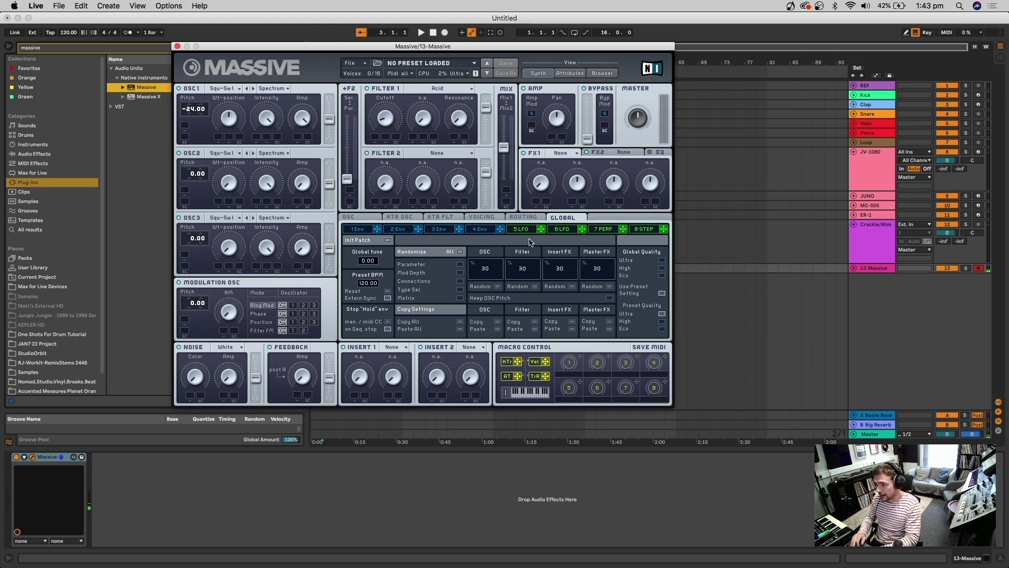
Step: Assign LFO 5 to Filter 1's cutoff and route OSC1 fully into Filter 1
drag(543, 229, 381, 138)
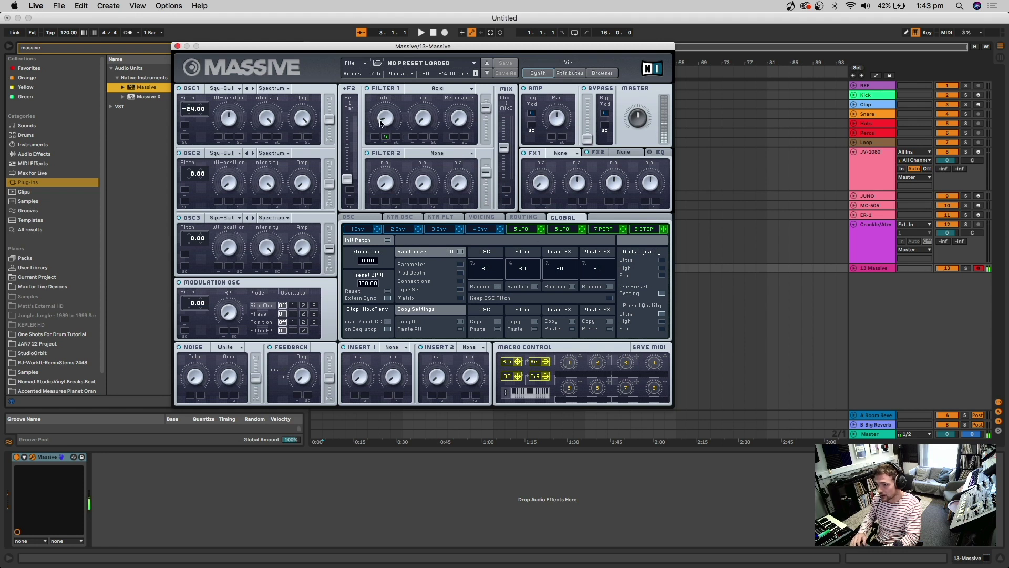
drag(329, 119, 330, 86)
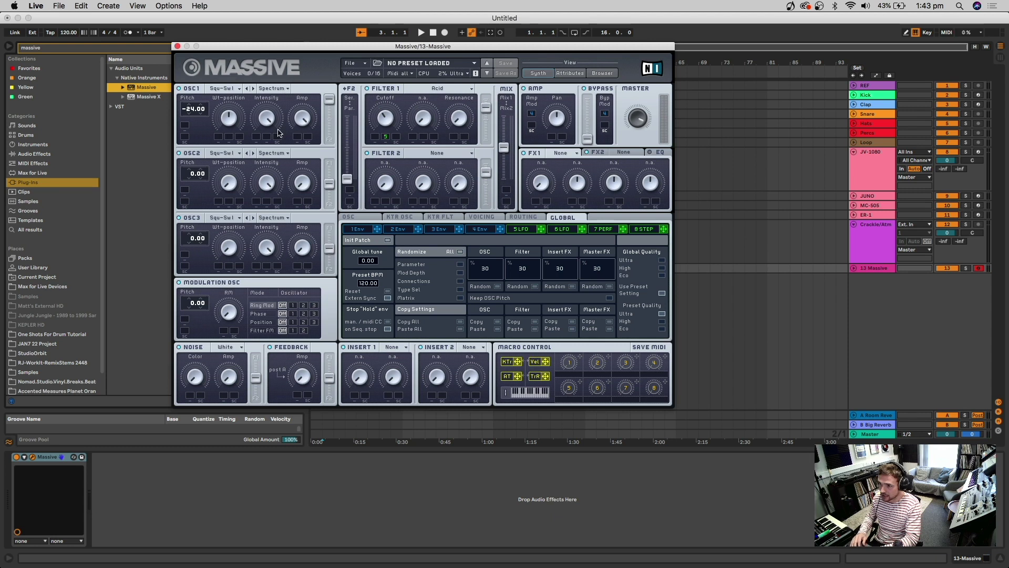
drag(331, 105, 334, 56)
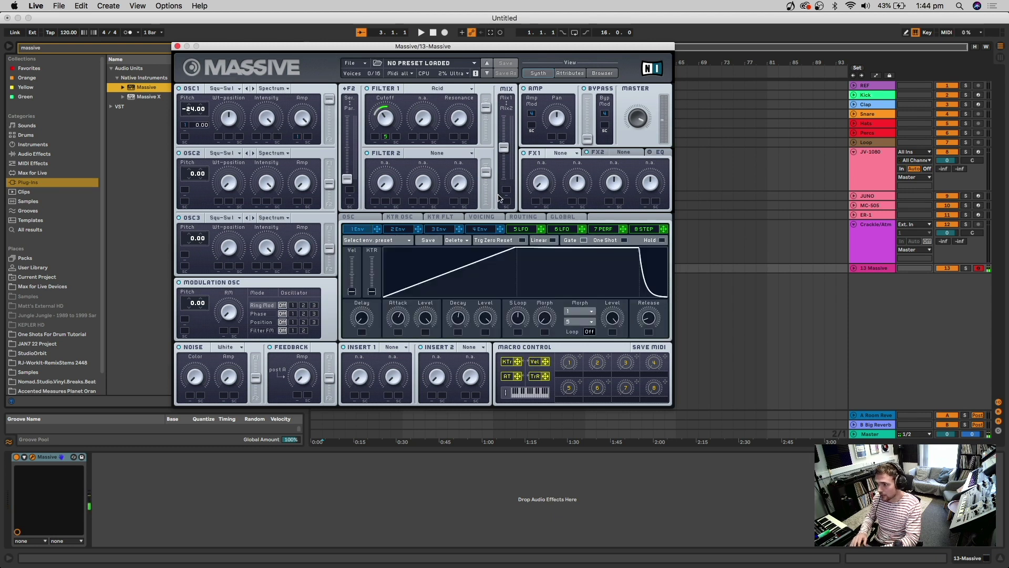
Step: Sync LFO 5 to the tempo with a ratio of 1/2
click(522, 229)
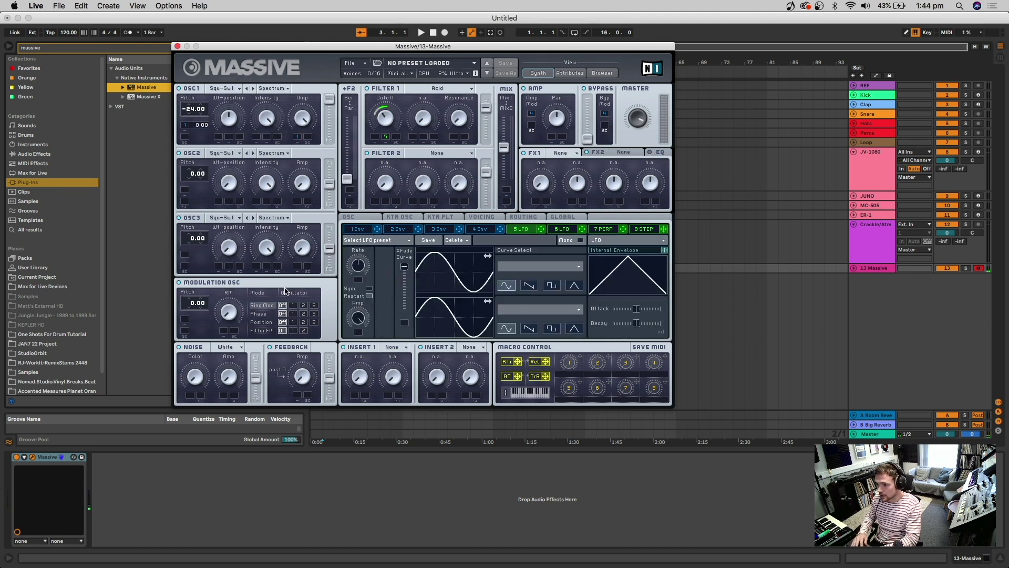
click(358, 282)
drag(365, 269, 365, 274)
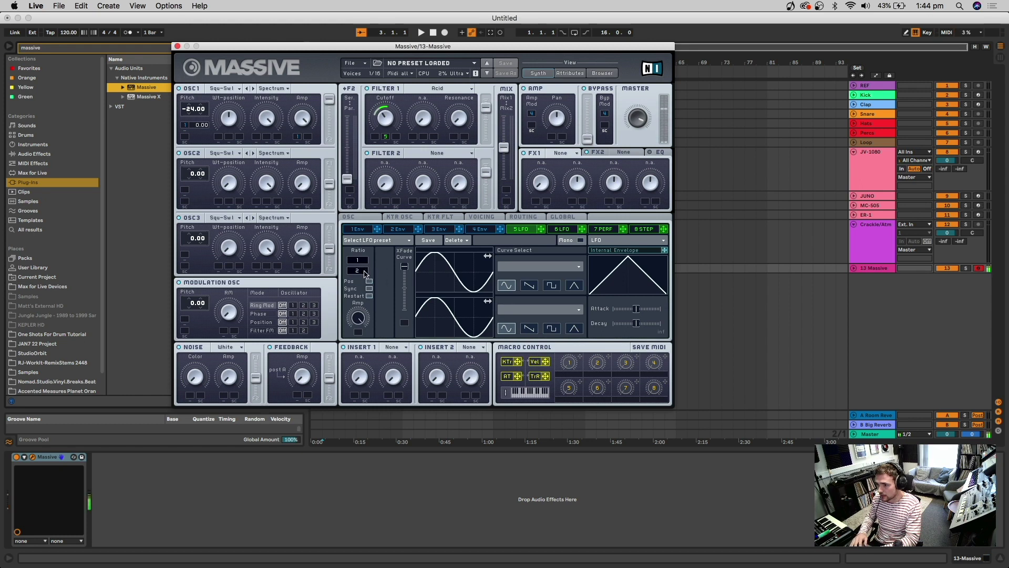
Step: Set FX1 to the Classic Tube effect and lower the computer keyboard by an octave
click(561, 153)
click(574, 248)
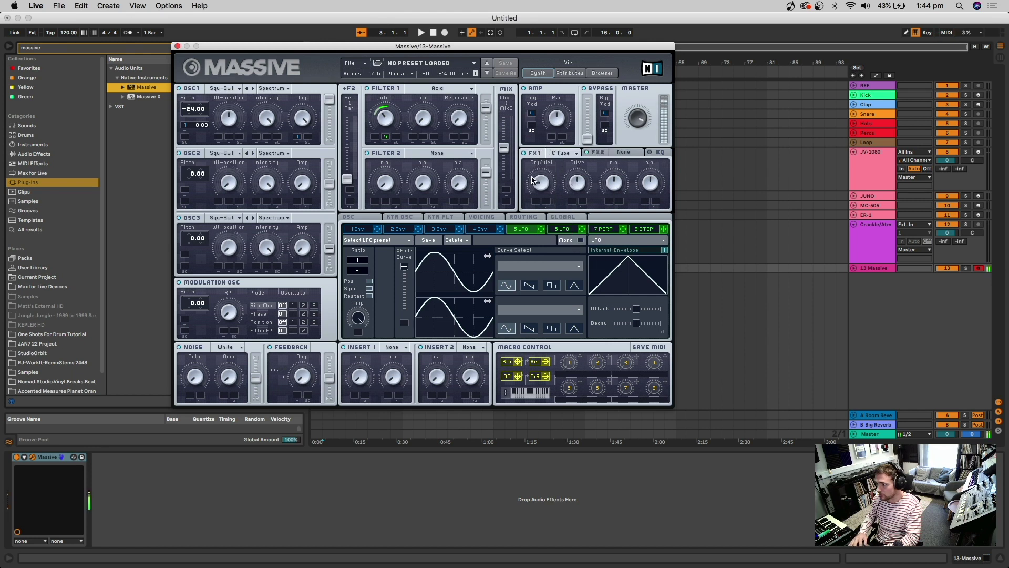
key(z)
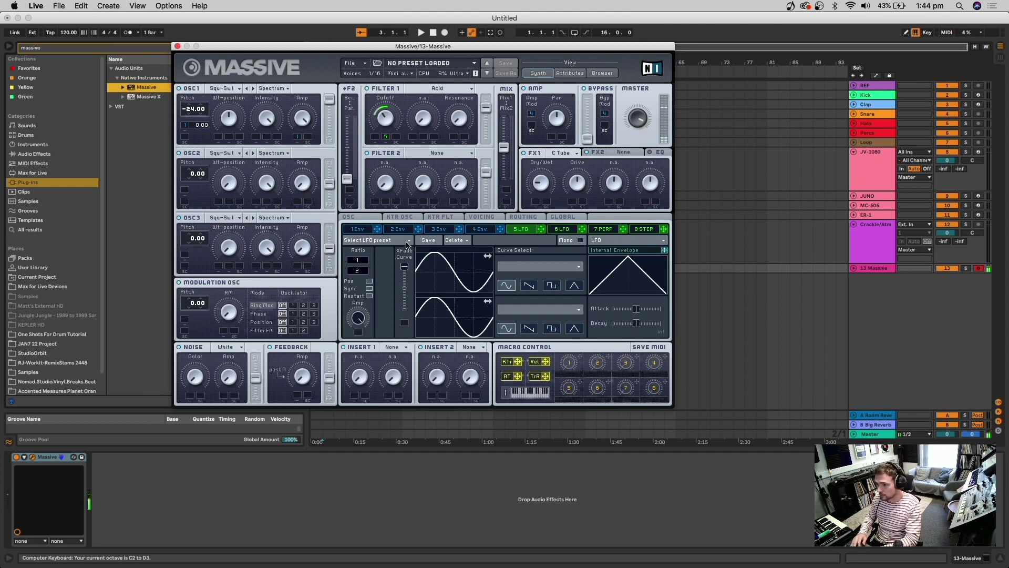
Step: View envelope 1 and the list of available FX2 effects in Massive
click(367, 230)
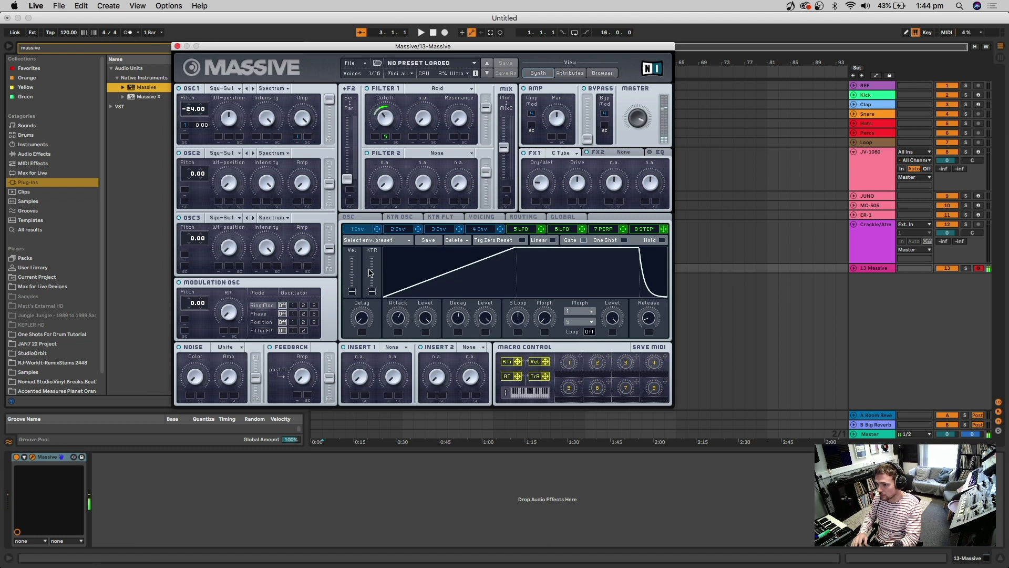
key(space)
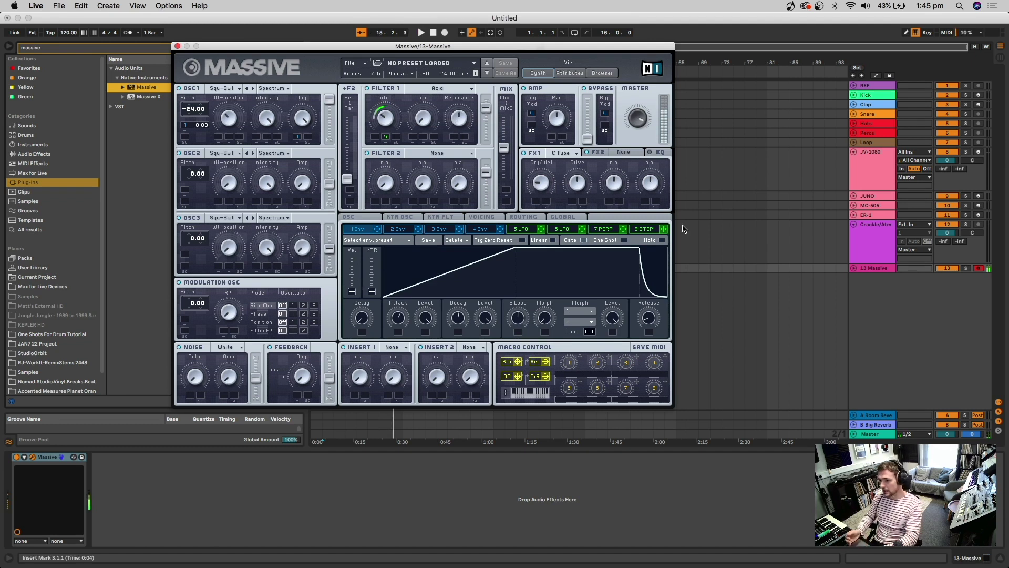
click(624, 152)
click(631, 154)
drag(264, 49, 302, 47)
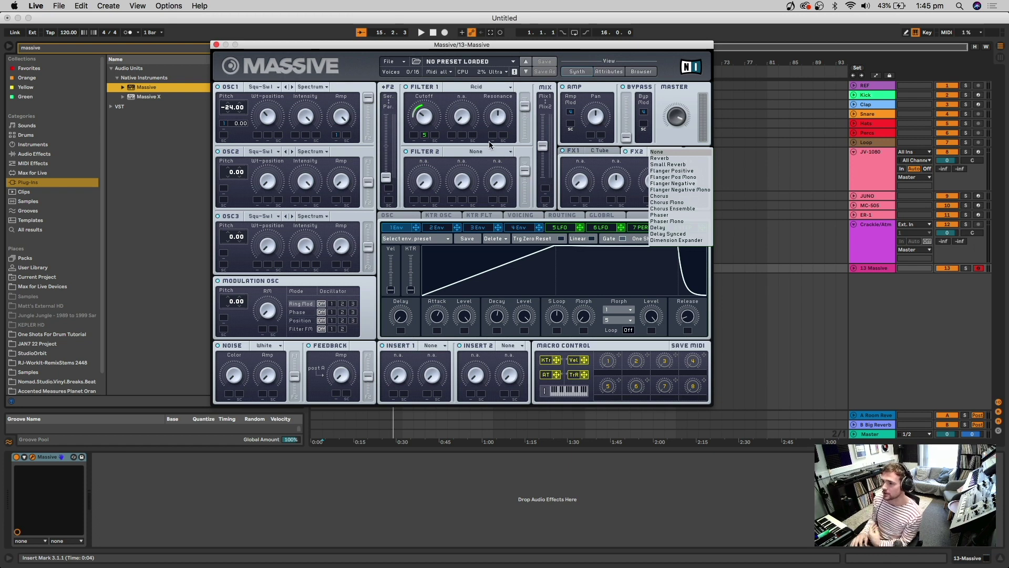
click(564, 223)
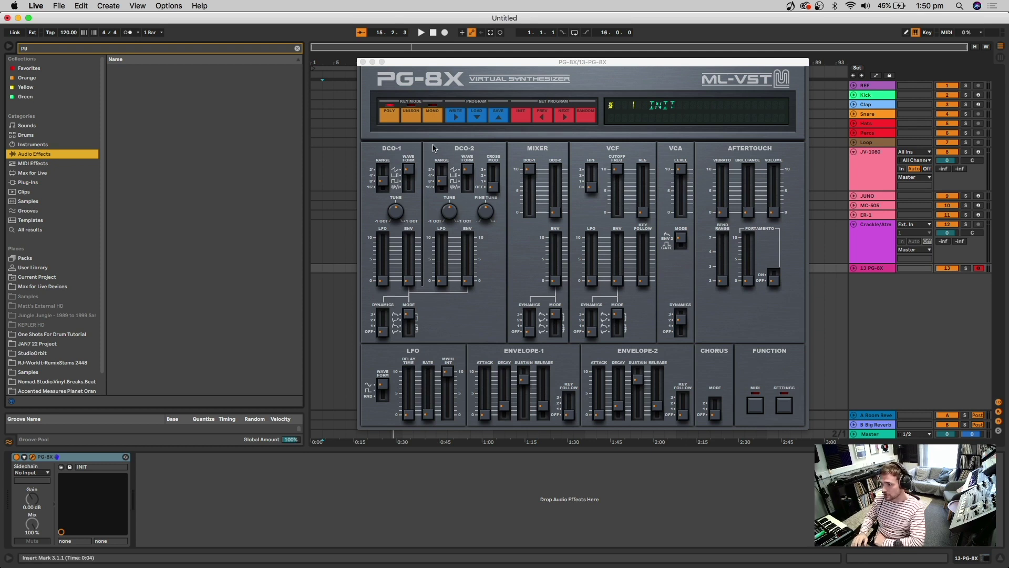
Step: Set PG-8X's DCO-1 and DCO-2 waveforms to square and DCO-2's range to 16
click(410, 176)
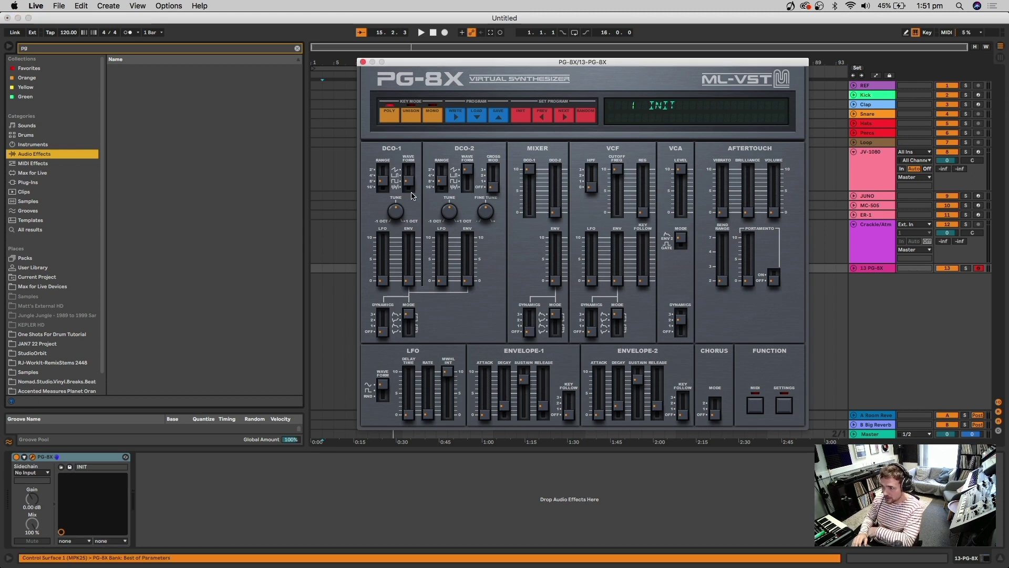
click(467, 176)
drag(468, 179, 469, 195)
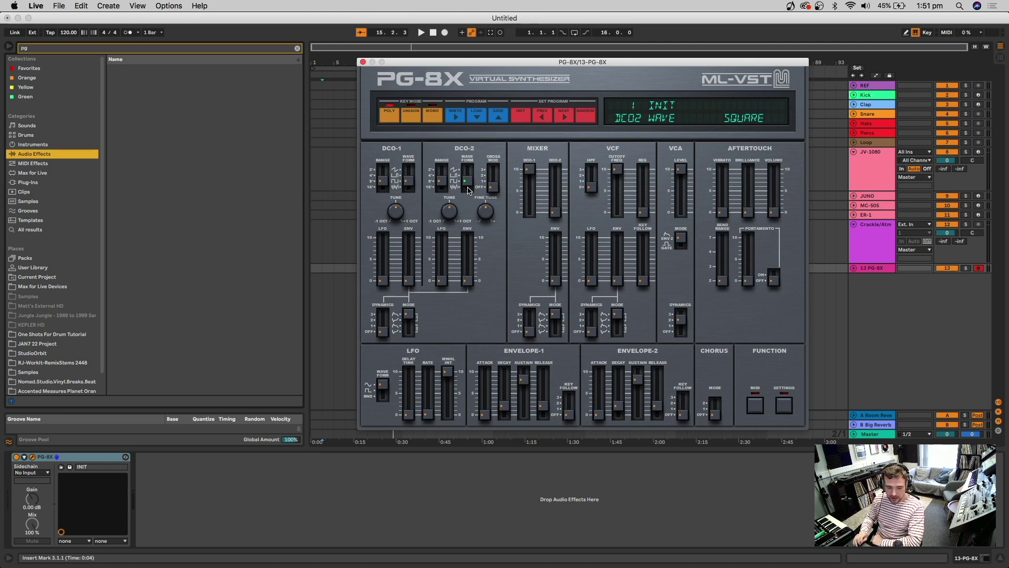
mouse_move(447, 213)
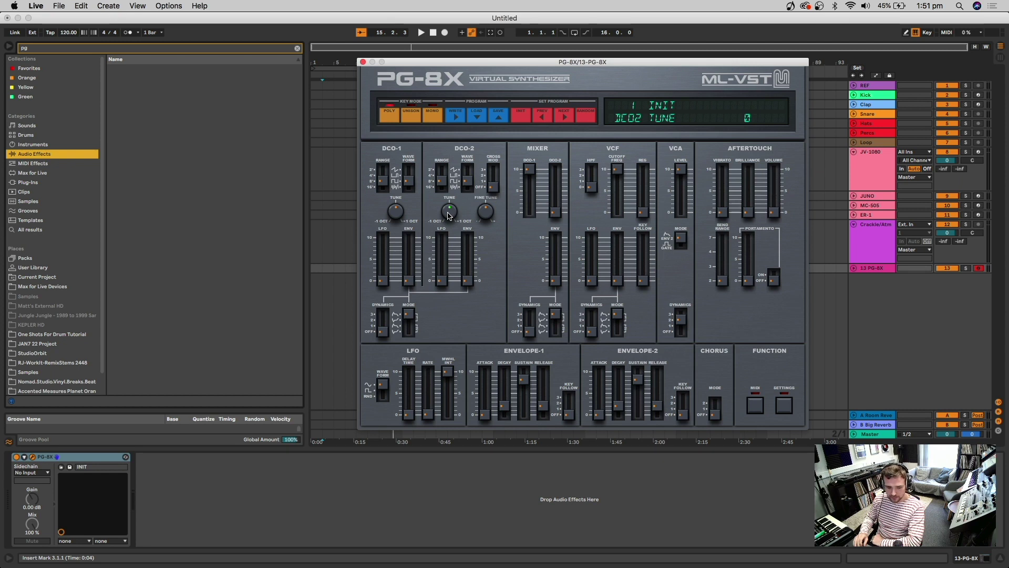
mouse_move(441, 185)
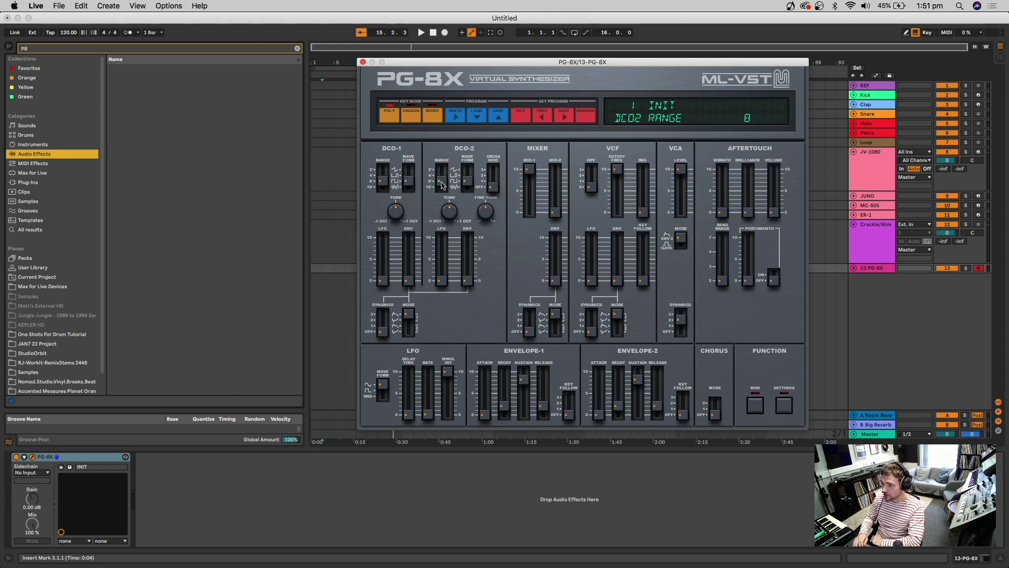
drag(441, 185, 444, 193)
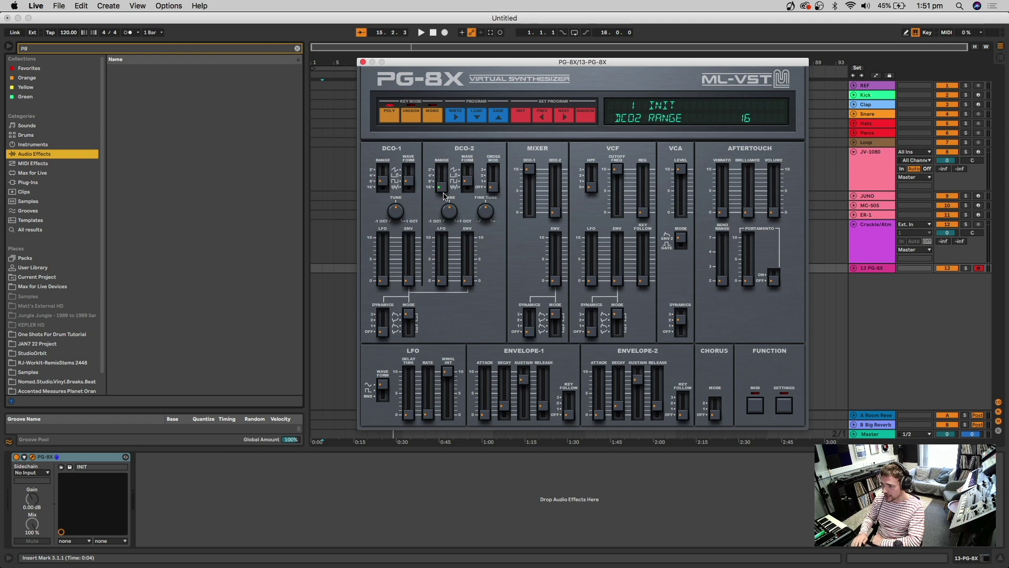
Step: Set DCO-2's fine tune to -50 and raise its mixer level to maximum
mouse_move(483, 215)
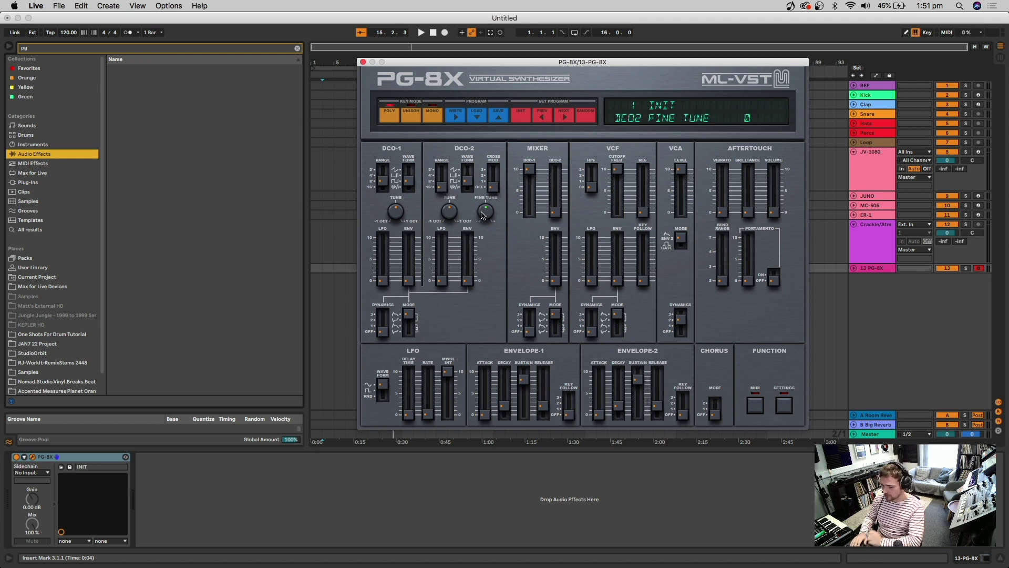
drag(482, 215, 482, 276)
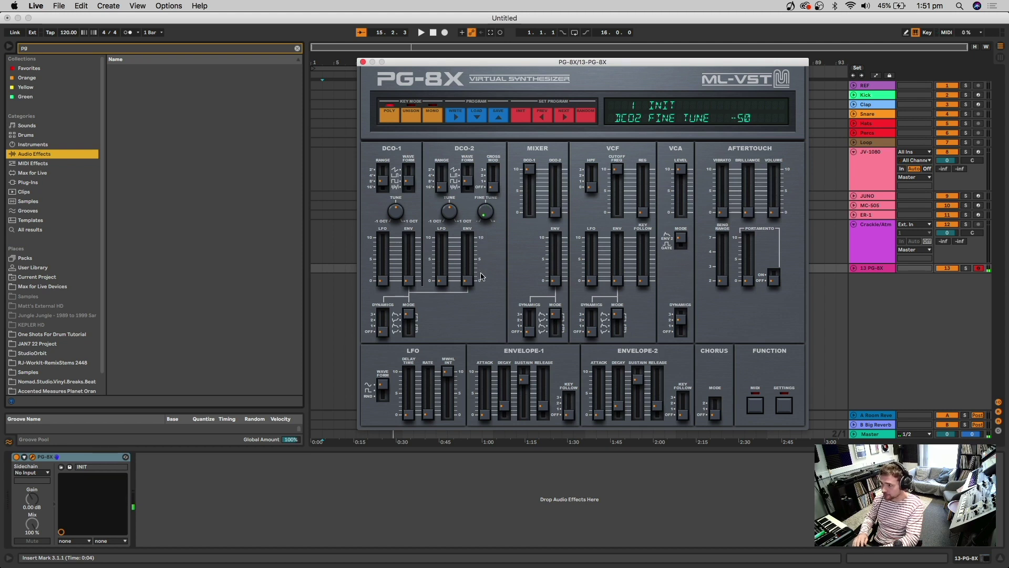
drag(556, 213, 556, 125)
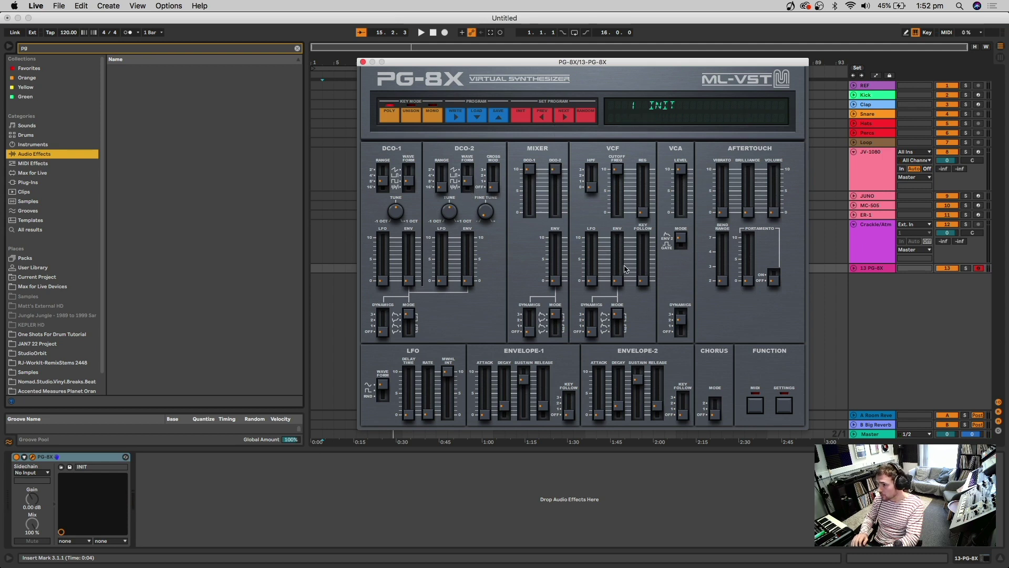
Step: Set the VCF key follow to 50 and switch the key mode to Mono
drag(643, 280, 644, 252)
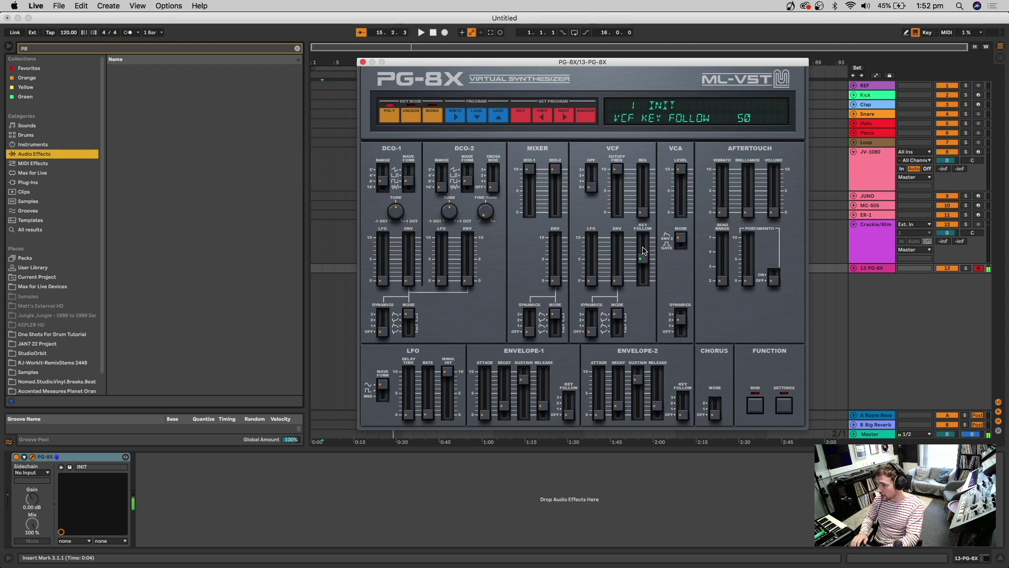
click(434, 115)
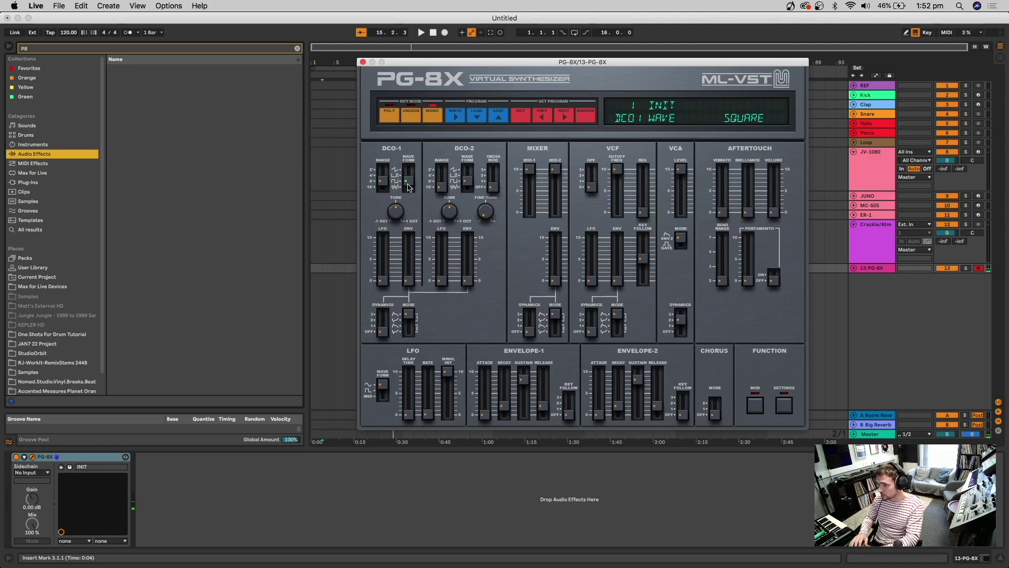
Step: Set DCO-1's range to 16 and play a test note an octave lower
drag(382, 181, 385, 200)
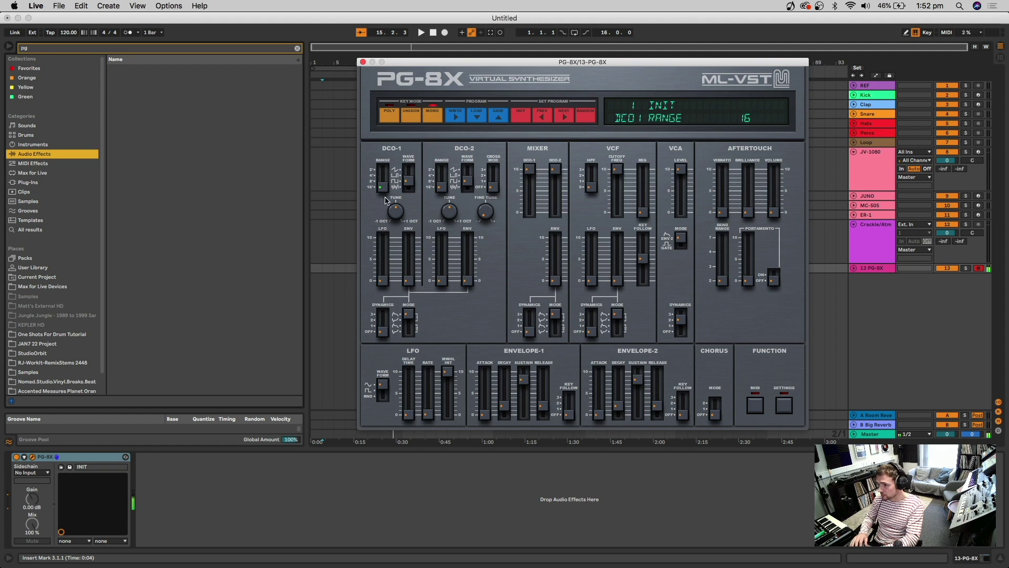
key(z)
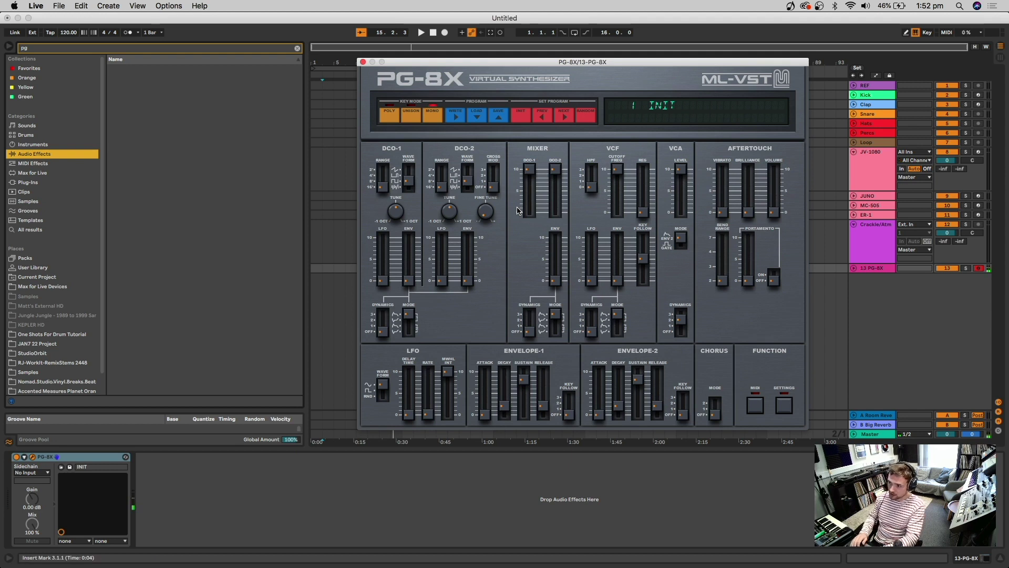
key(a)
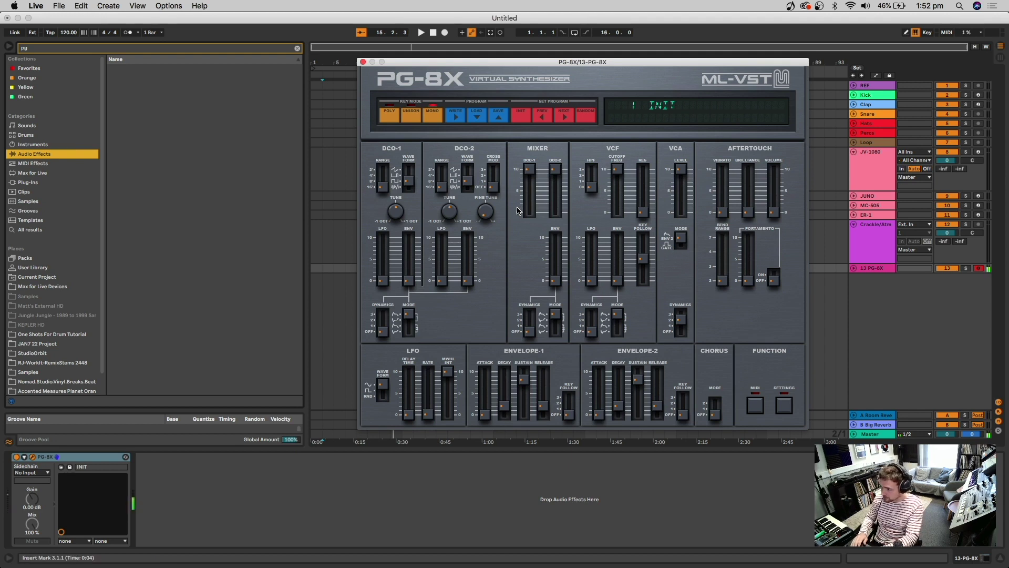
Step: Lower the VCF cutoff frequency to 47 with a little resonance, and turn up the system volume
drag(618, 170, 620, 201)
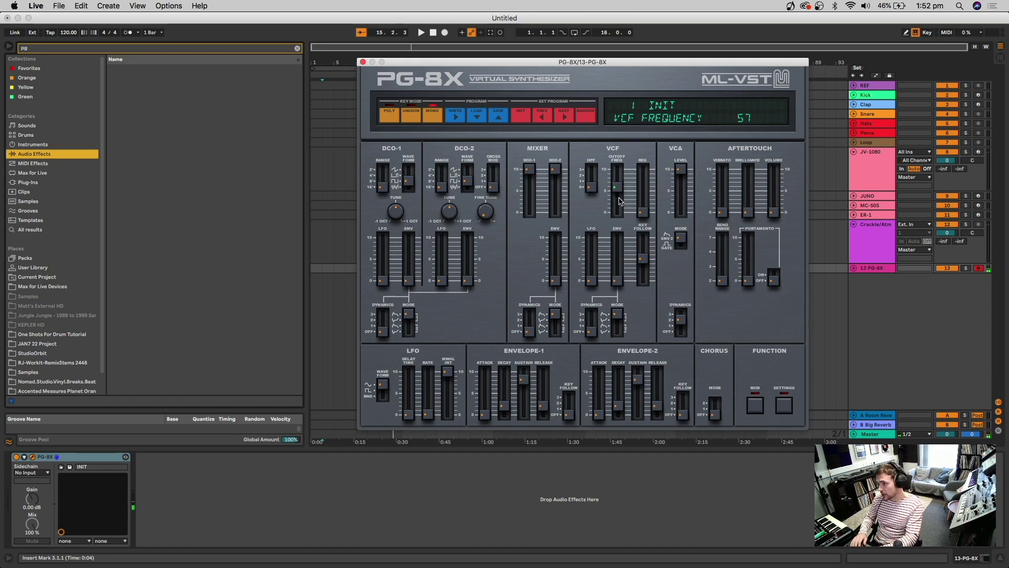
mouse_move(619, 190)
mouse_down()
mouse_move(618, 202)
mouse_move(616, 184)
mouse_move(643, 208)
mouse_move(645, 167)
mouse_move(646, 183)
mouse_move(618, 204)
mouse_up()
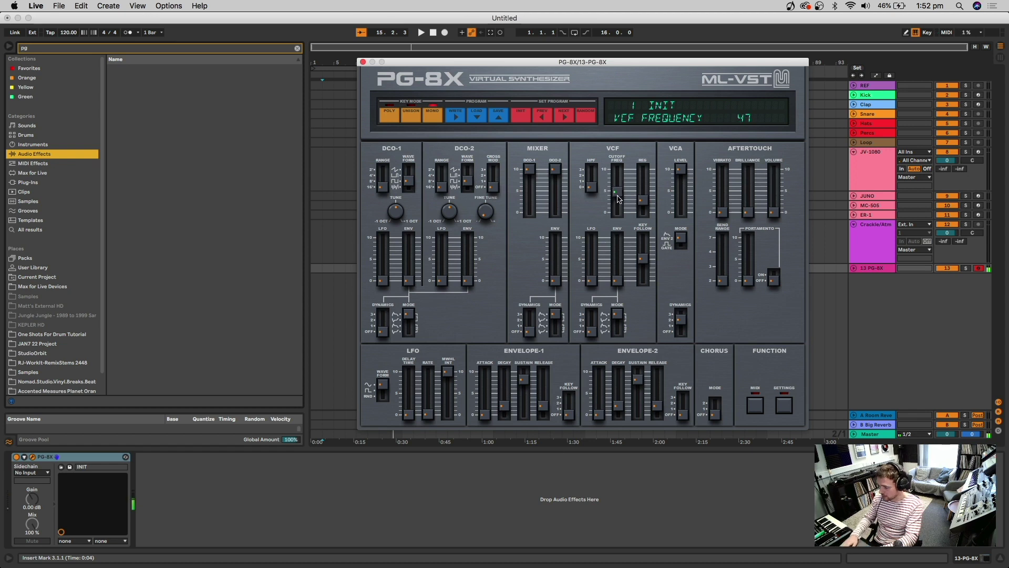
key(XF86AudioRaiseVolume)
key(XF86AudioRaiseVolume)
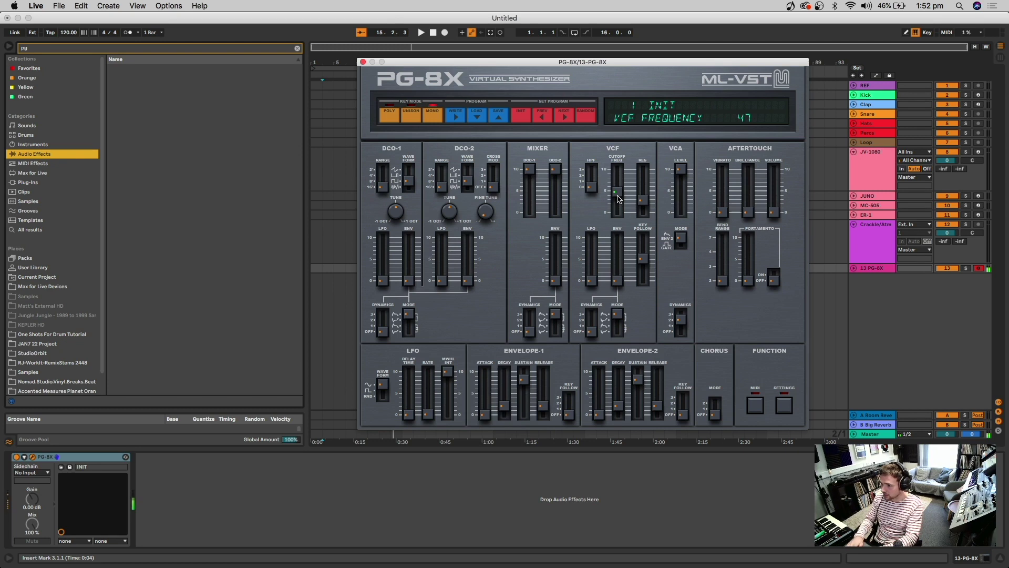
Step: Set Envelope-1's release to 53 and lengthen Envelope-2's release
drag(543, 408, 544, 386)
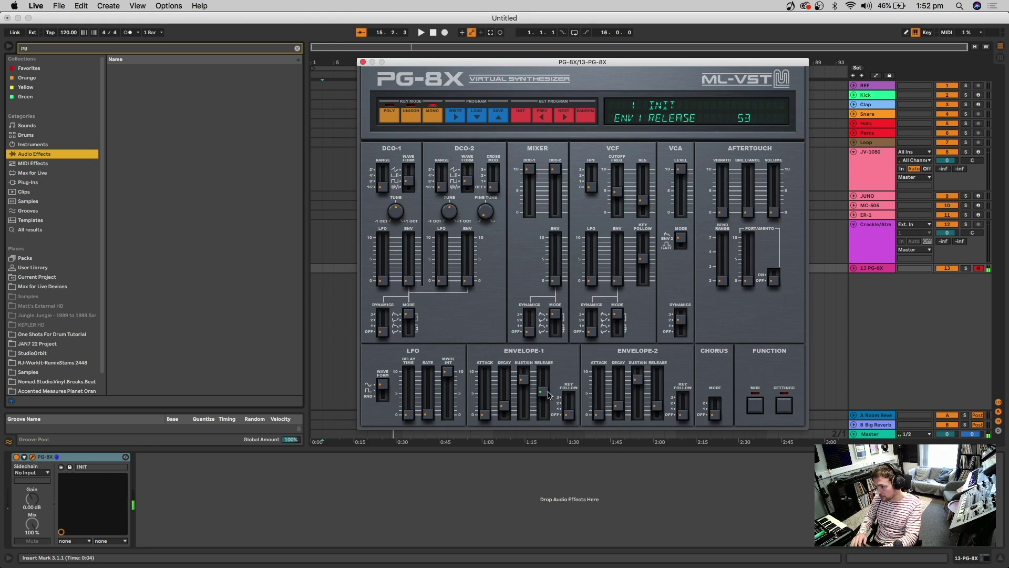
drag(656, 406, 657, 387)
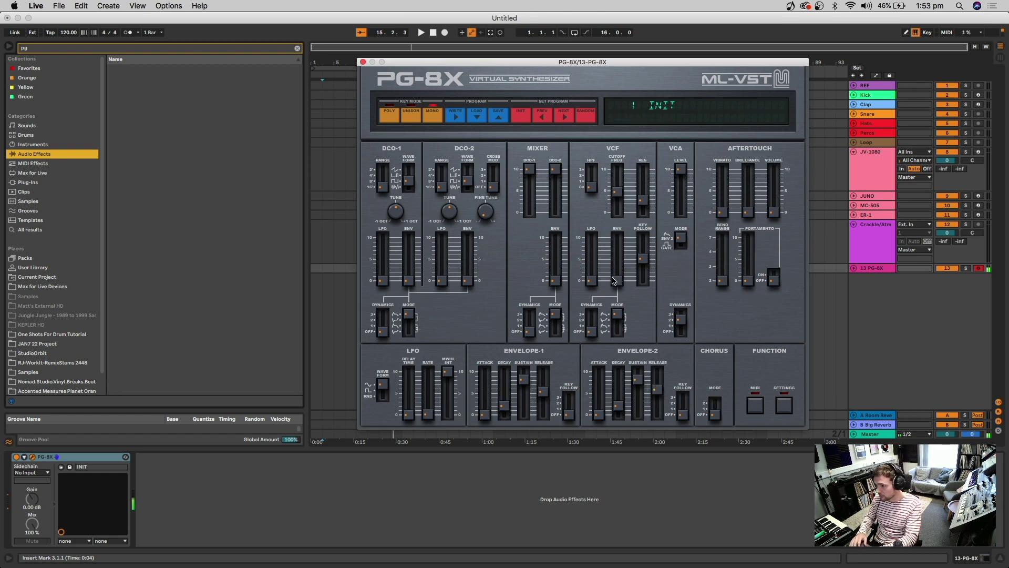
Step: Raise the VCF resonance, lengthen Envelope-2's decay and set the chorus mode to 1
drag(618, 195, 643, 179)
drag(617, 195, 642, 179)
drag(619, 413, 715, 400)
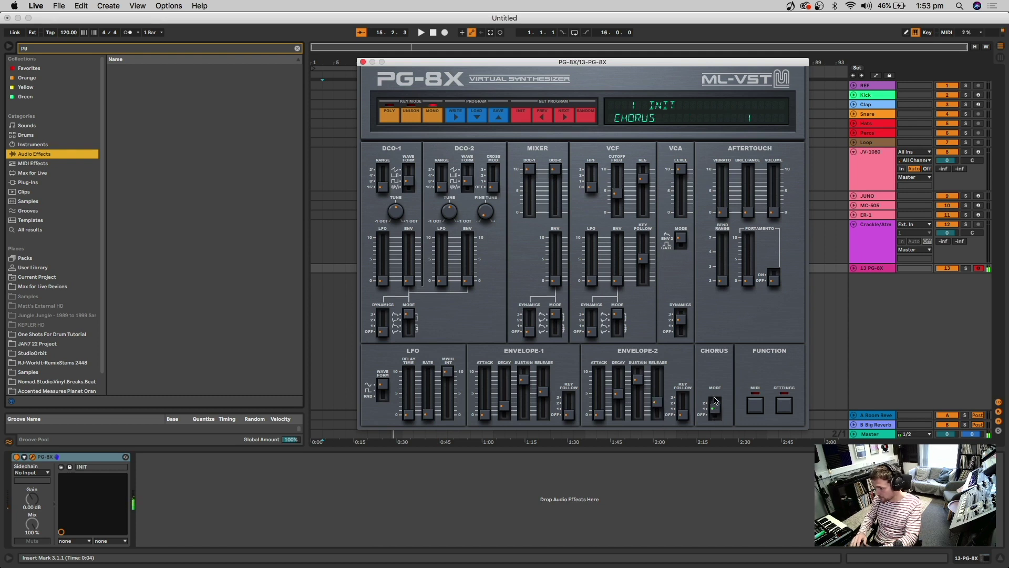